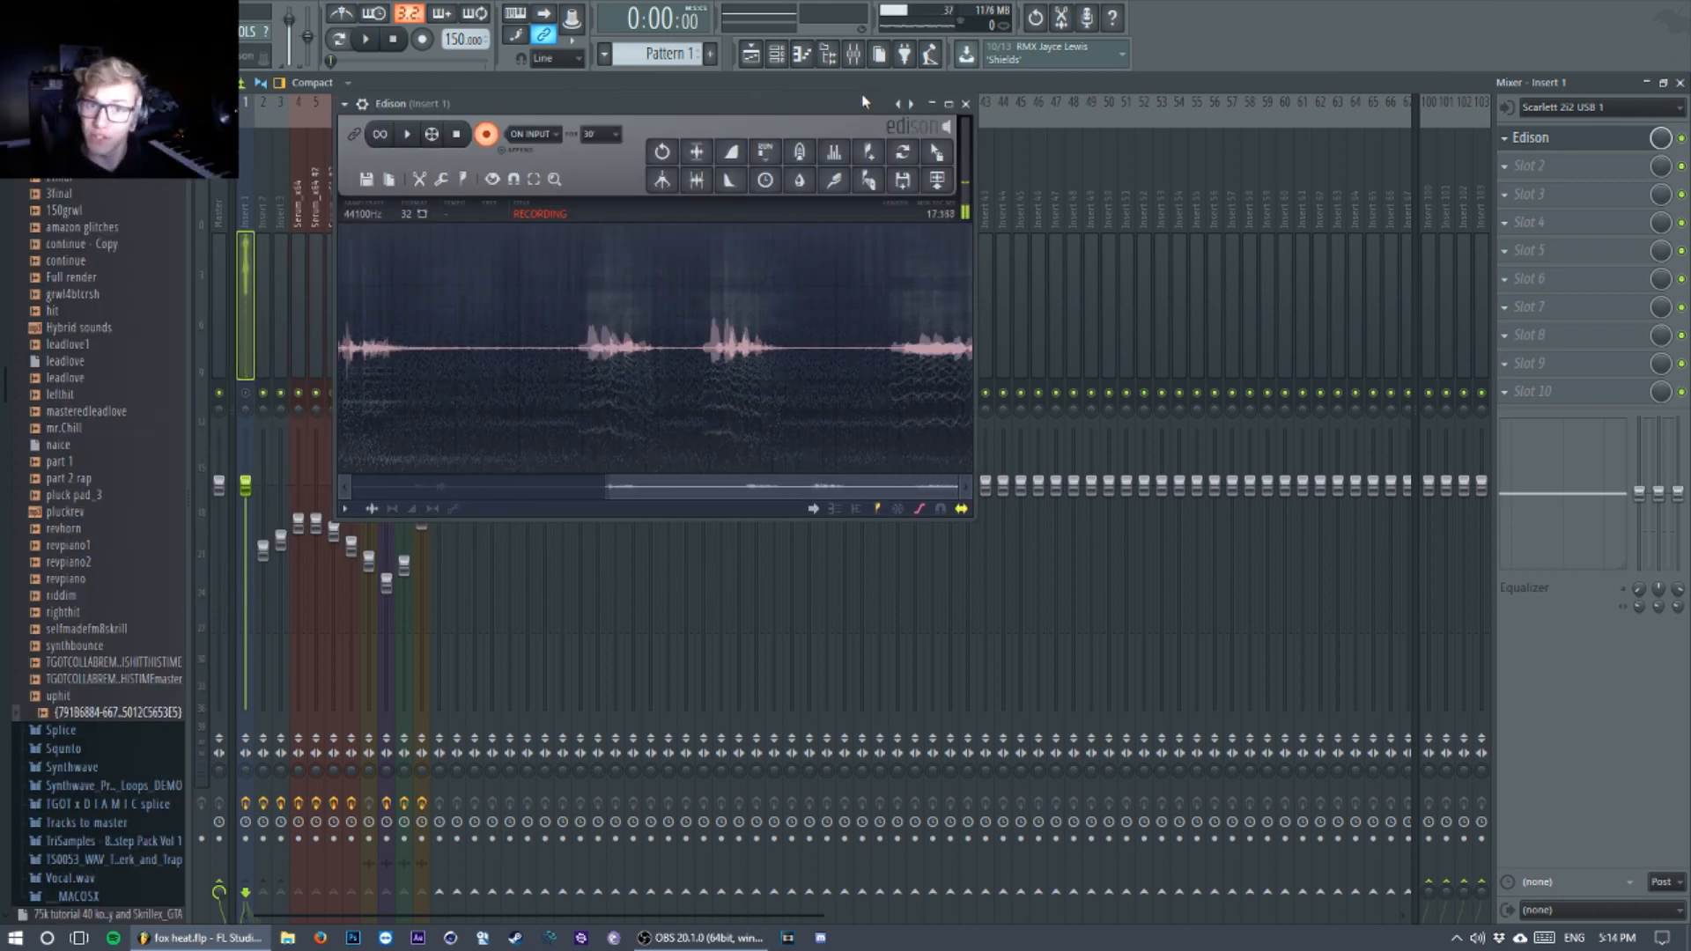
Step: Select Pattern 1 in the playlist, open its channel rack and play the Serum_x64 channel on its own
key("F5")
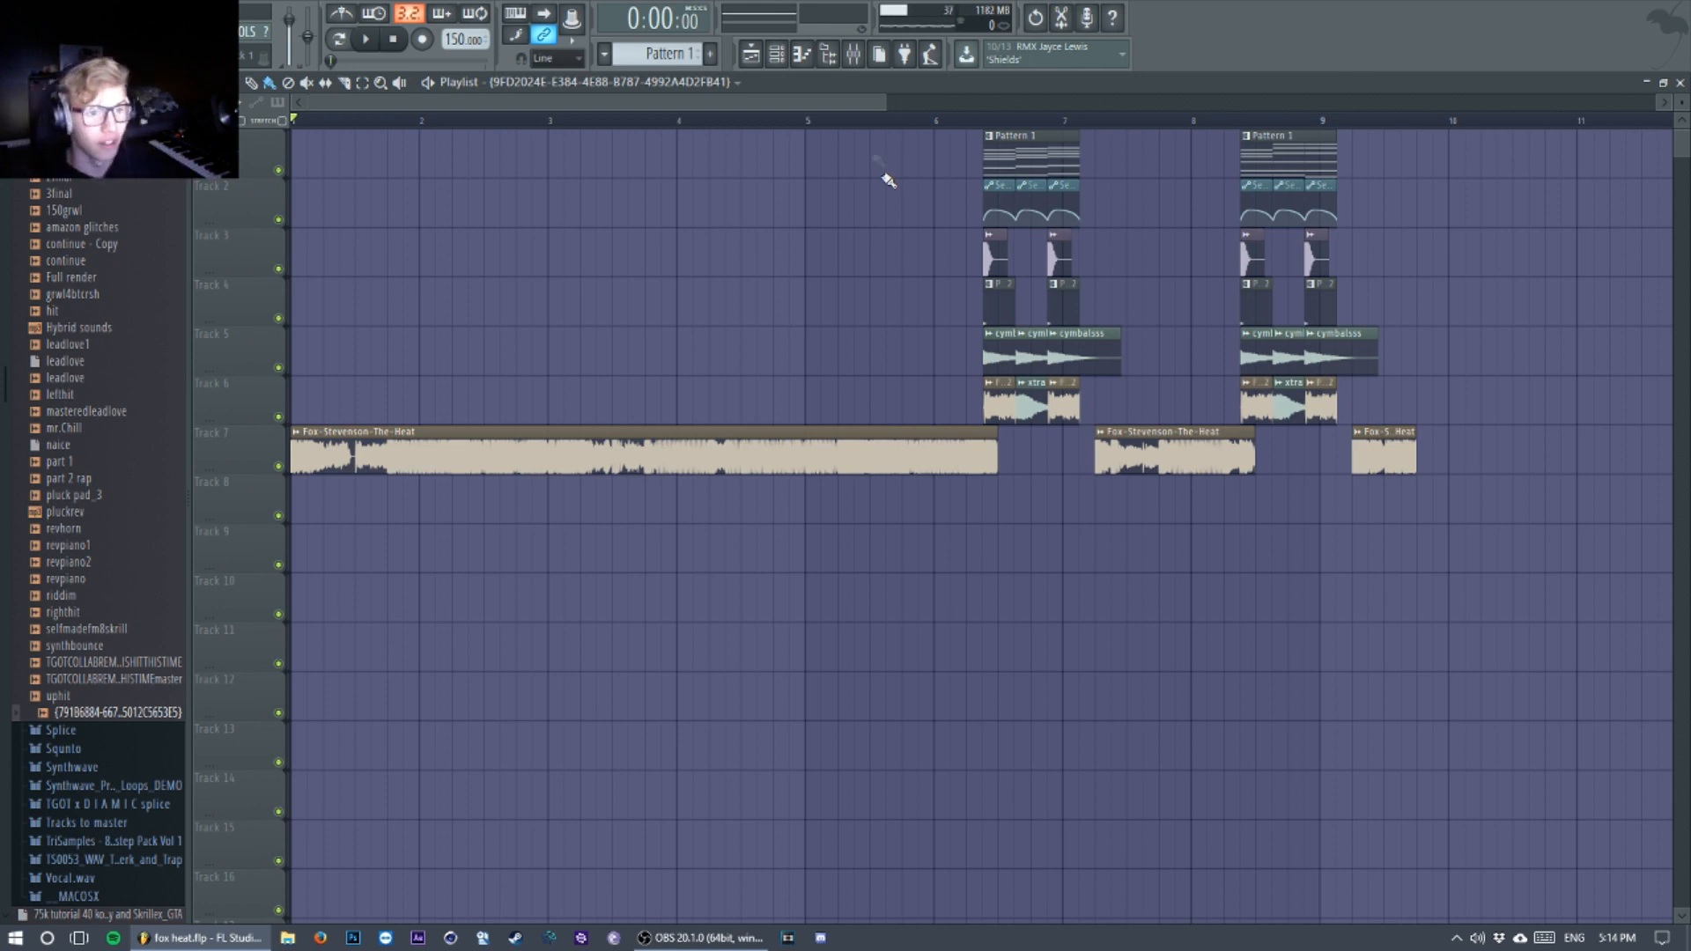
left_click(1056, 155)
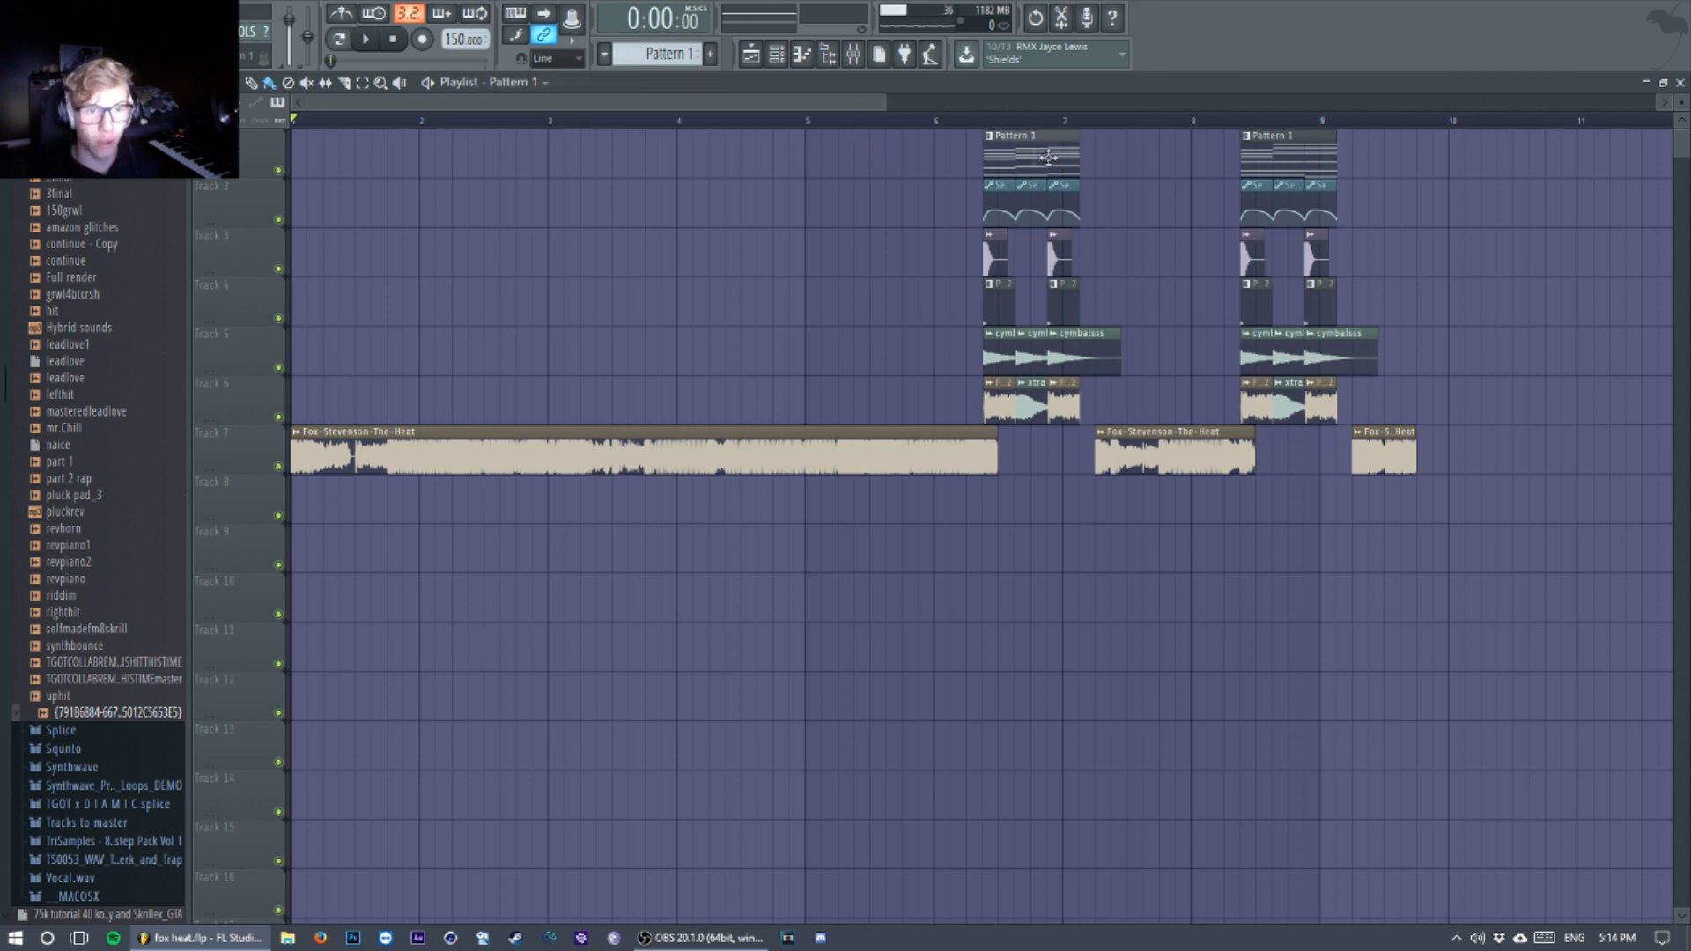
left_click(777, 55)
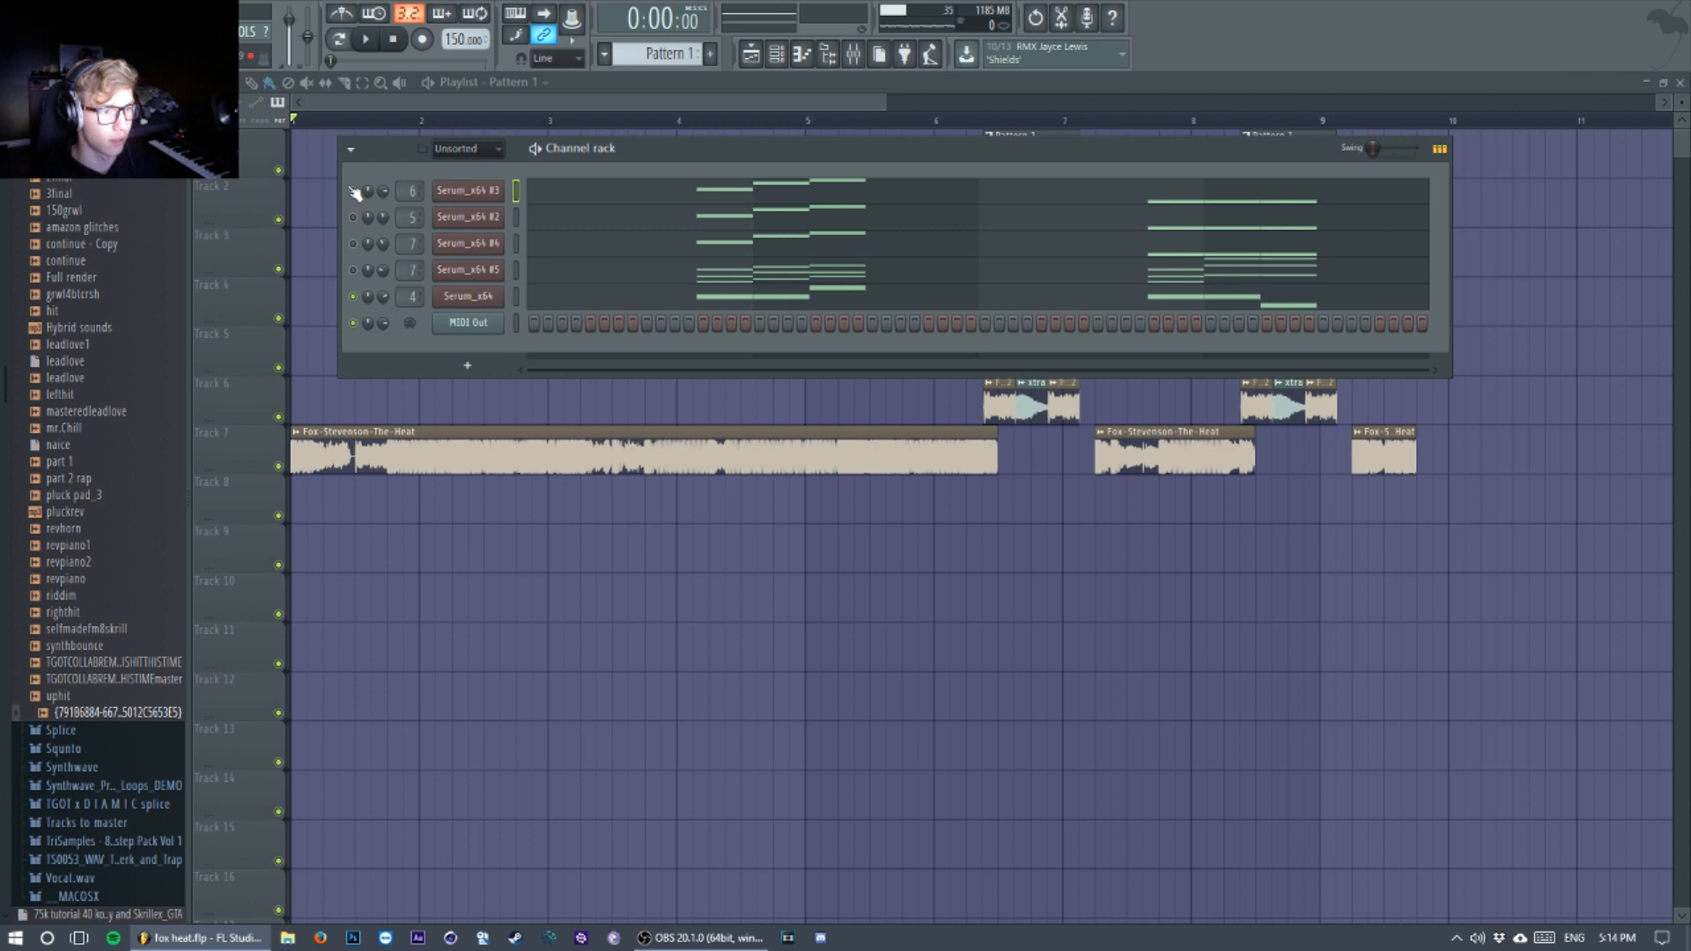
left_click_drag(789, 150, 885, 151)
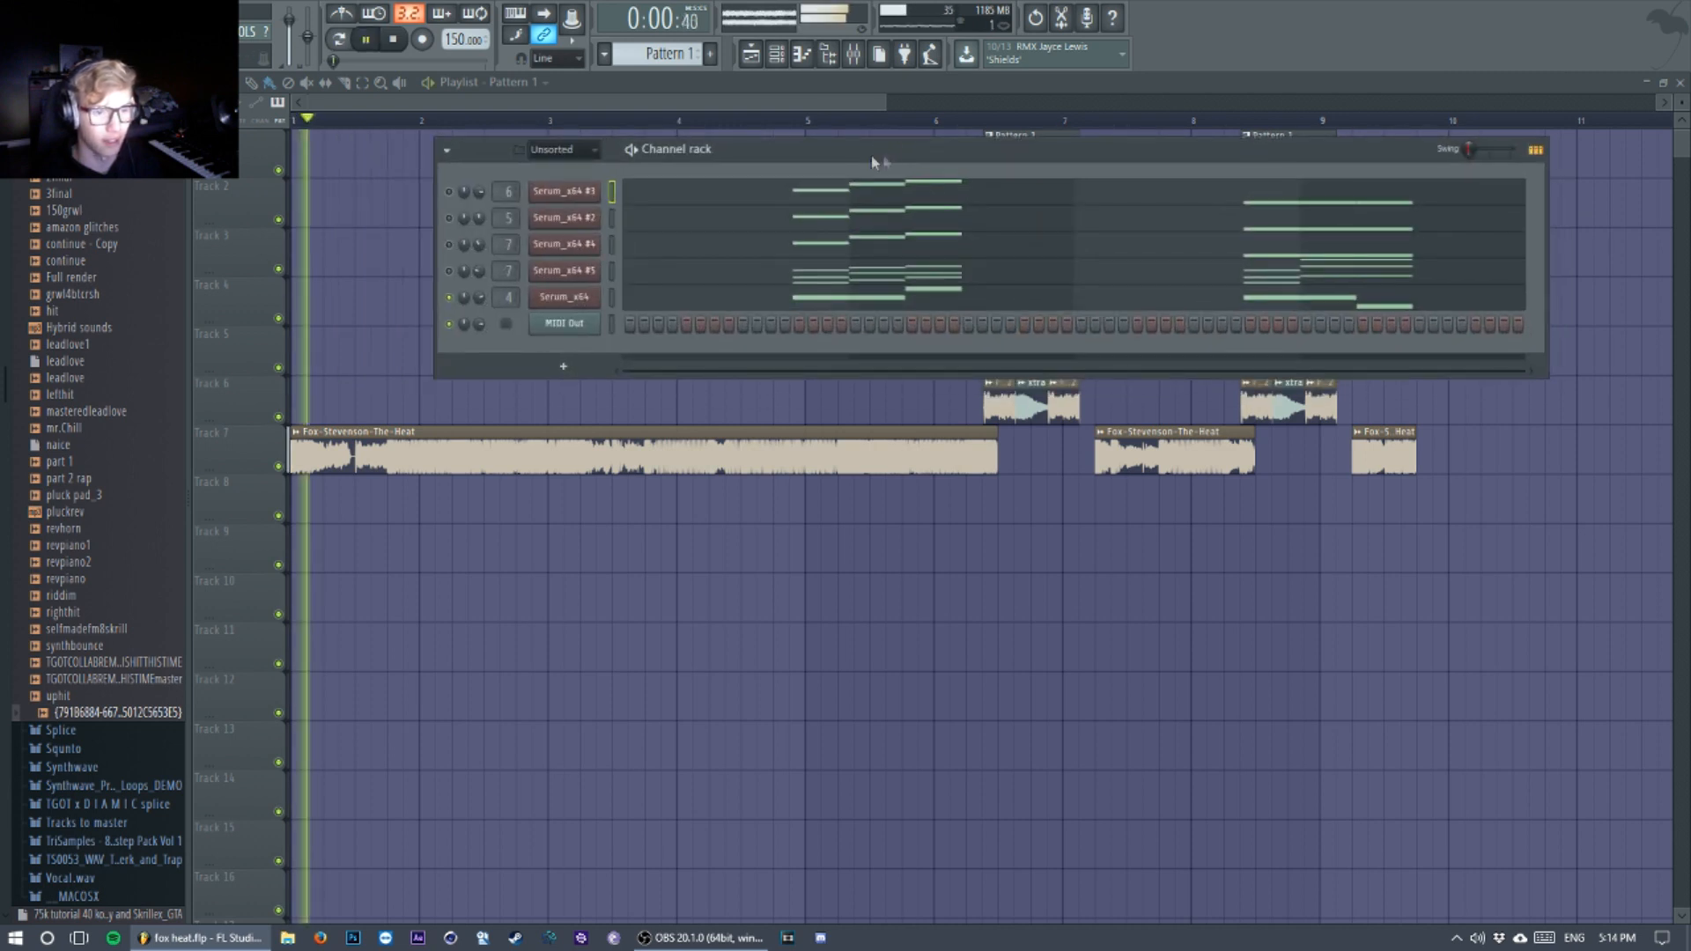
key("space")
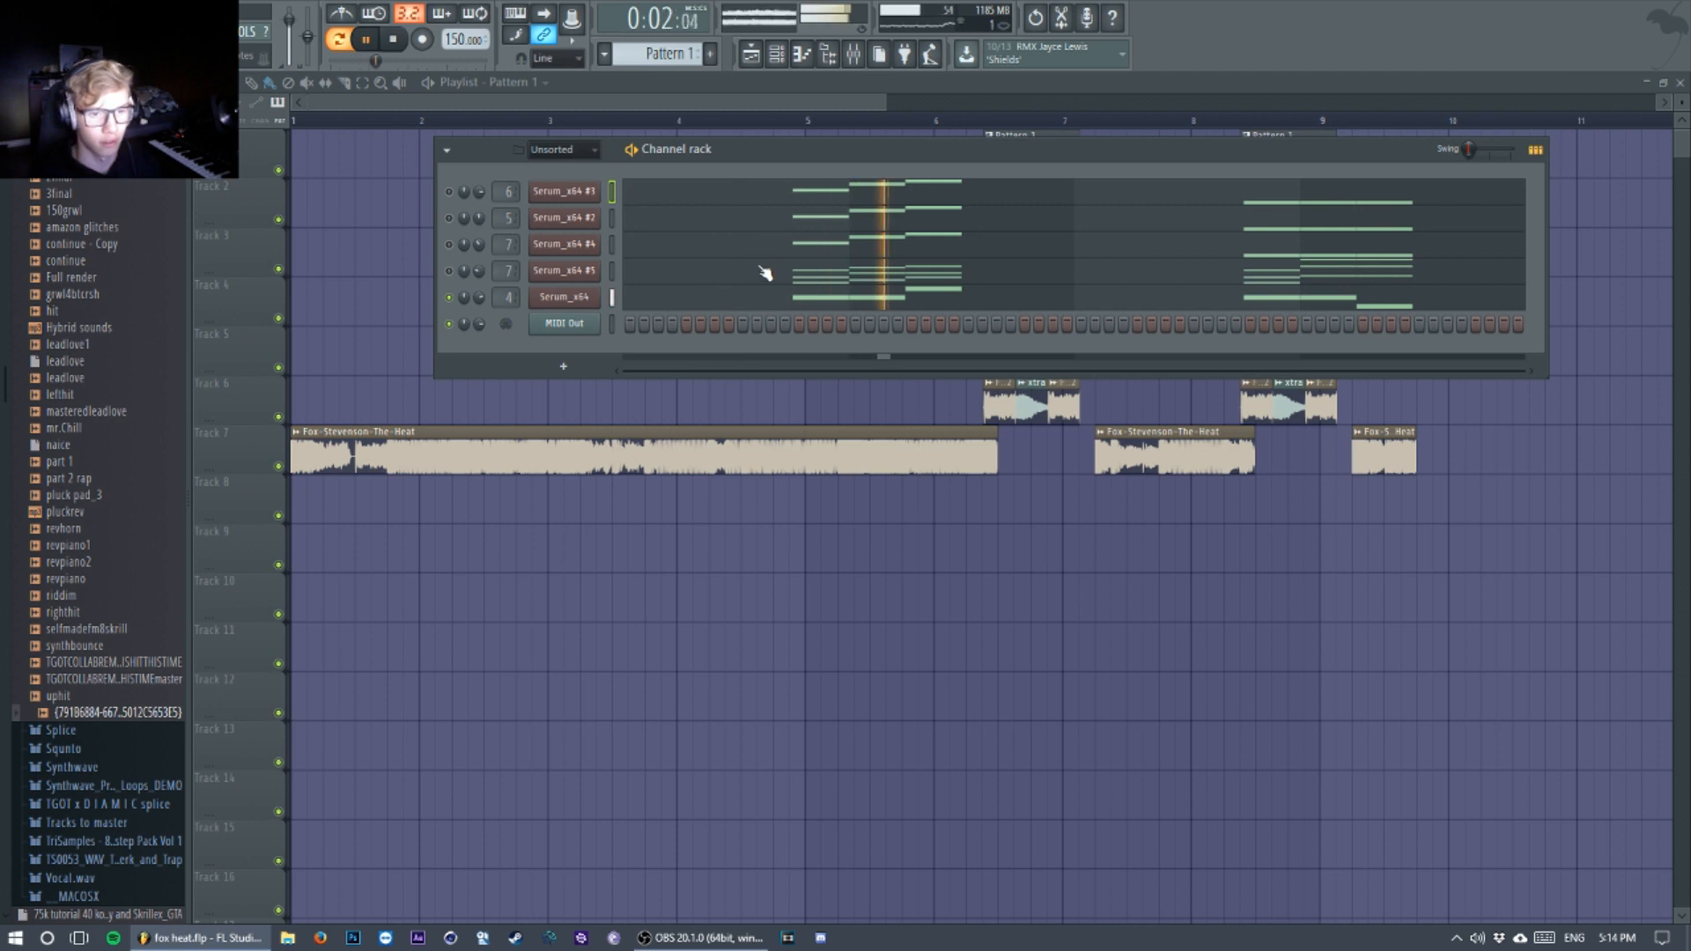
key("space")
Step: Unsolo the Serum_x64 channel so that all channels of Pattern 1 are active
right_click(448, 300)
left_click(459, 306)
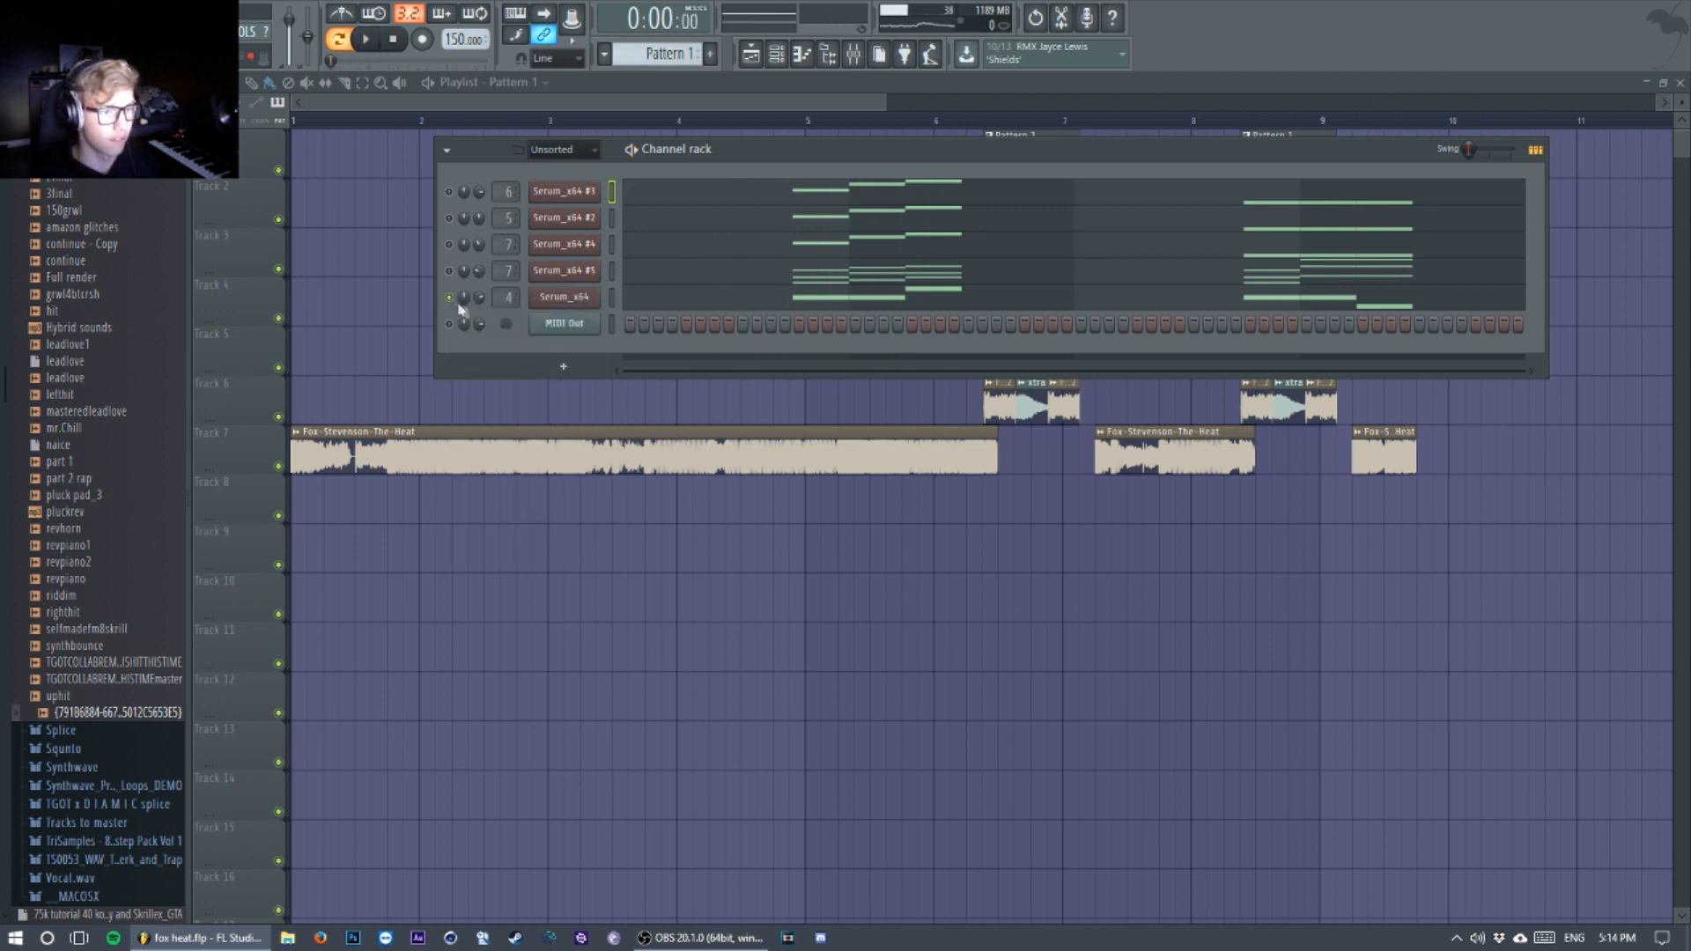
right_click(452, 303)
left_click(483, 321)
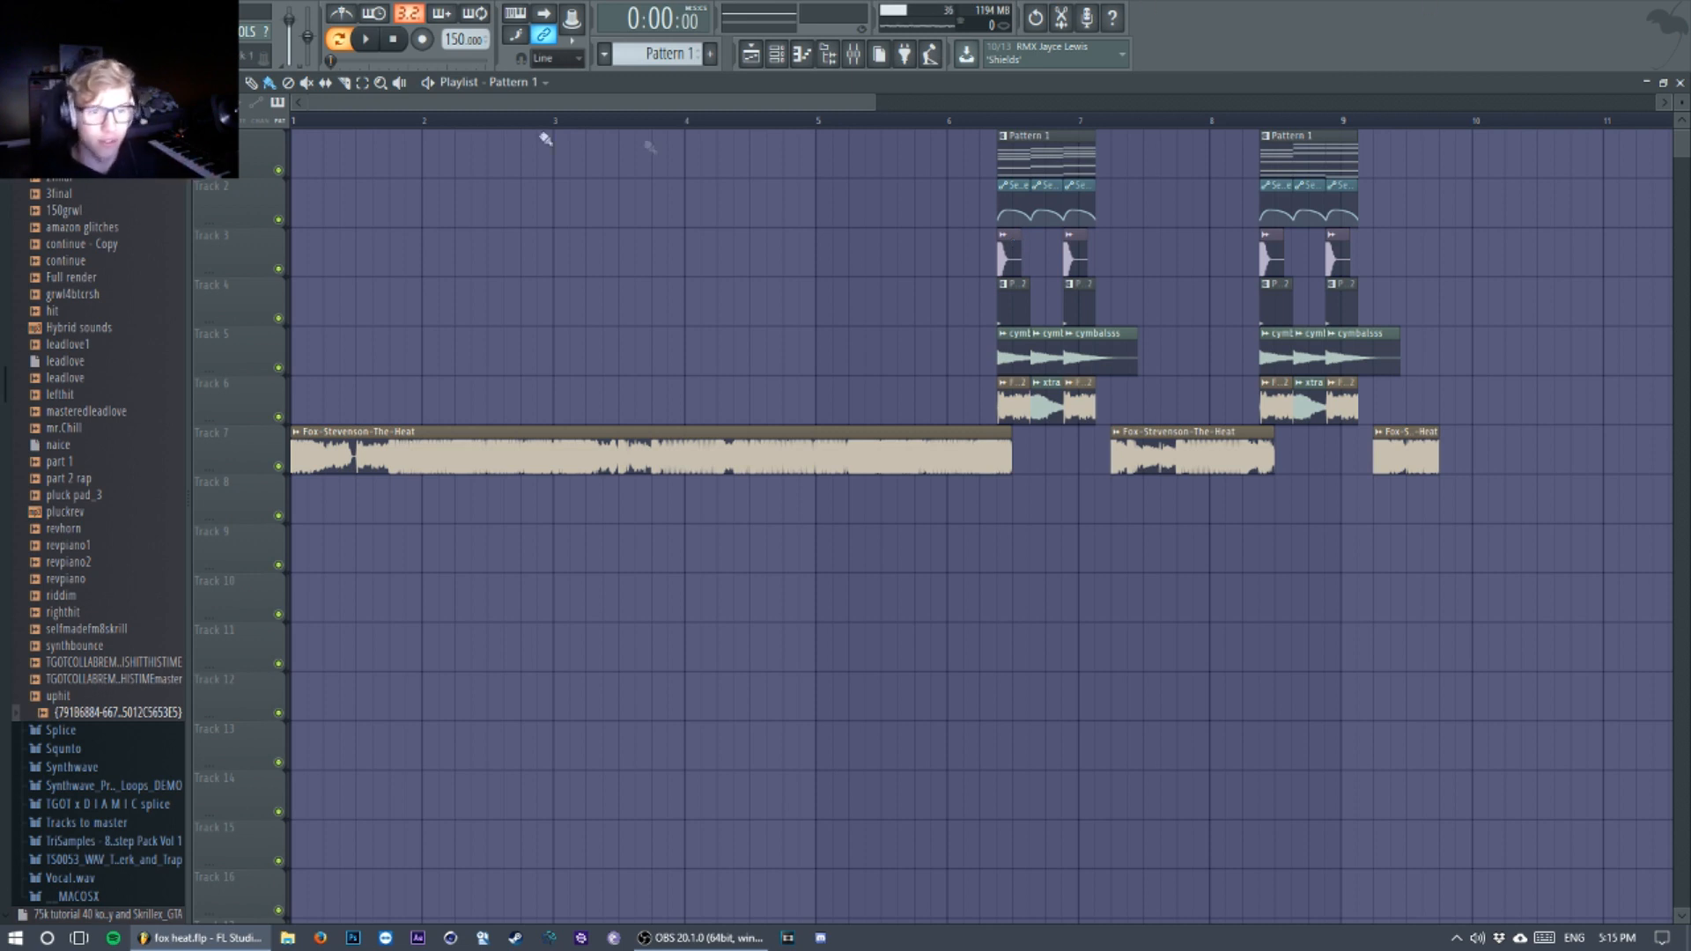
Step: Switch playback to song mode and play the arrangement from the start
left_click_drag(540, 136, 453, 145)
left_click(338, 41)
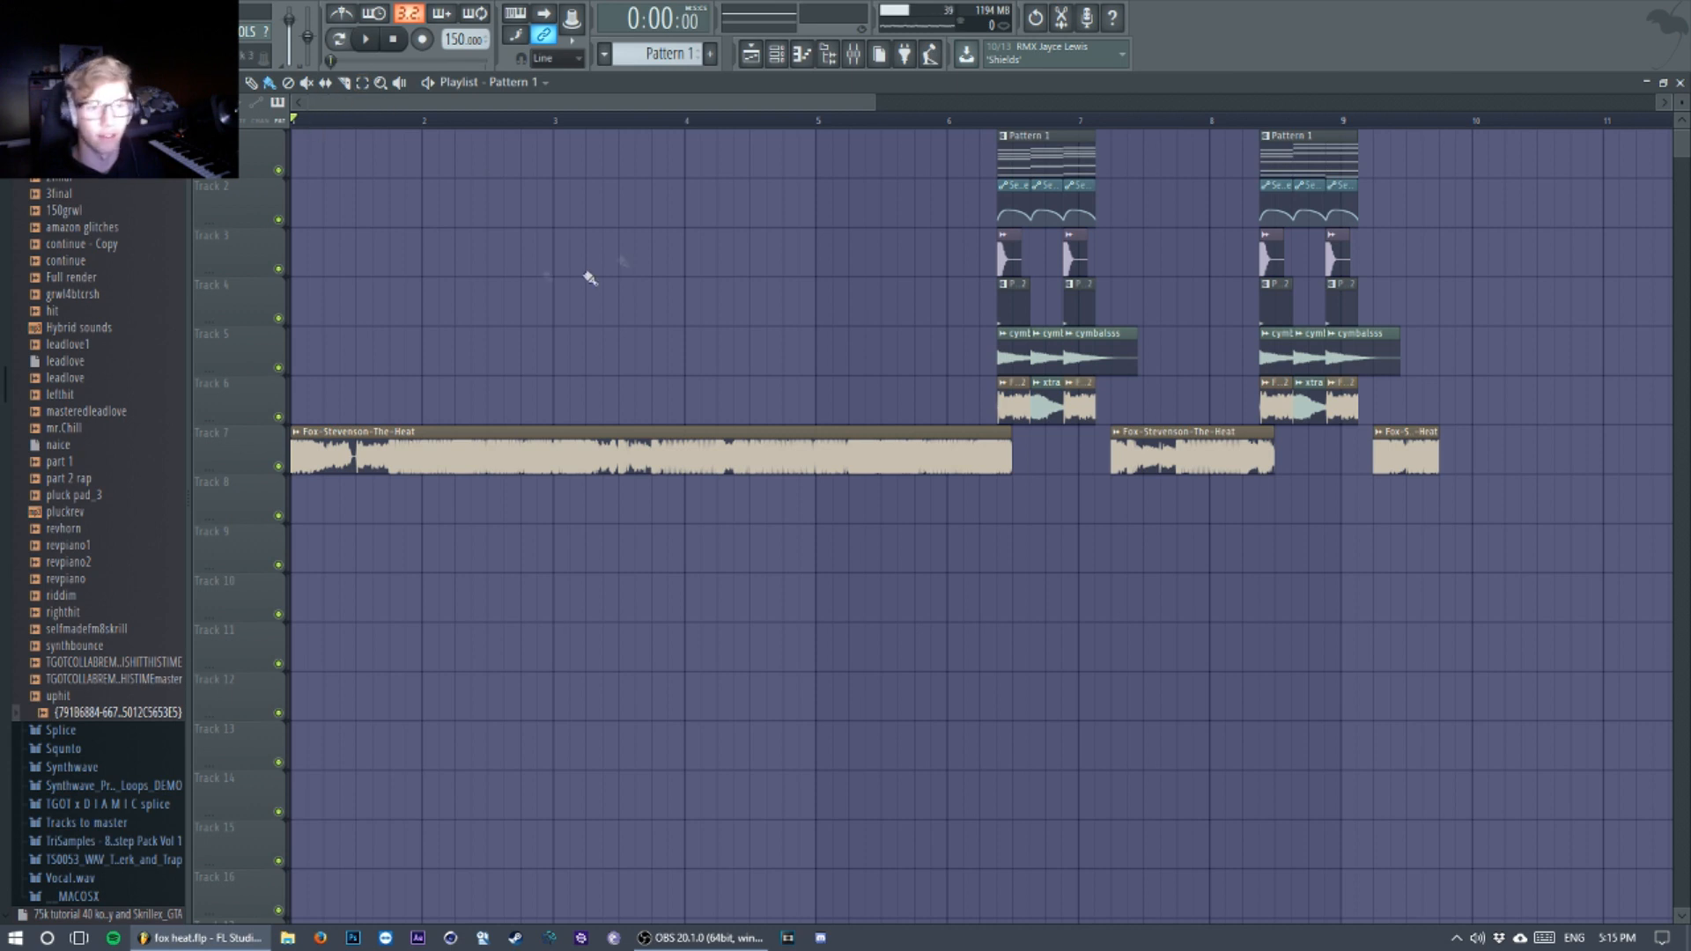
key("space")
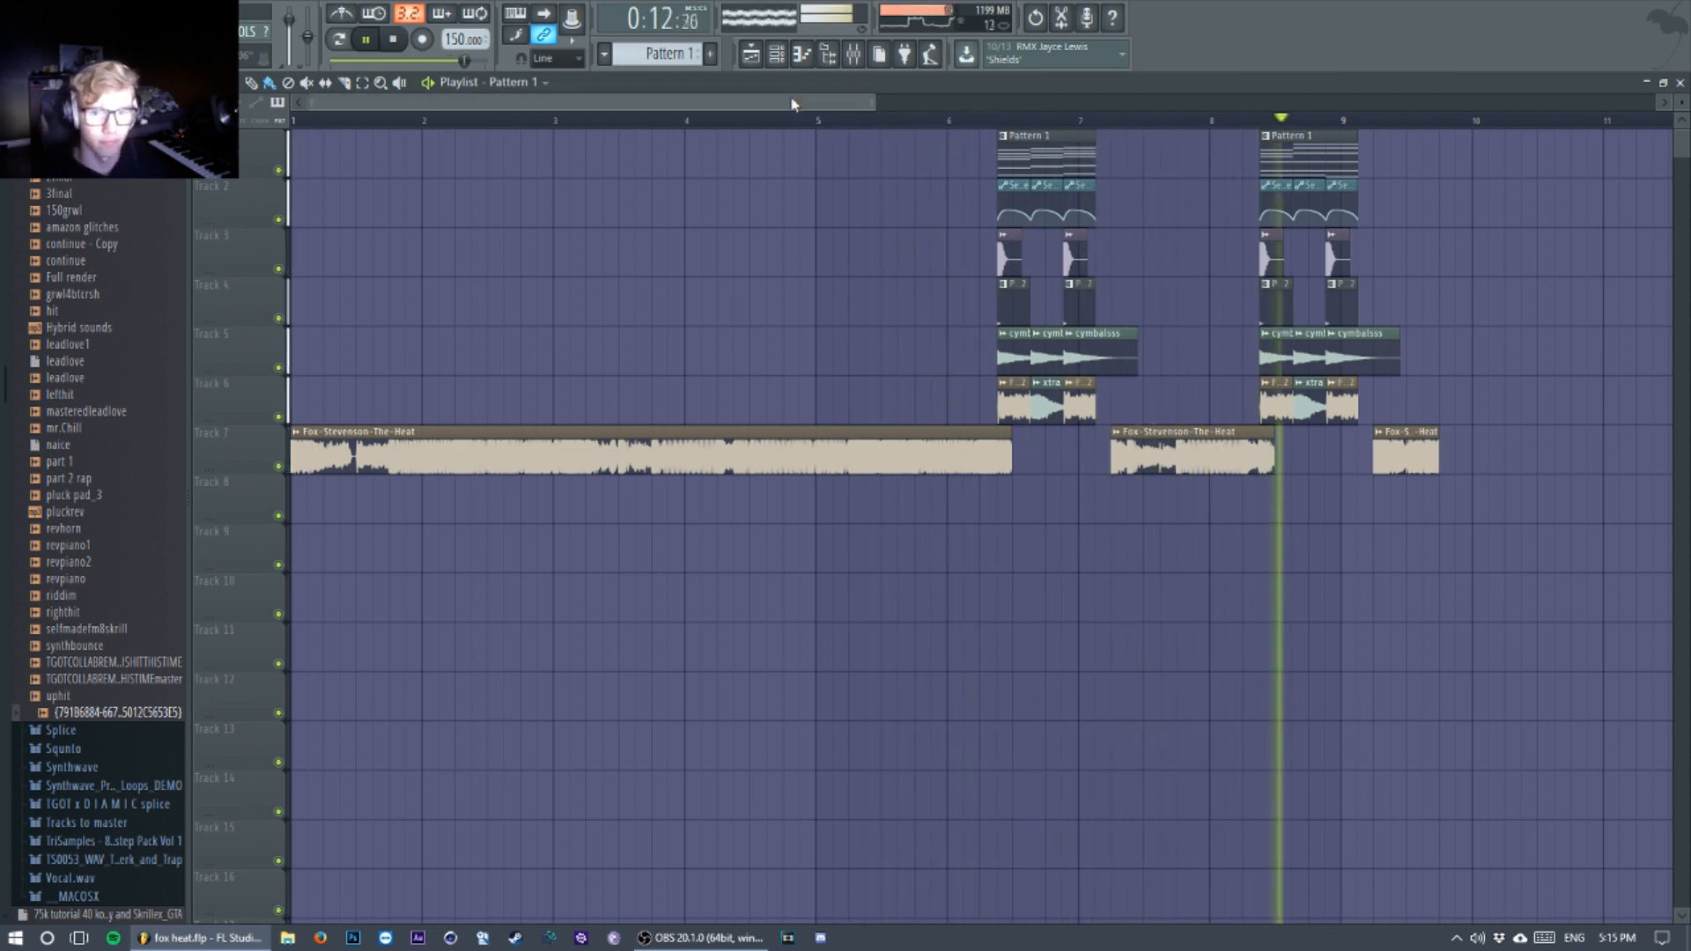
key("space")
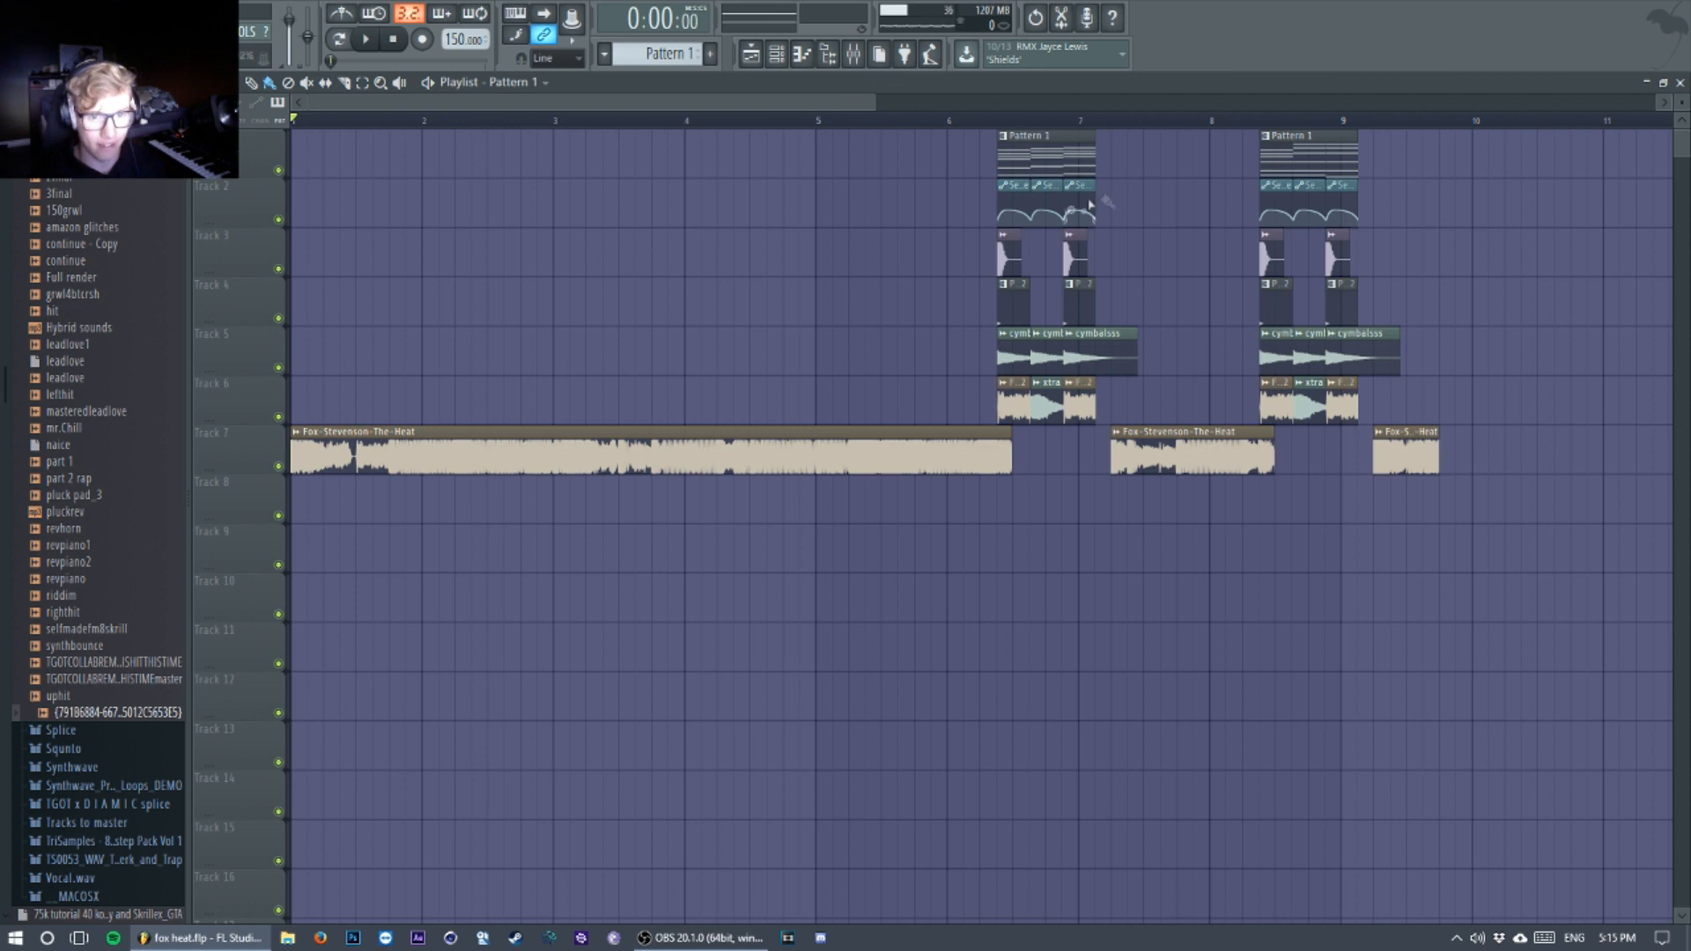
Step: Open Pattern 1 from the playlist and play it in pattern mode with the Serum_x64 channel muted
double_click(1028, 153)
key("F6")
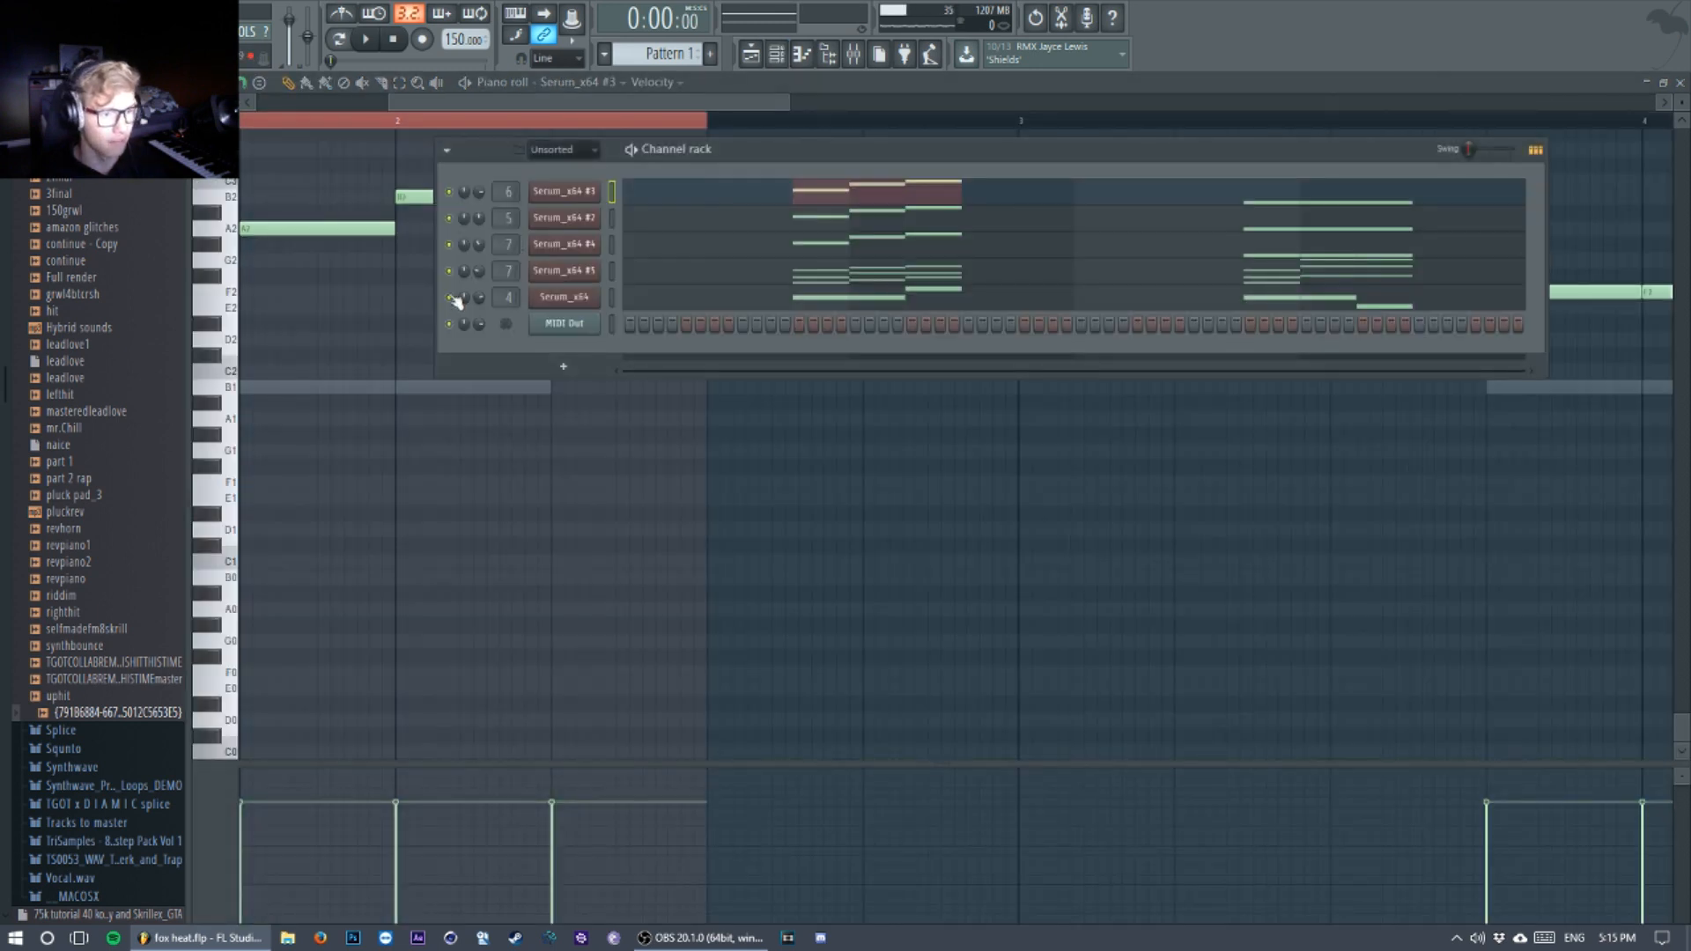
left_click(340, 43)
key("space")
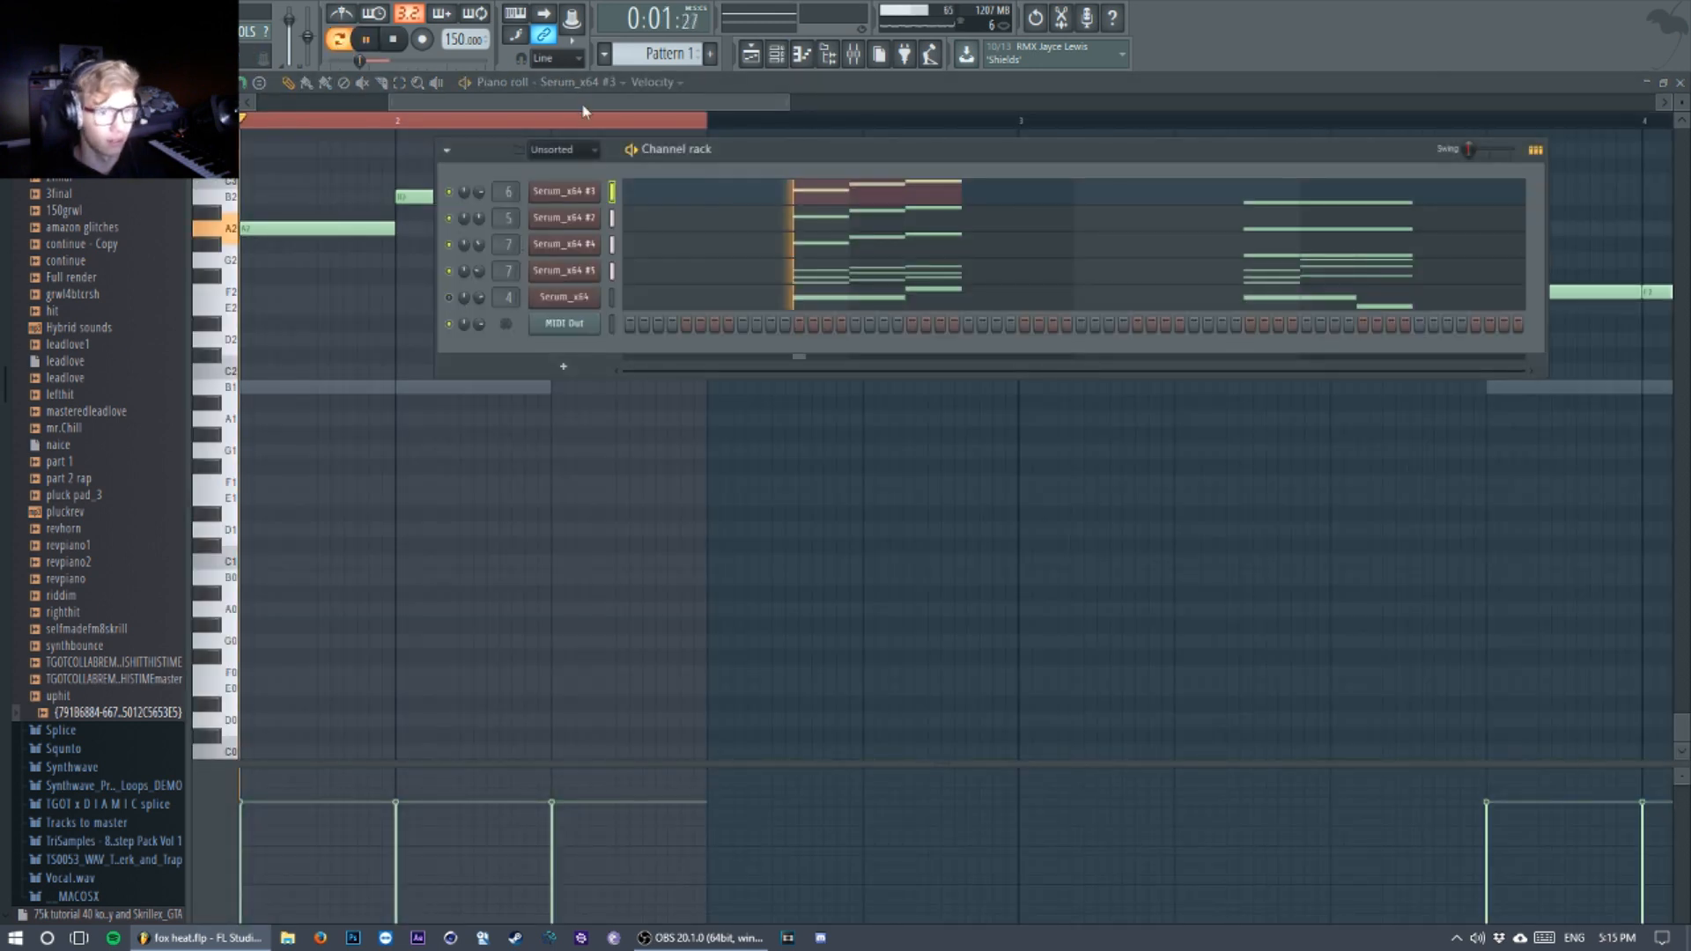
key("space")
Step: Solo playlist tracks 1, 2 and 4 and play from the start of the first Pattern 1 clip
left_click(751, 54)
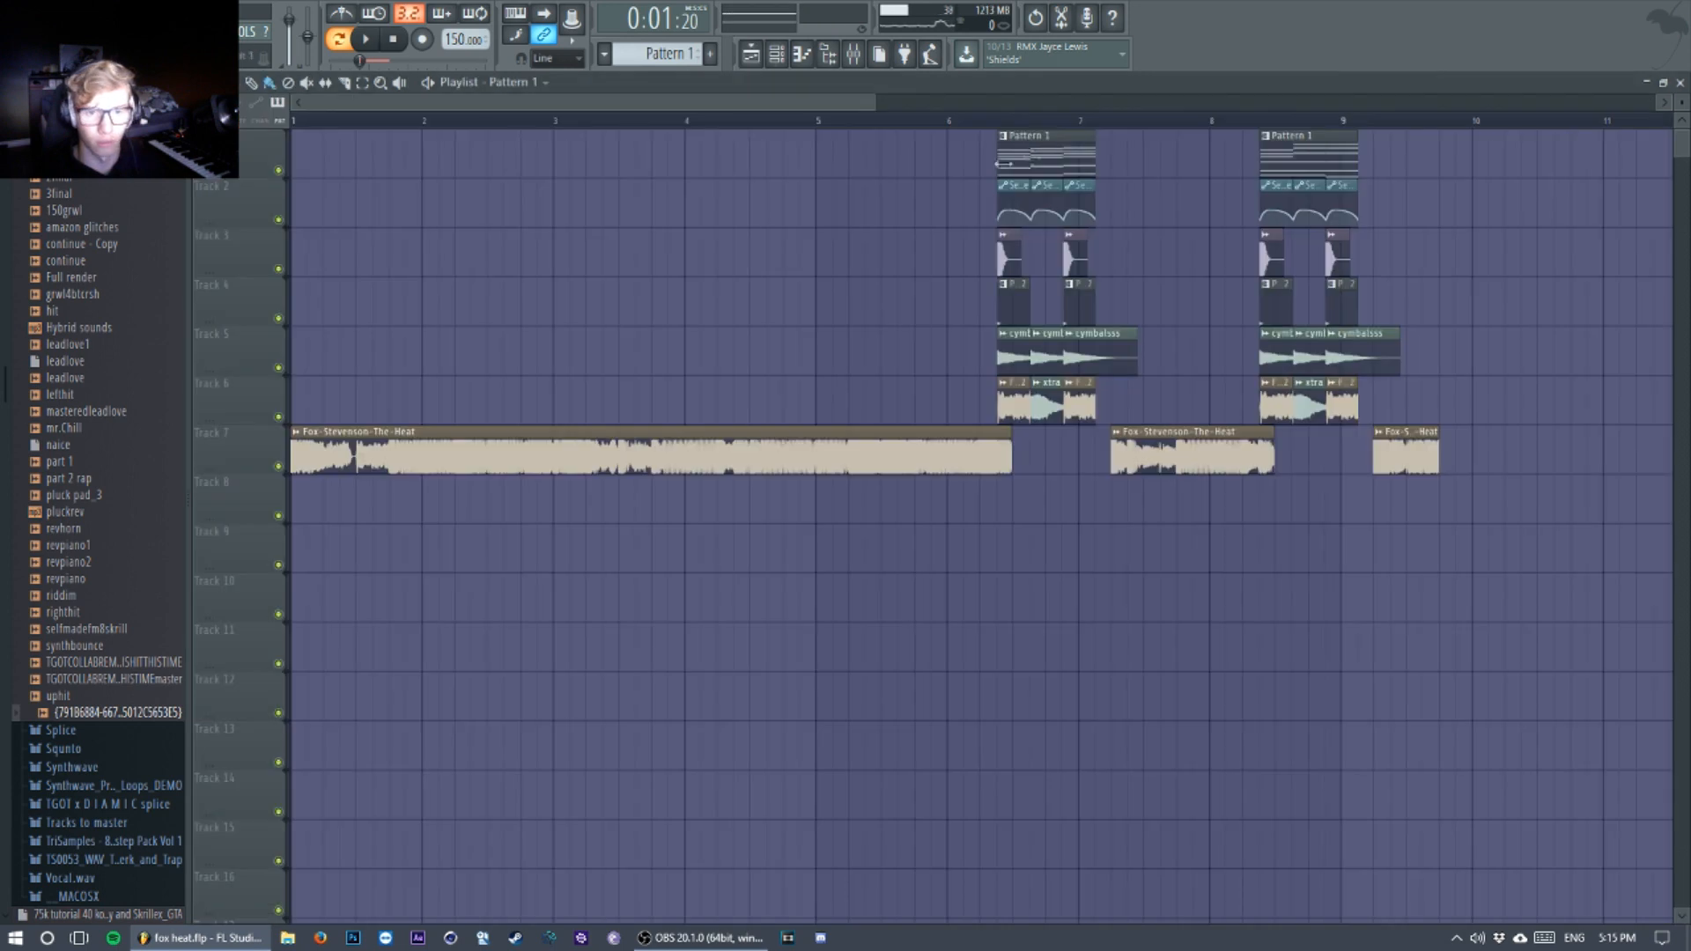
right_click(279, 219)
left_click(280, 173)
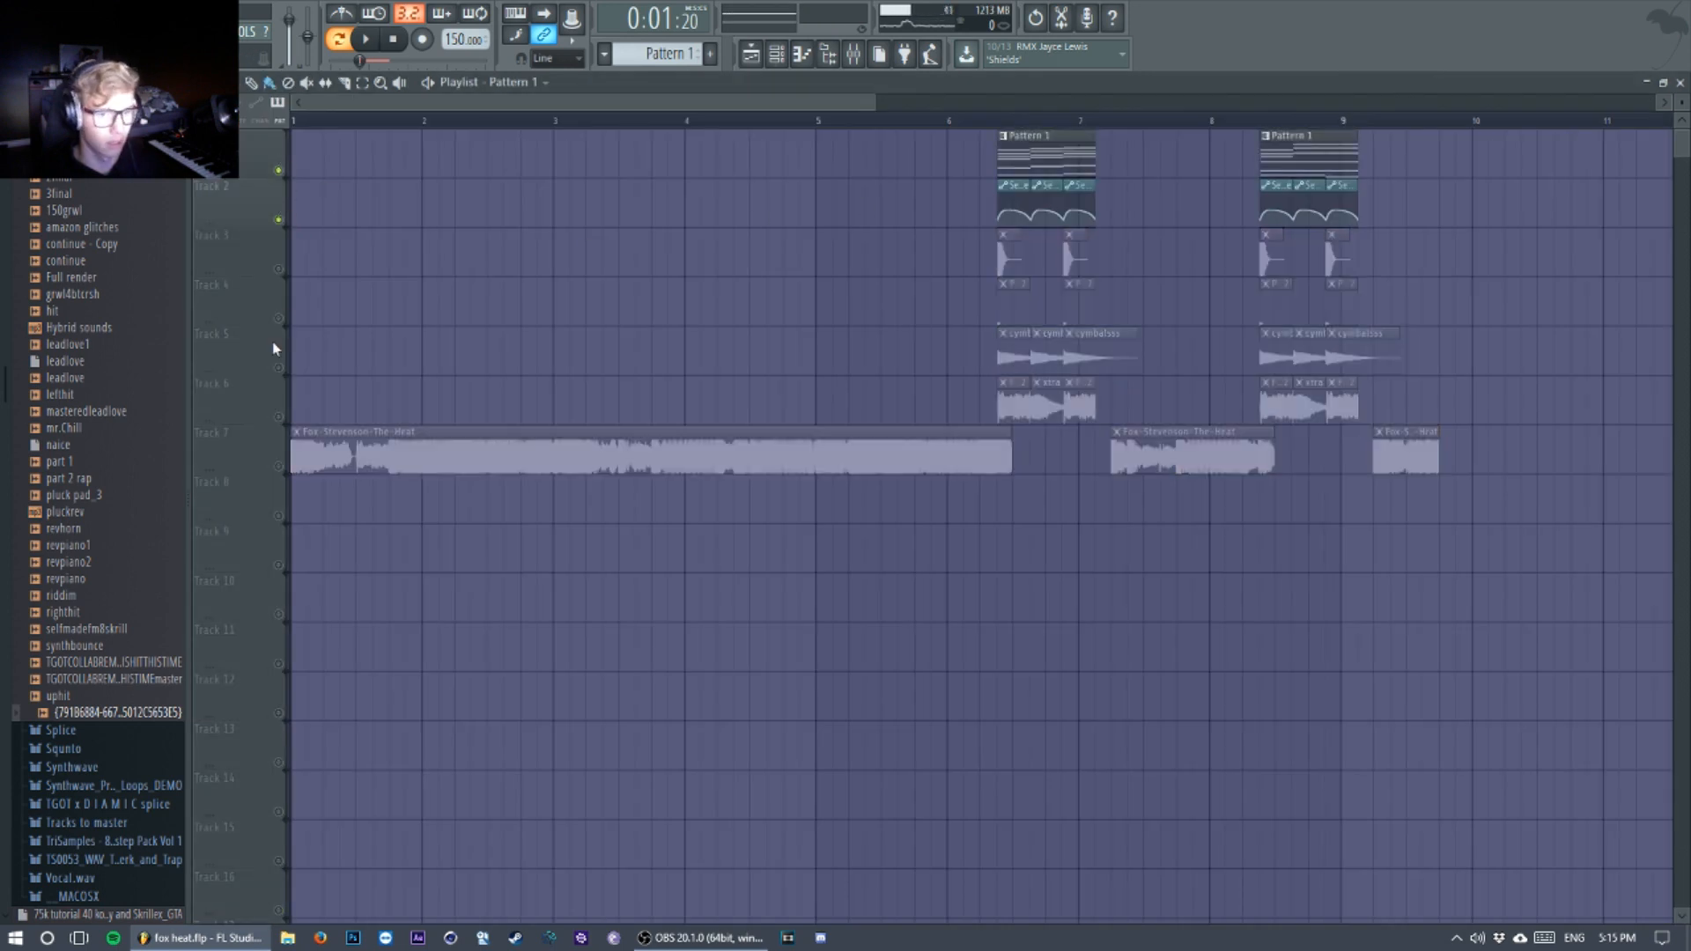
left_click(278, 318)
left_click(999, 124)
key("space")
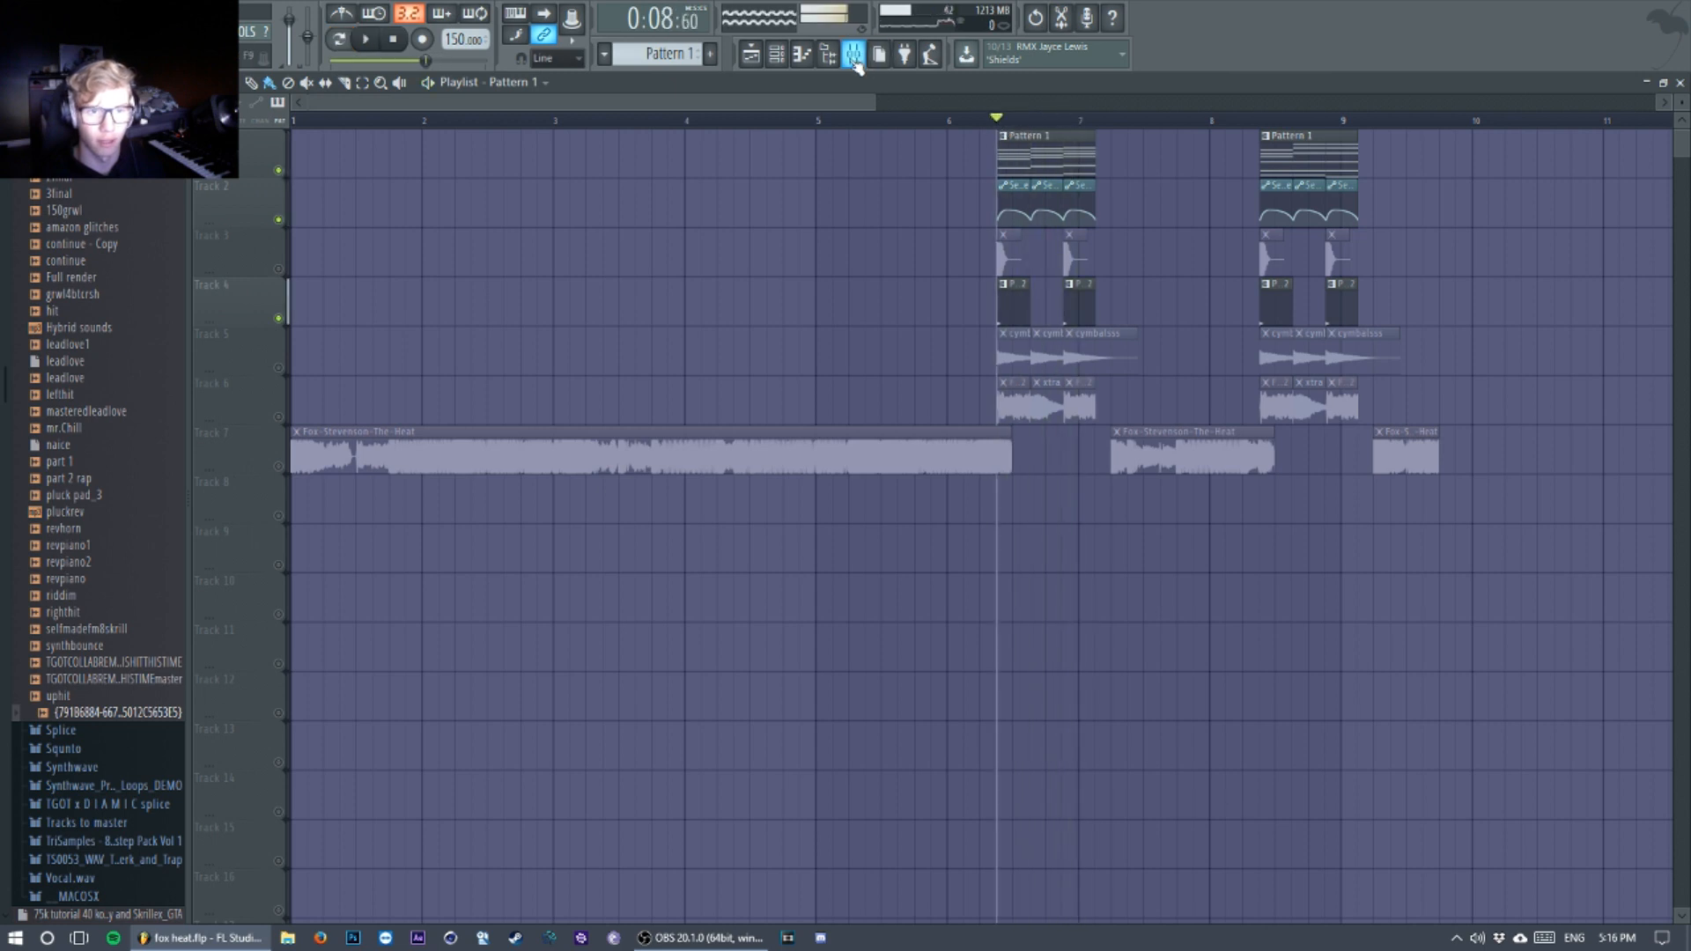
key("space")
Step: Play the first Pattern 1 clip with the channel rack open and all Serum channels active
left_click(854, 55)
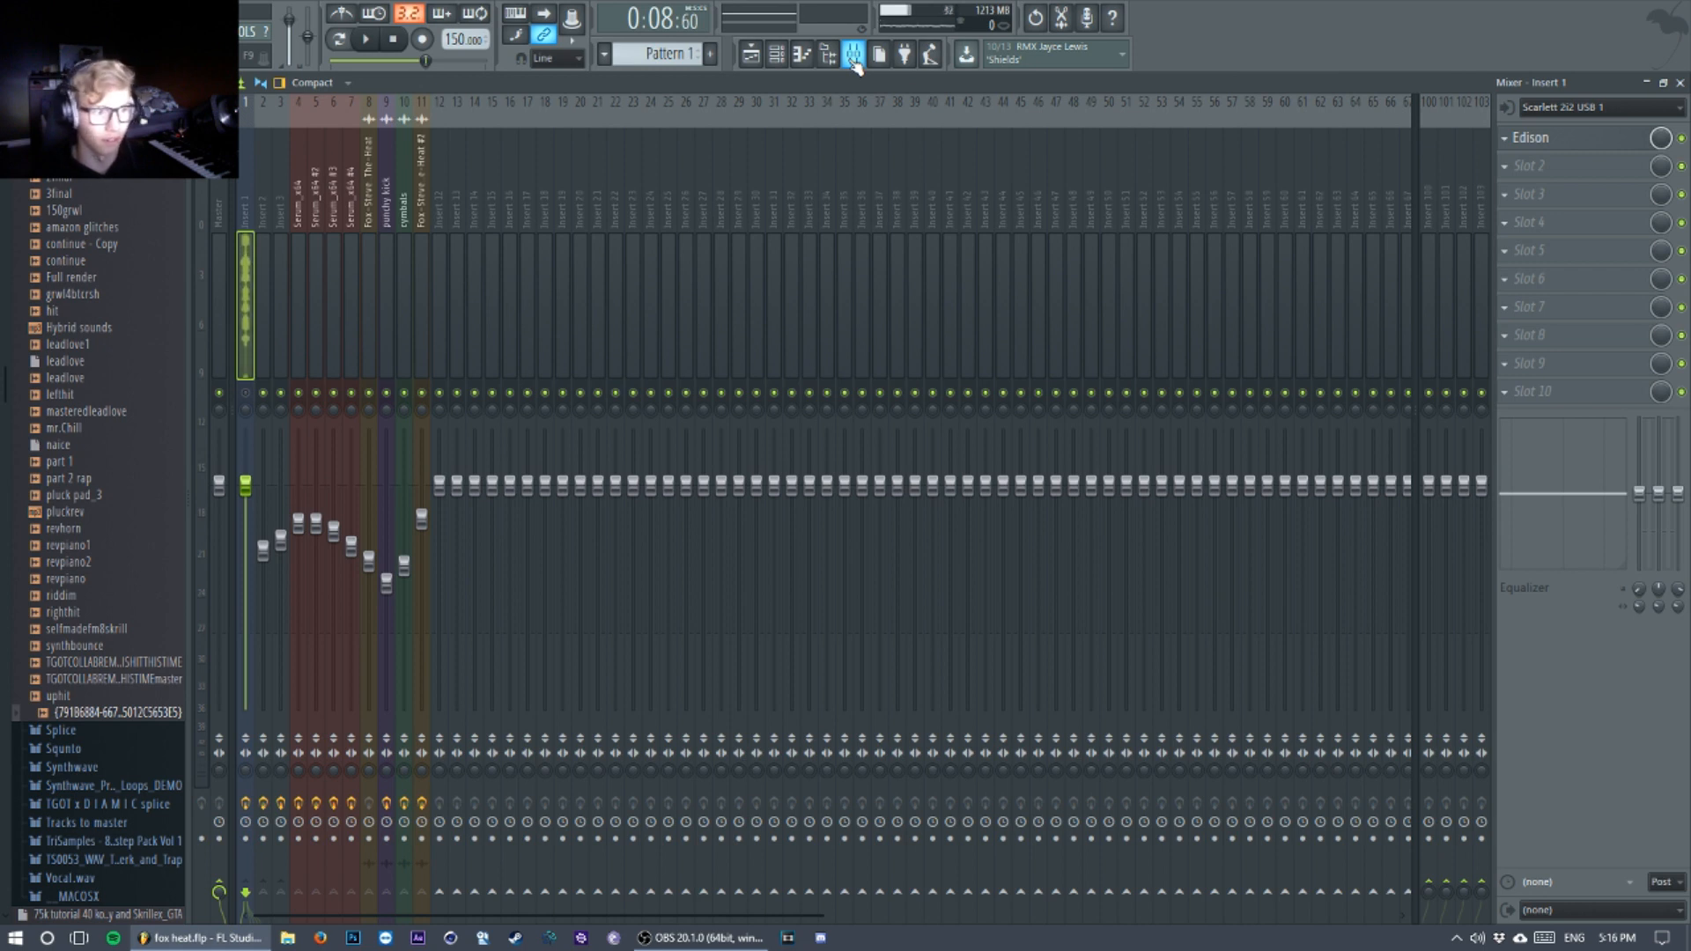
left_click(753, 55)
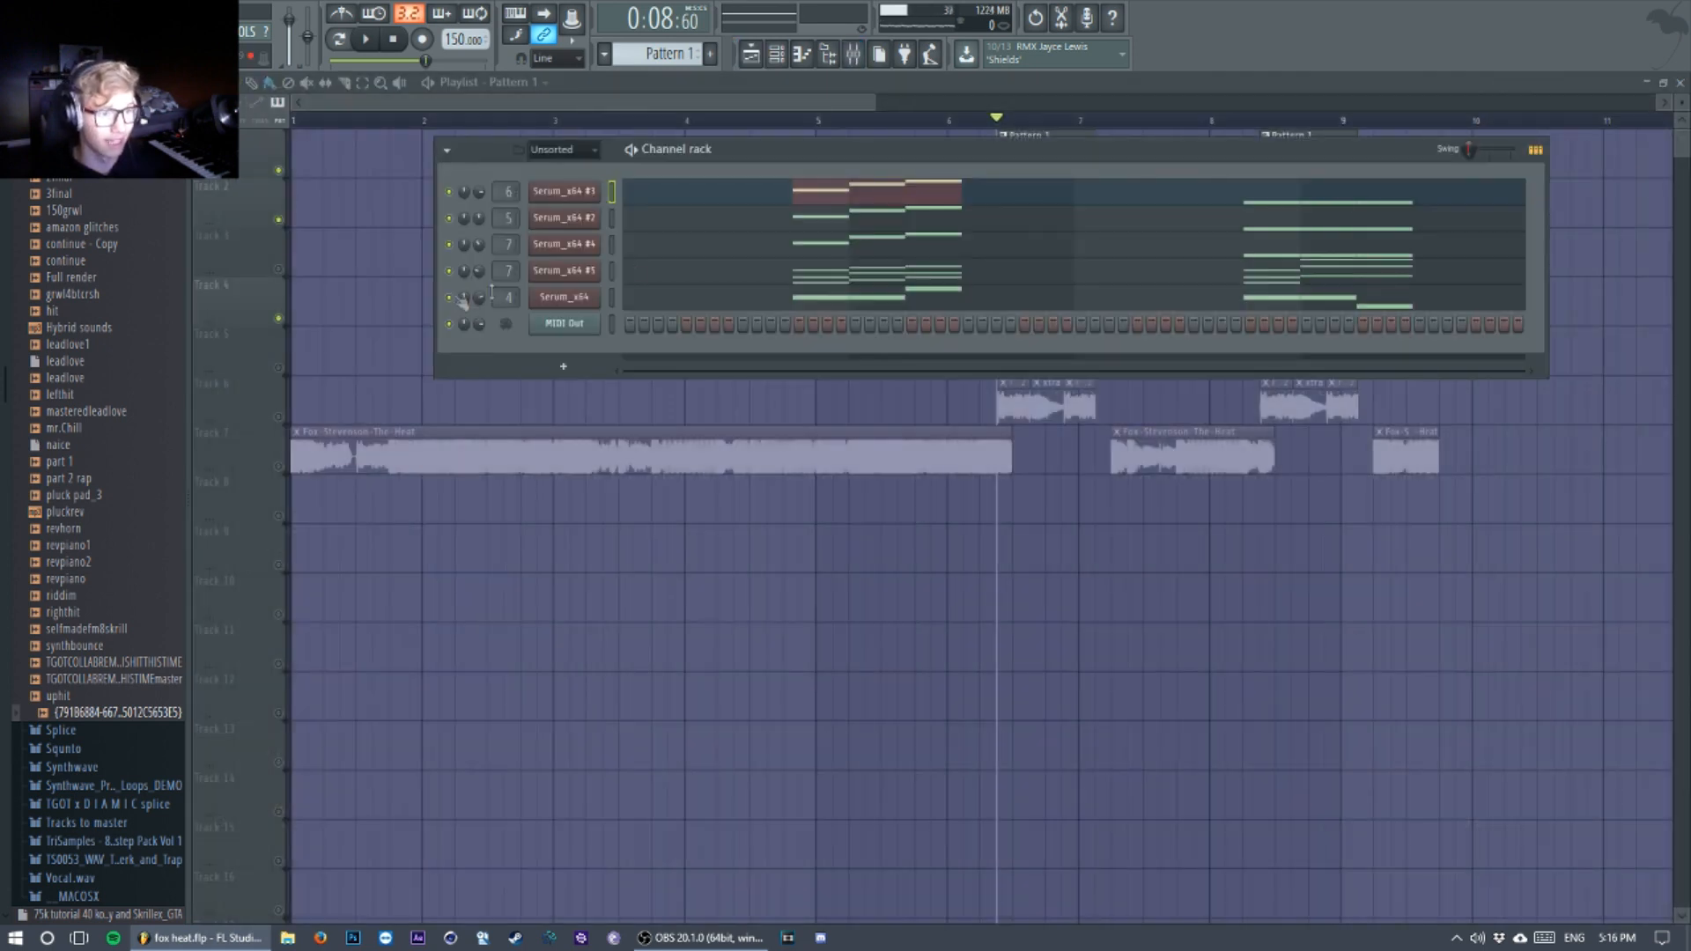
key("space")
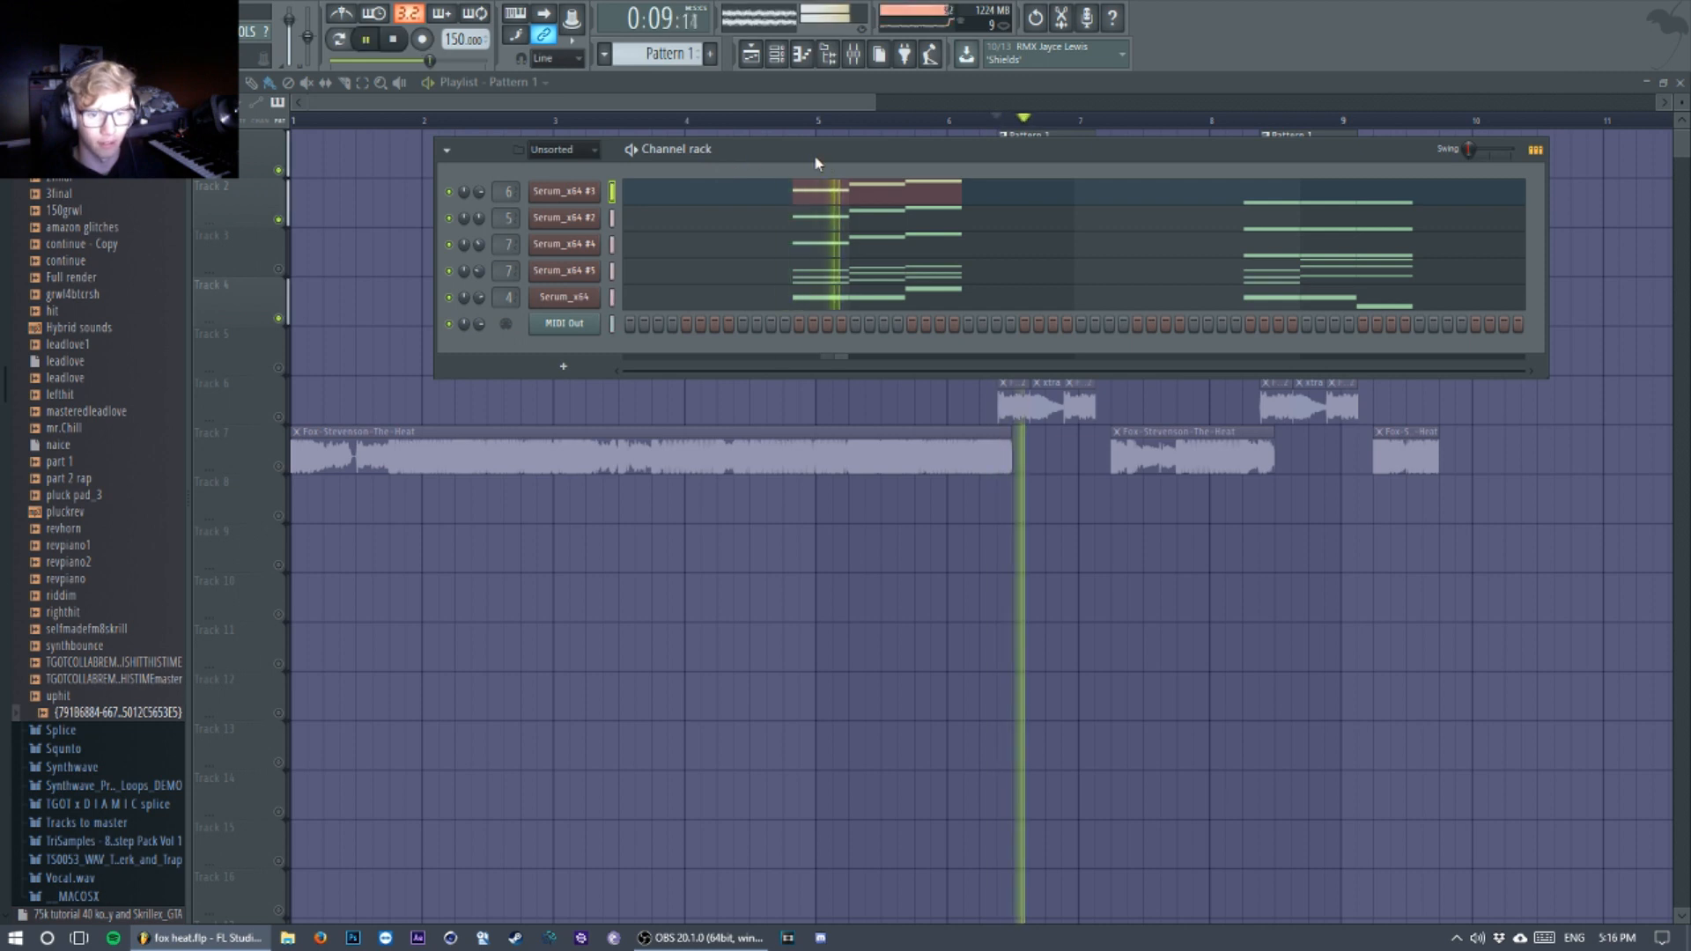
key("space")
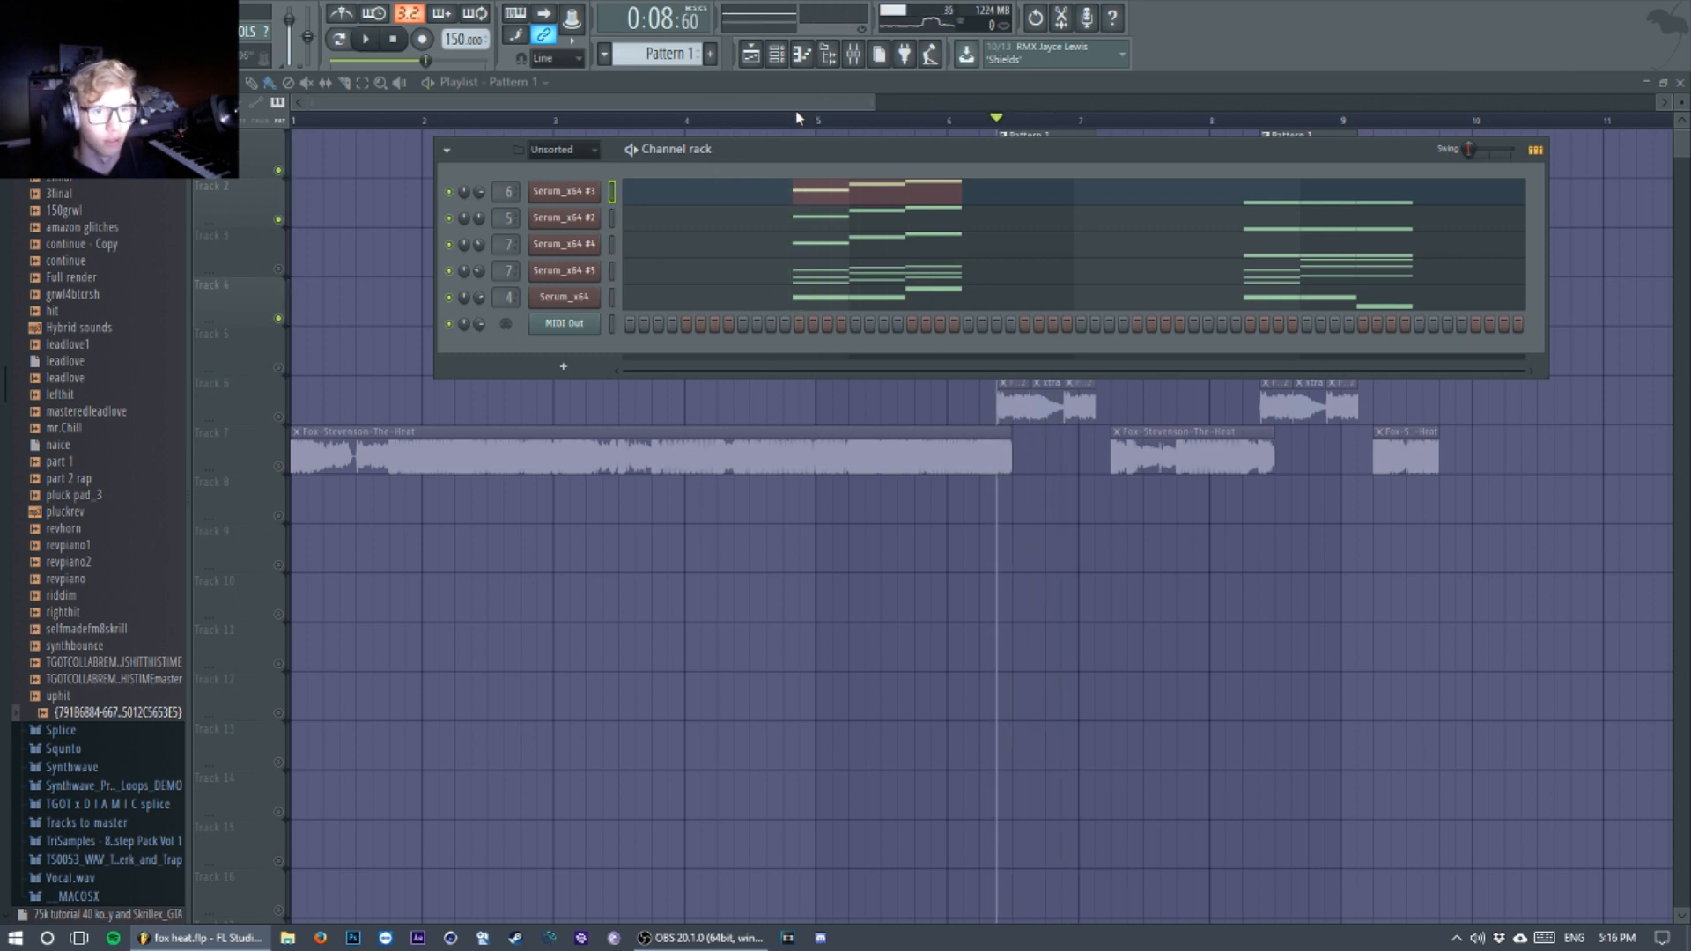
Step: Close the channel rack and unmute all playlist tracks
key("F6")
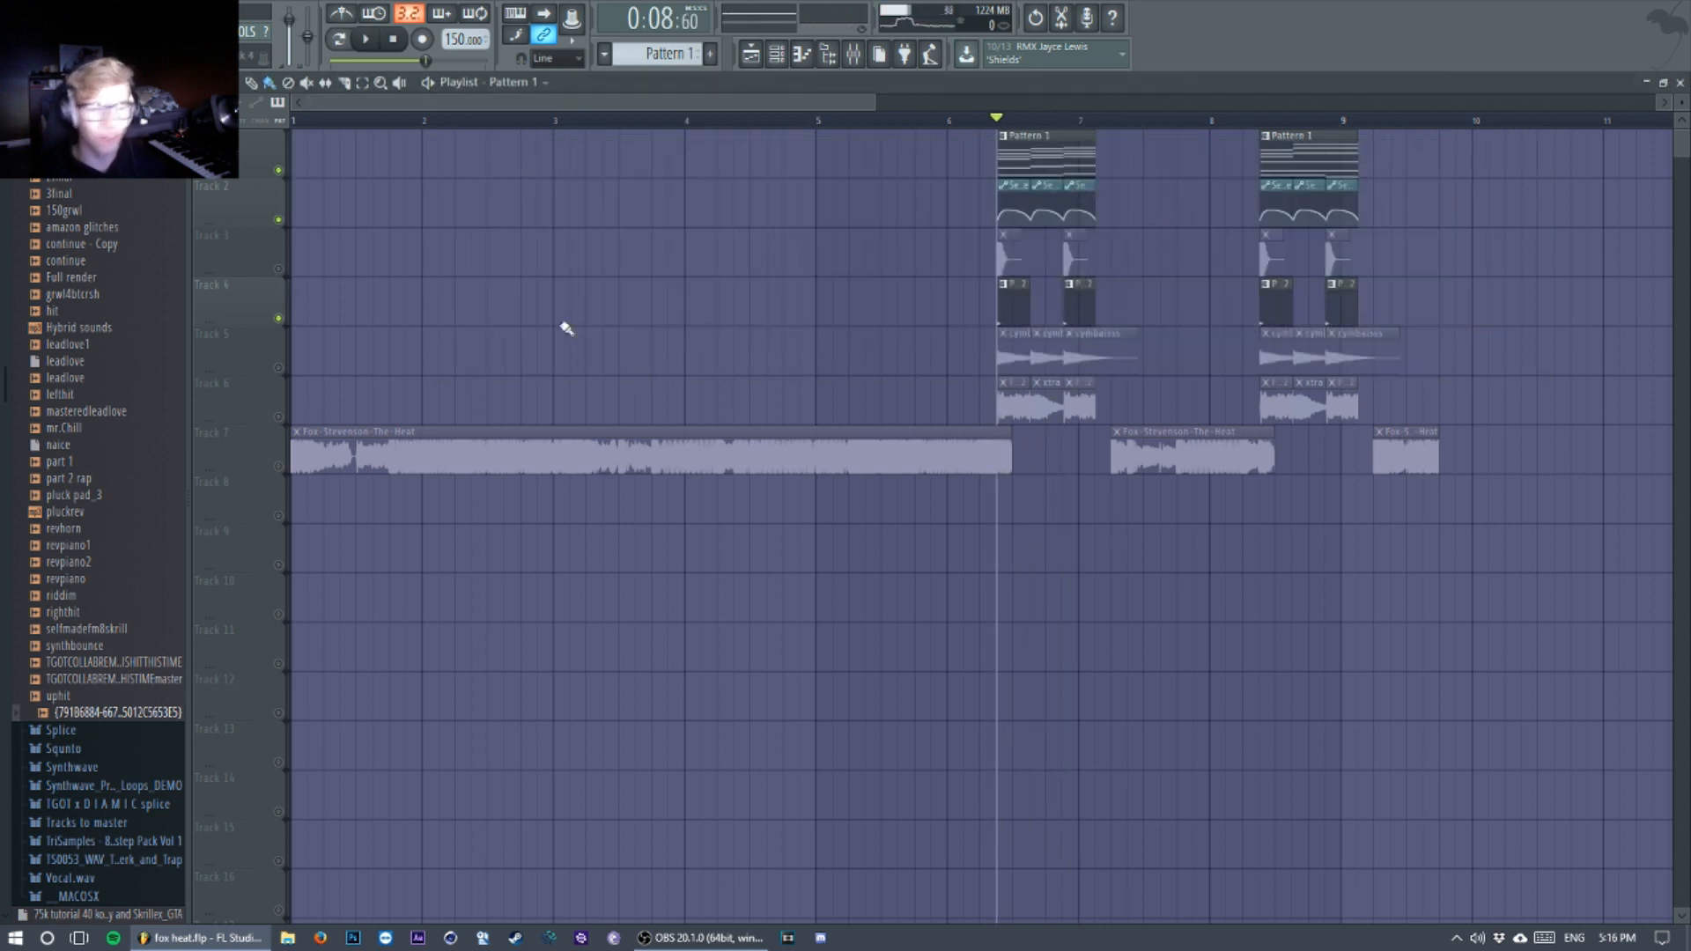
right_click(279, 318)
right_click(279, 318)
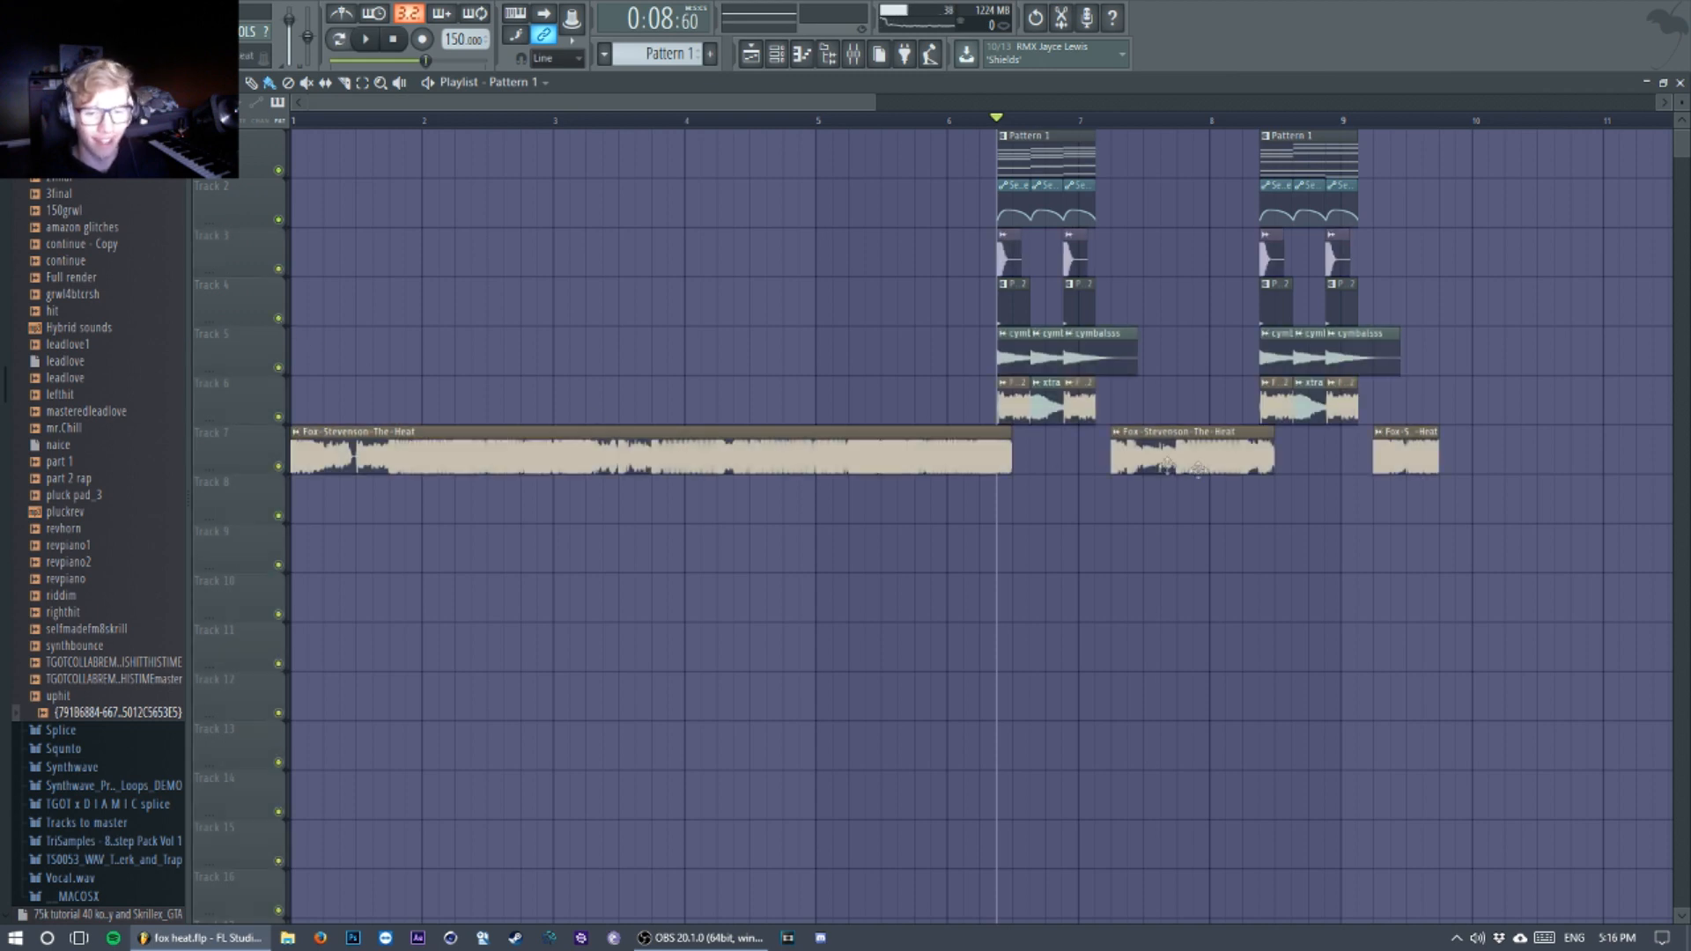
Step: Mute the channels Serum_x64, #2, #3 and #4 in the channel rack and select Serum_x64 #5
left_click(930, 463)
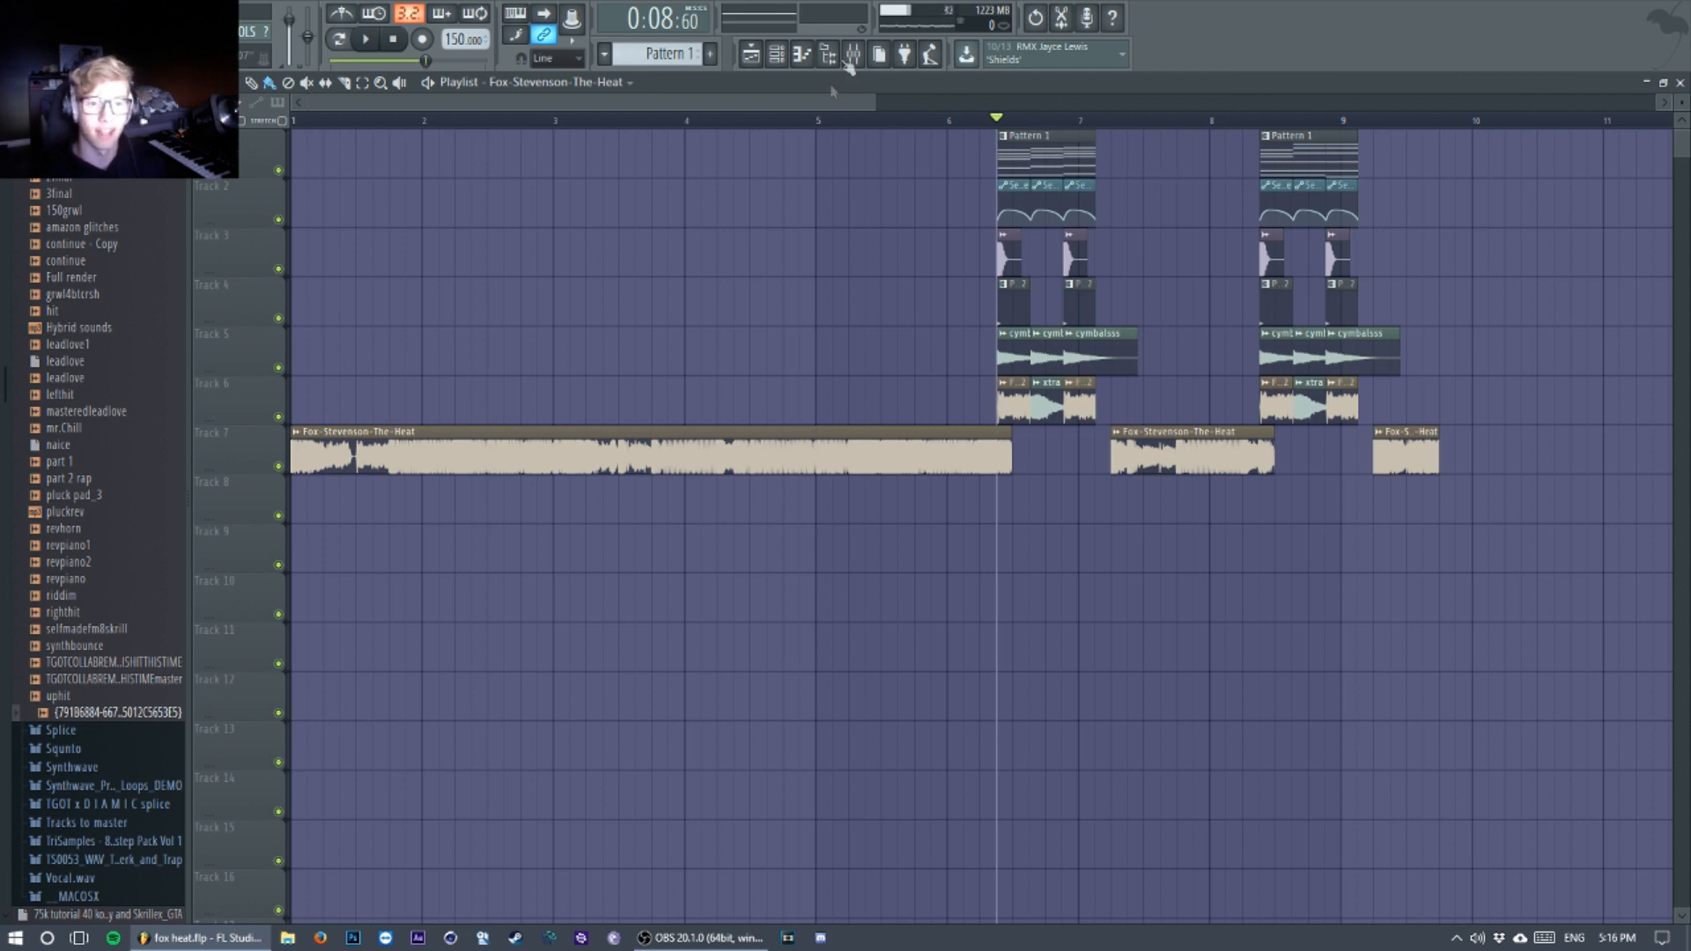
left_click(853, 53)
key("F6")
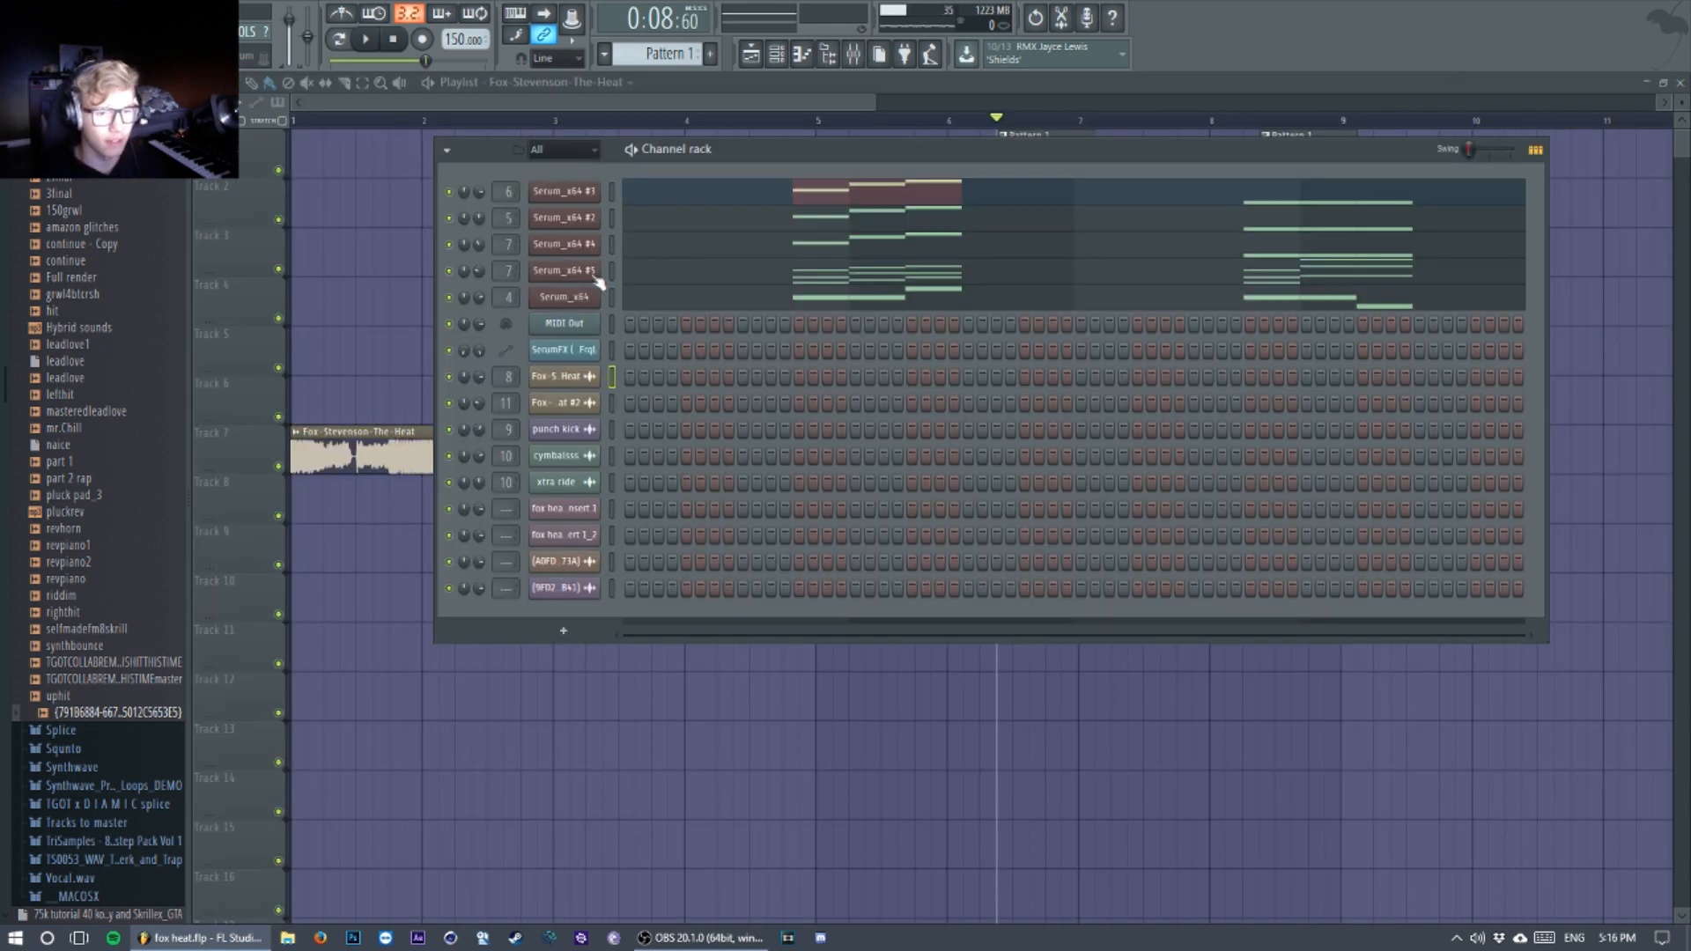
left_click(451, 296)
left_click(450, 245)
left_click(450, 218)
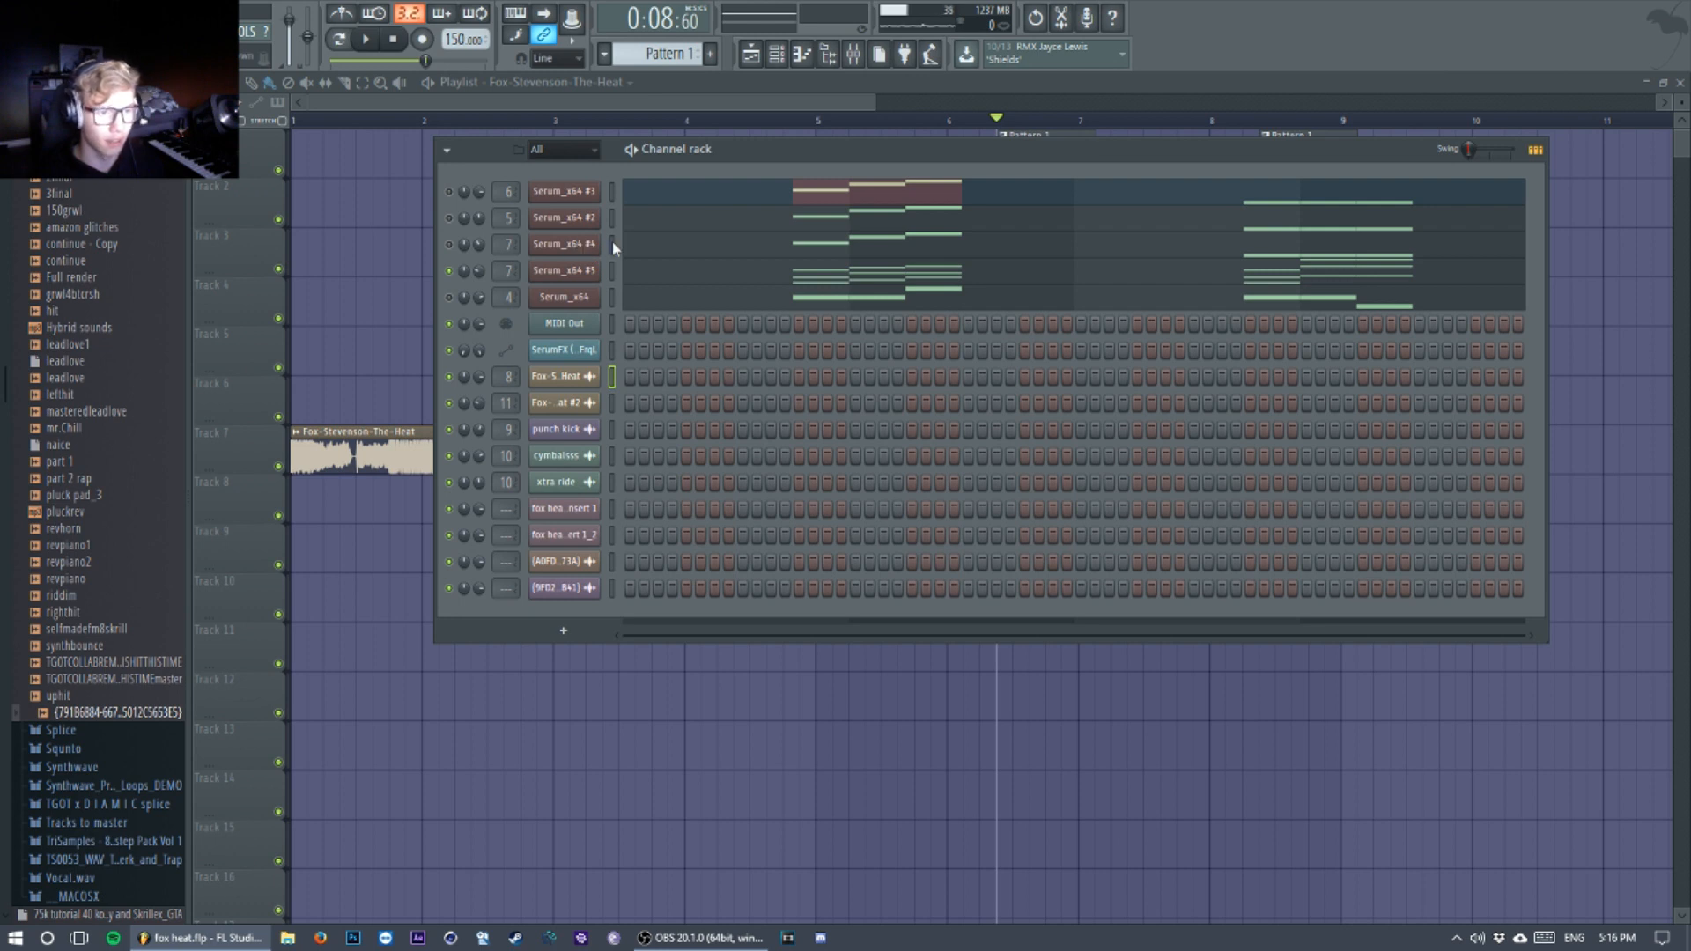
left_click(449, 245)
left_click(612, 272)
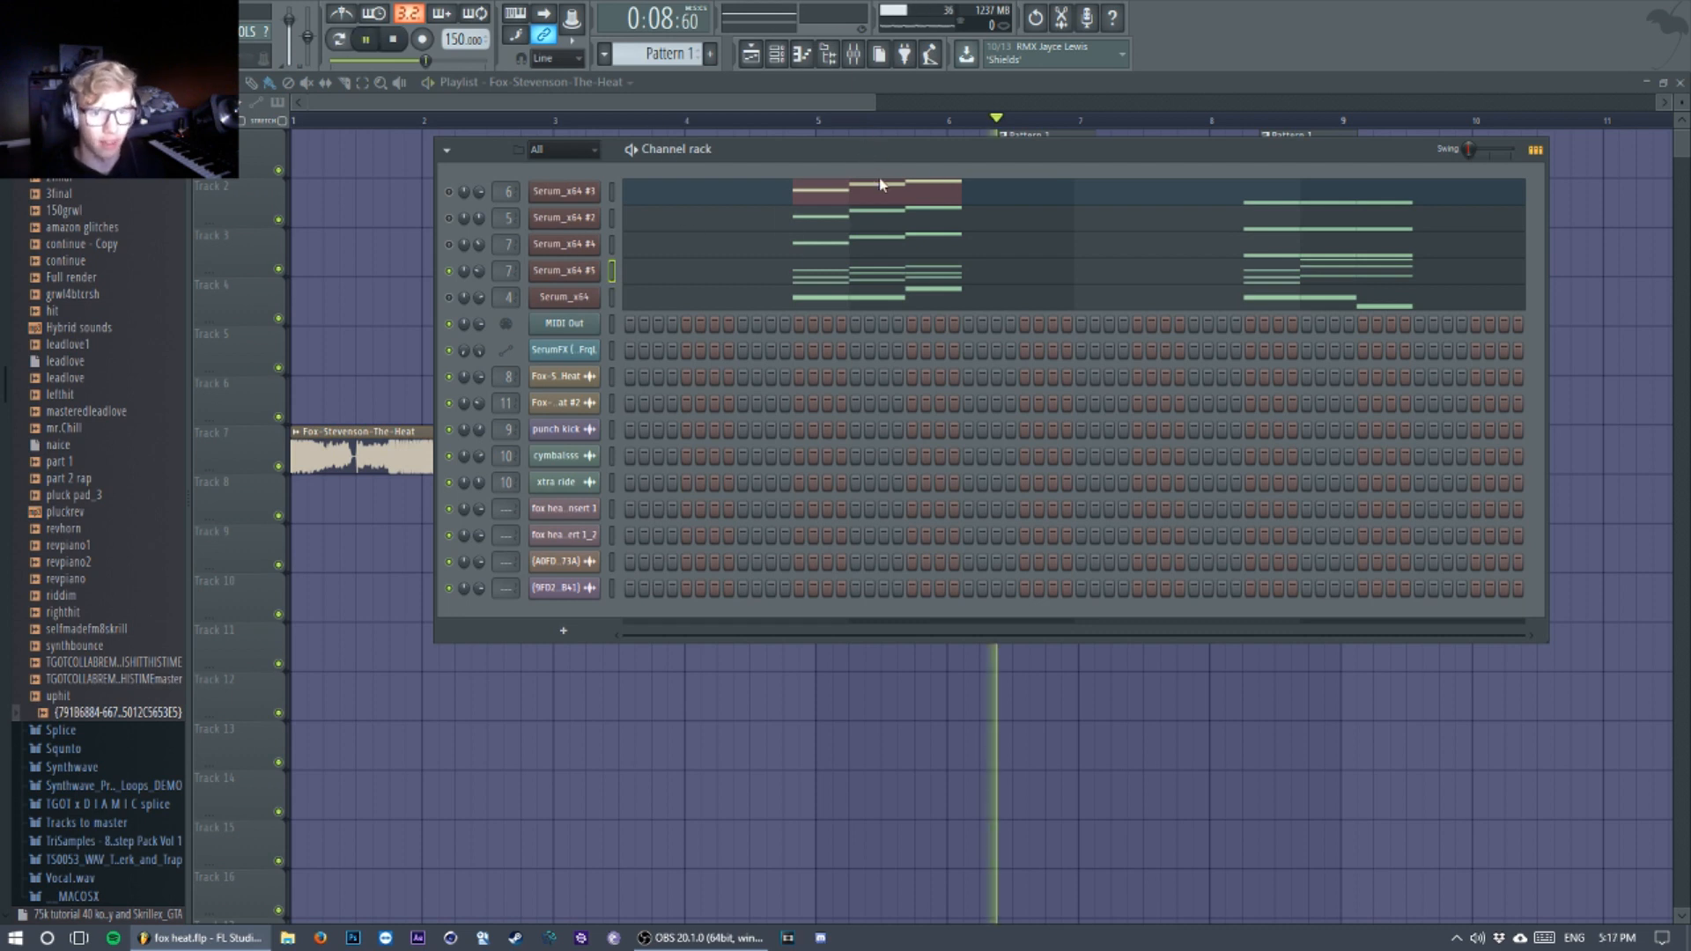
Step: Play the Serum_x64 #5 channel and open its synth window above its mixer track
key("space")
key("l")
left_click(763, 53)
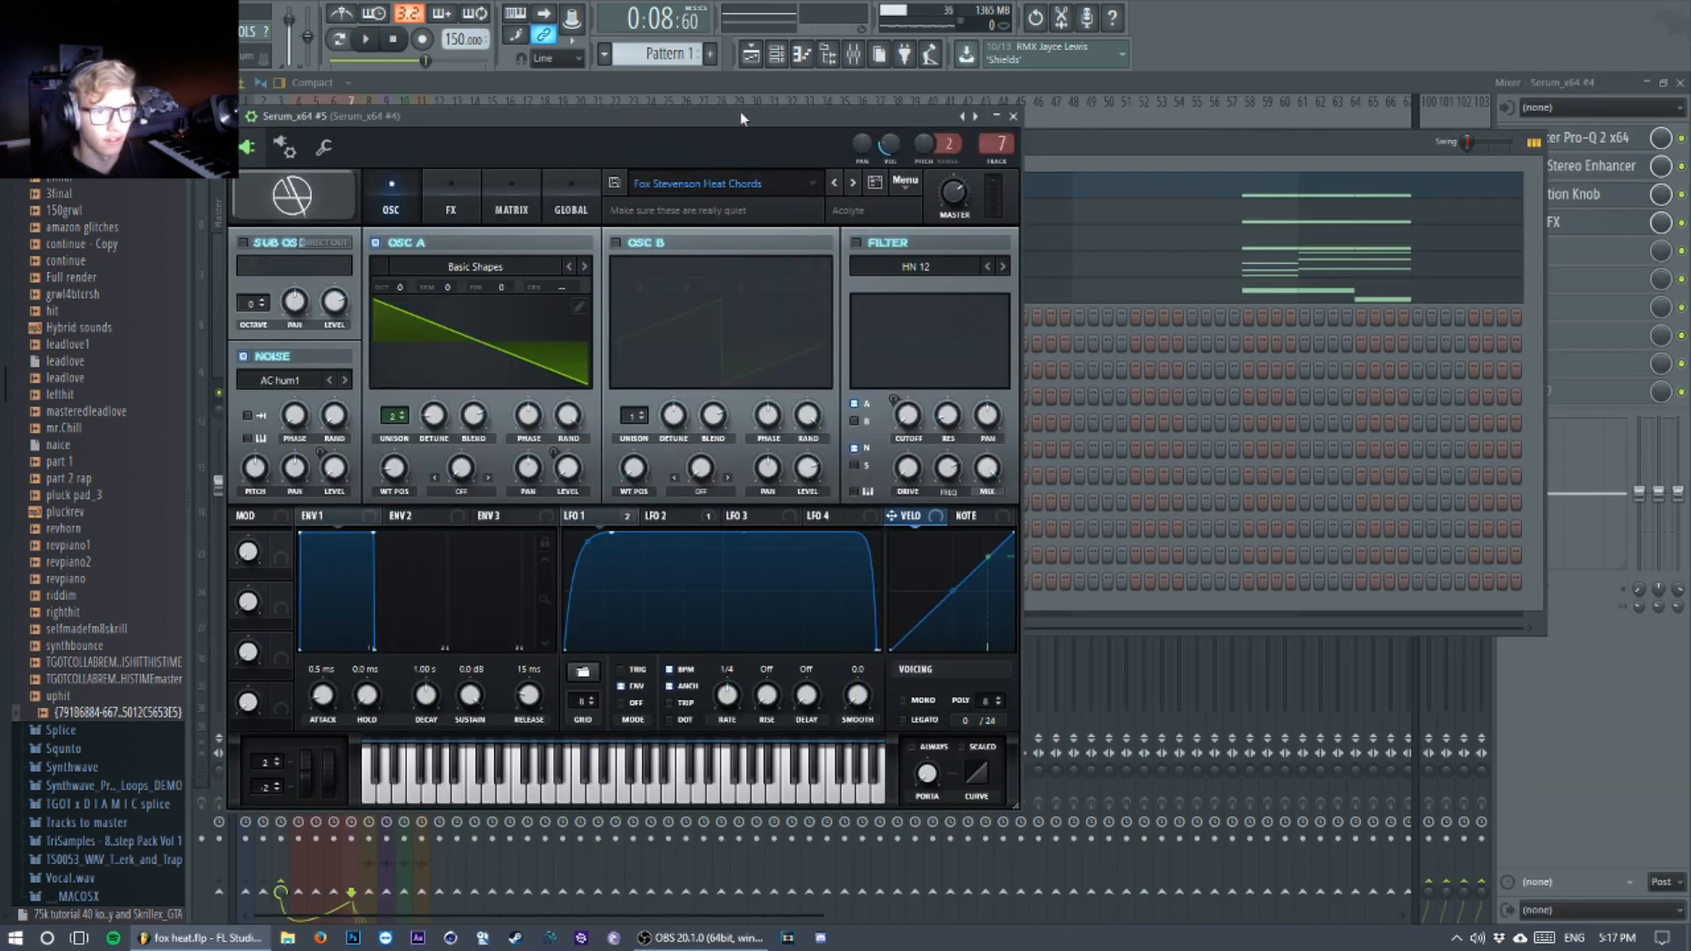
left_click_drag(741, 117, 800, 75)
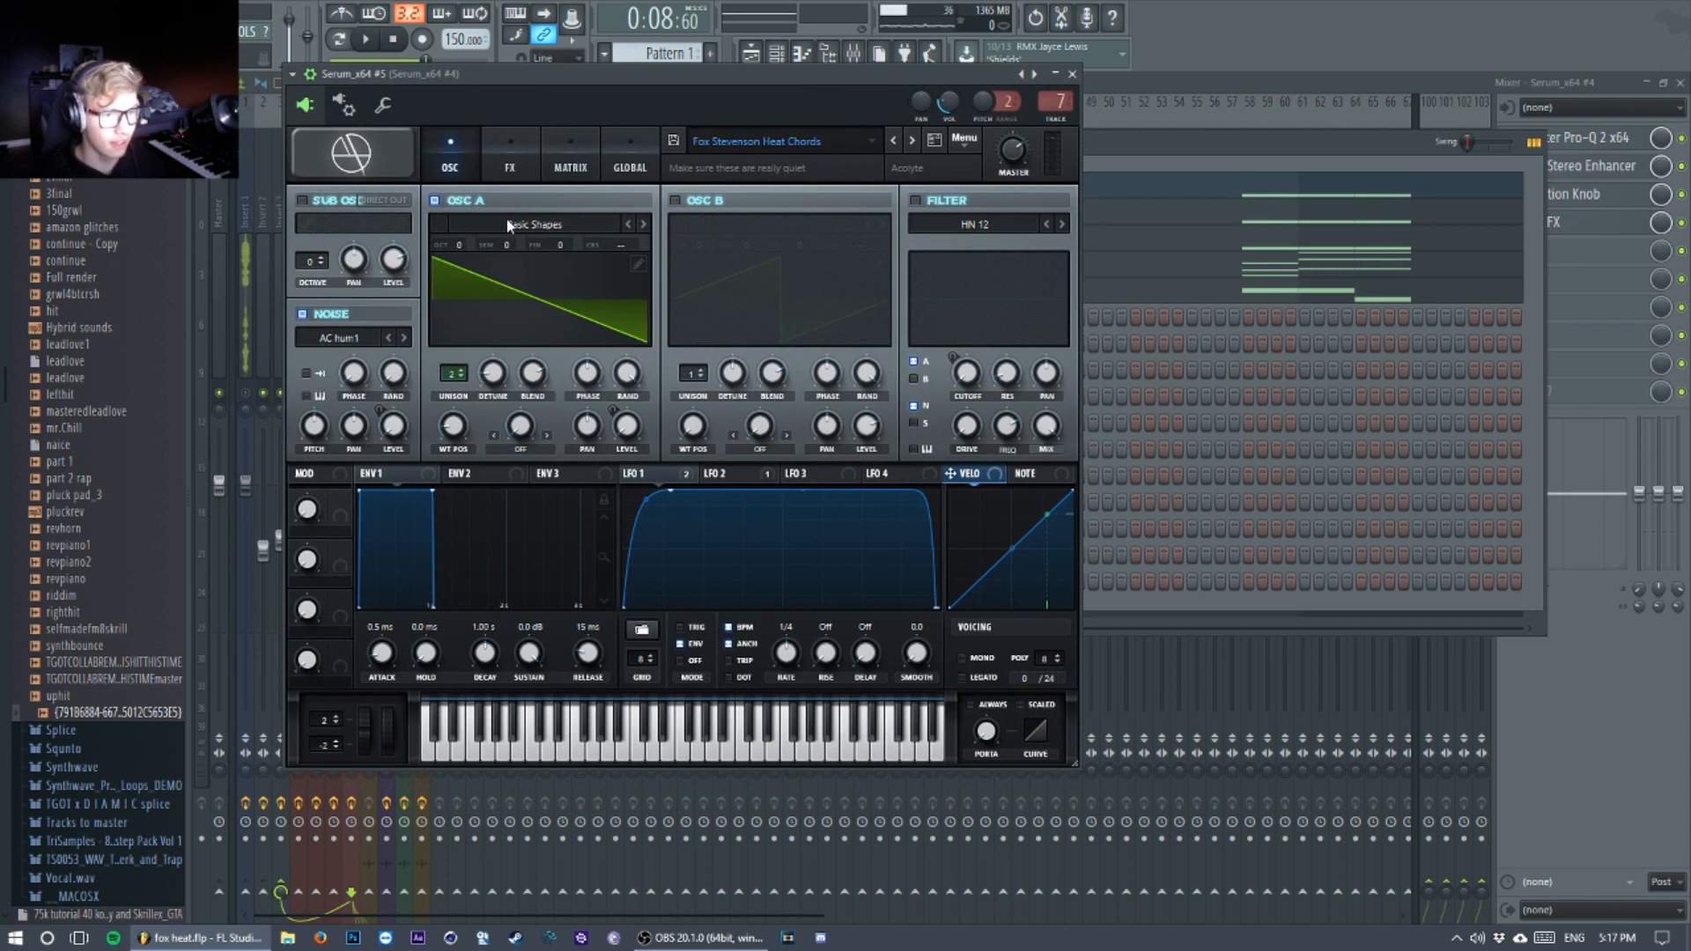
Step: Examine oscillator A's wavetable position, unison and detune settings and the noise oscillator's sample categories
mouse_move(461, 427)
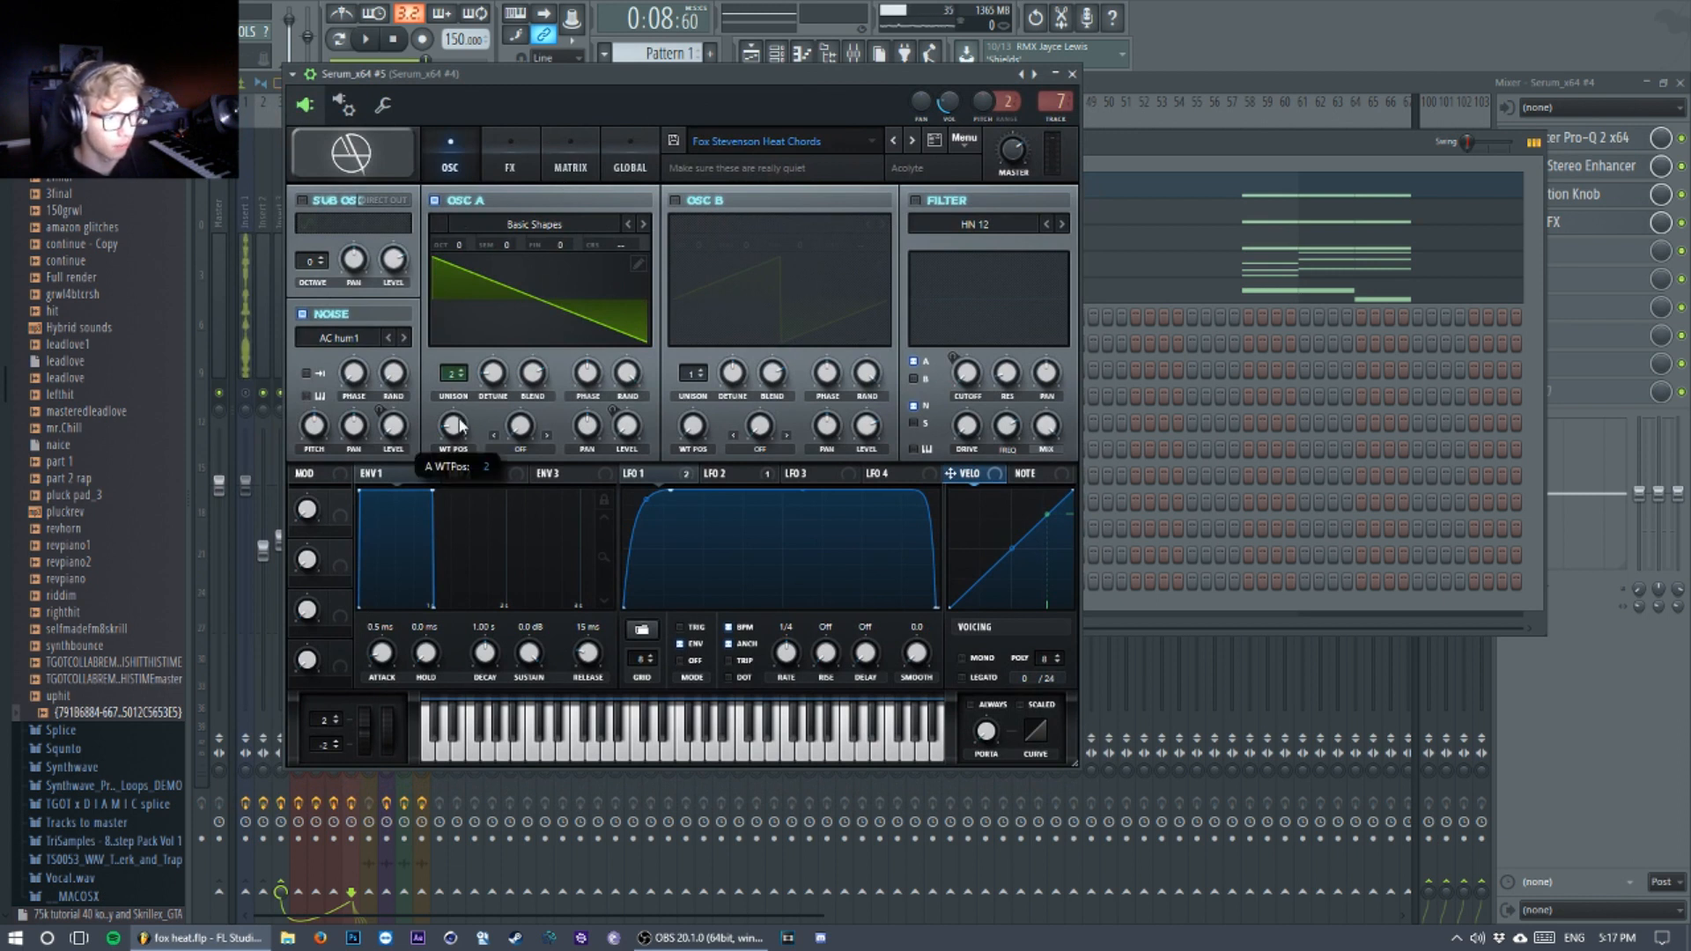
left_click(450, 378)
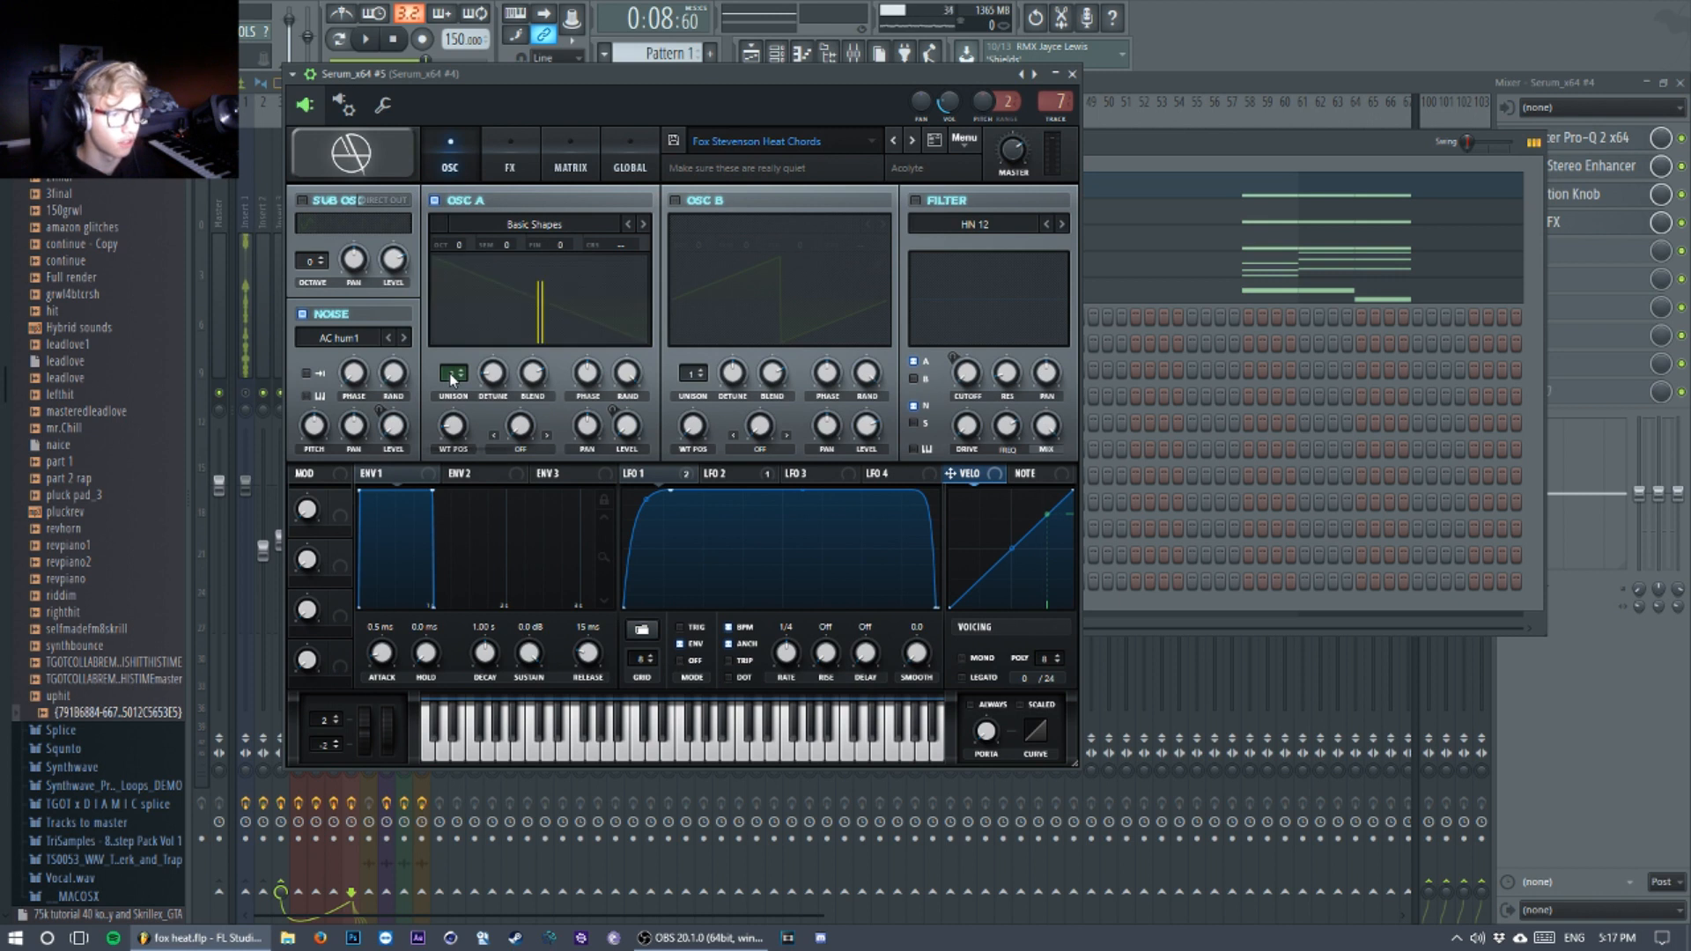
left_click_drag(494, 379, 498, 374)
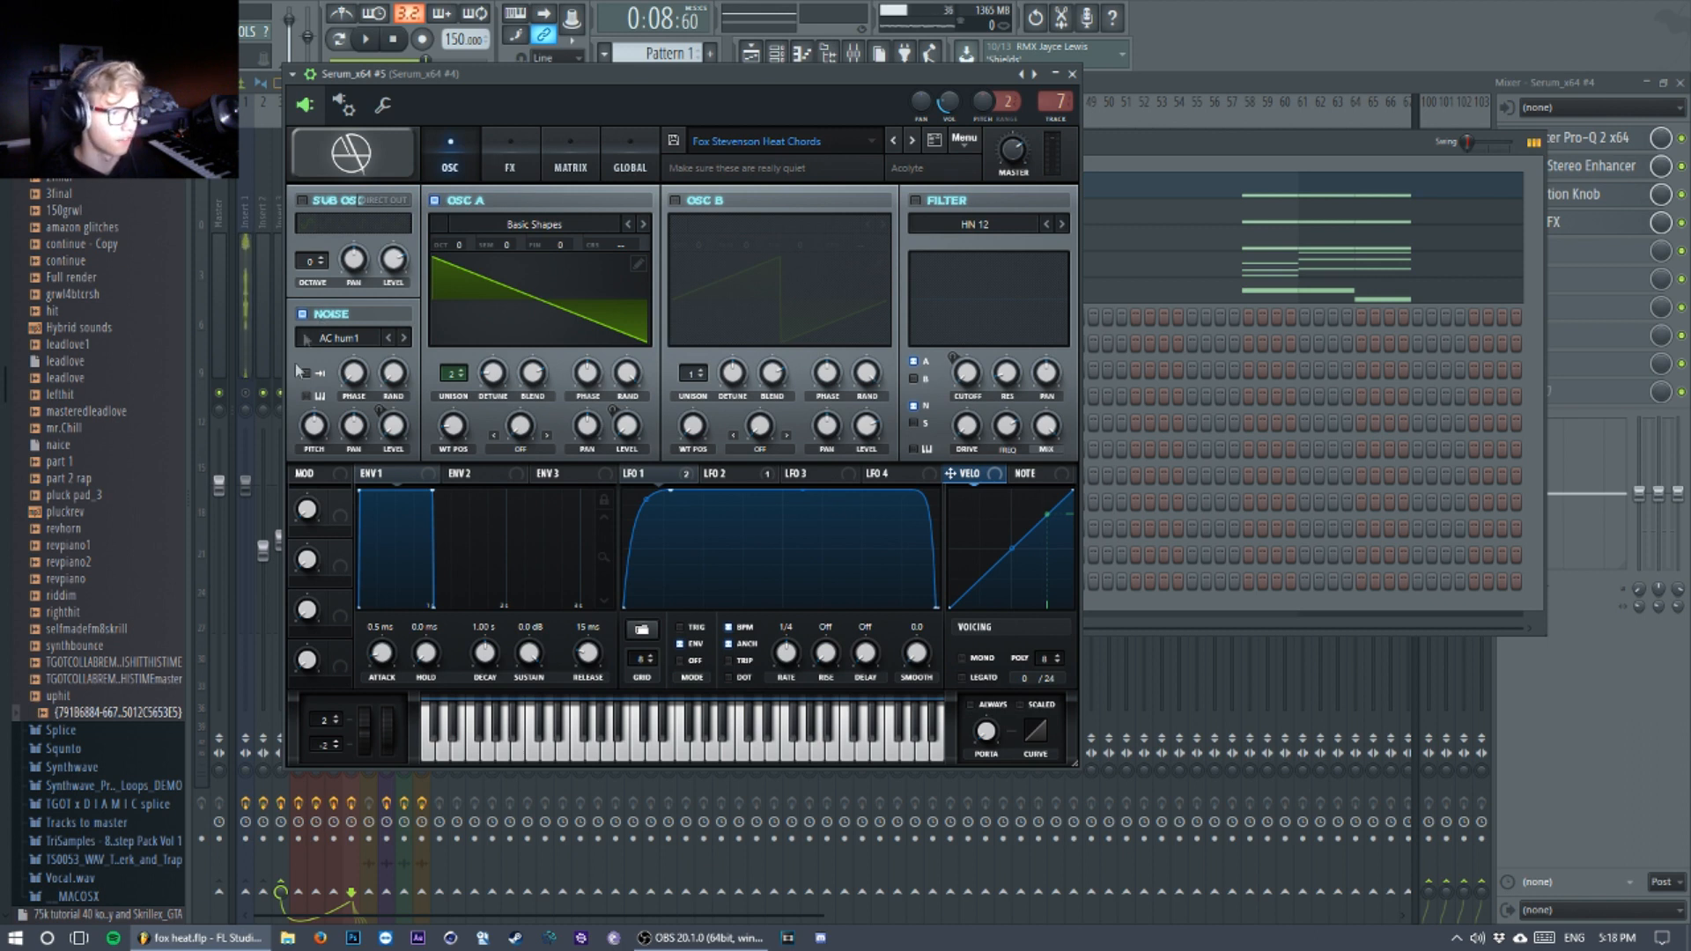
left_click(336, 341)
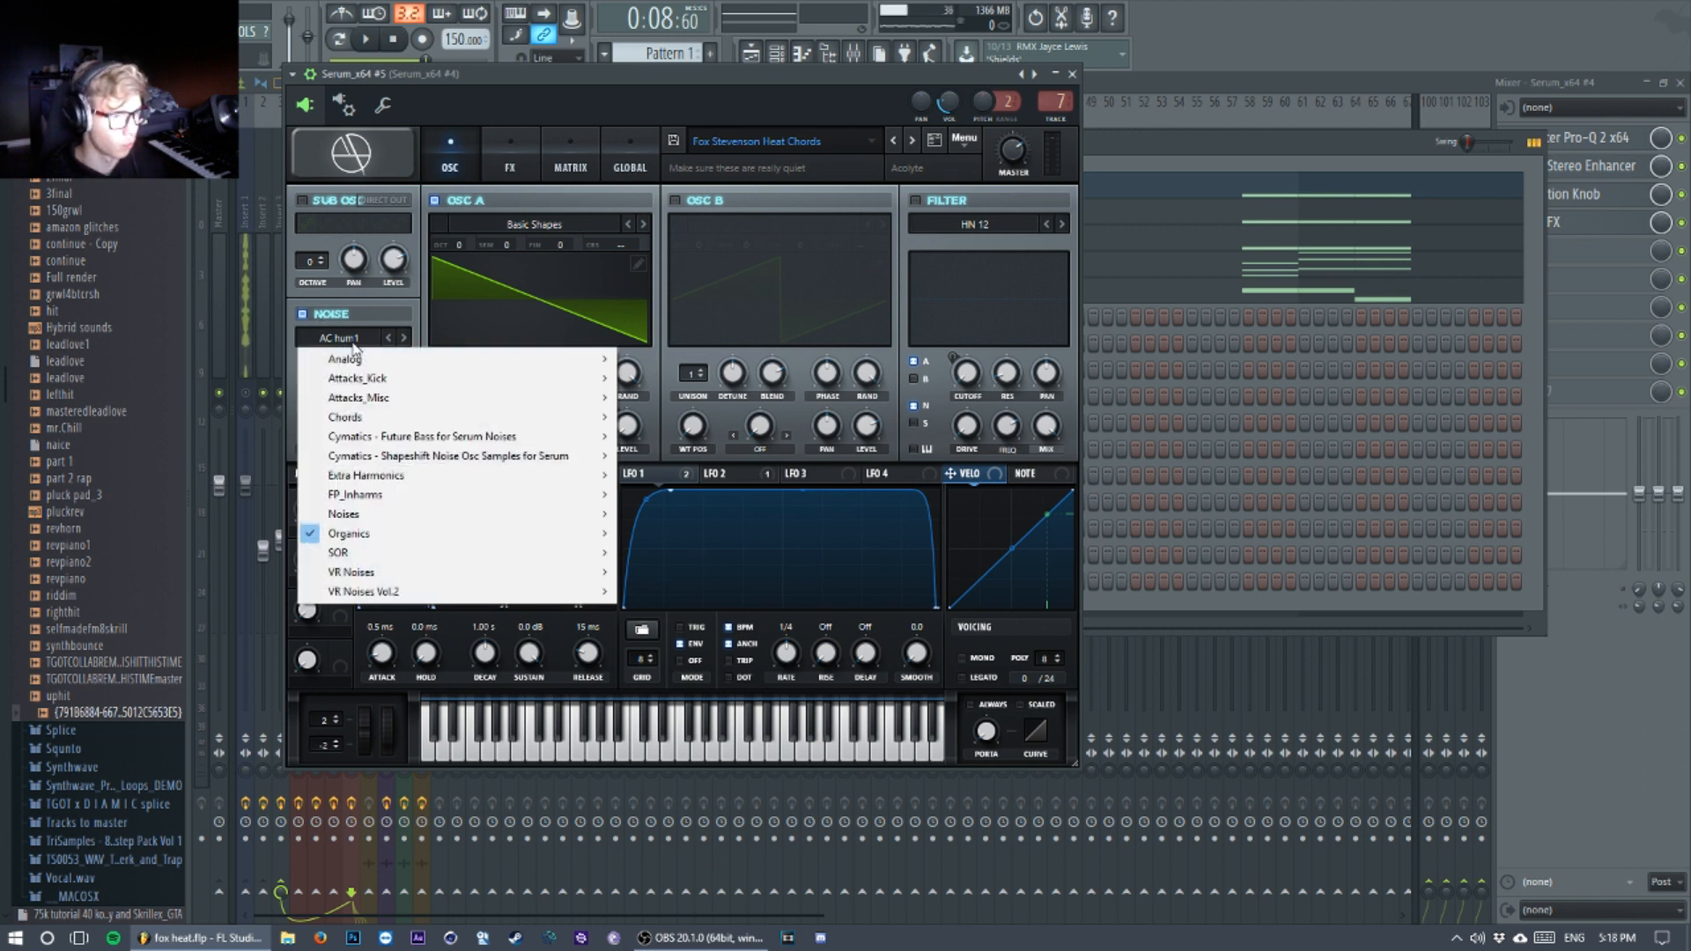
left_click(308, 244)
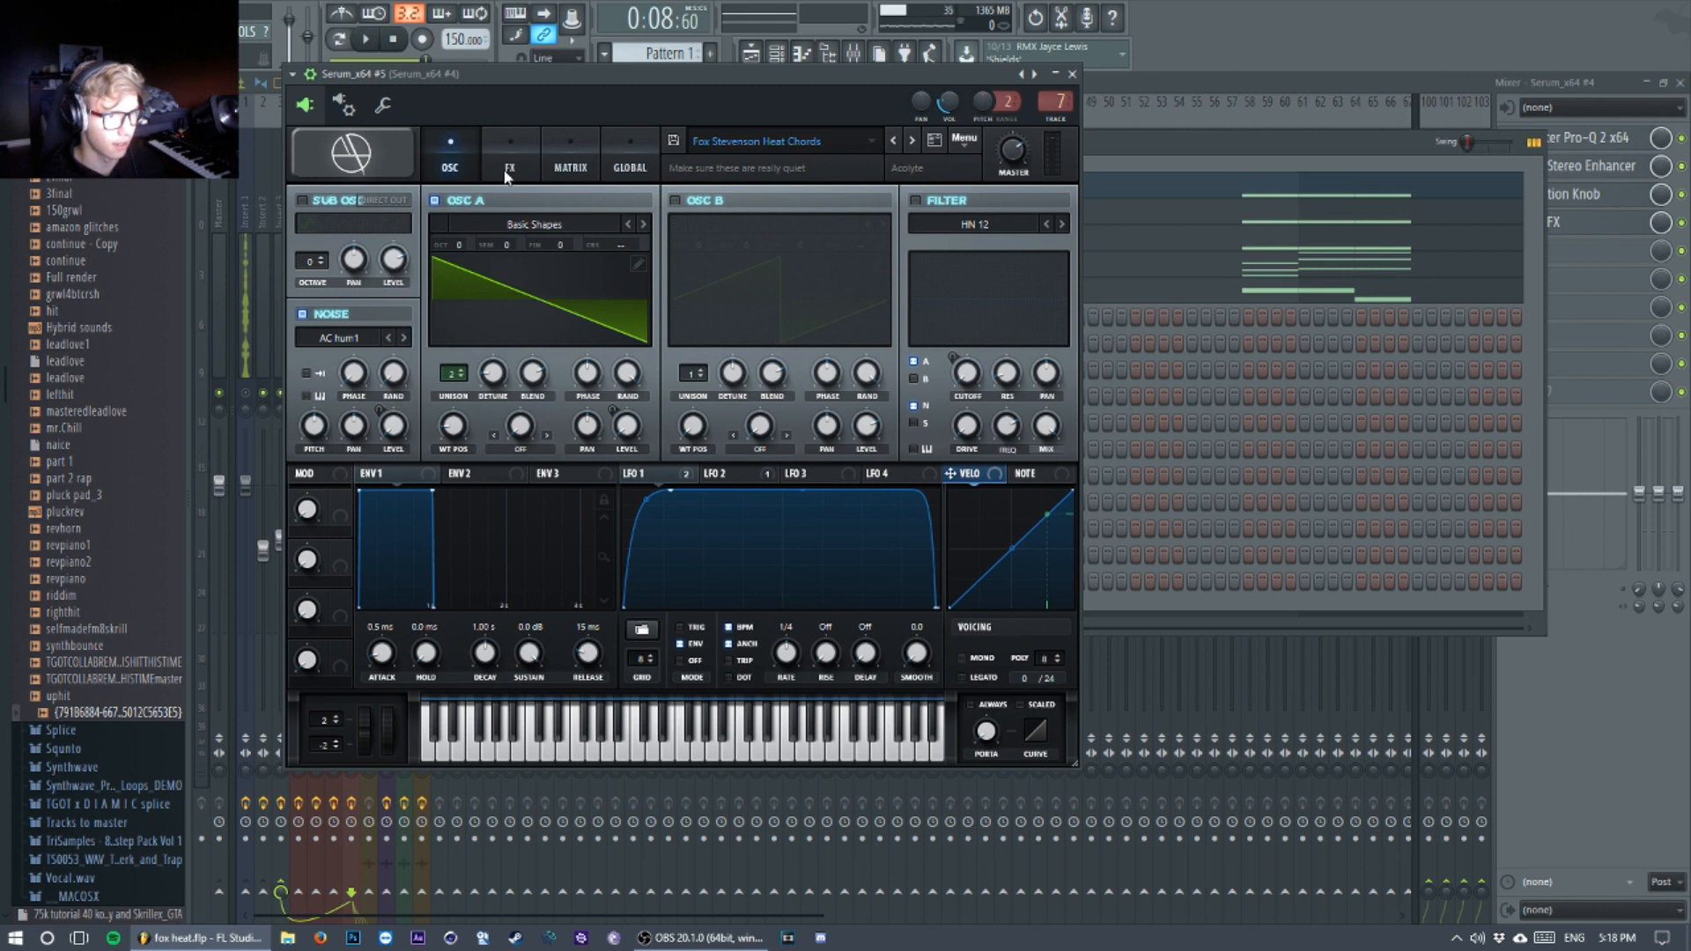
Step: Show the synth's effects page and examine the Hyper rate and mix and the distortion mix
left_click(505, 172)
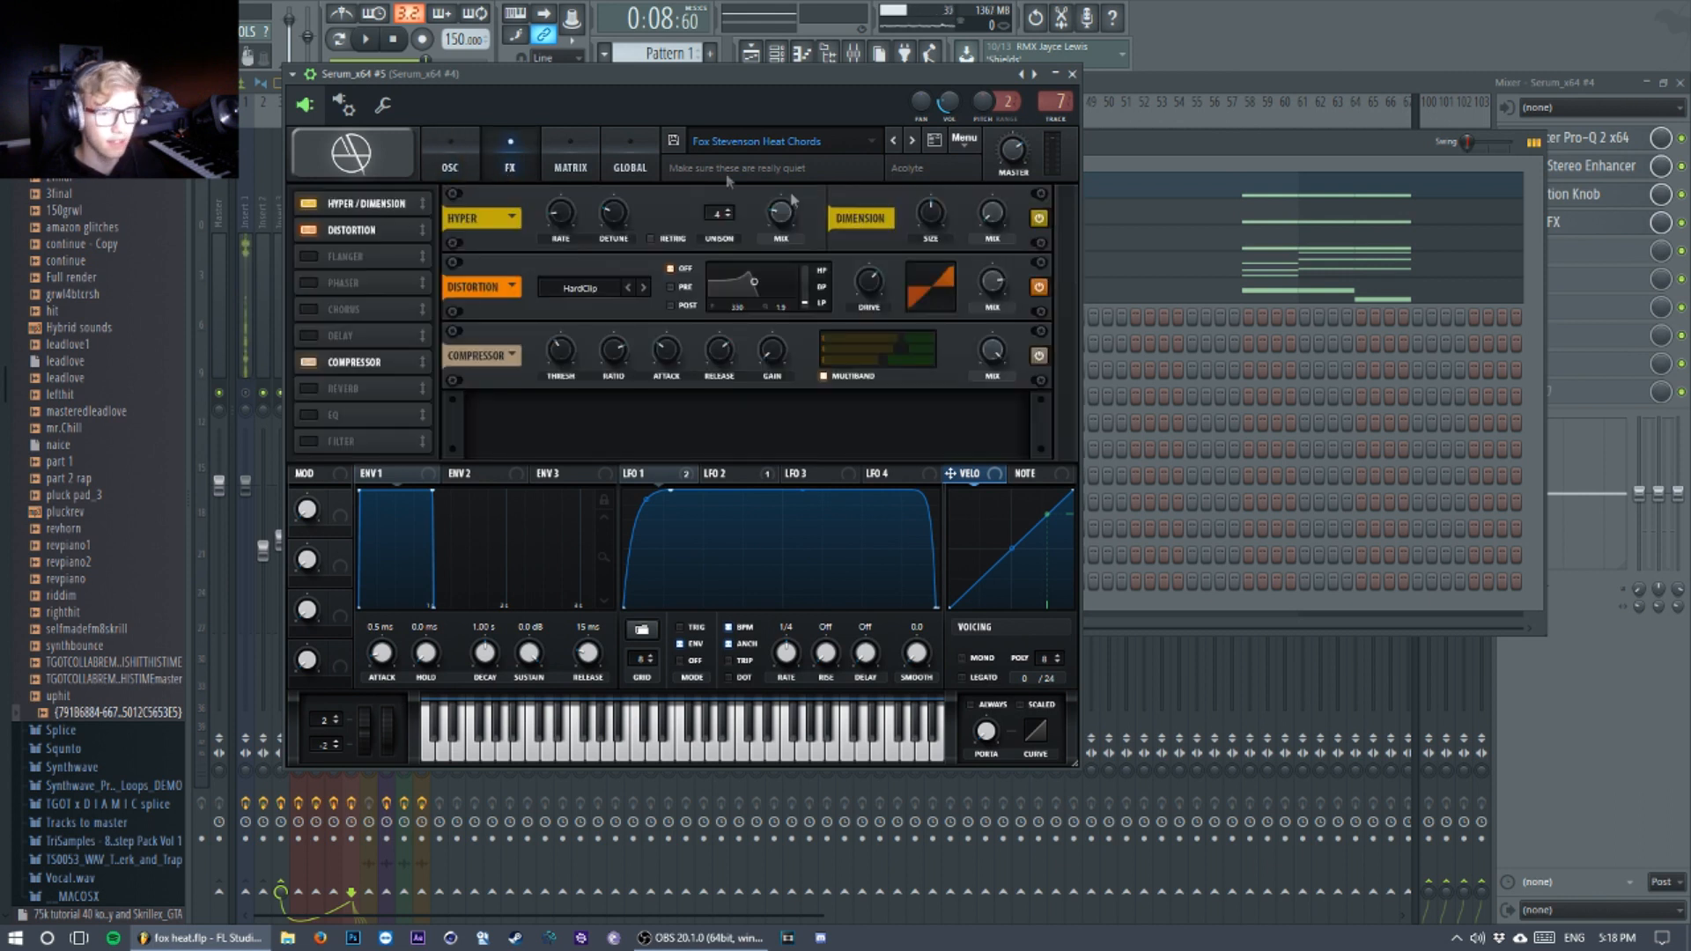
mouse_move(565, 211)
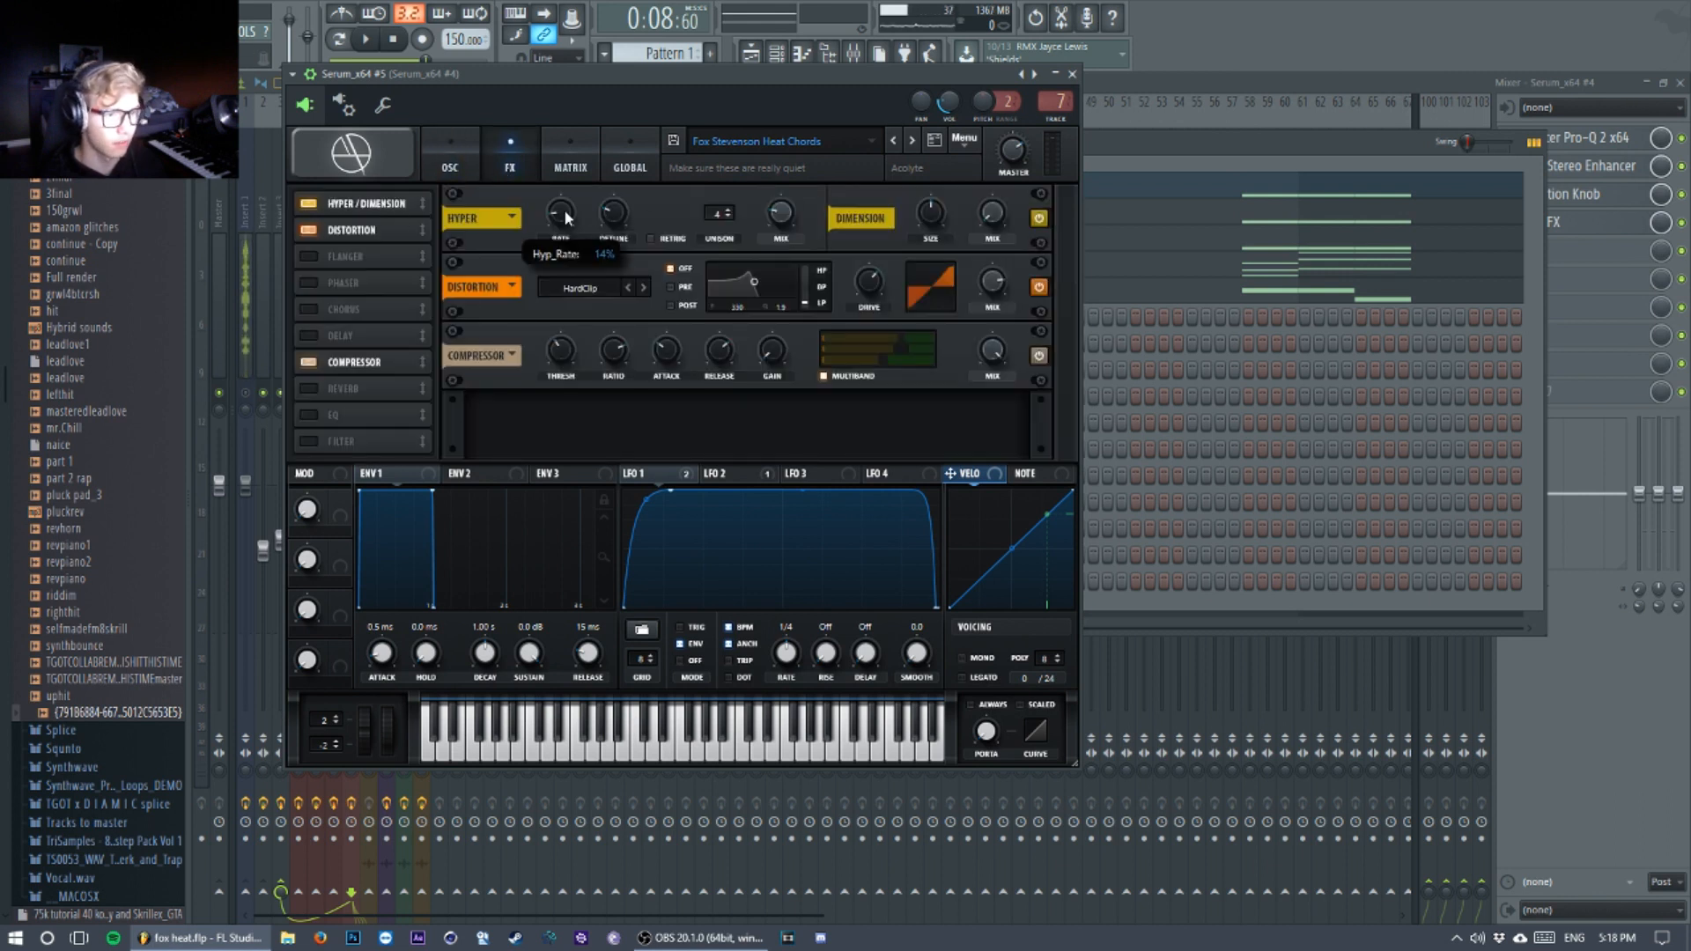
mouse_move(794, 215)
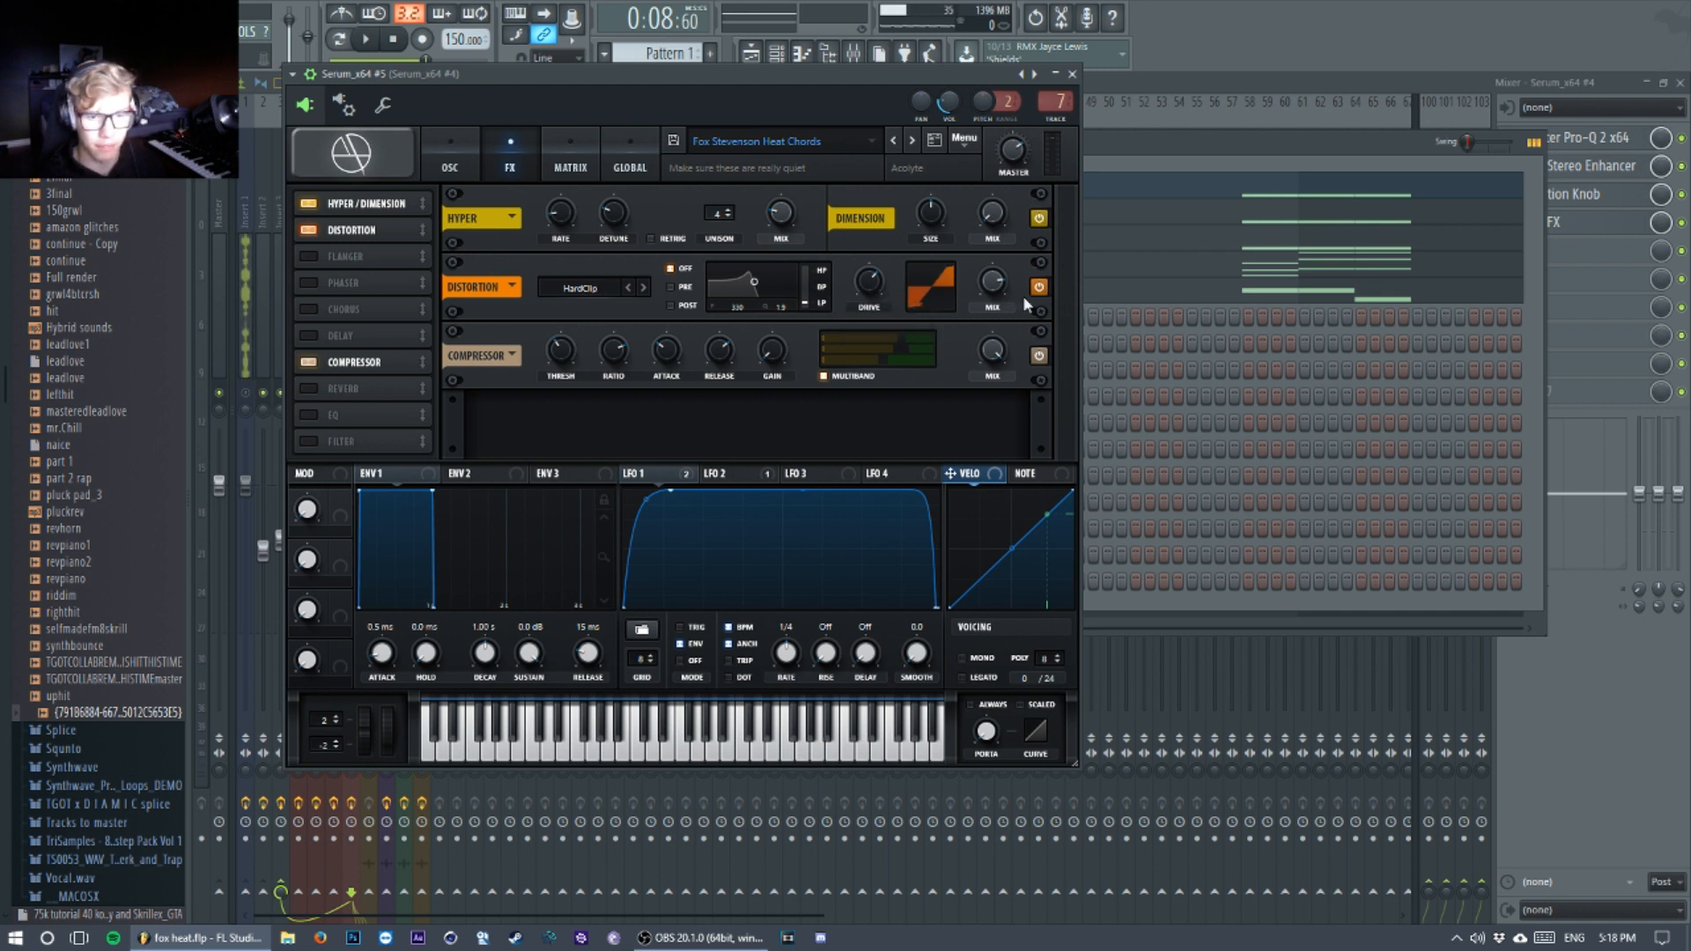
mouse_move(996, 285)
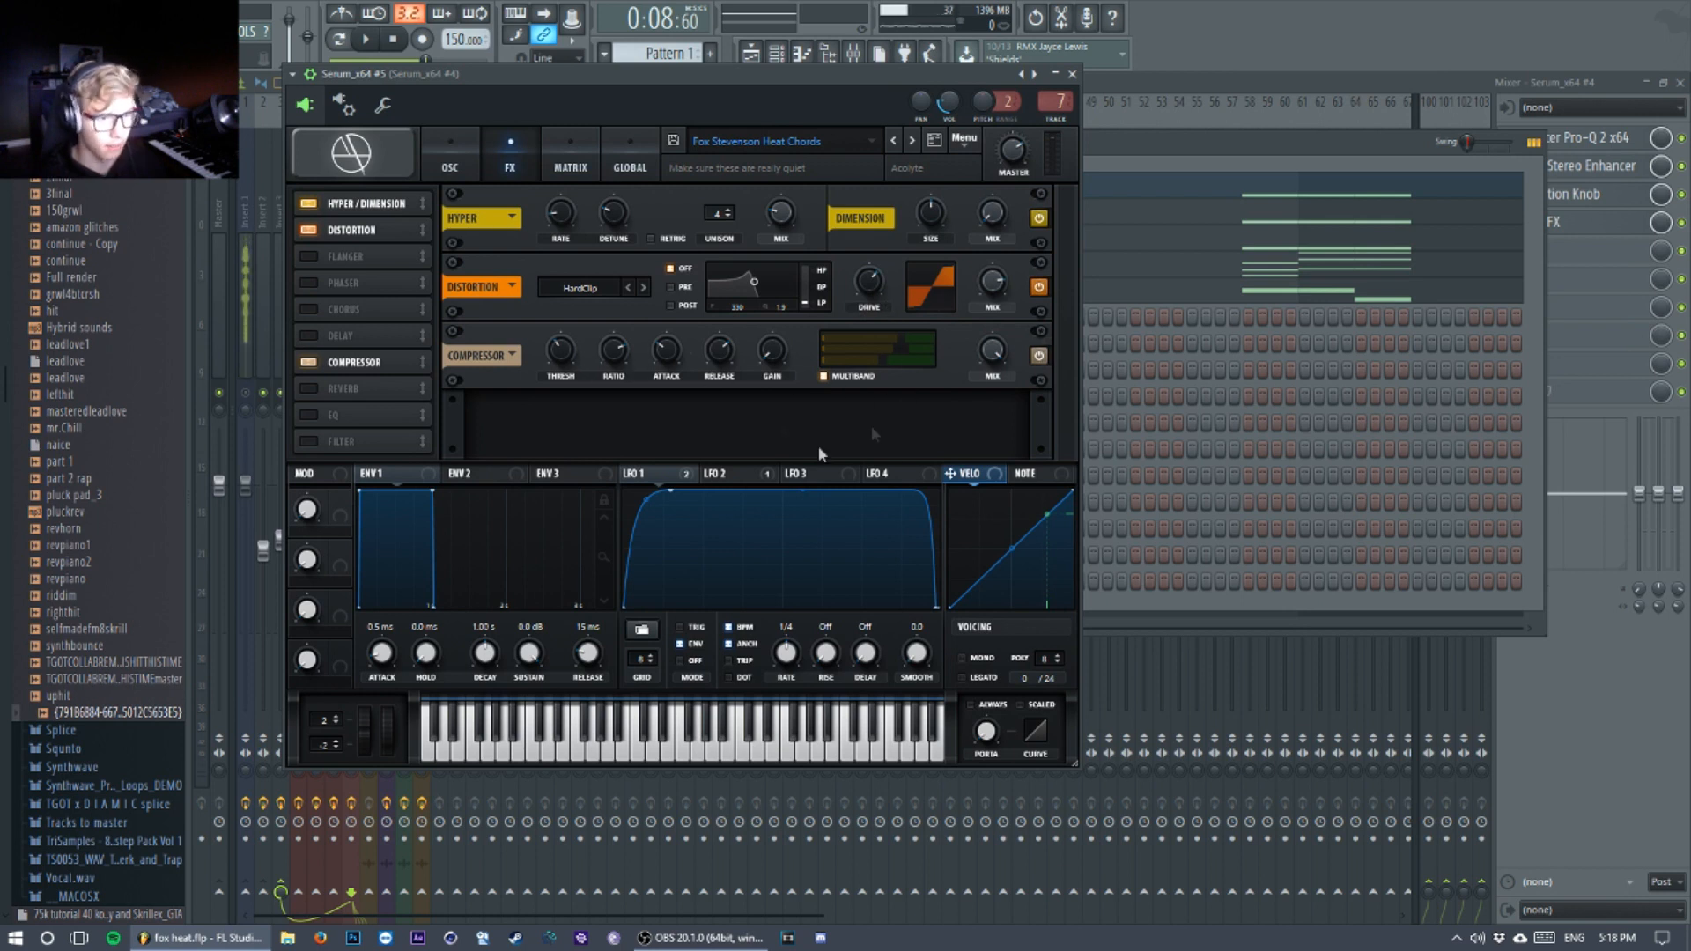
Step: Examine the compressor's threshold, release and multiband settings on the effects page, and play the chords through it
mouse_move(555, 350)
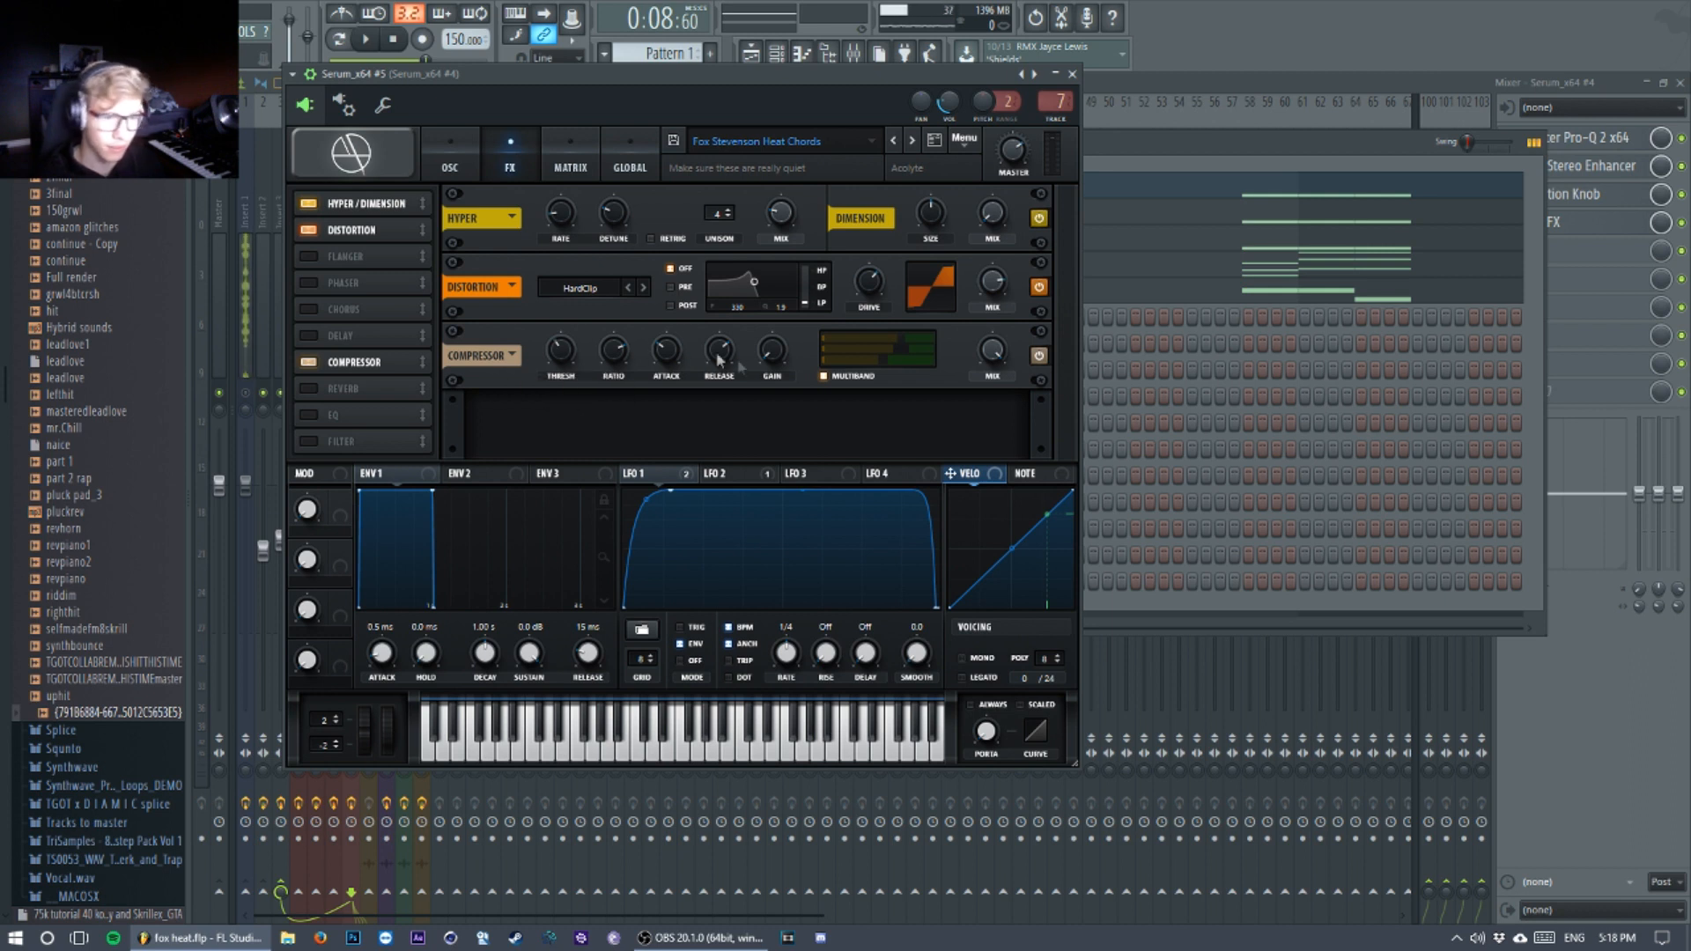
mouse_move(716, 360)
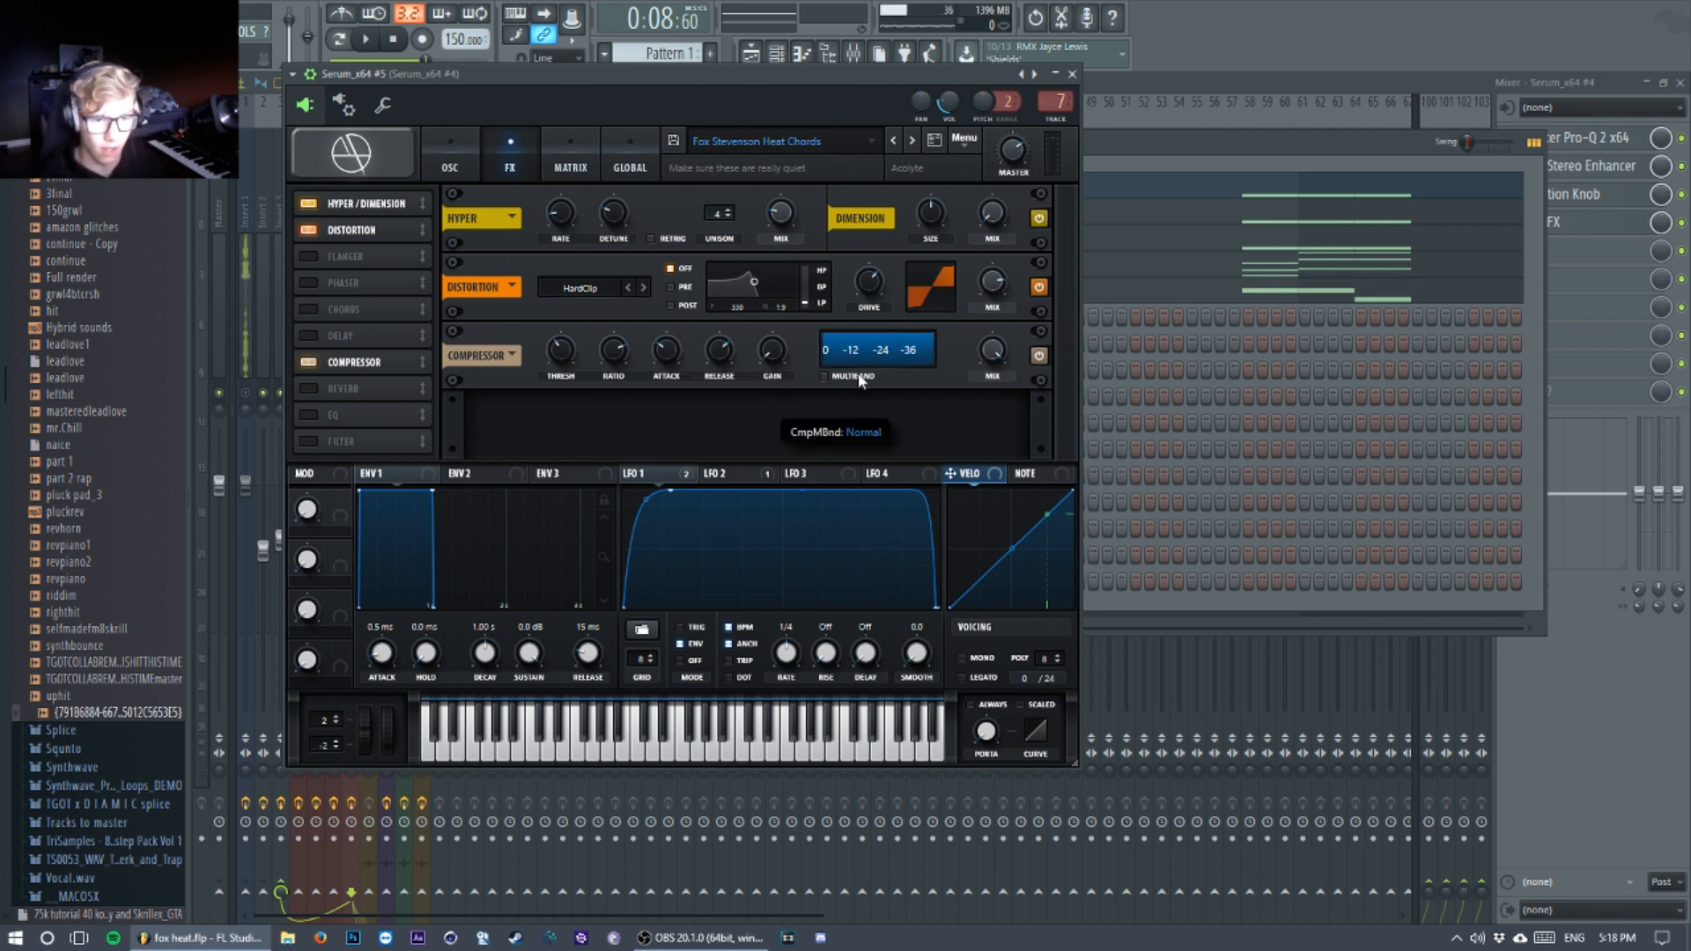
key("space")
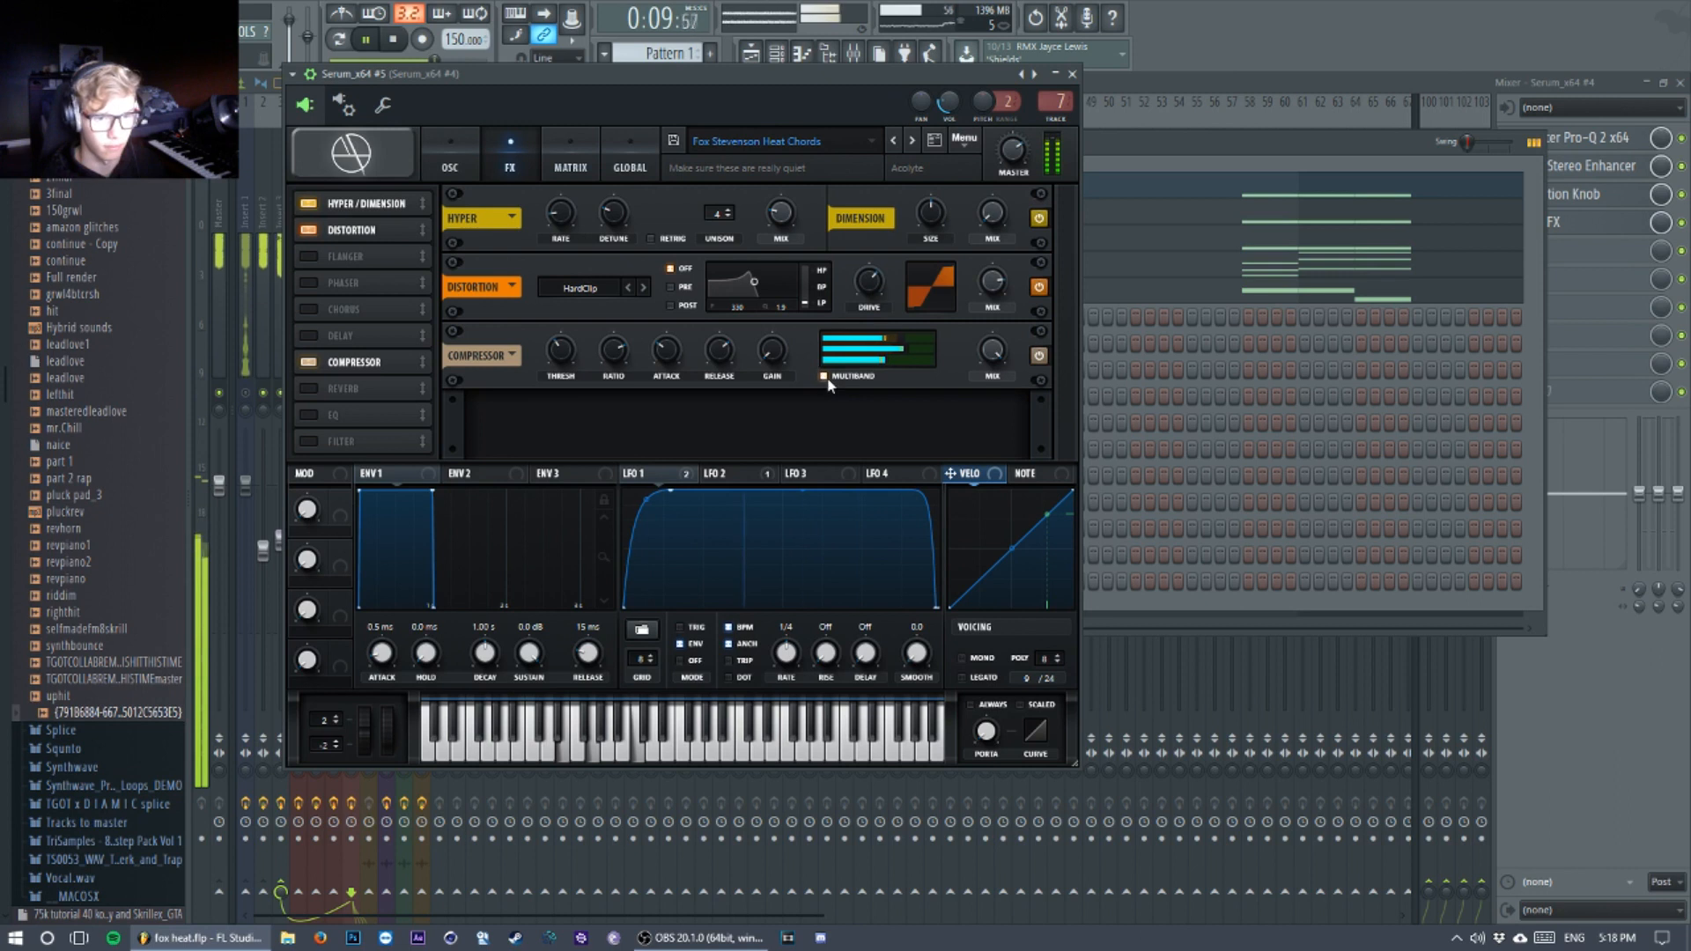
key("space")
Step: Bypass the Hyper, distortion and compressor effects, play the chords dry, and switch all three effects back on
left_click(1039, 220)
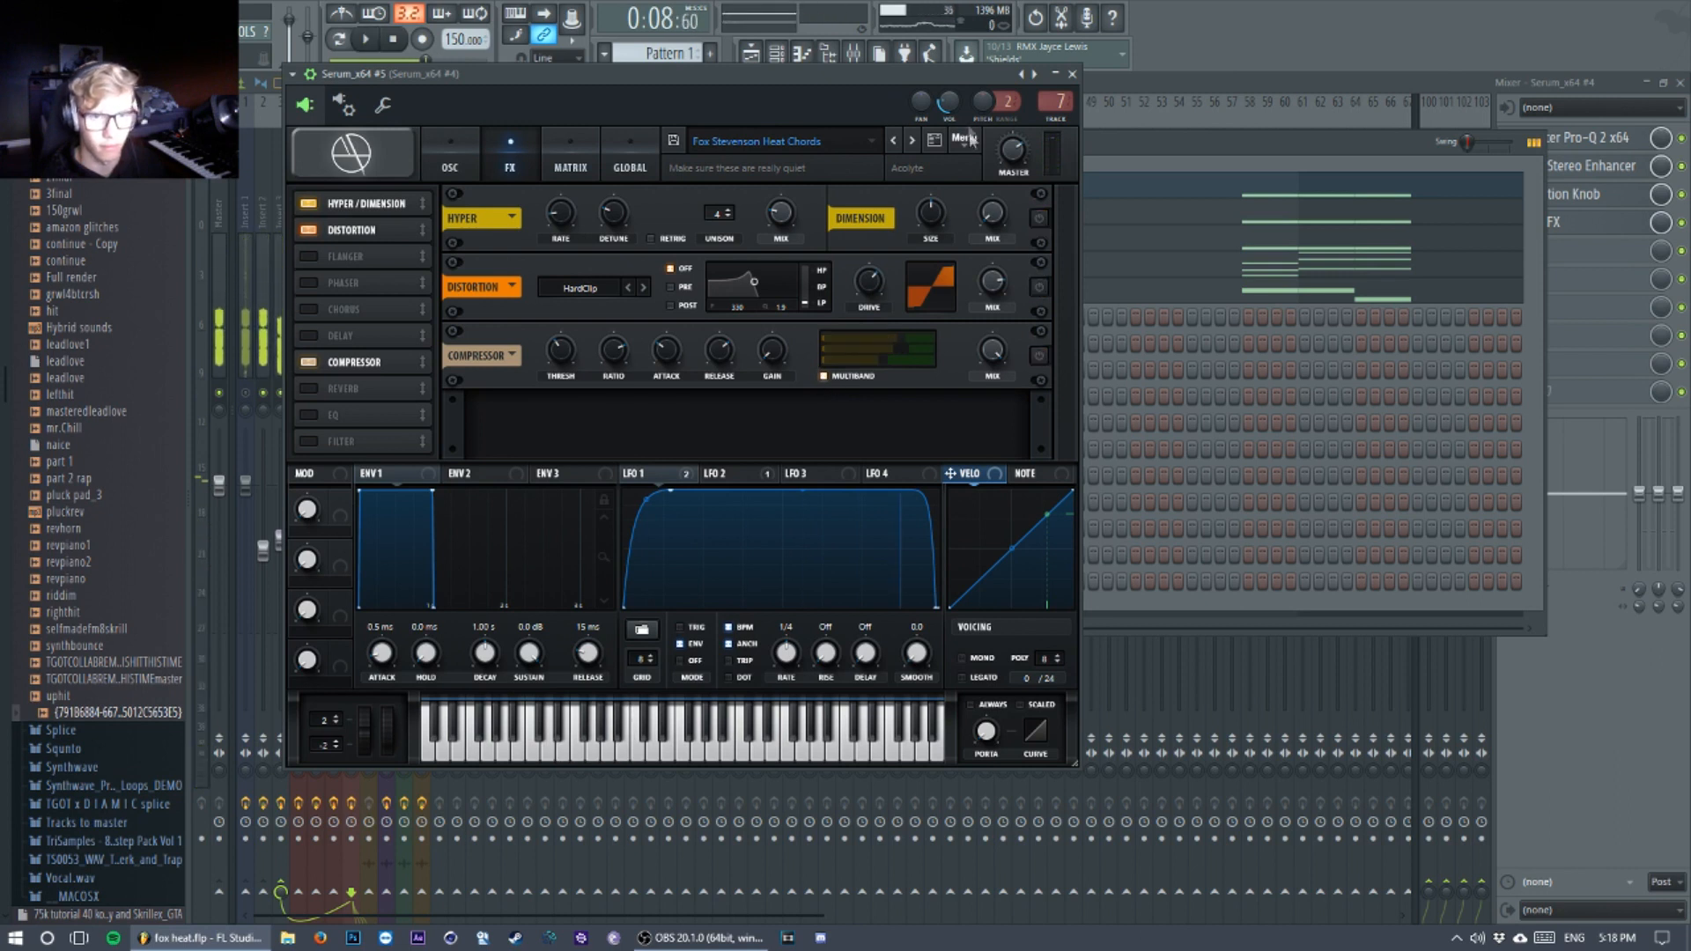
key("space")
left_click_drag(964, 77, 968, 101)
key("space")
left_click(1044, 244)
left_click(1043, 311)
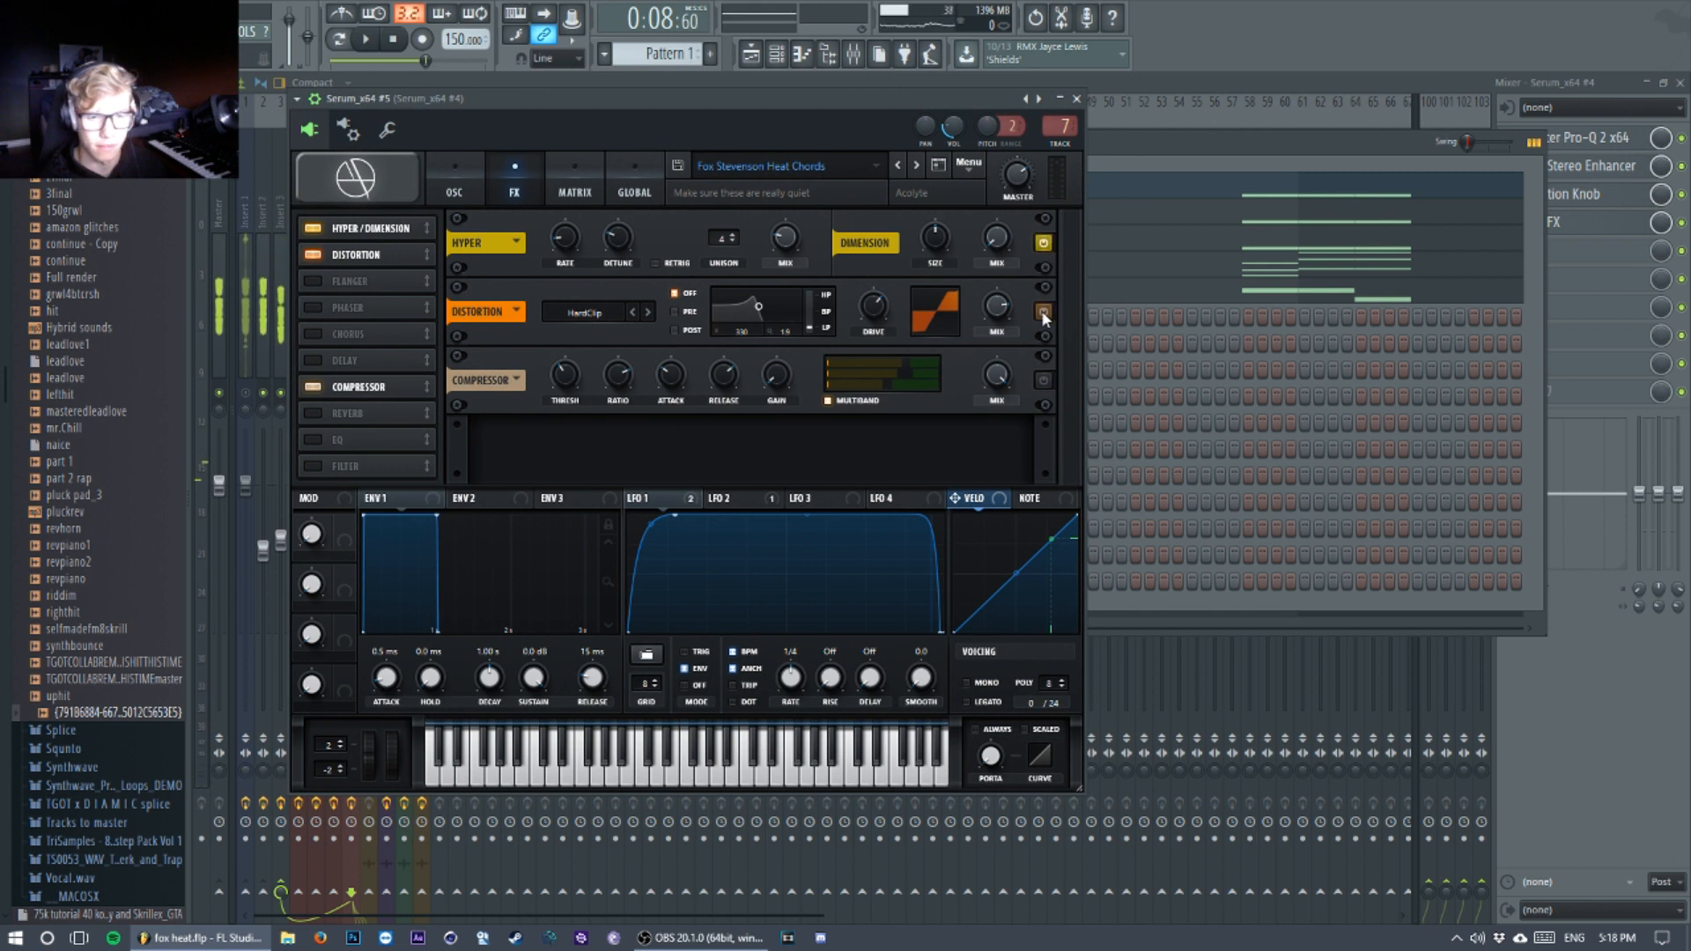
left_click(1044, 381)
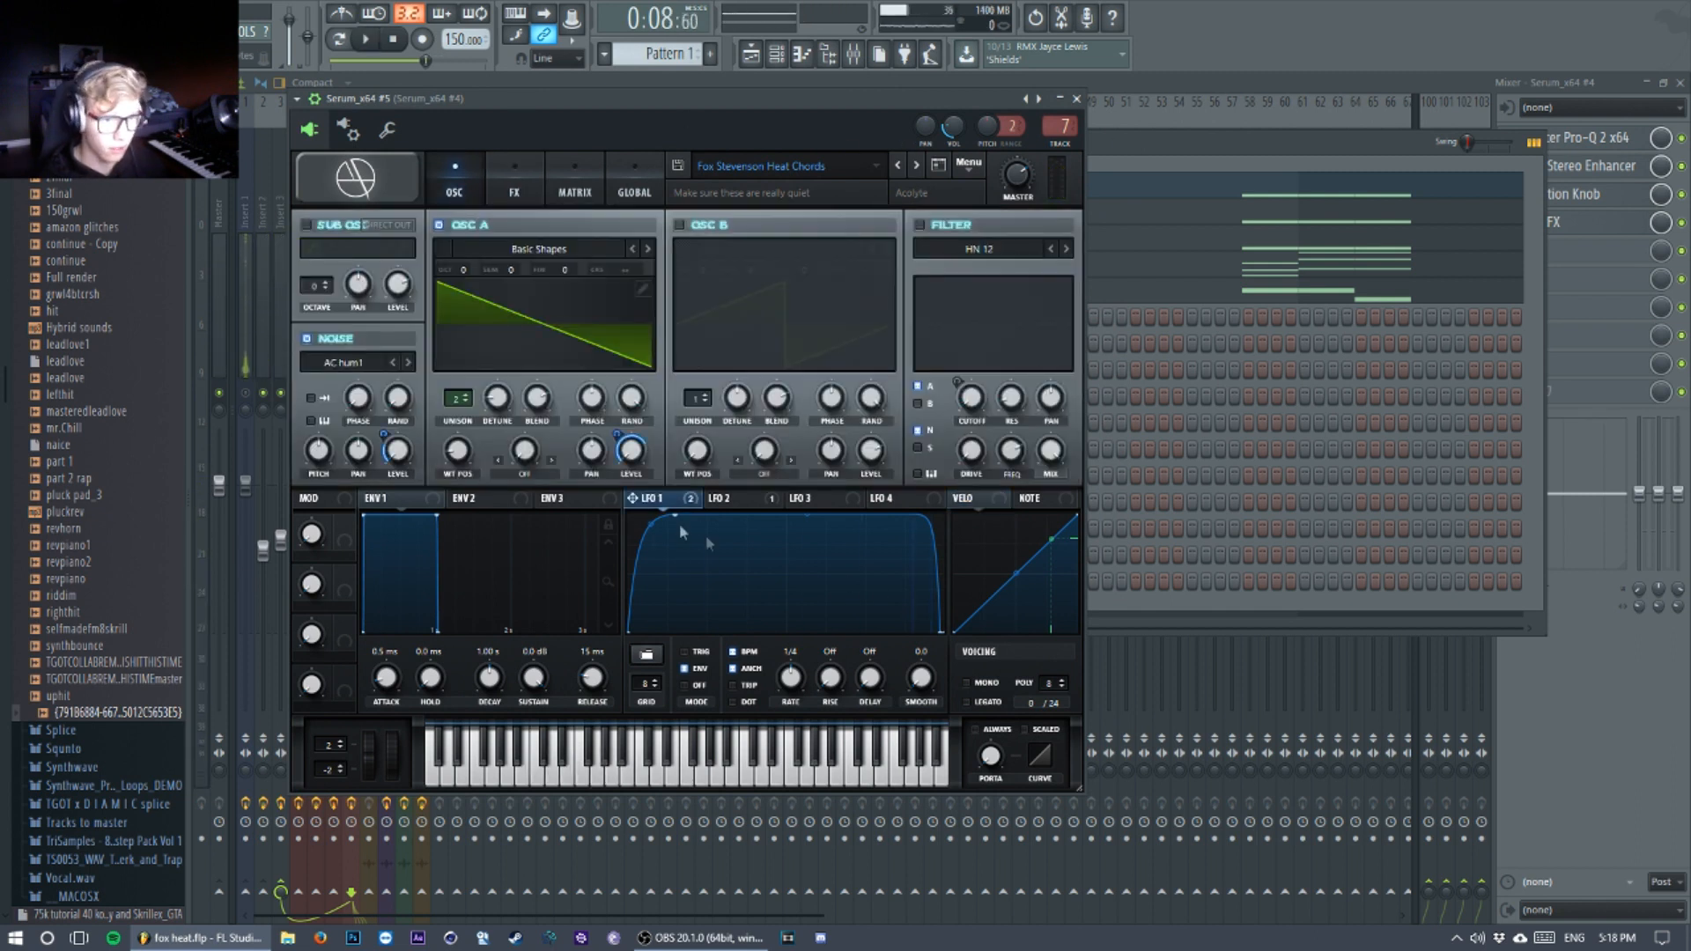
Step: Examine LFO 1's modulation of oscillator A's level and the noise level, play the chords, and close the synth window
mouse_move(617, 429)
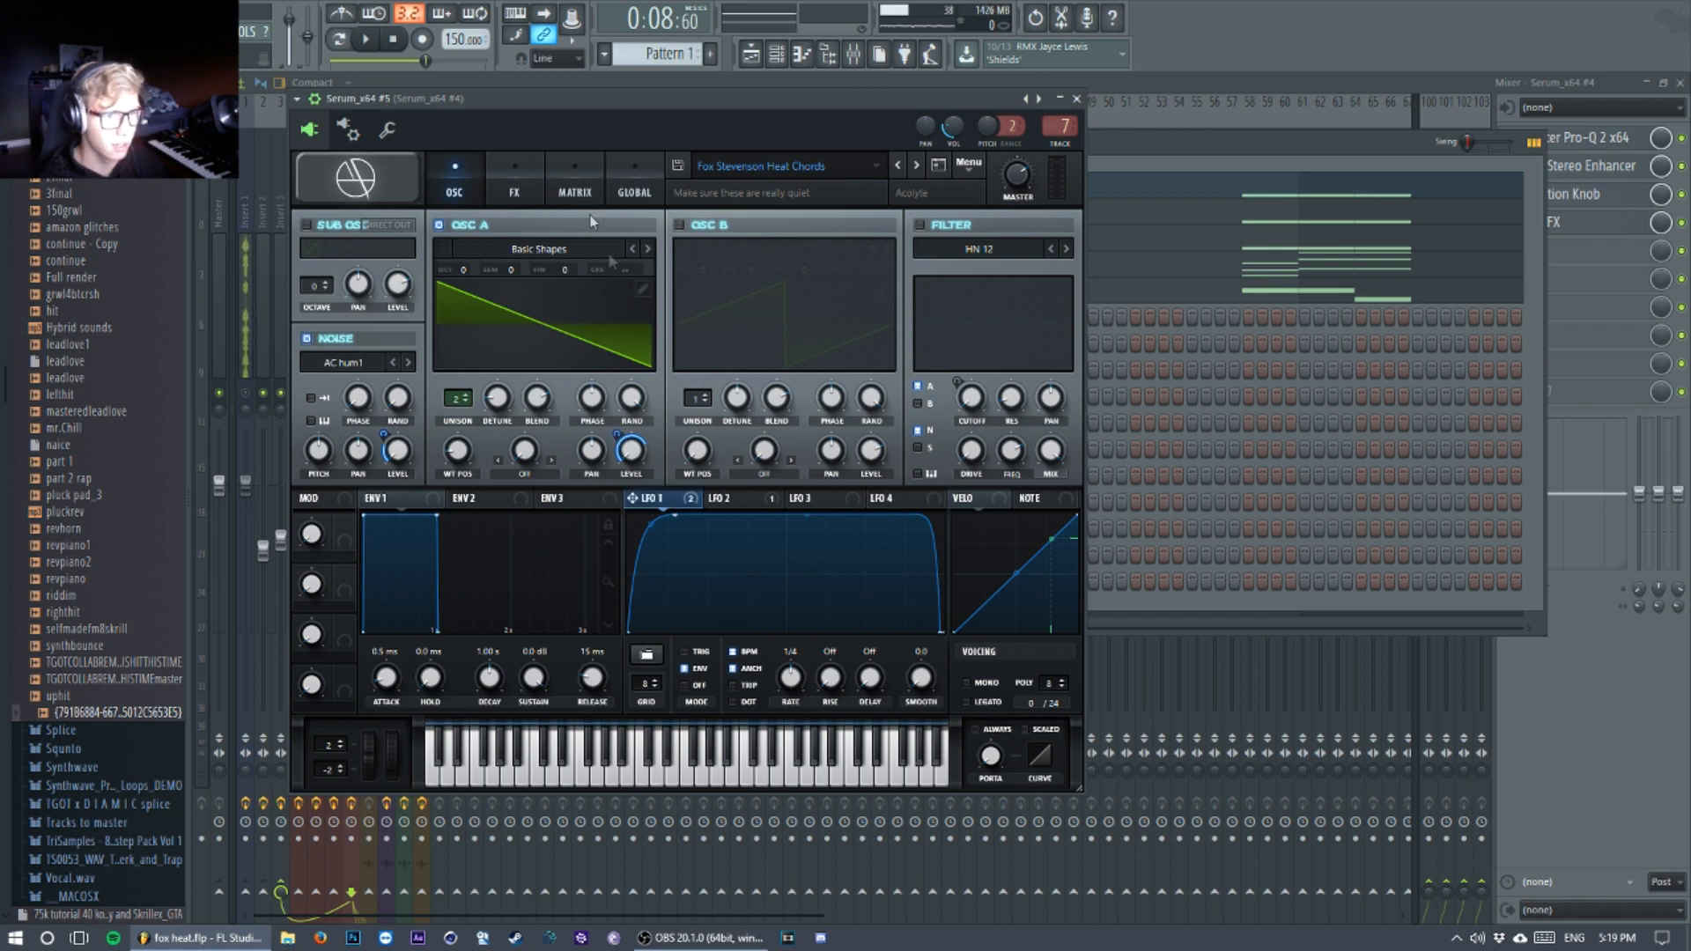
mouse_move(381, 429)
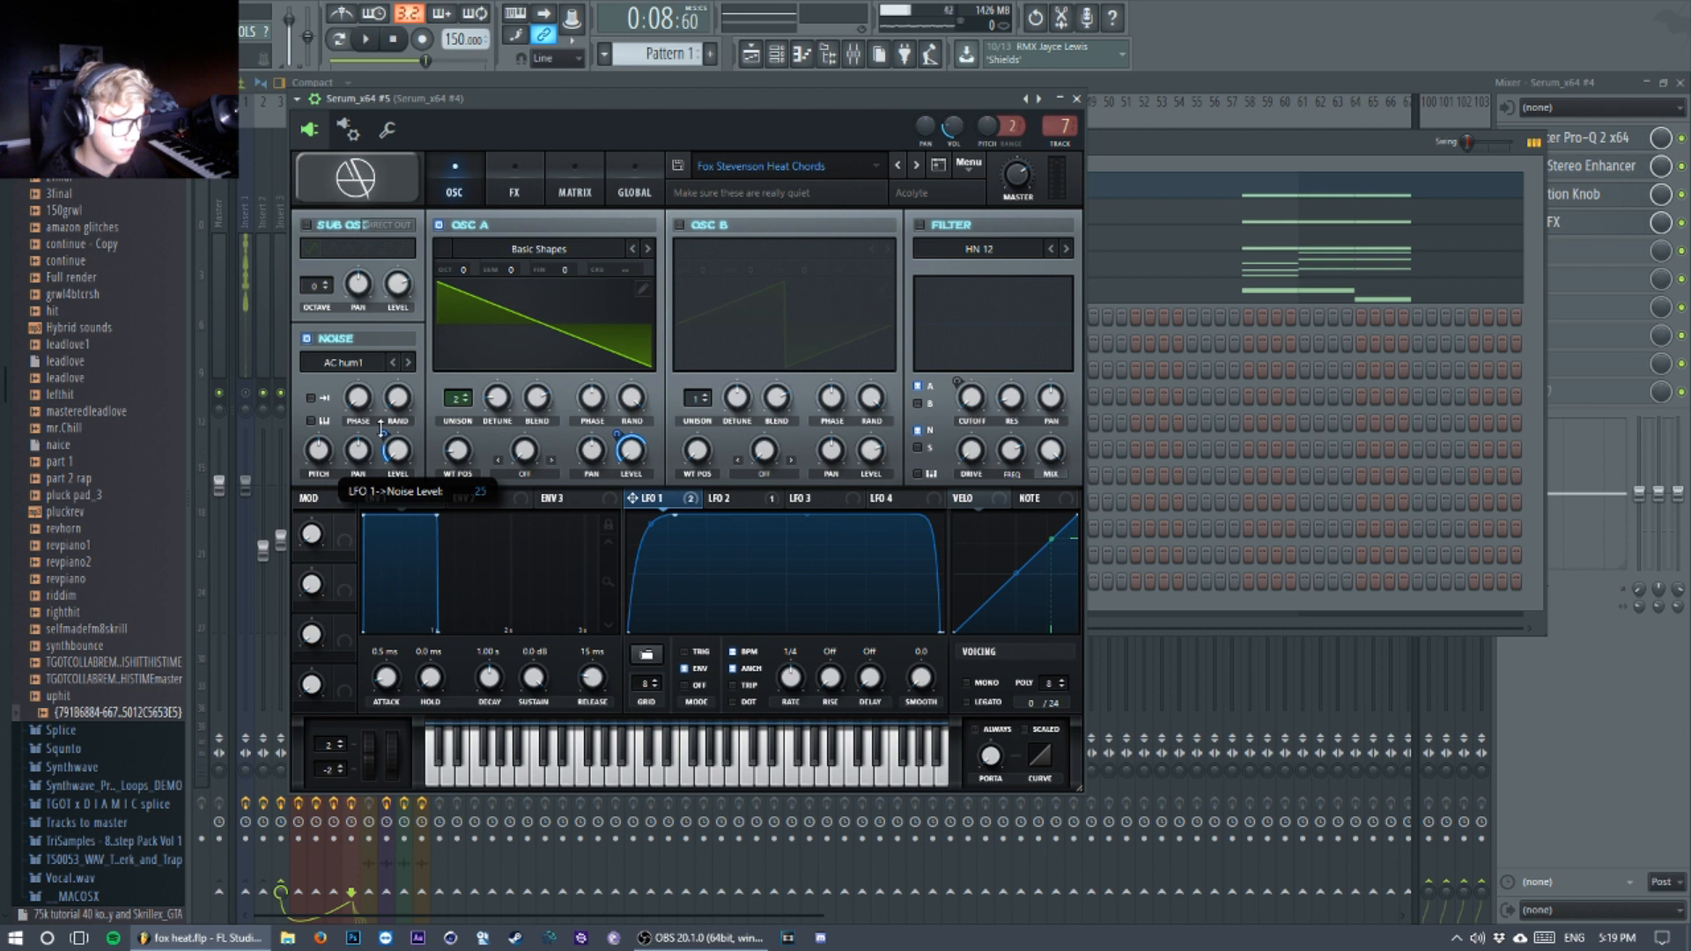
key("space")
key("space")
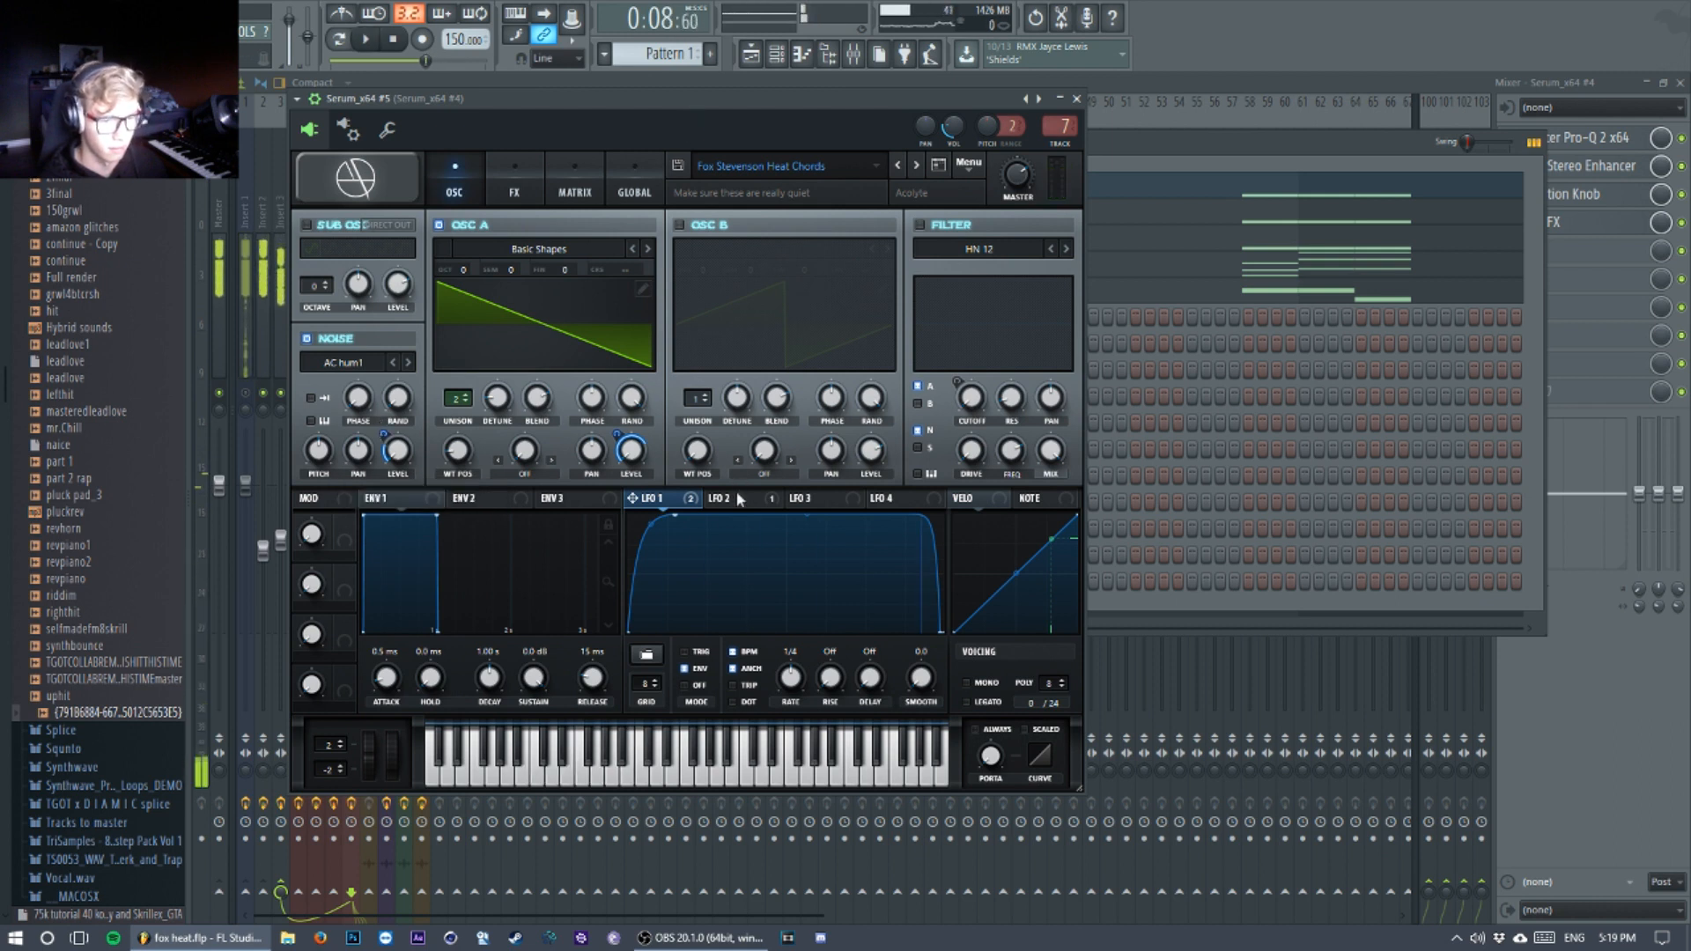
key("Escape")
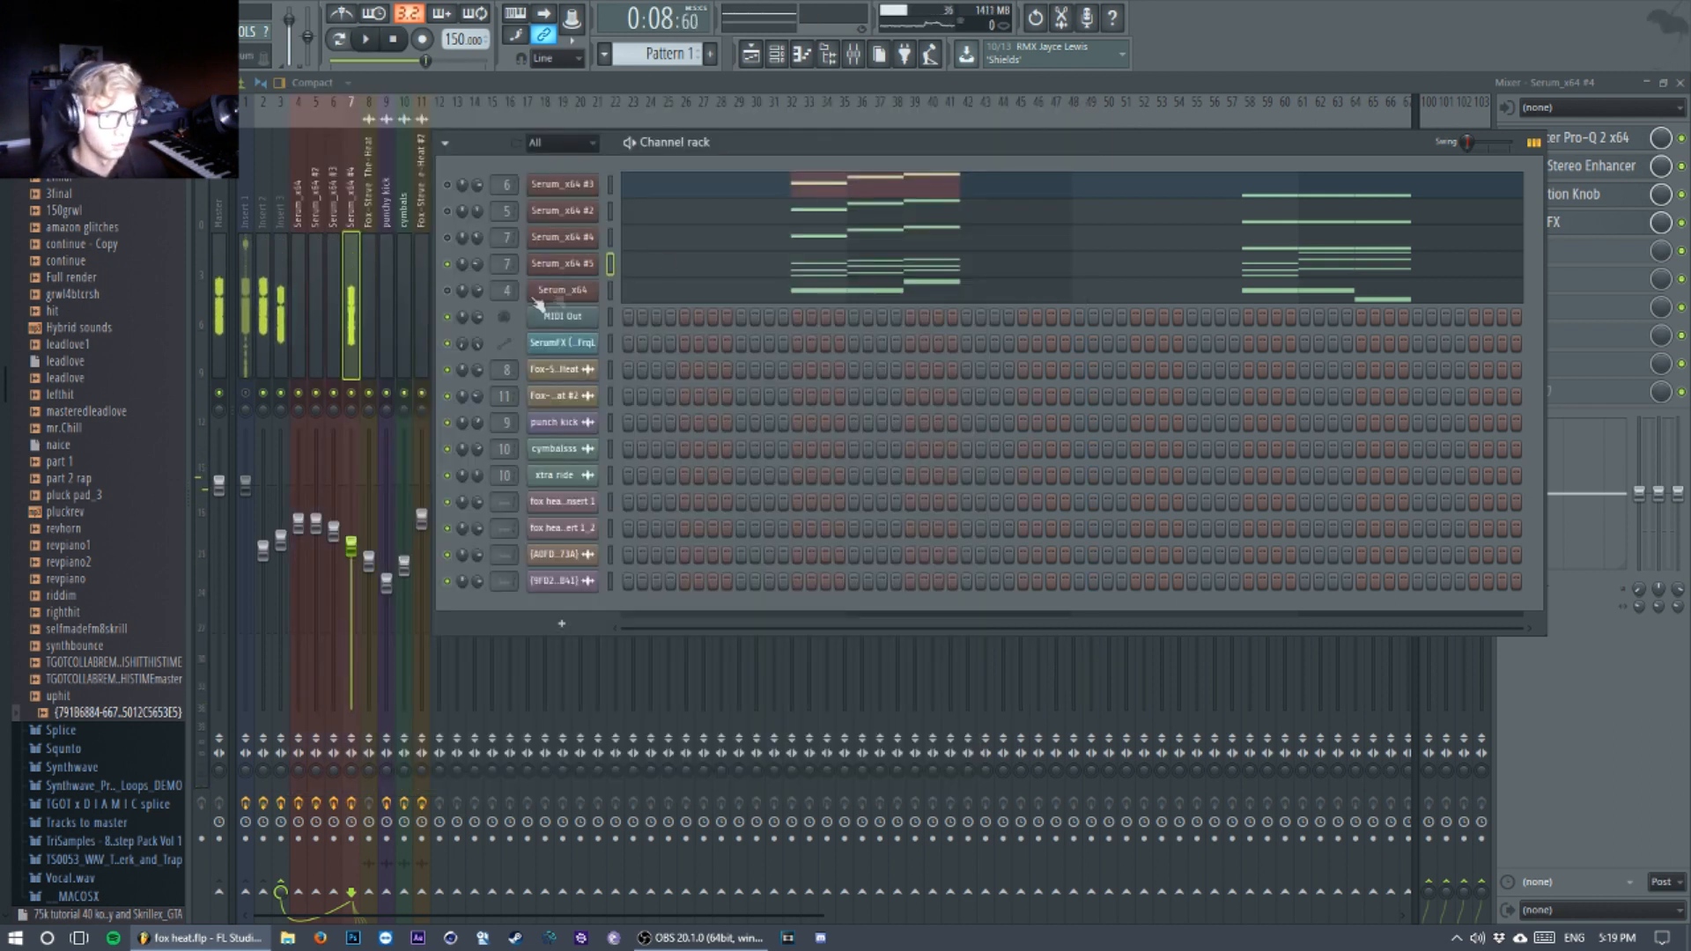
Step: Select the Serum_x64 #4 channel in the channel rack, play it, and open its synth window
left_click(854, 54)
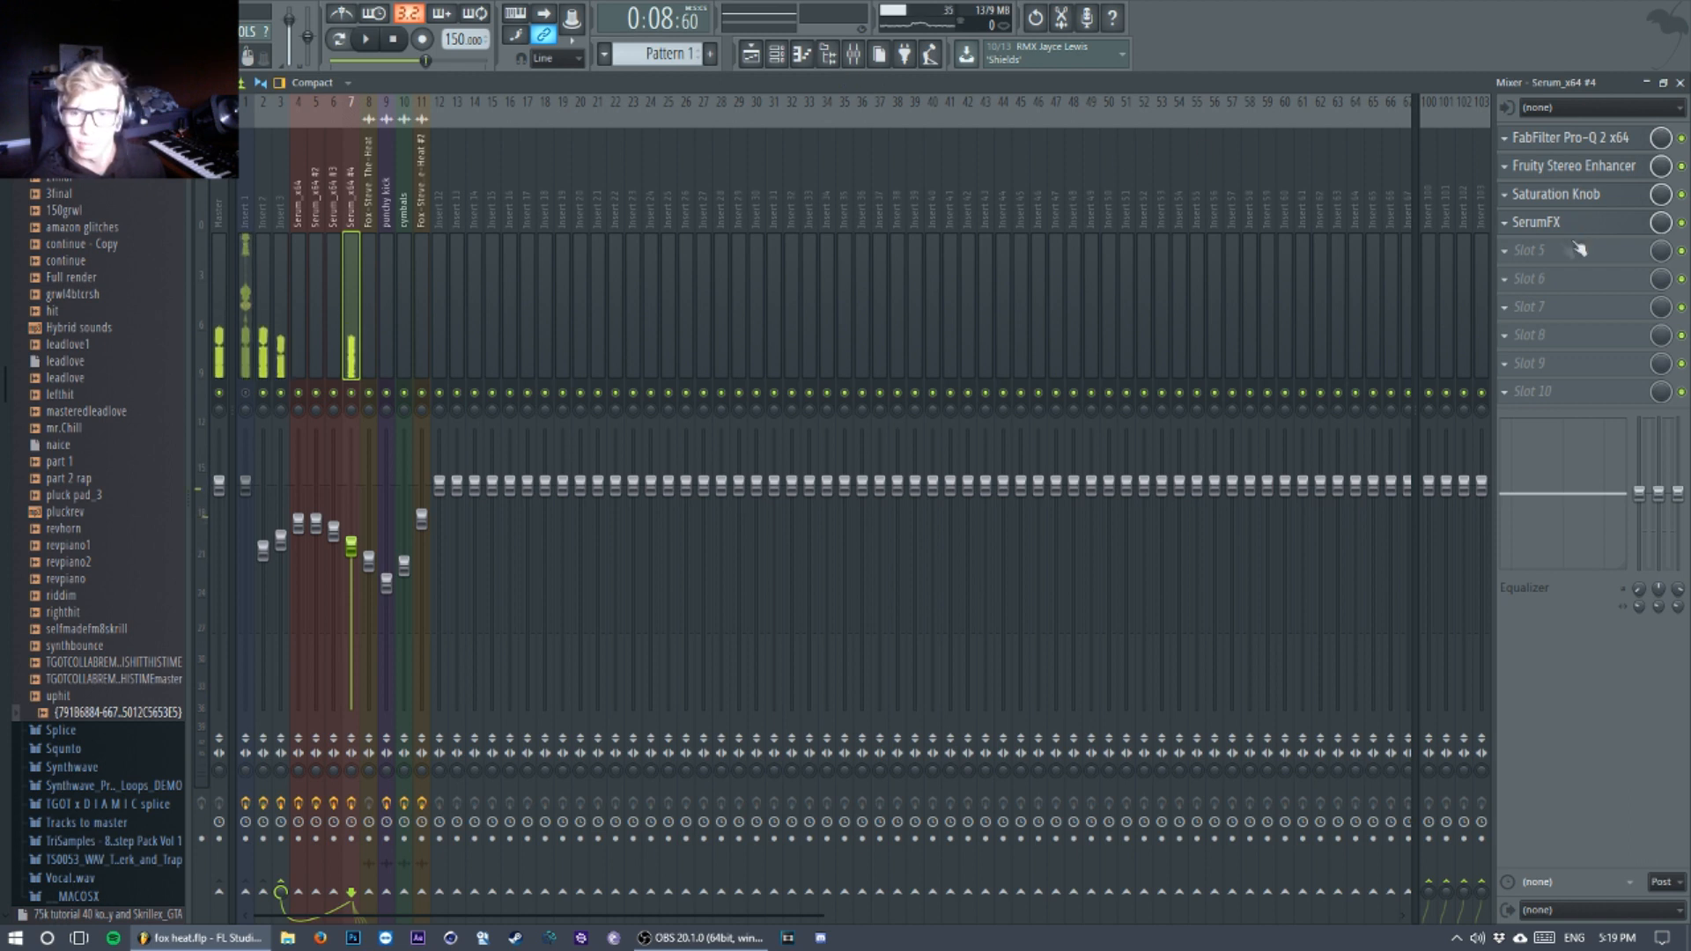
left_click(783, 56)
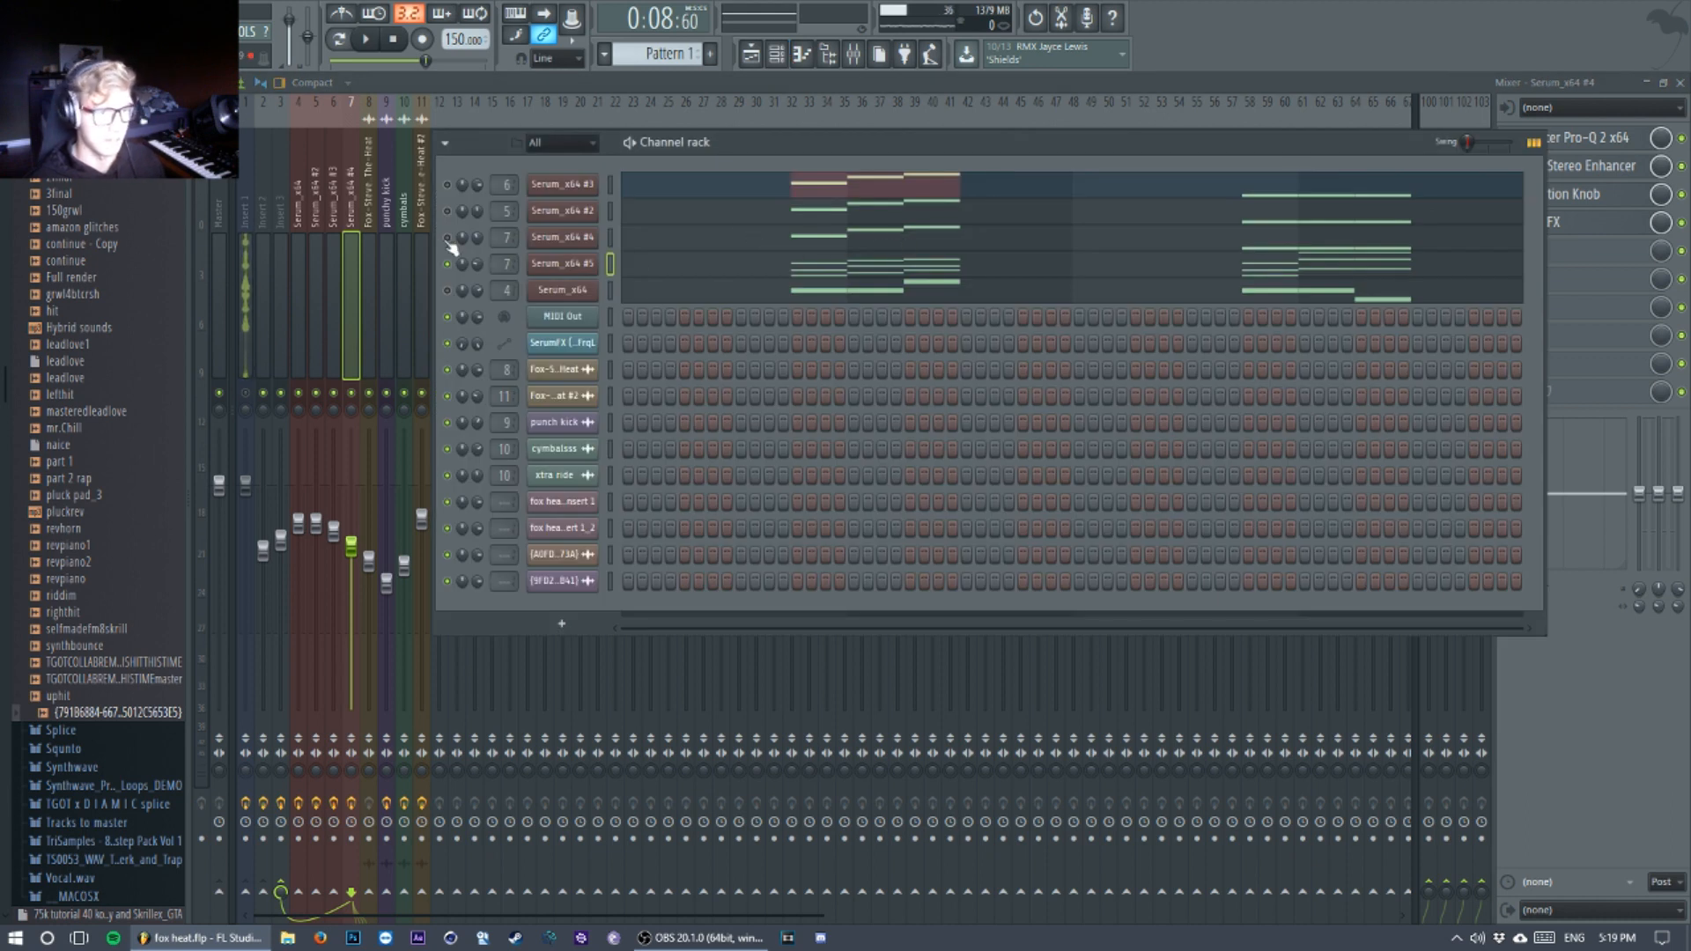
left_click(610, 237)
key("space")
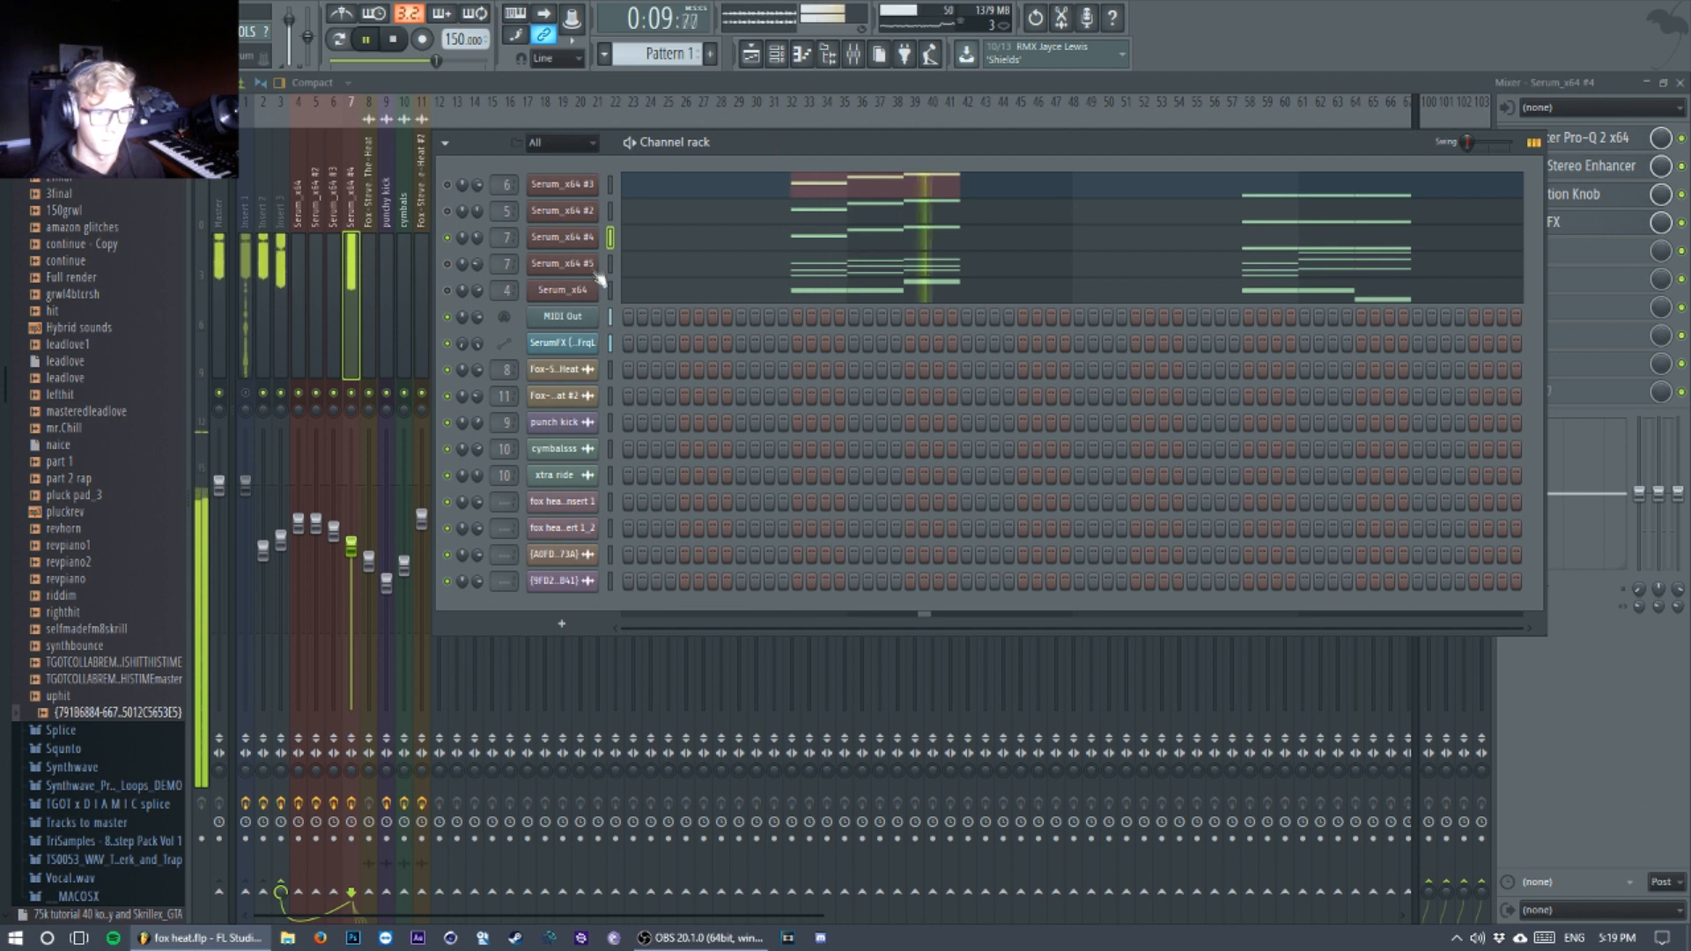
key("space")
left_click(562, 237)
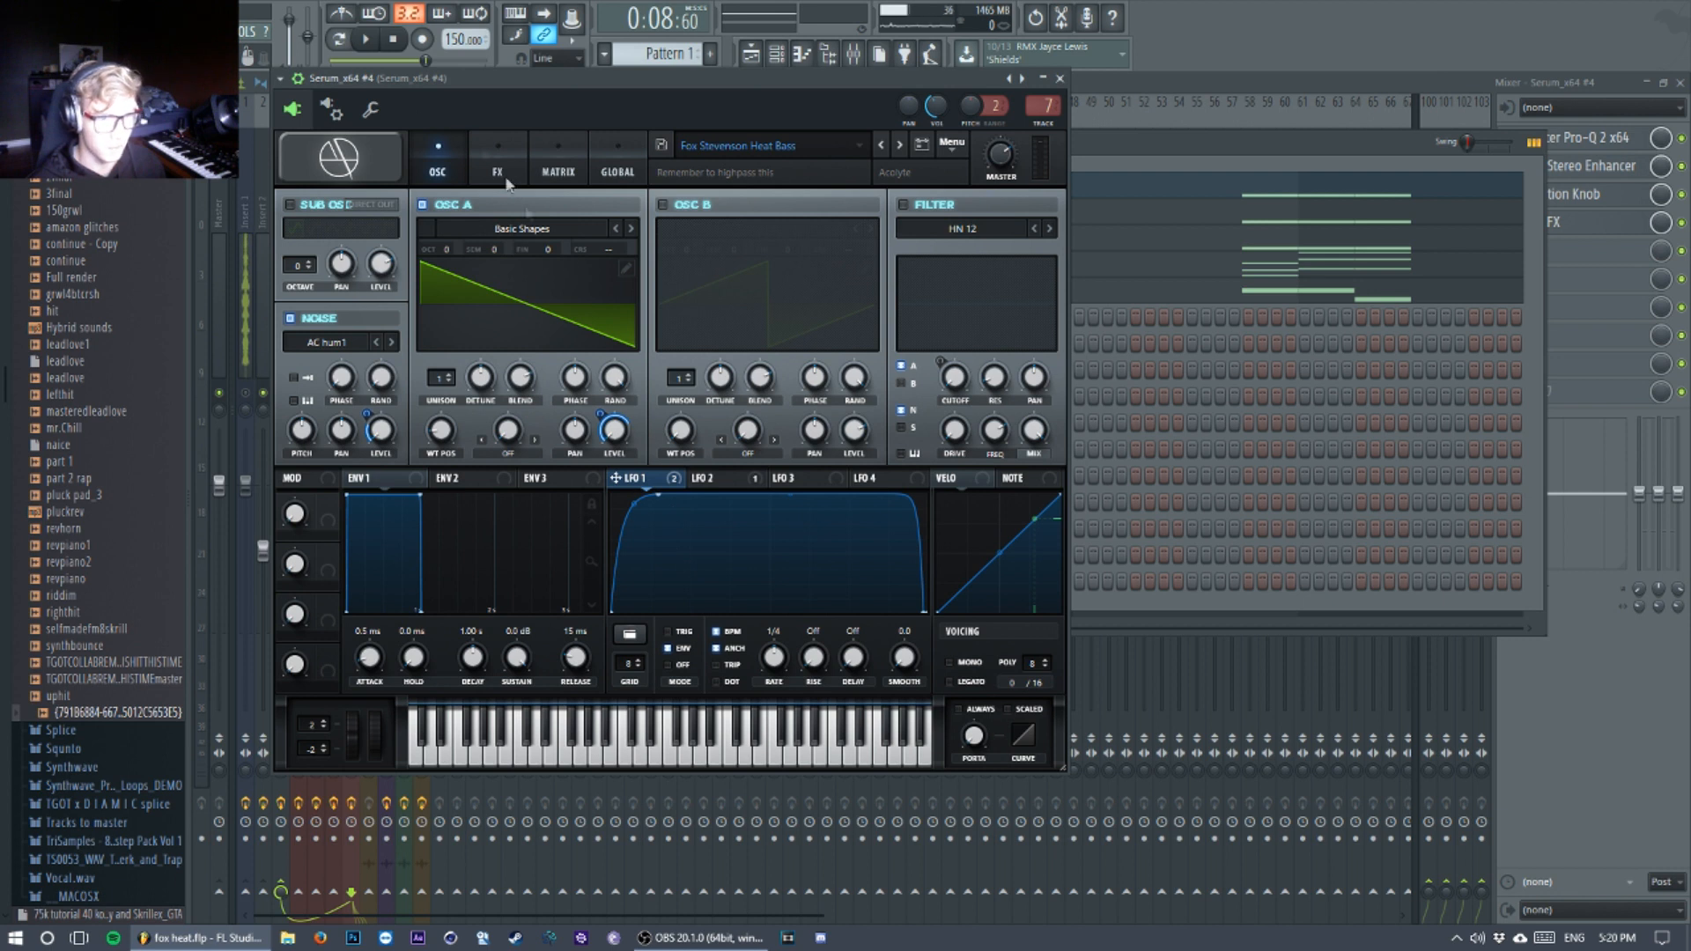
Step: Show the bass patch's effects and examine the Hyper rate and mix and the distortion type, drive and mix
left_click(516, 180)
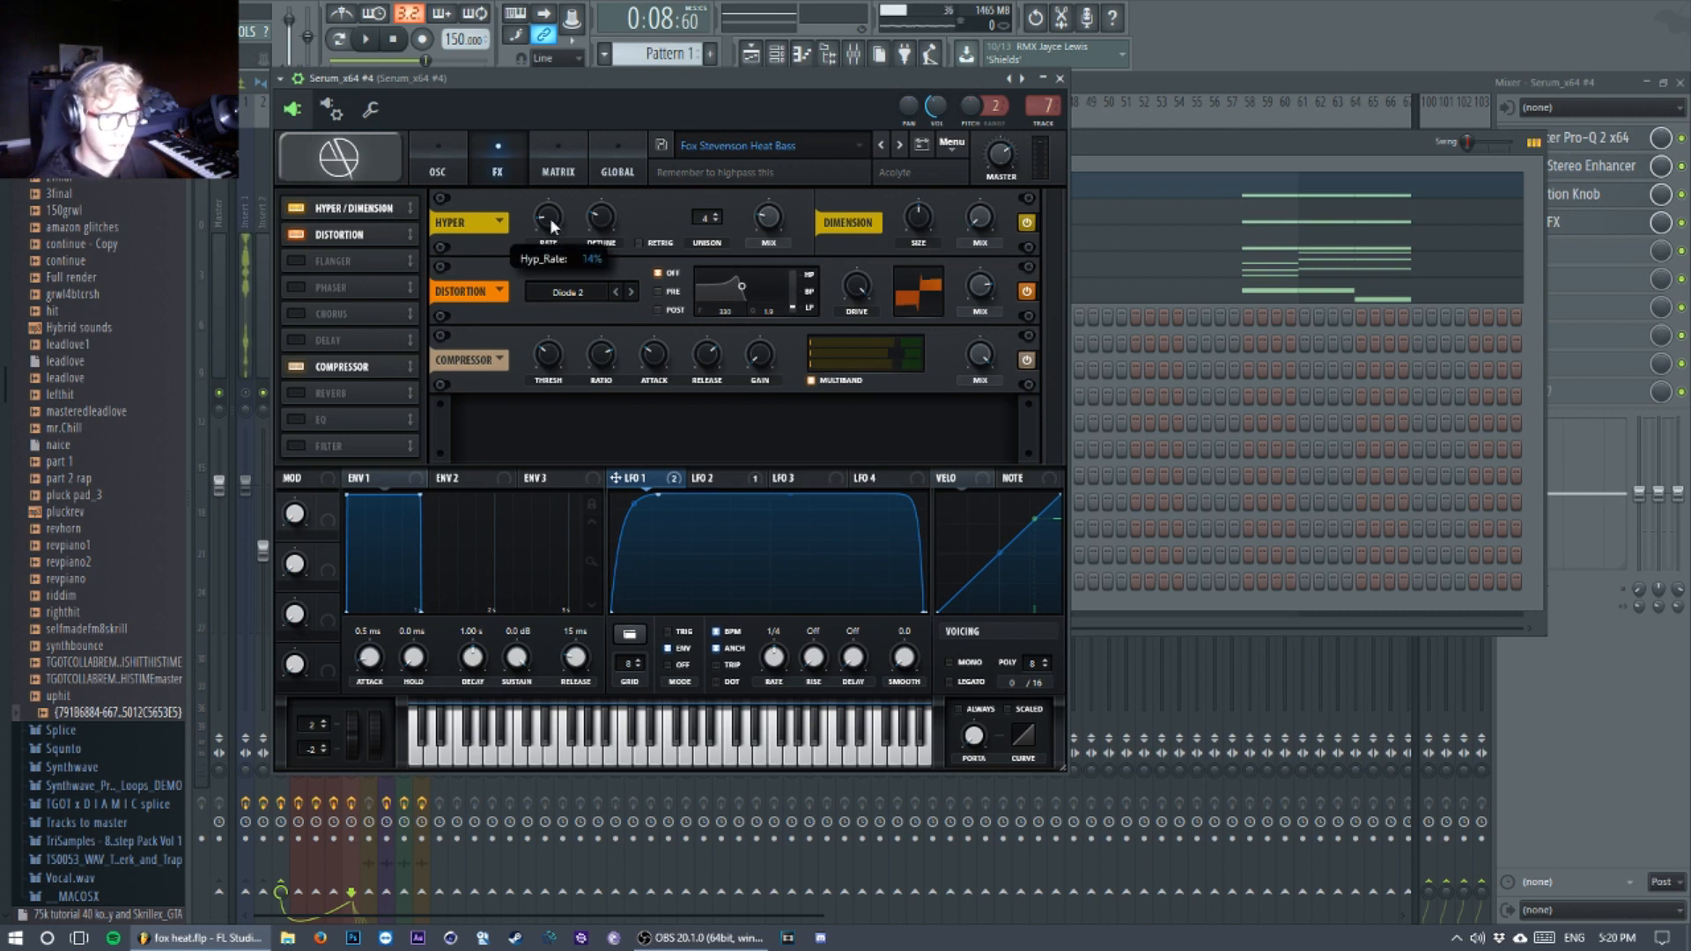
mouse_move(771, 221)
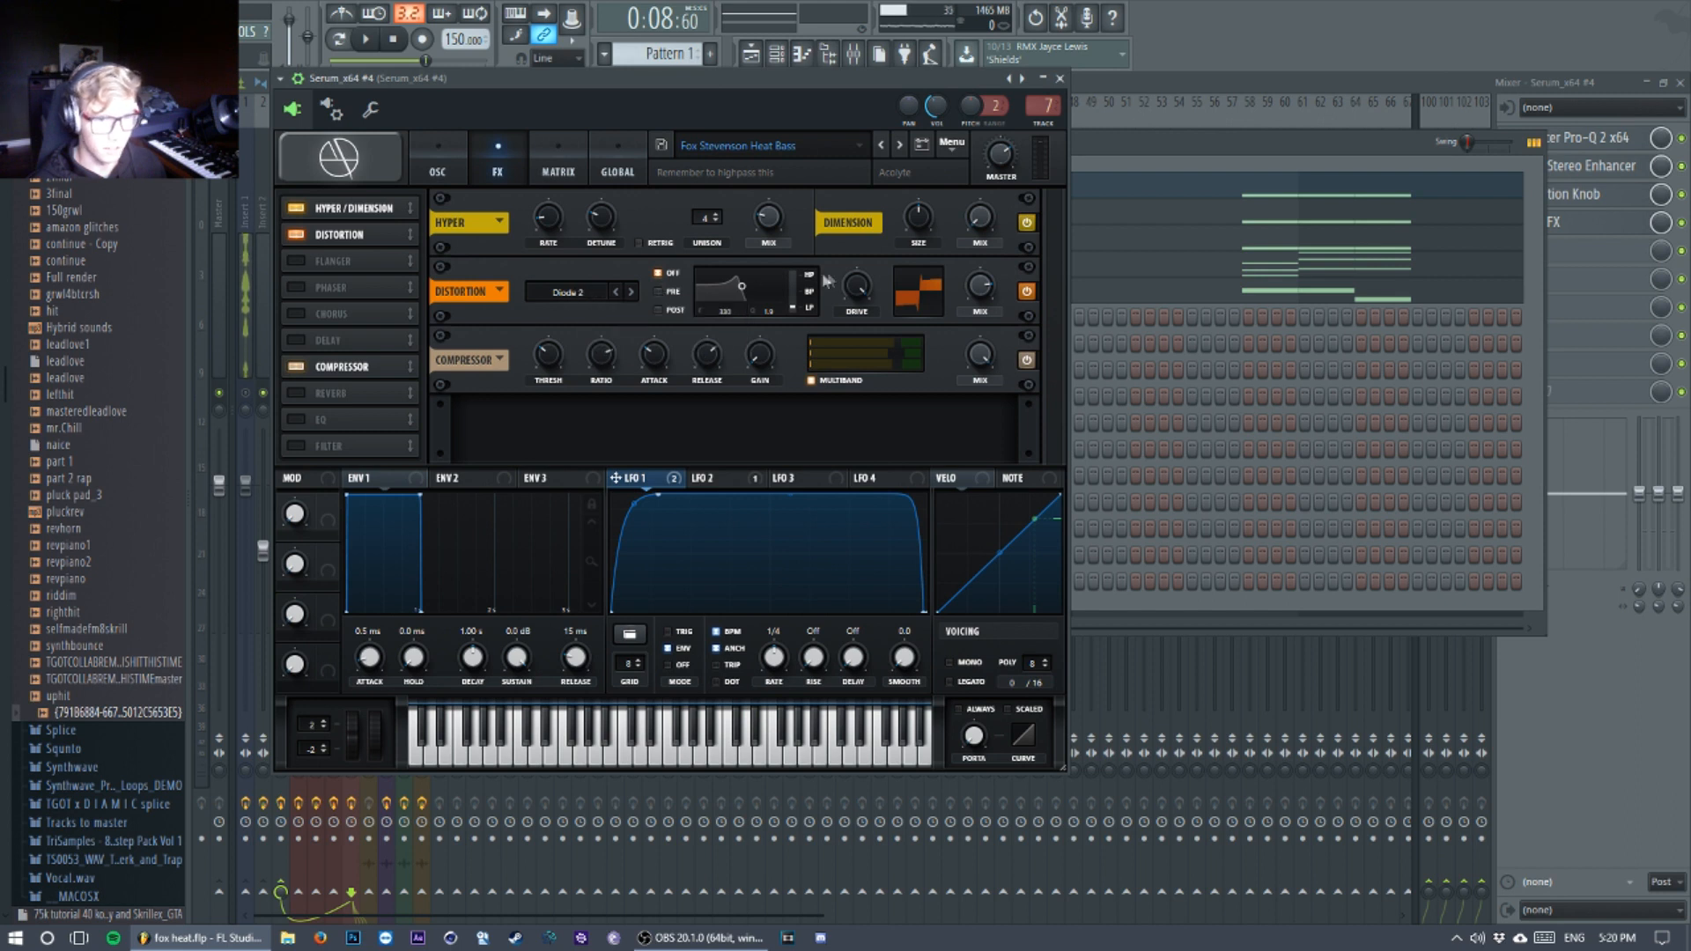
left_click(549, 288)
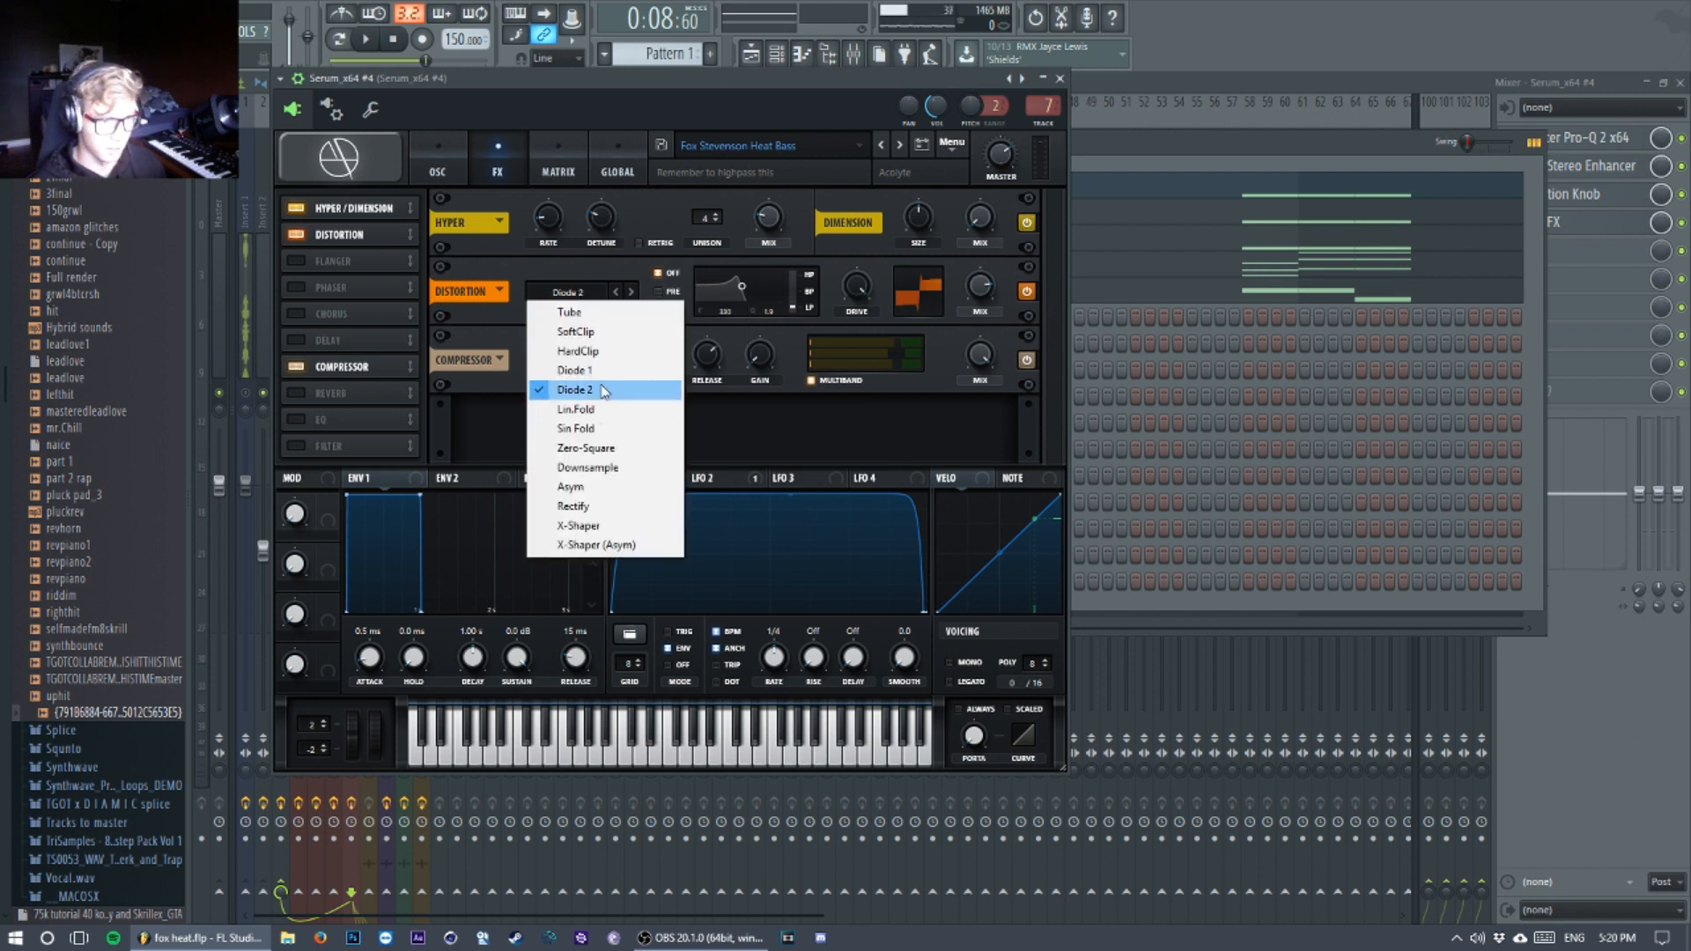
left_click(856, 286)
mouse_move(987, 288)
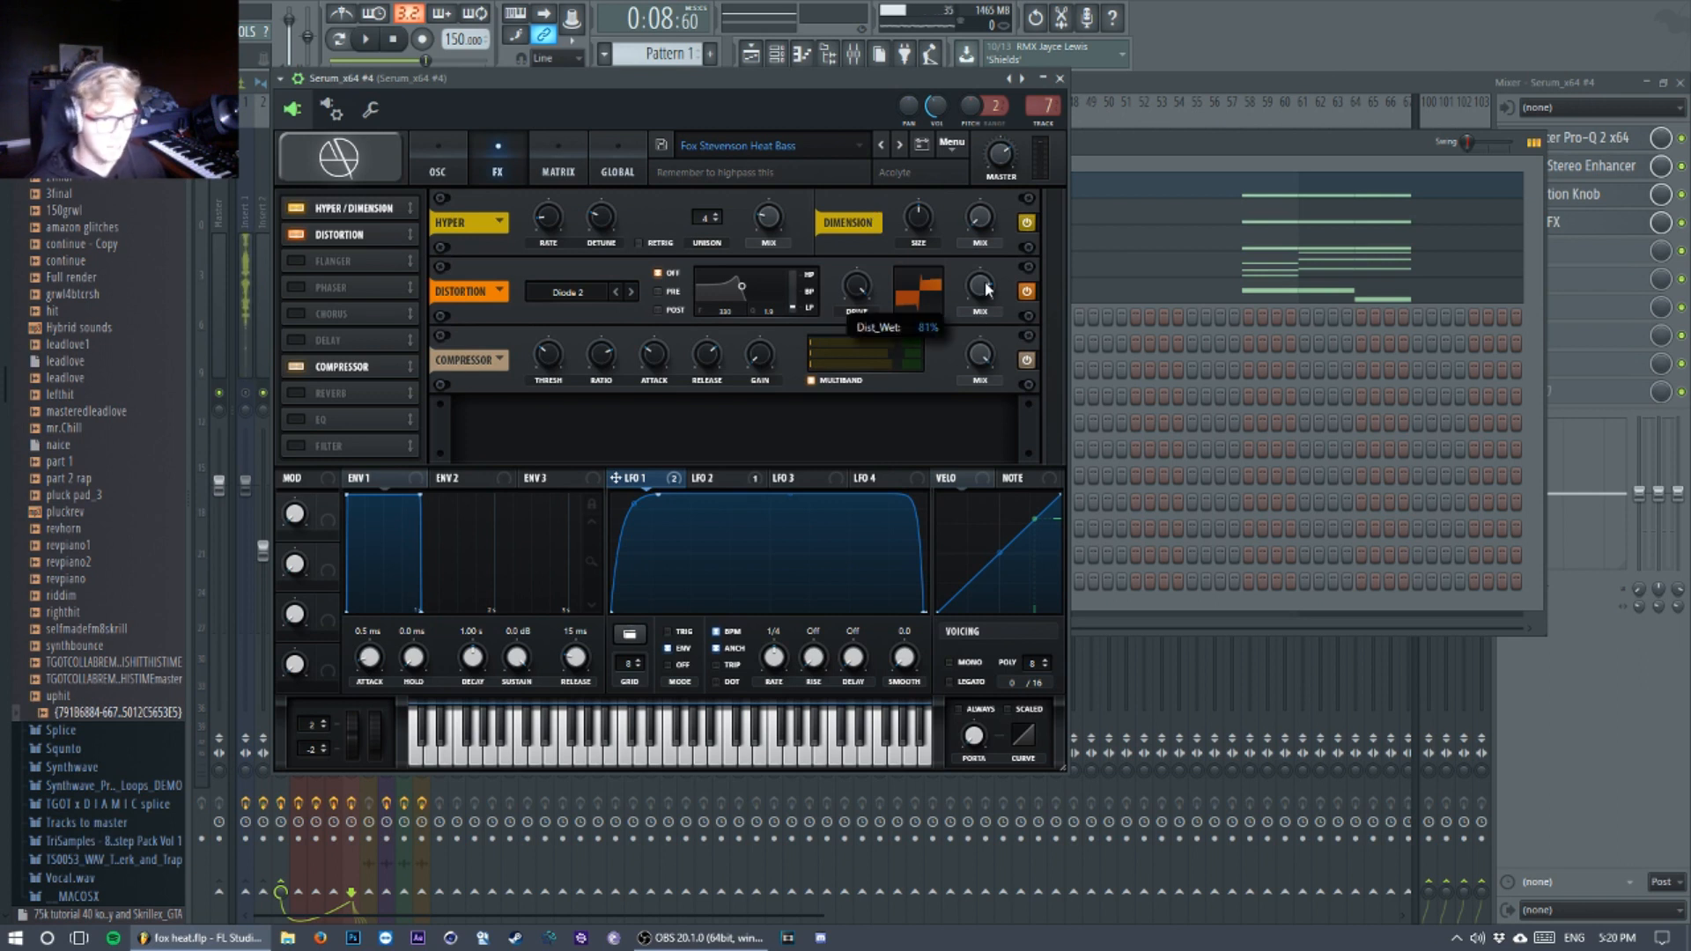
Step: Examine the bass patch's compressor threshold and release, review its oscillator page, and close the synth window
mouse_move(555, 362)
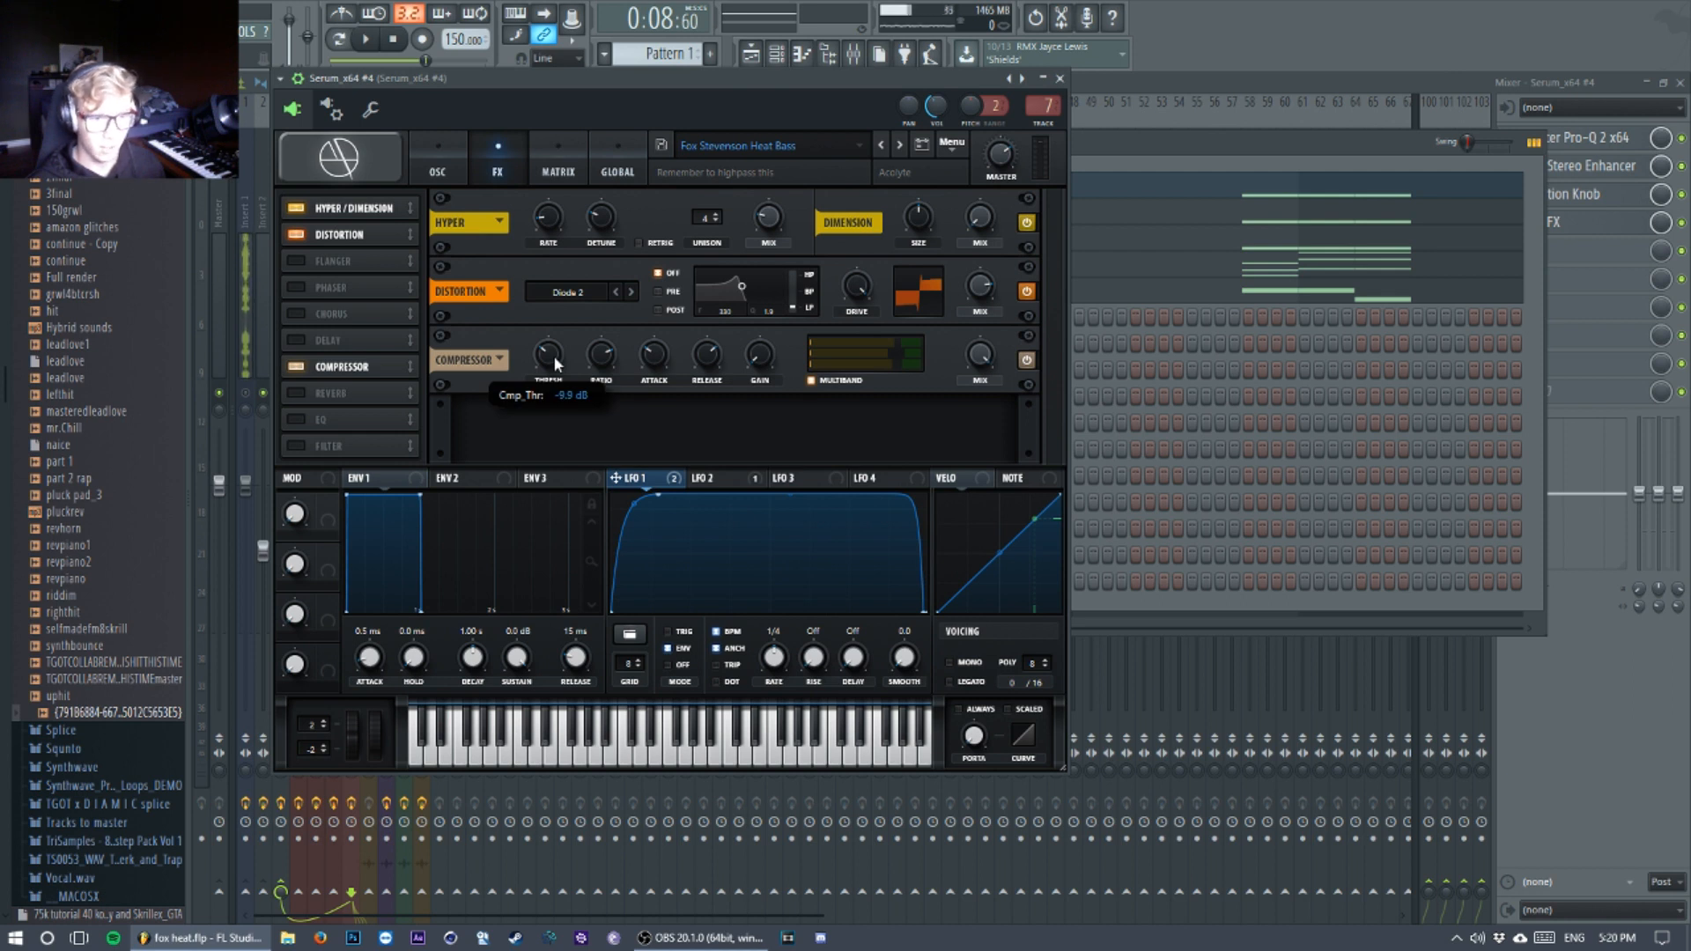
mouse_move(713, 355)
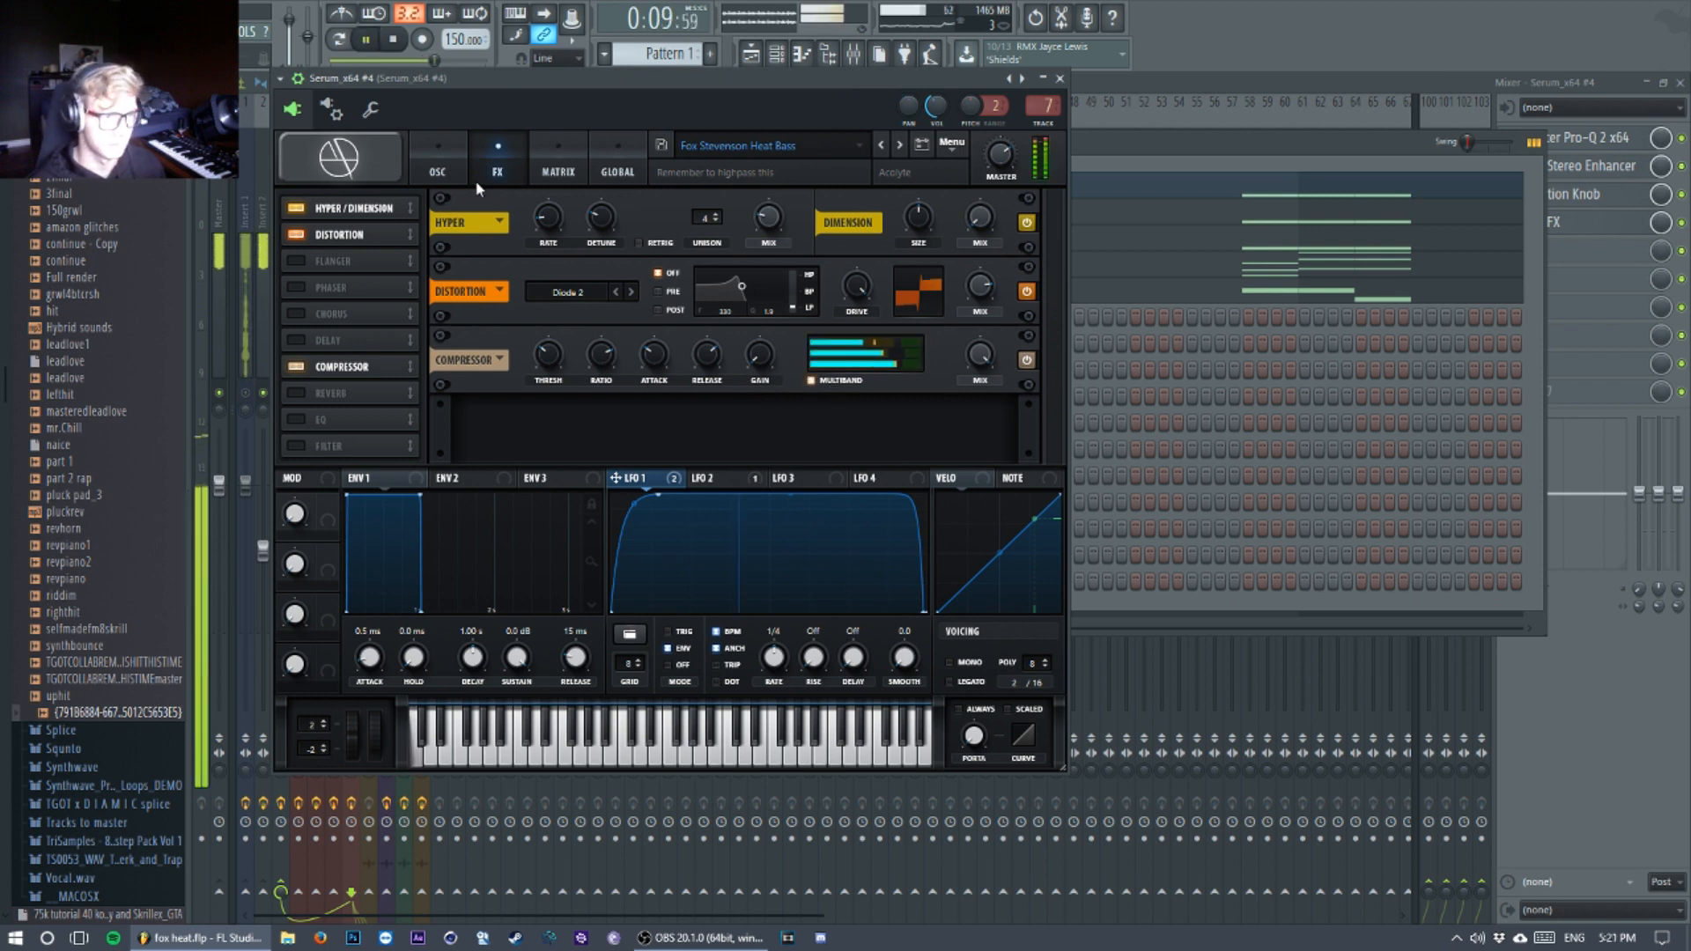
left_click(432, 167)
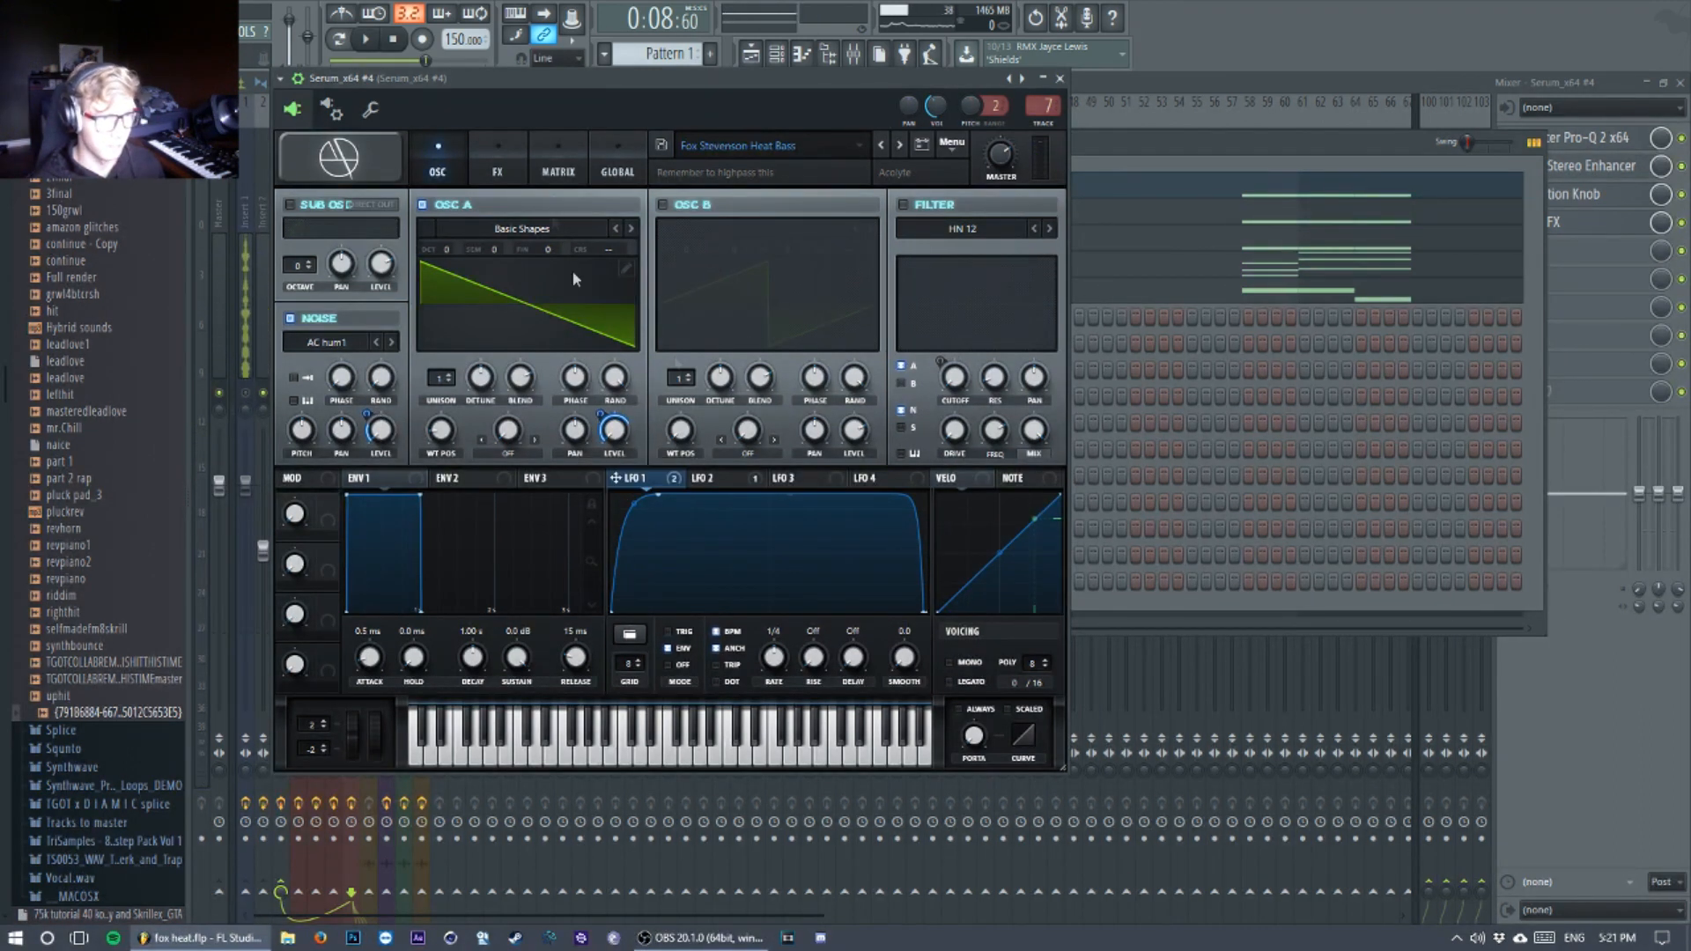
left_click(1059, 79)
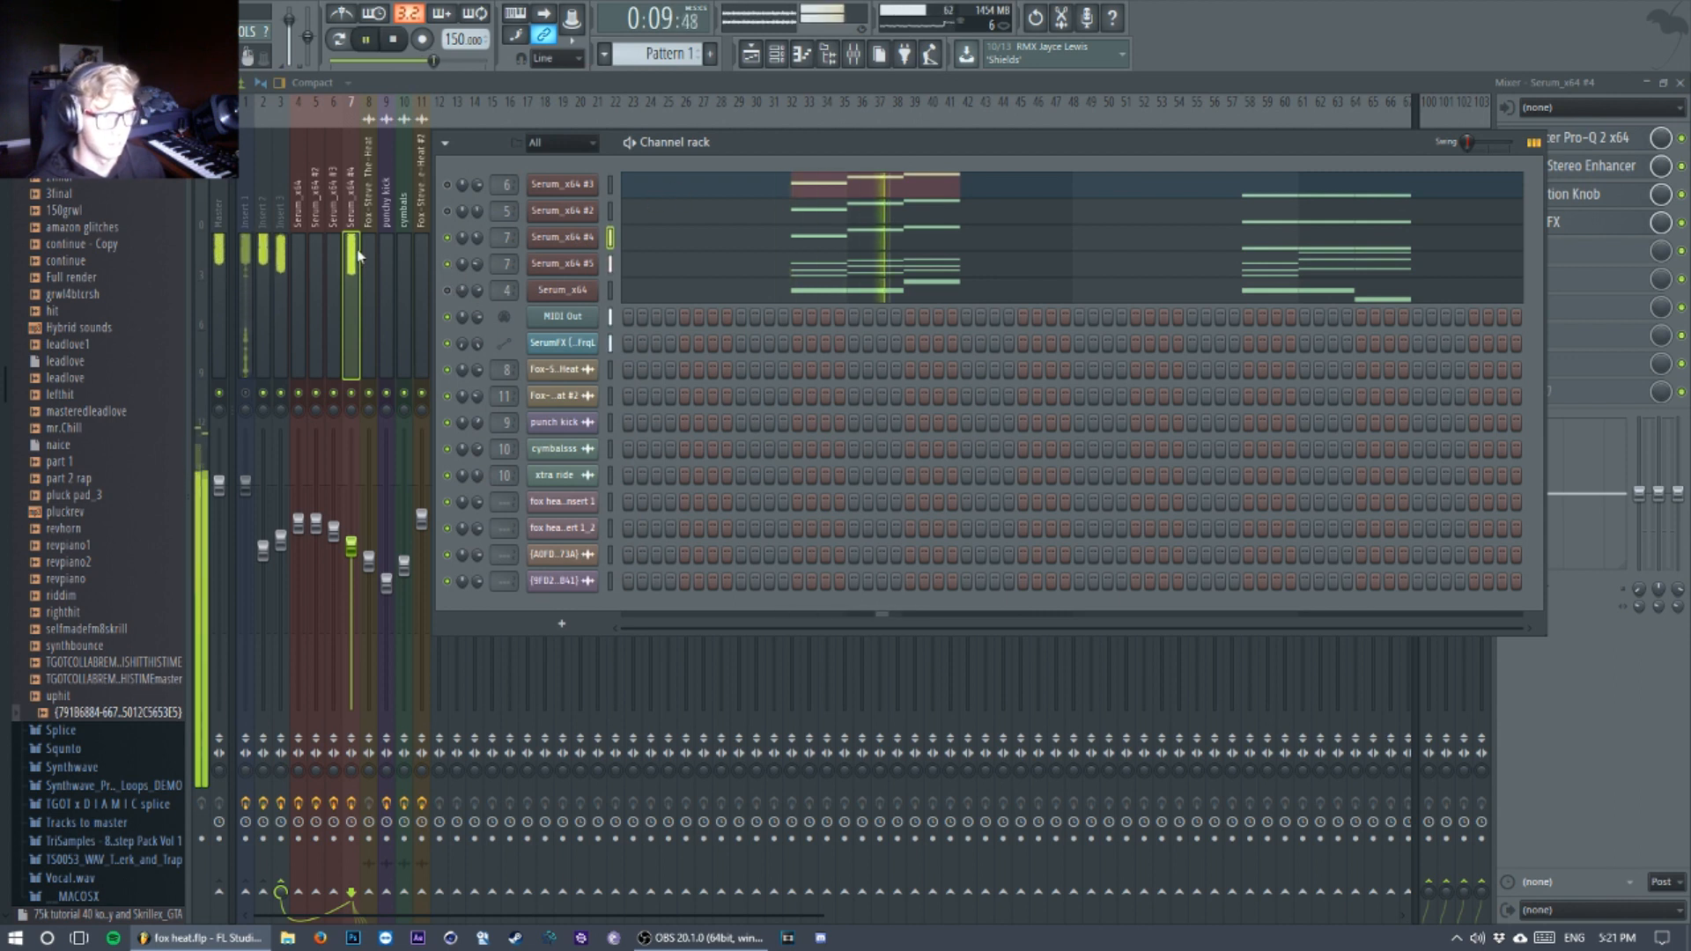
Step: Show the Serum_x64 #4 mixer track and examine the low cut band in its FabFilter Pro-Q 2
left_click(352, 304)
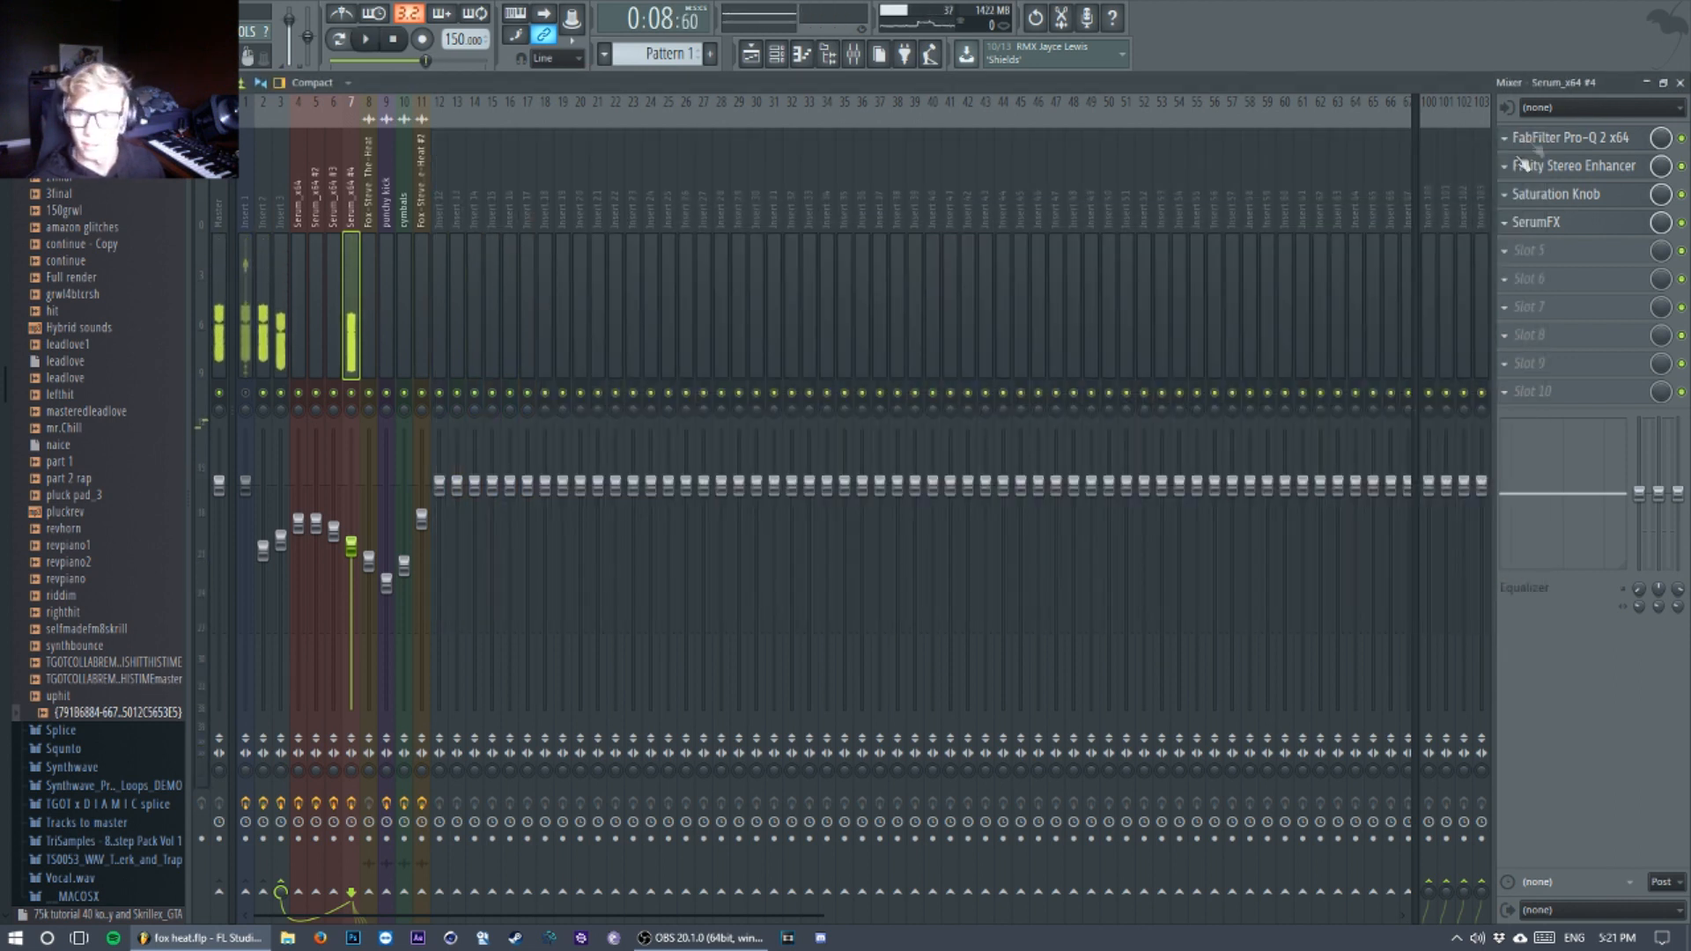
left_click(1561, 137)
left_click_drag(670, 183, 755, 158)
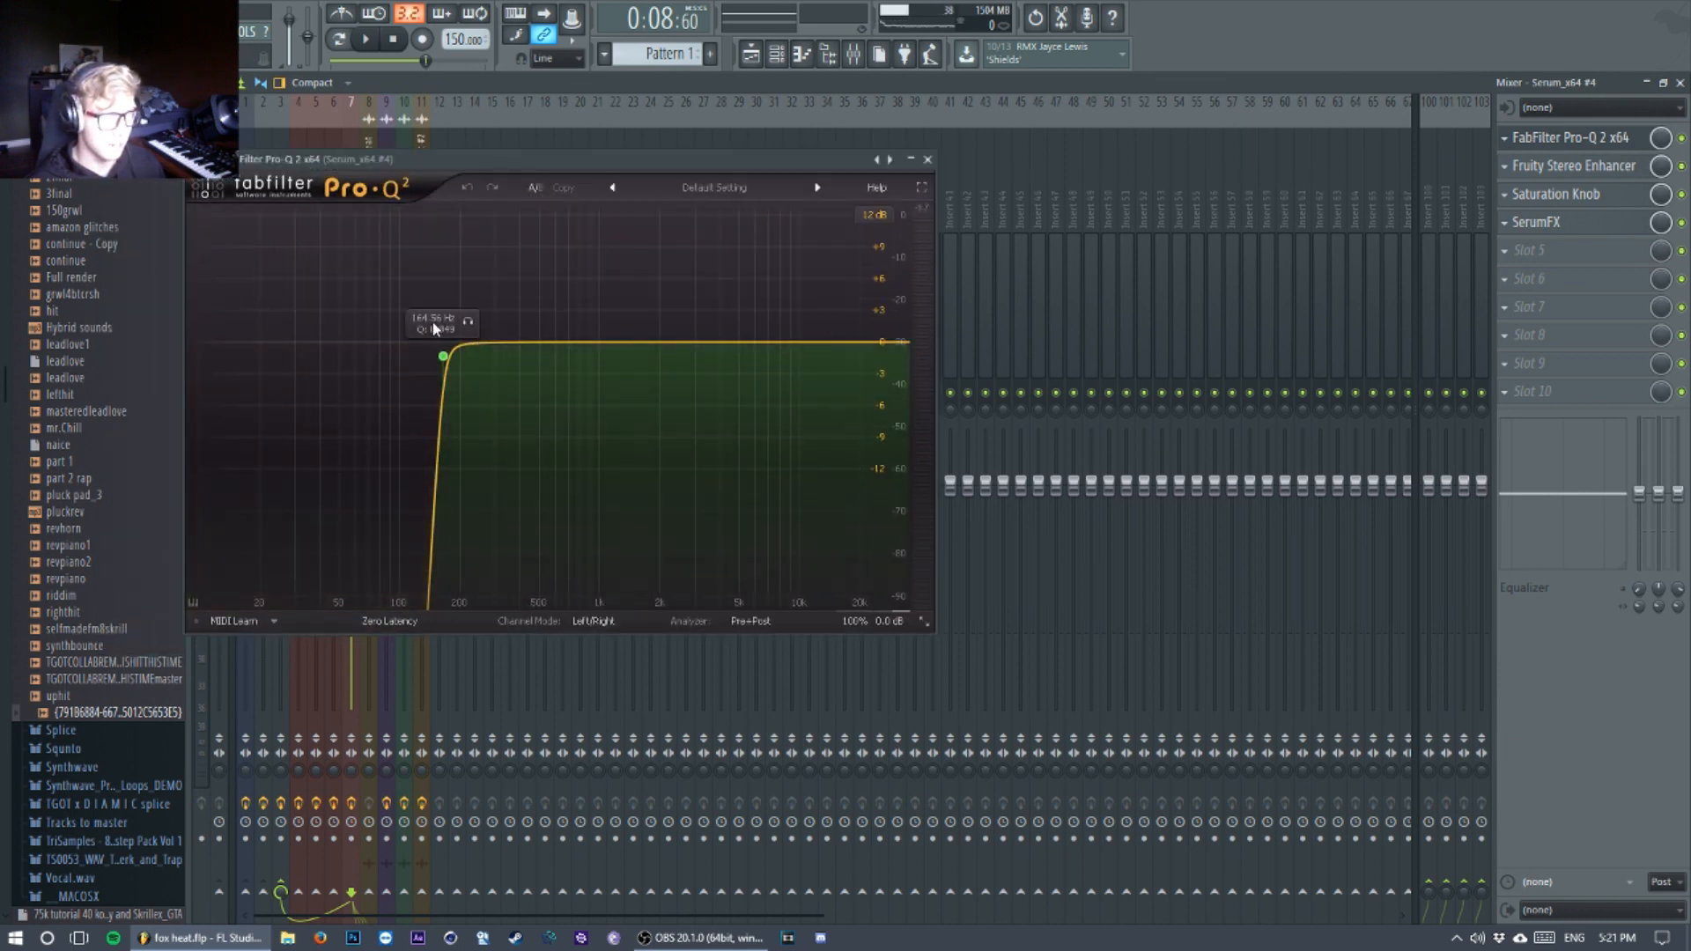
left_click(444, 358)
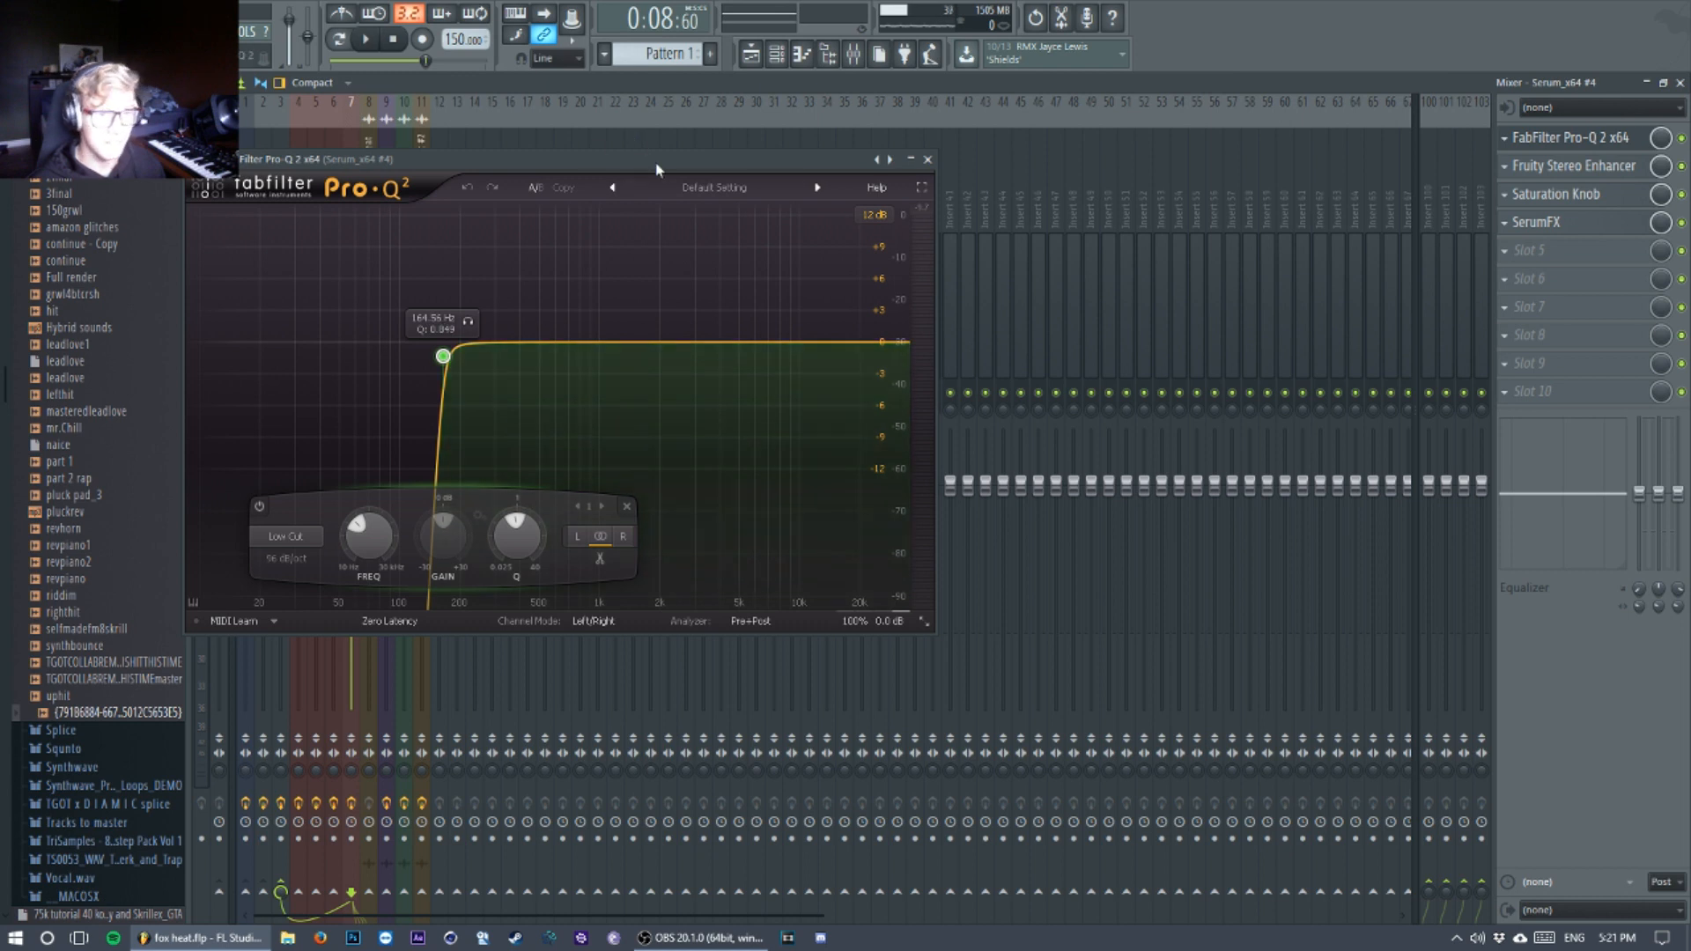
Step: Close the equalizer and examine the track's Fruity Stereo Enhancer and Saturation Knob settings
key("Escape")
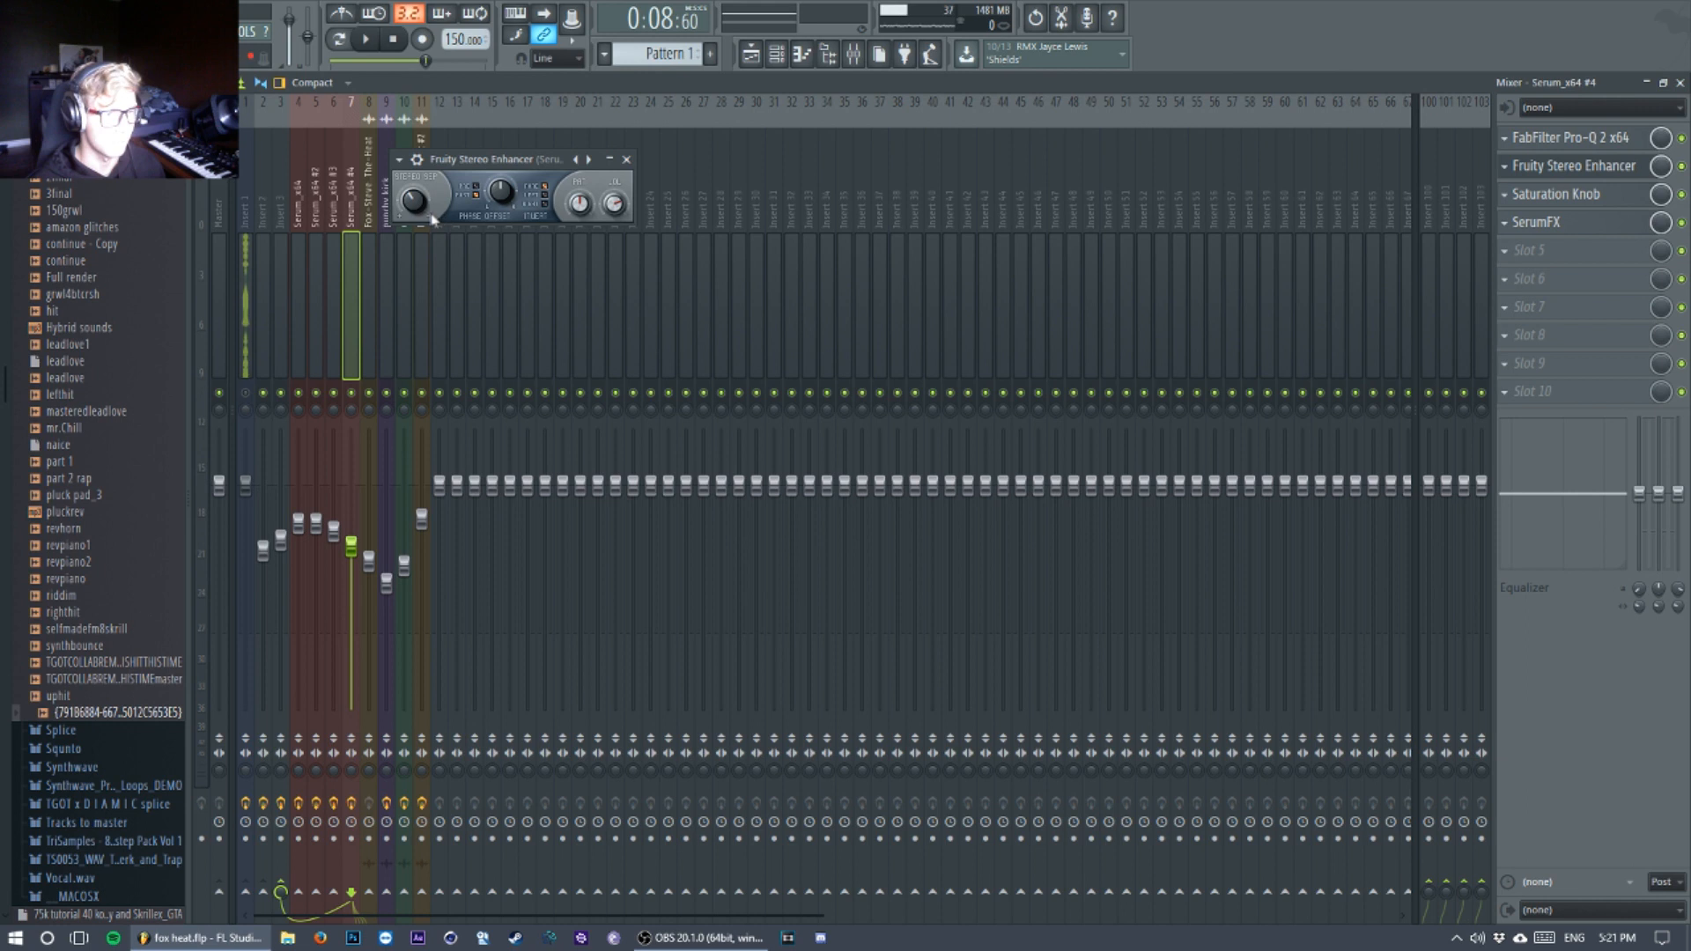
left_click(627, 159)
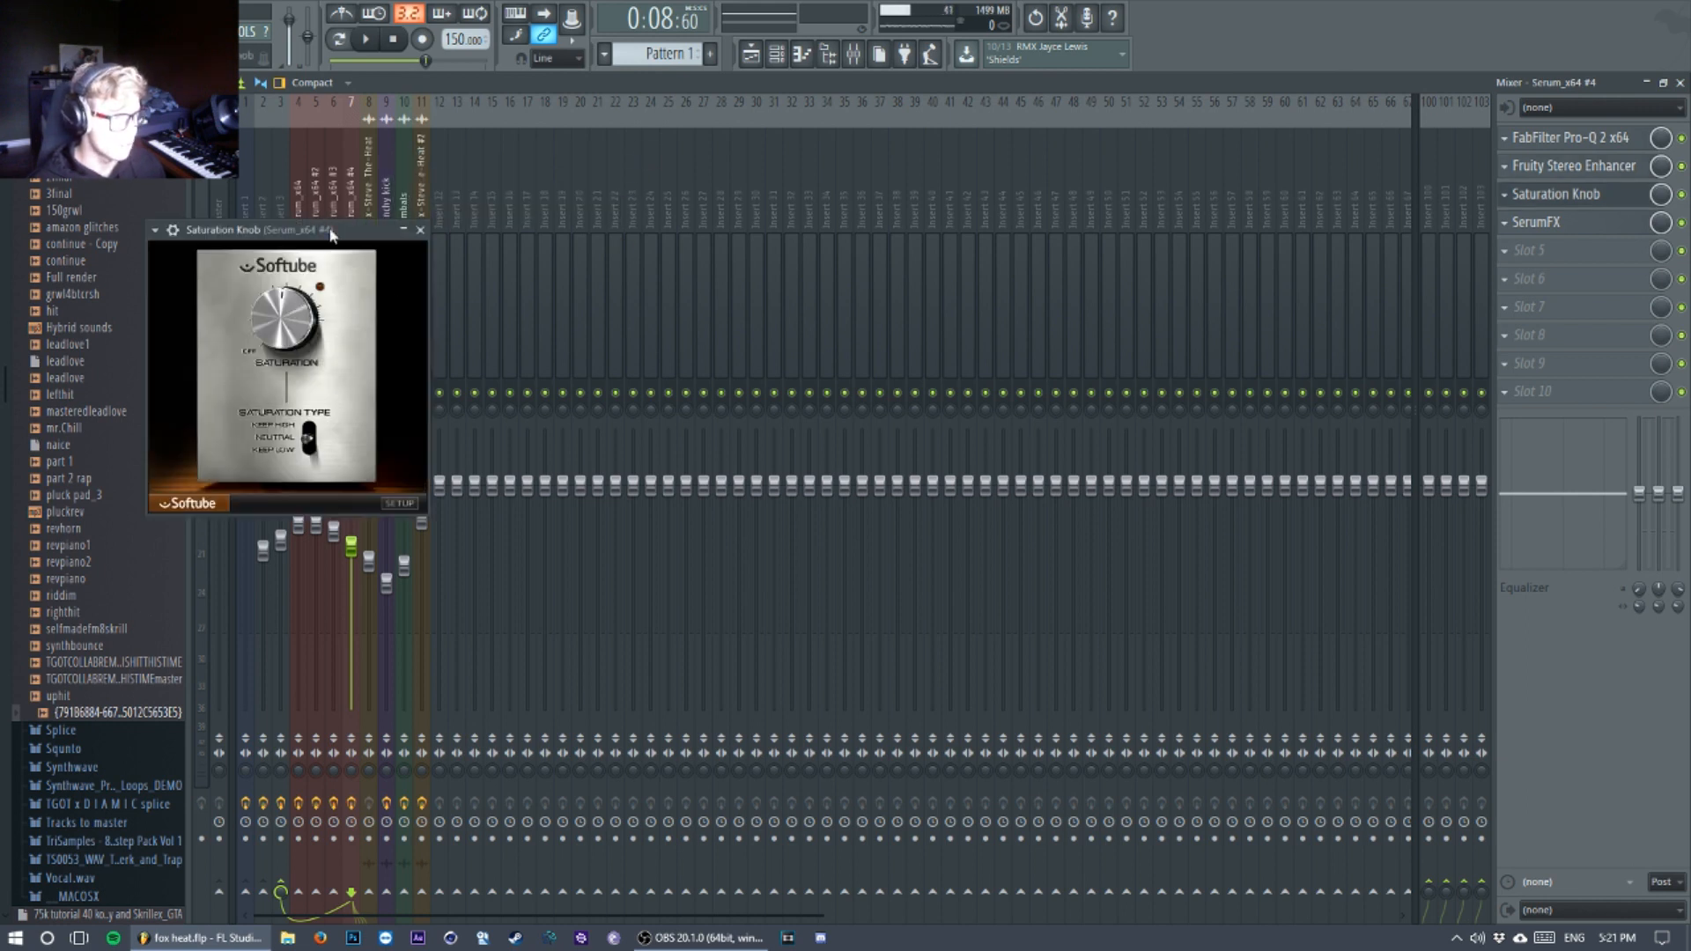
left_click_drag(330, 233, 427, 220)
Step: Open SerumFX on the Serum_x64 #4 mixer track and examine the low and high frequencies of its EQ
left_click(1550, 222)
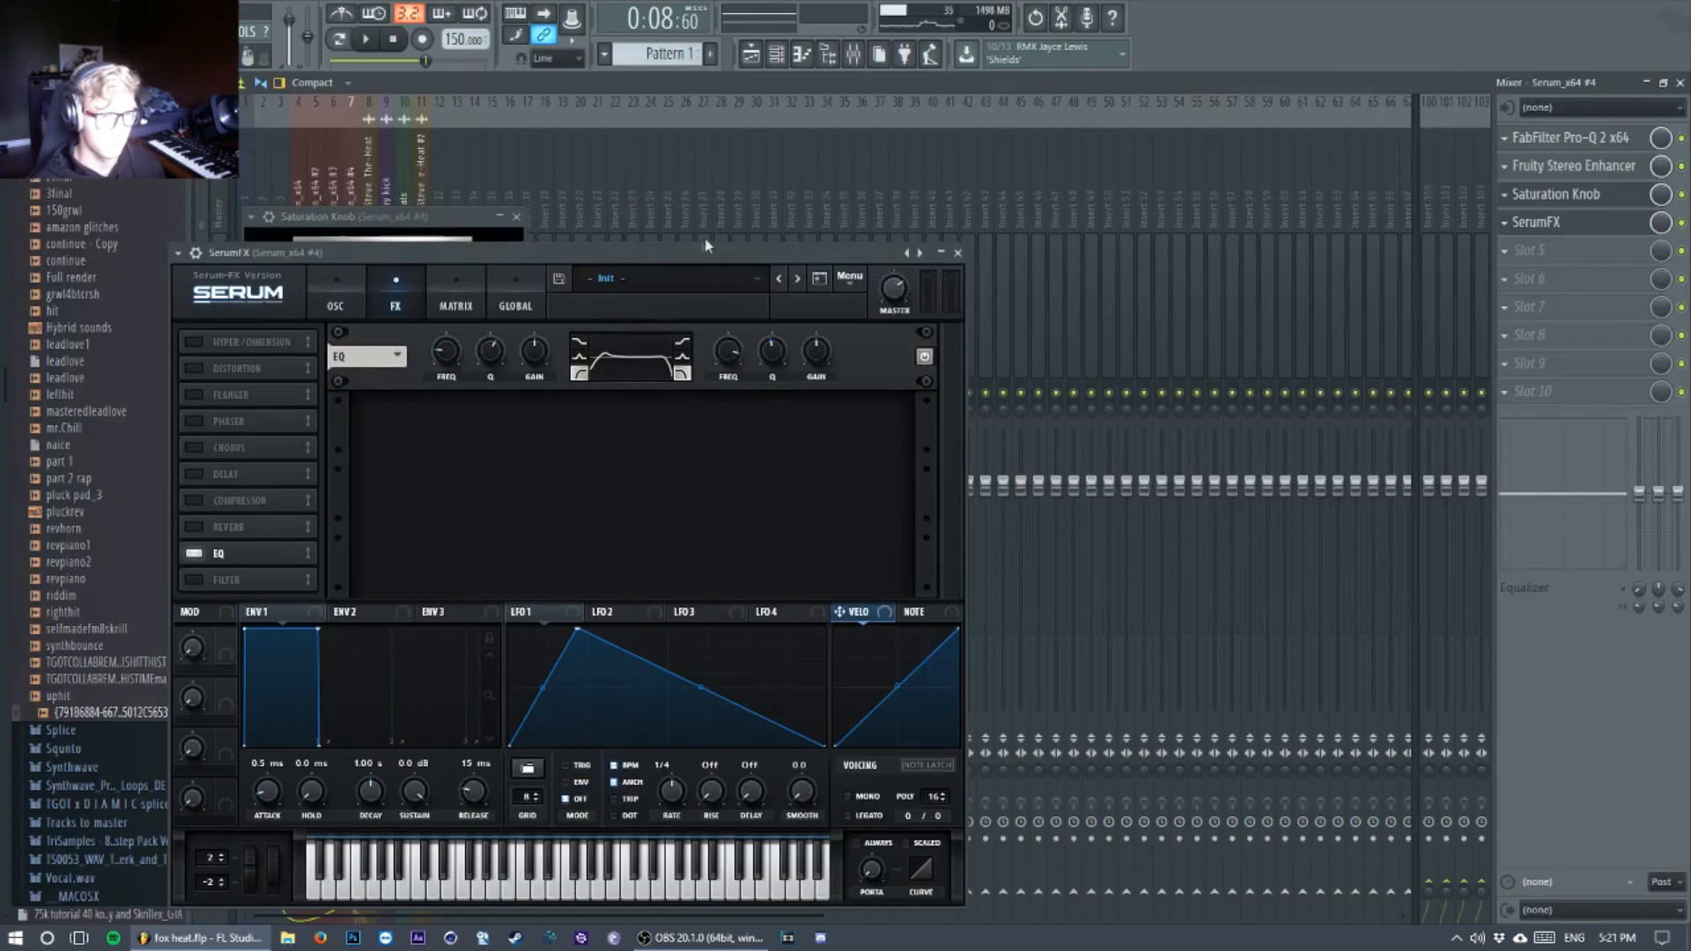
left_click_drag(705, 244, 704, 85)
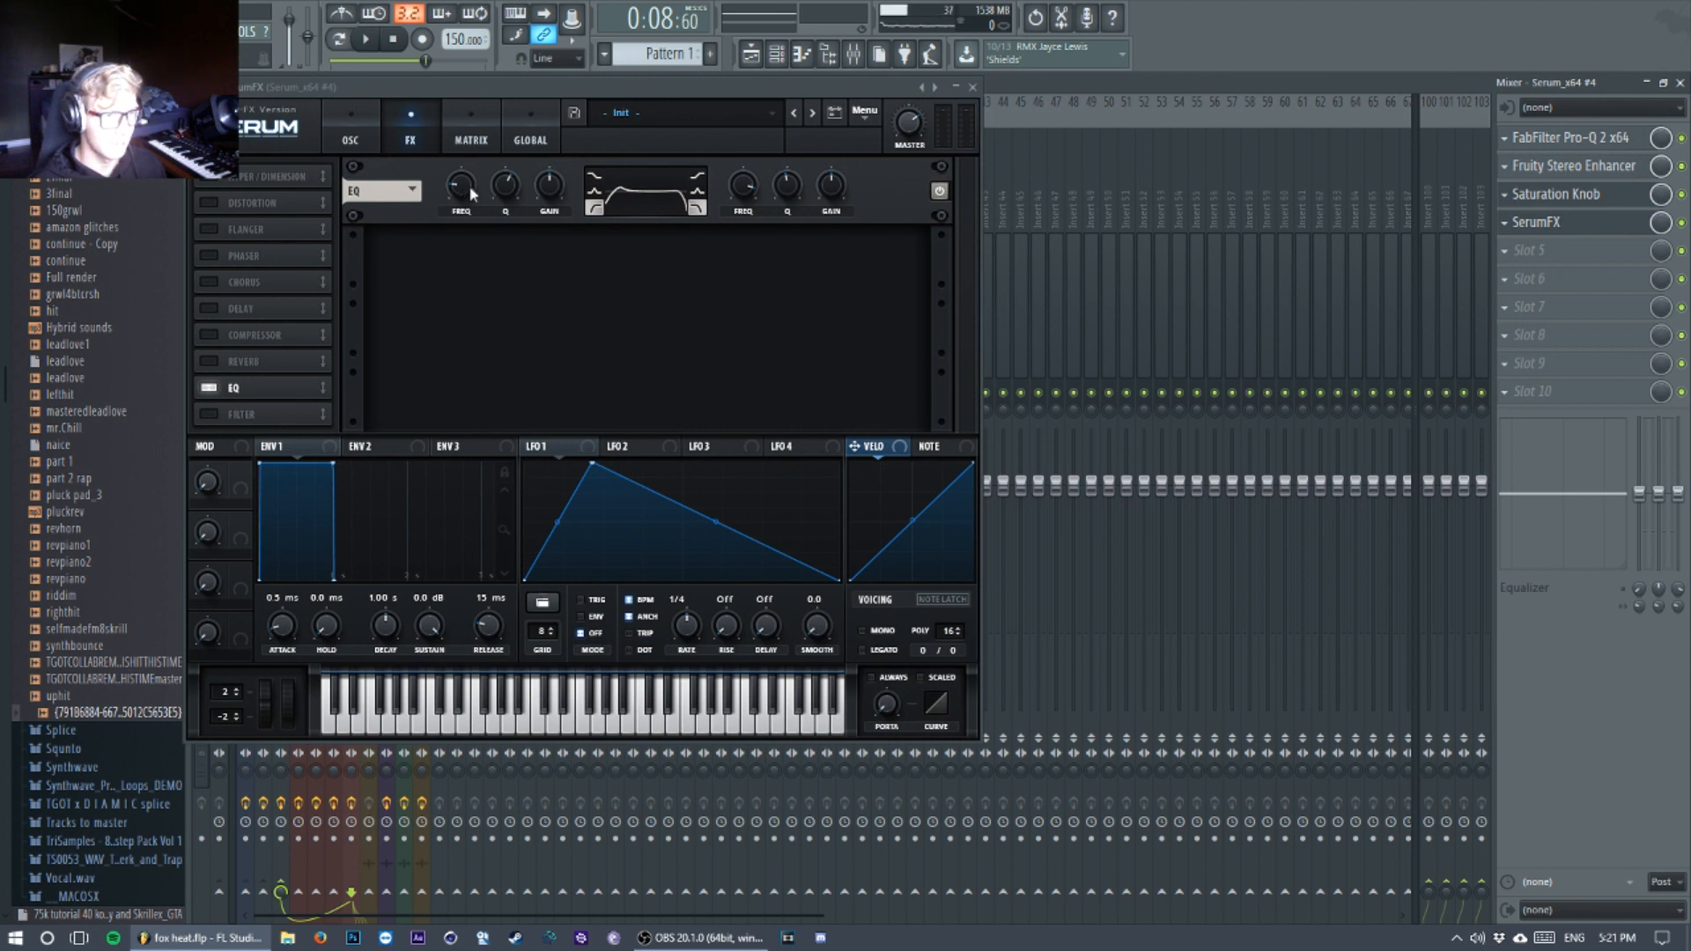
left_click_drag(470, 88, 481, 120)
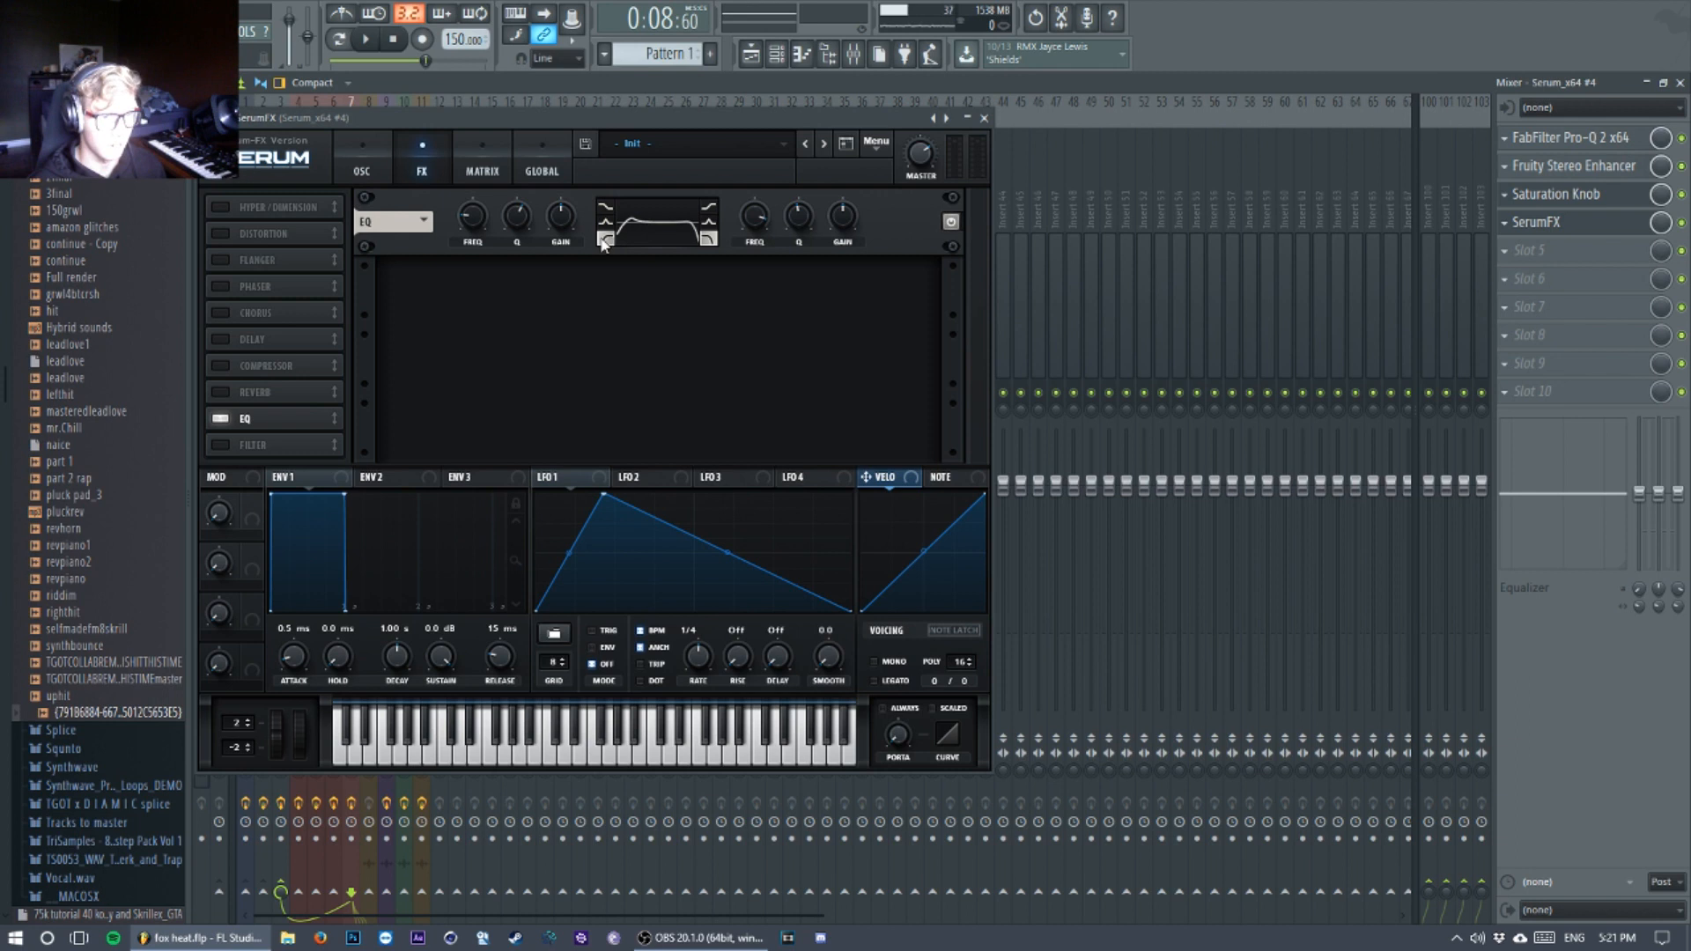
mouse_move(470, 218)
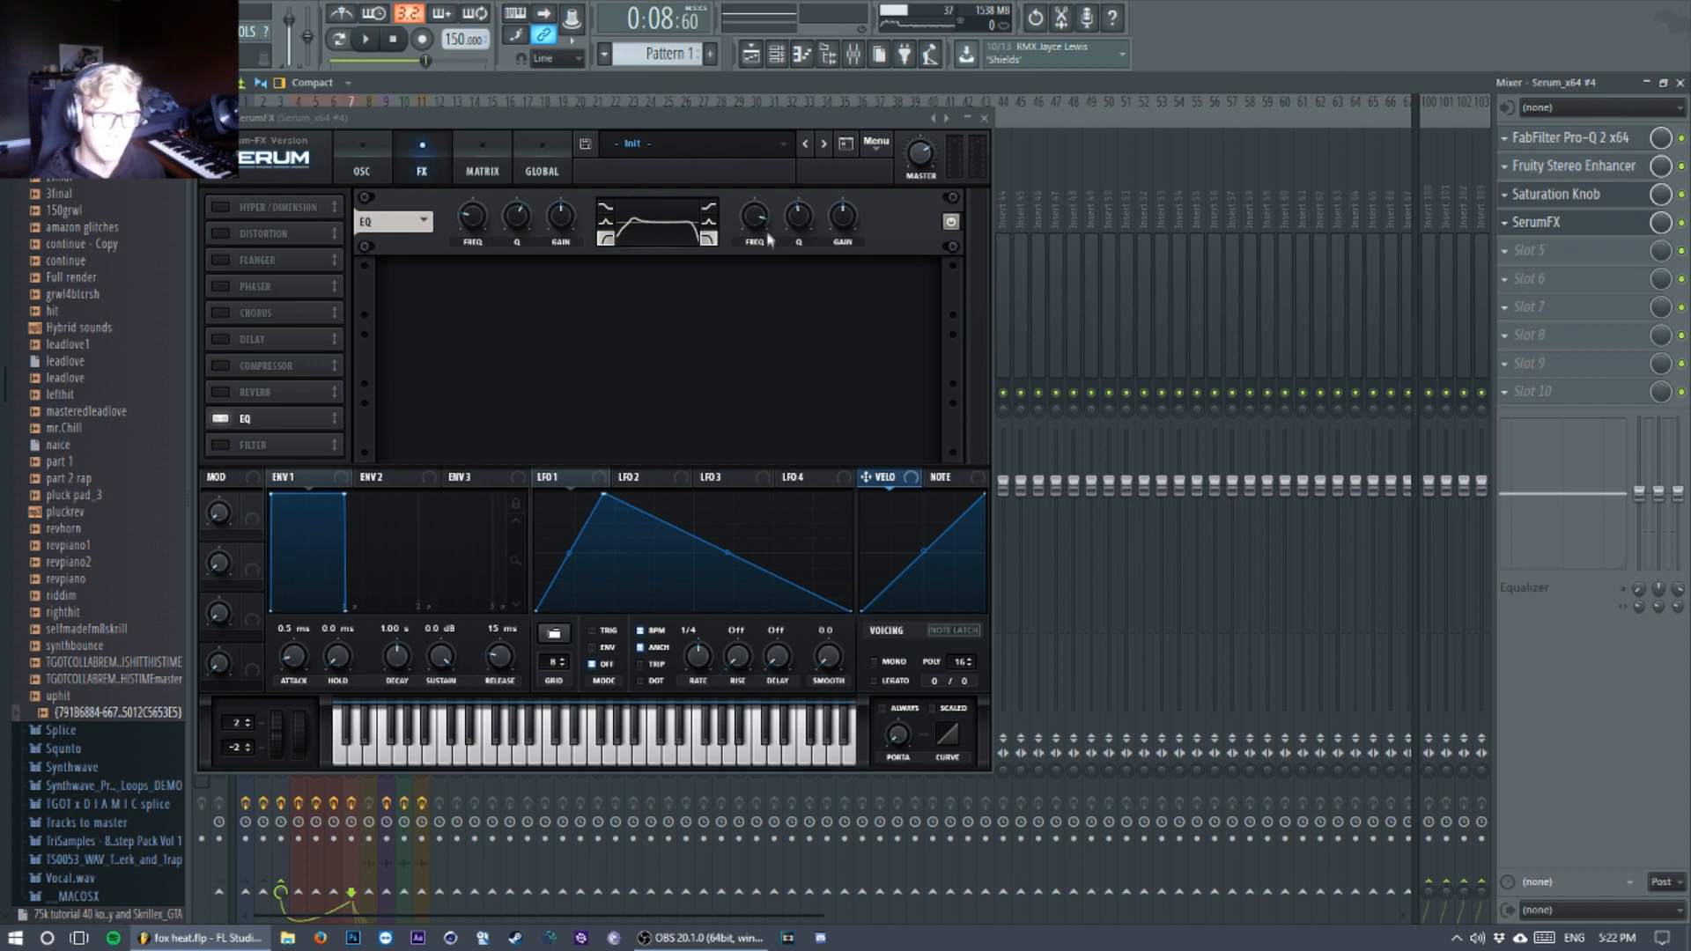
mouse_move(758, 214)
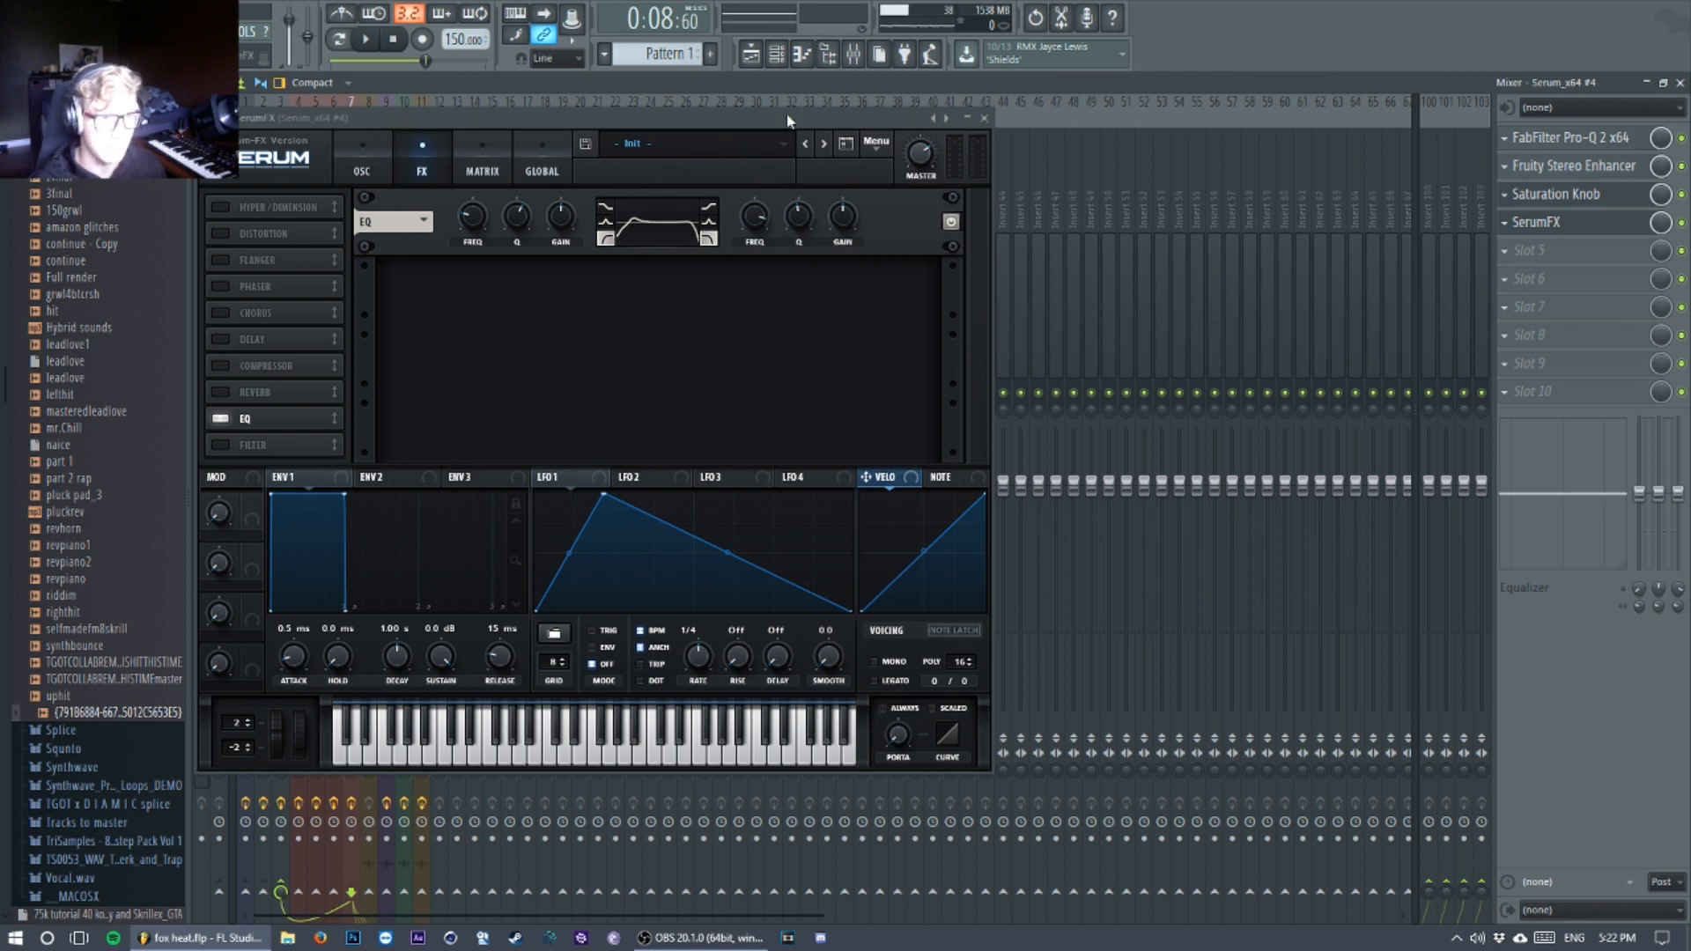
left_click_drag(788, 121, 857, 105)
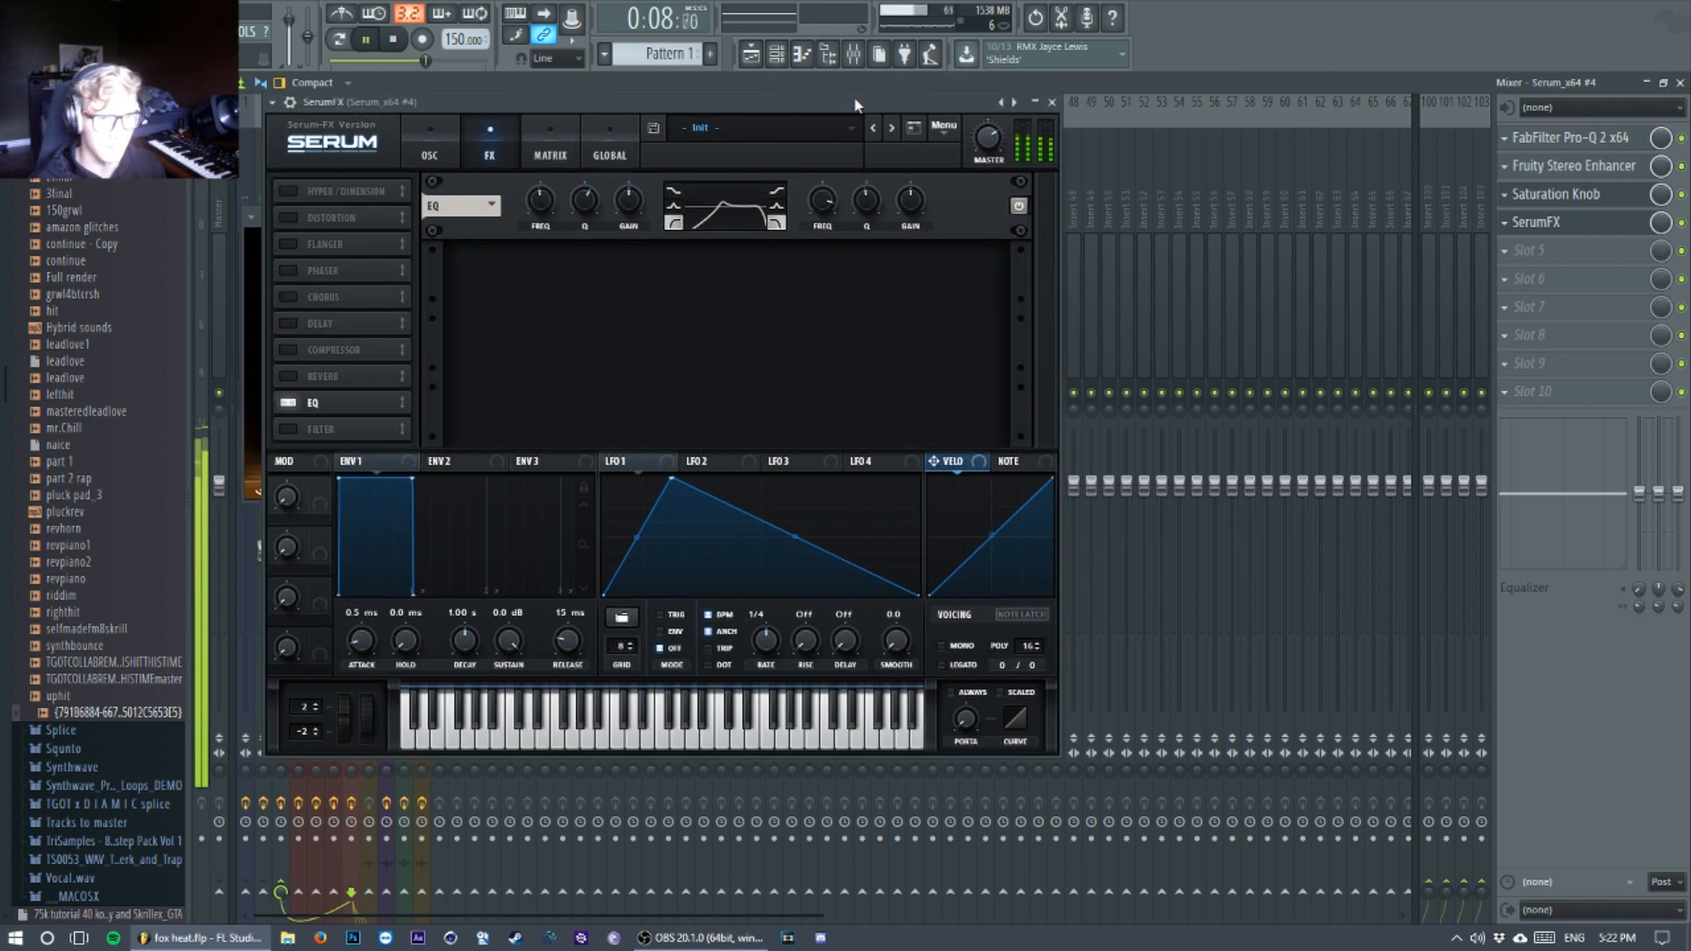
Step: Close the SerumFX and Saturation Knob windows and show the playlist
left_click(1052, 101)
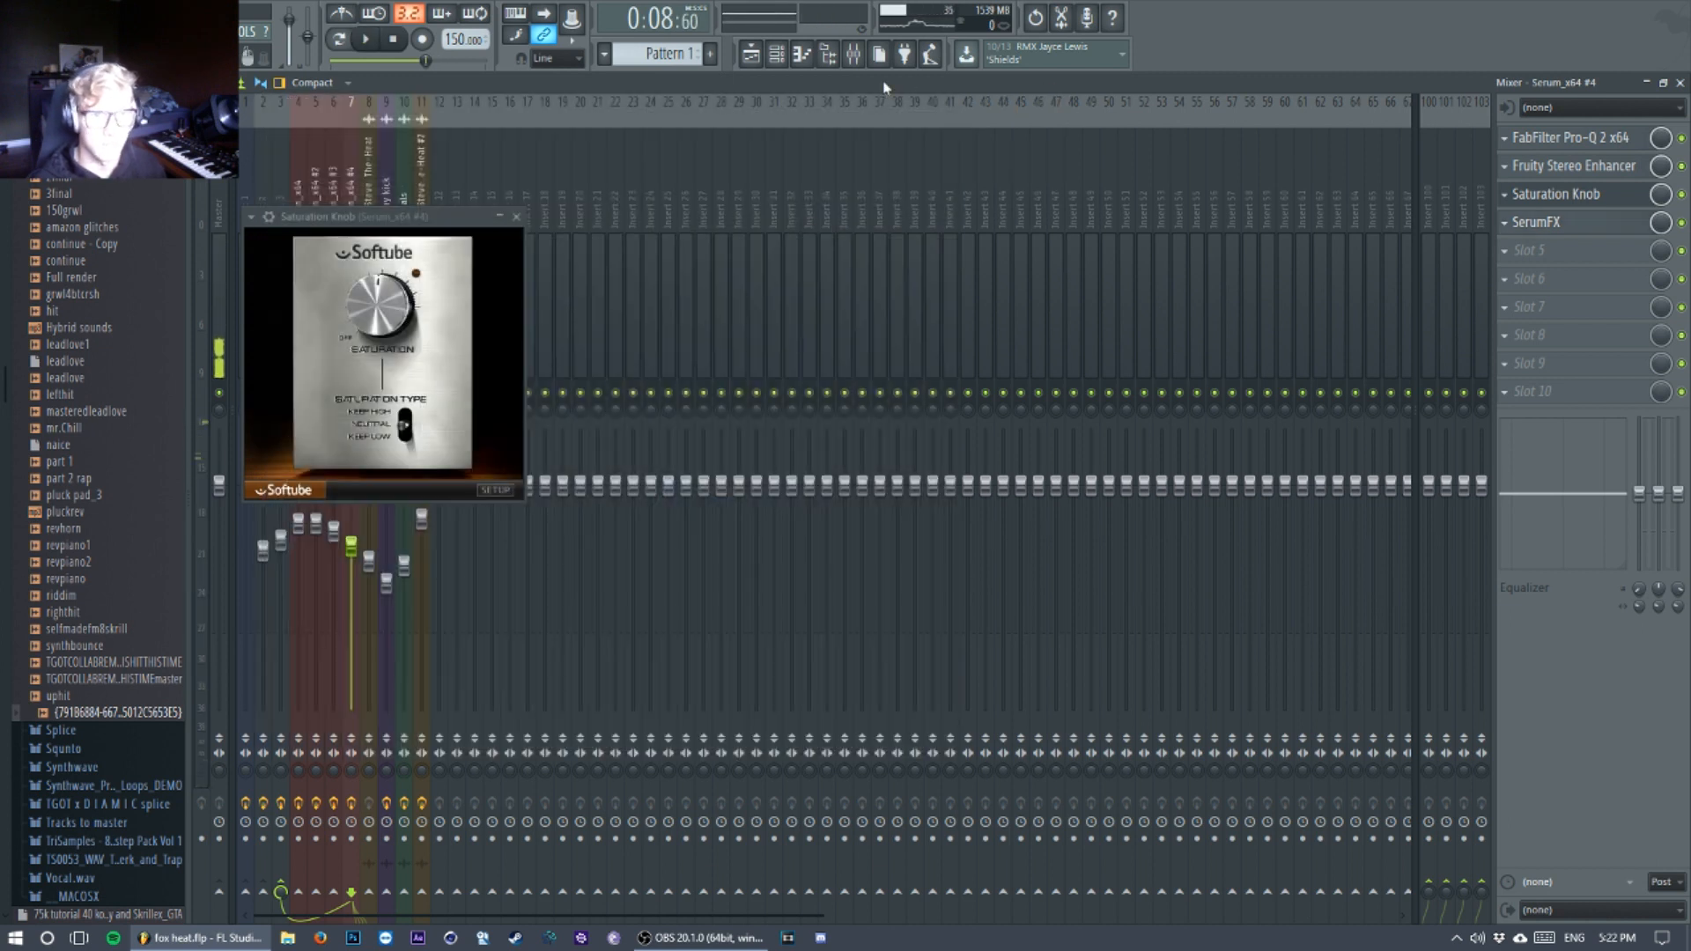
left_click(517, 217)
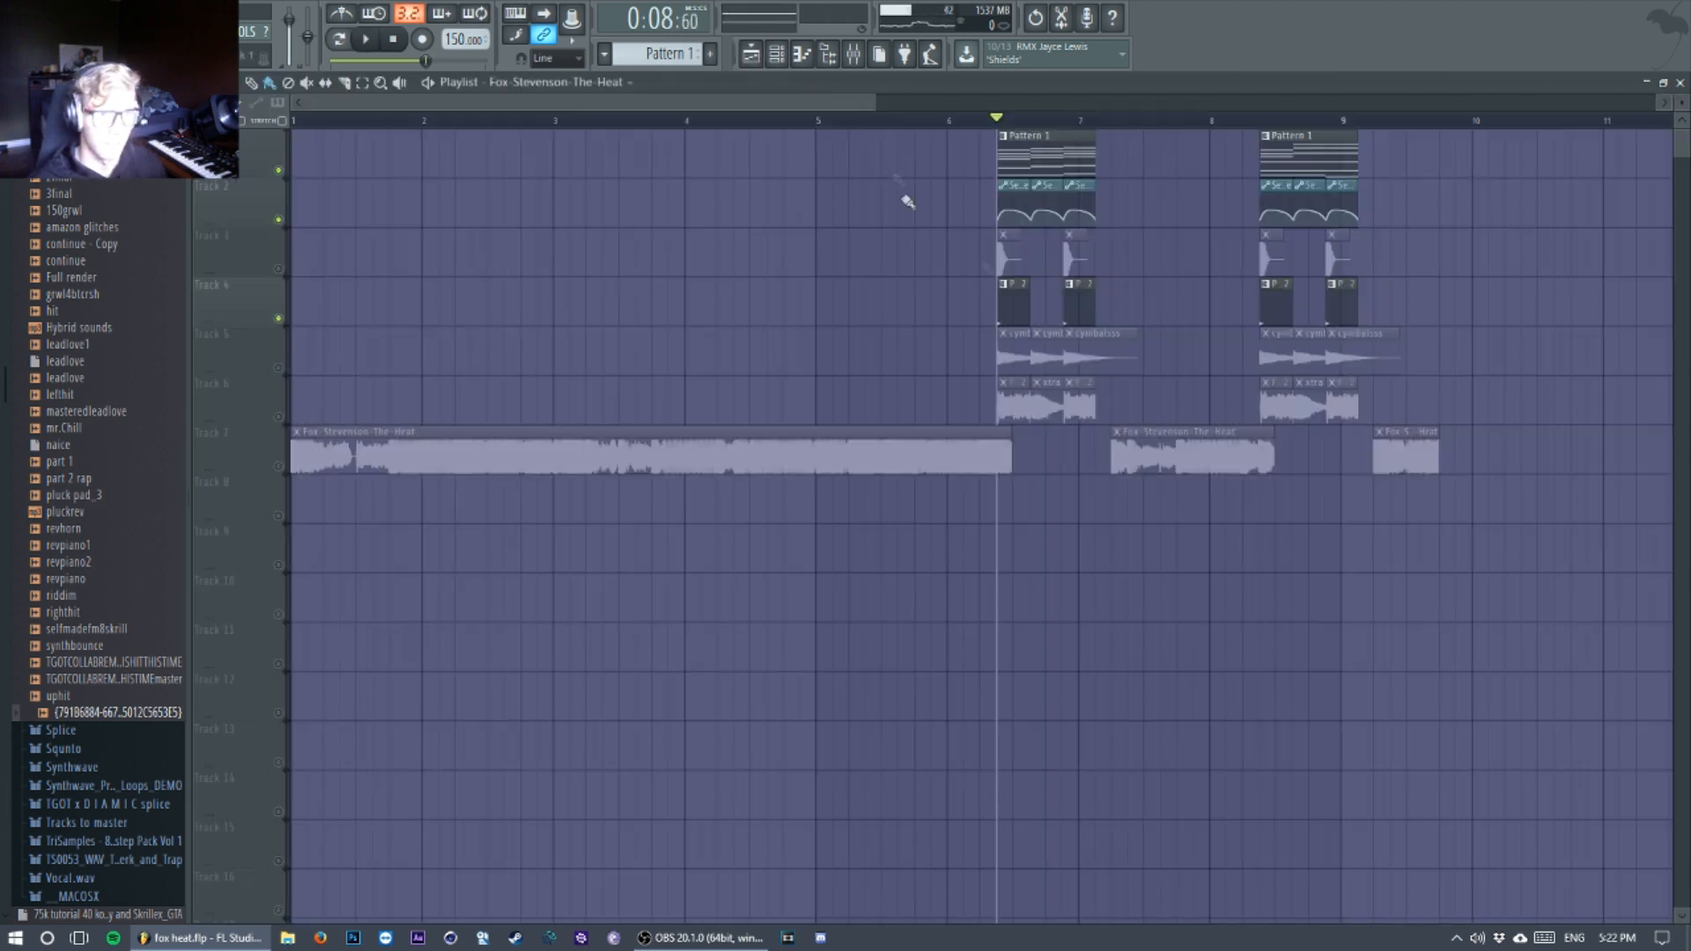
left_click(750, 53)
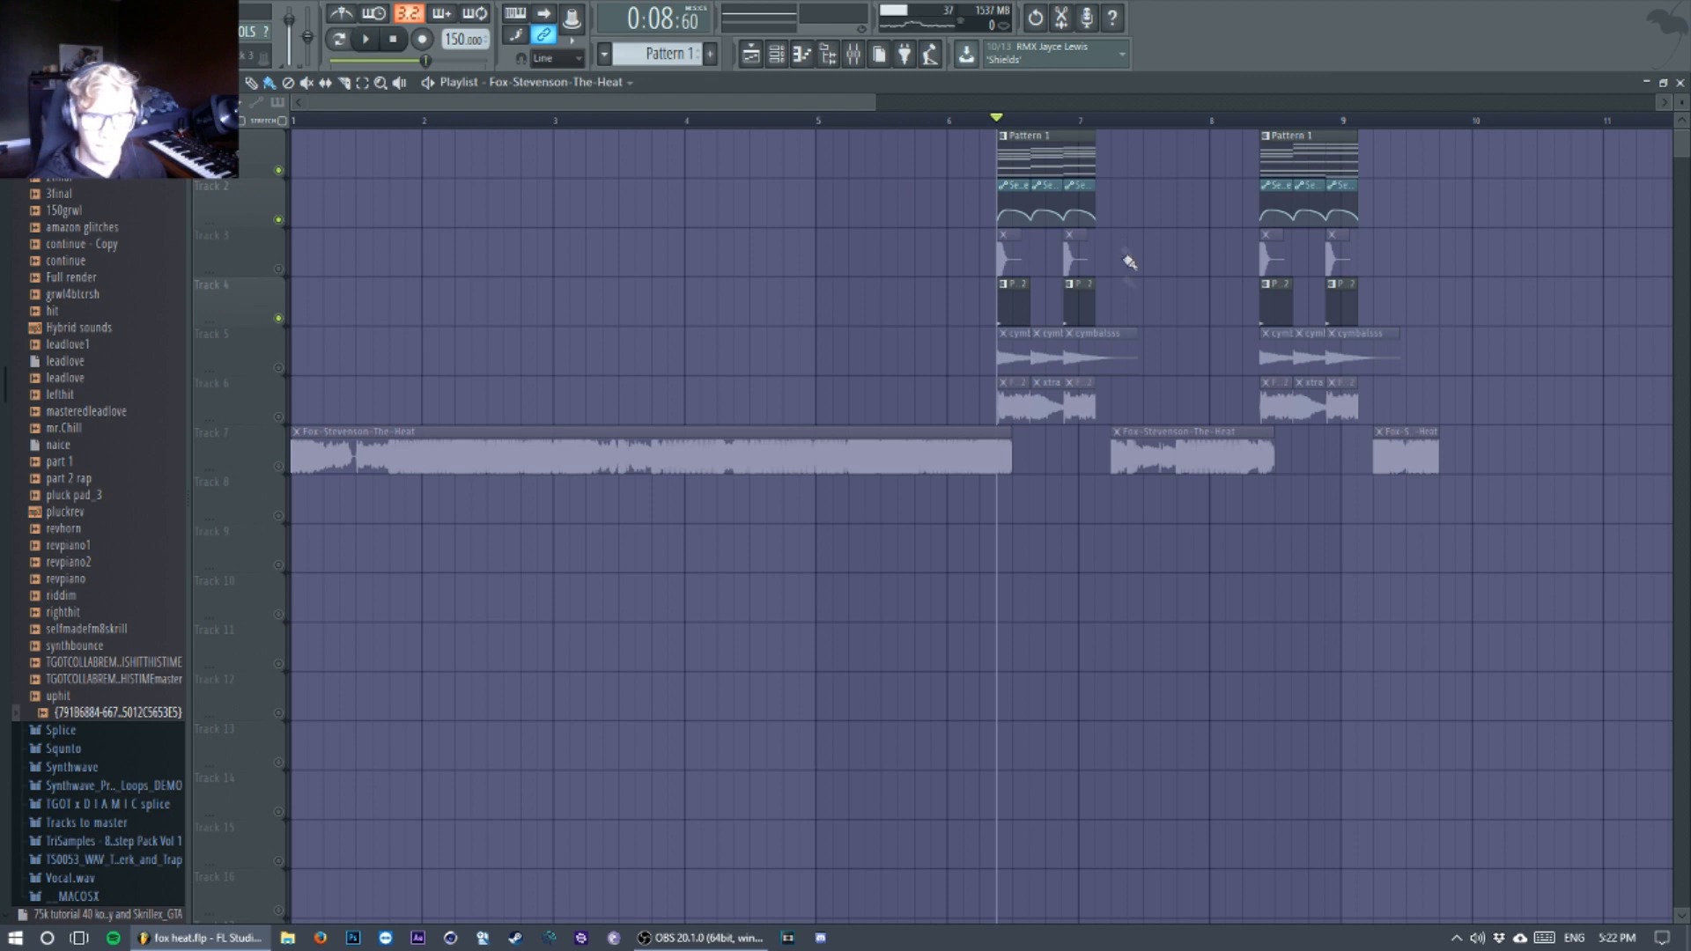
Step: Audition the Pattern 1 chord section and examine the SerumFX frequency automation clips beneath it in the playlist
scroll(1129, 261, "up", 5)
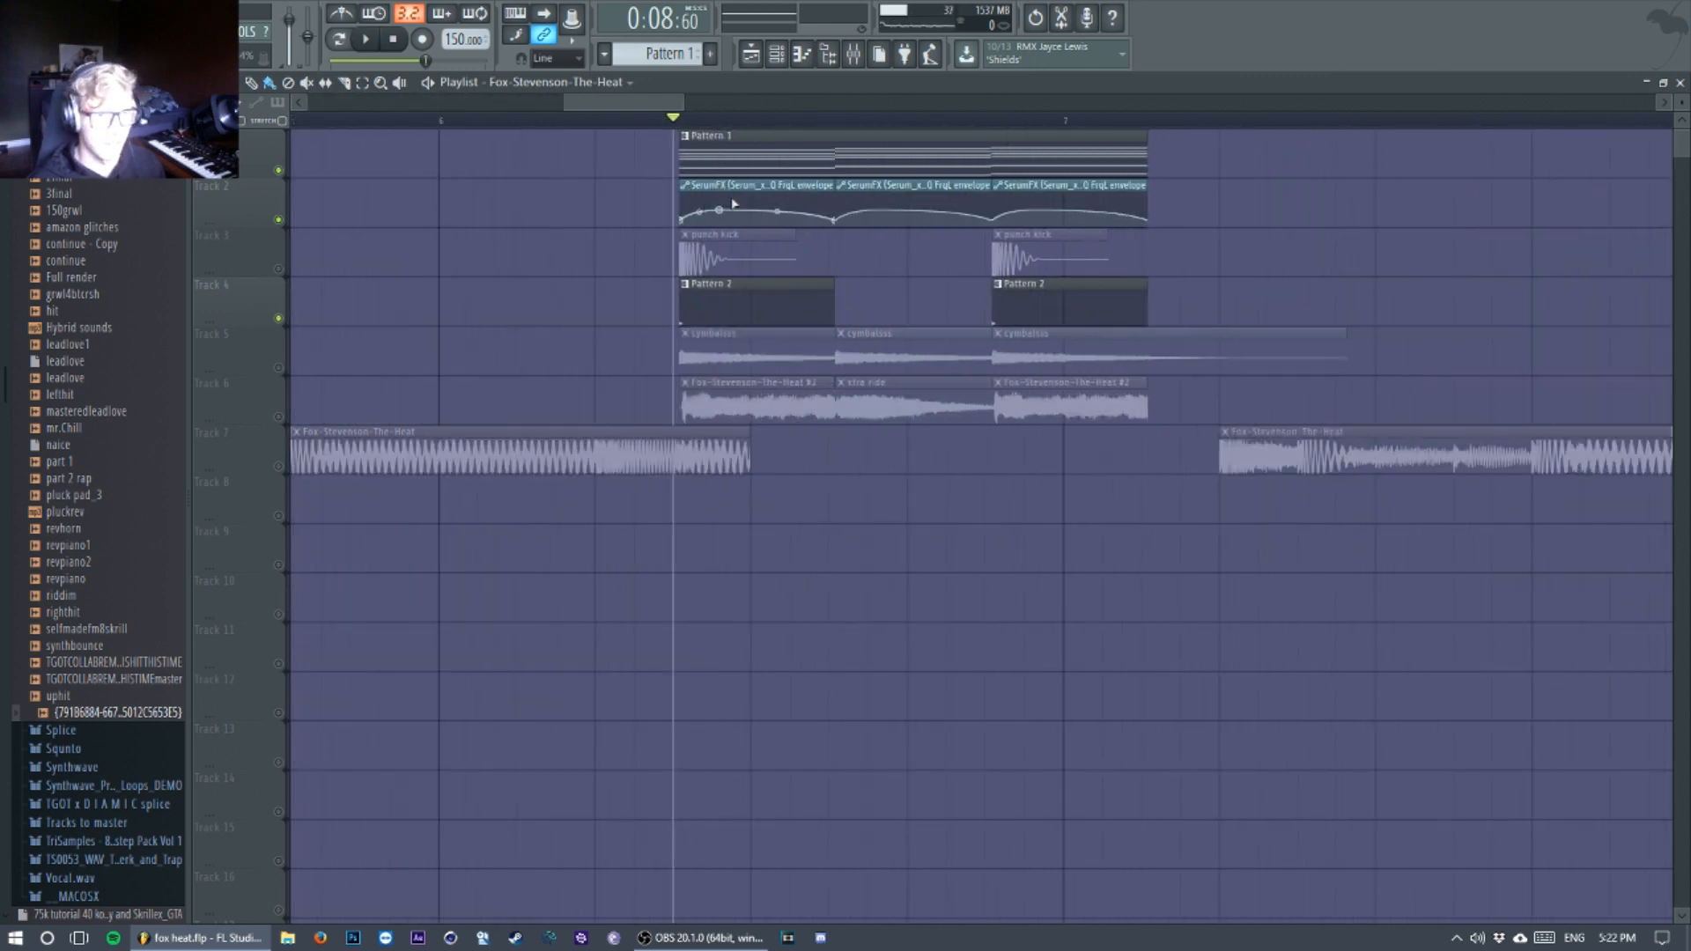
key("space")
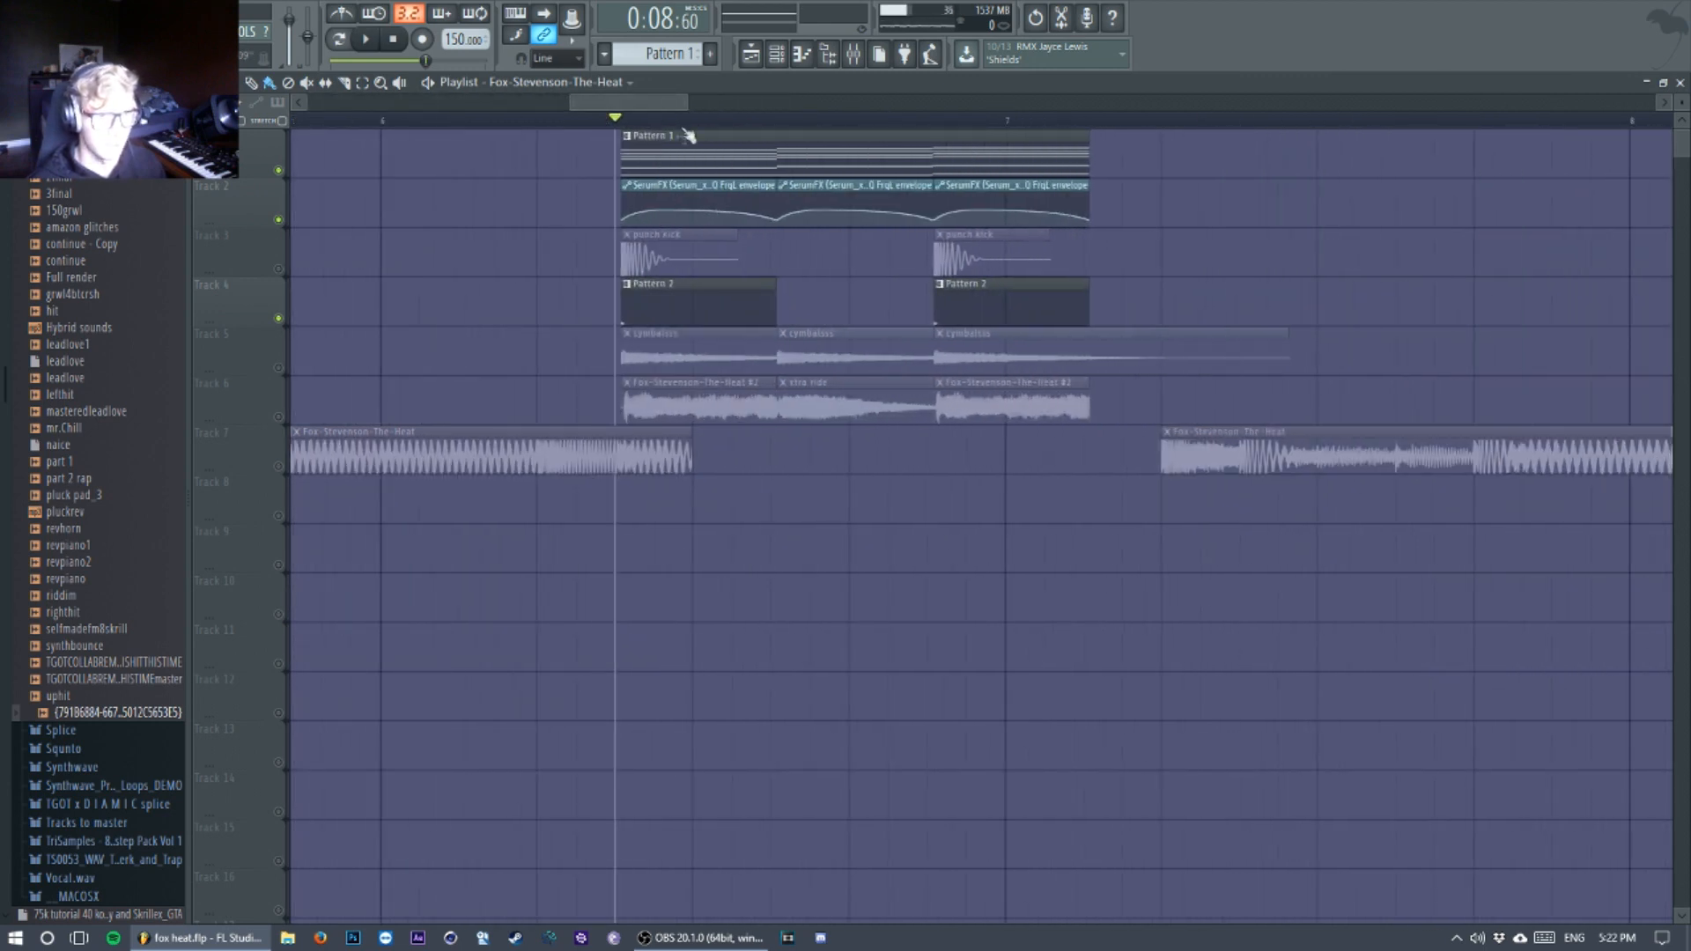
key("space")
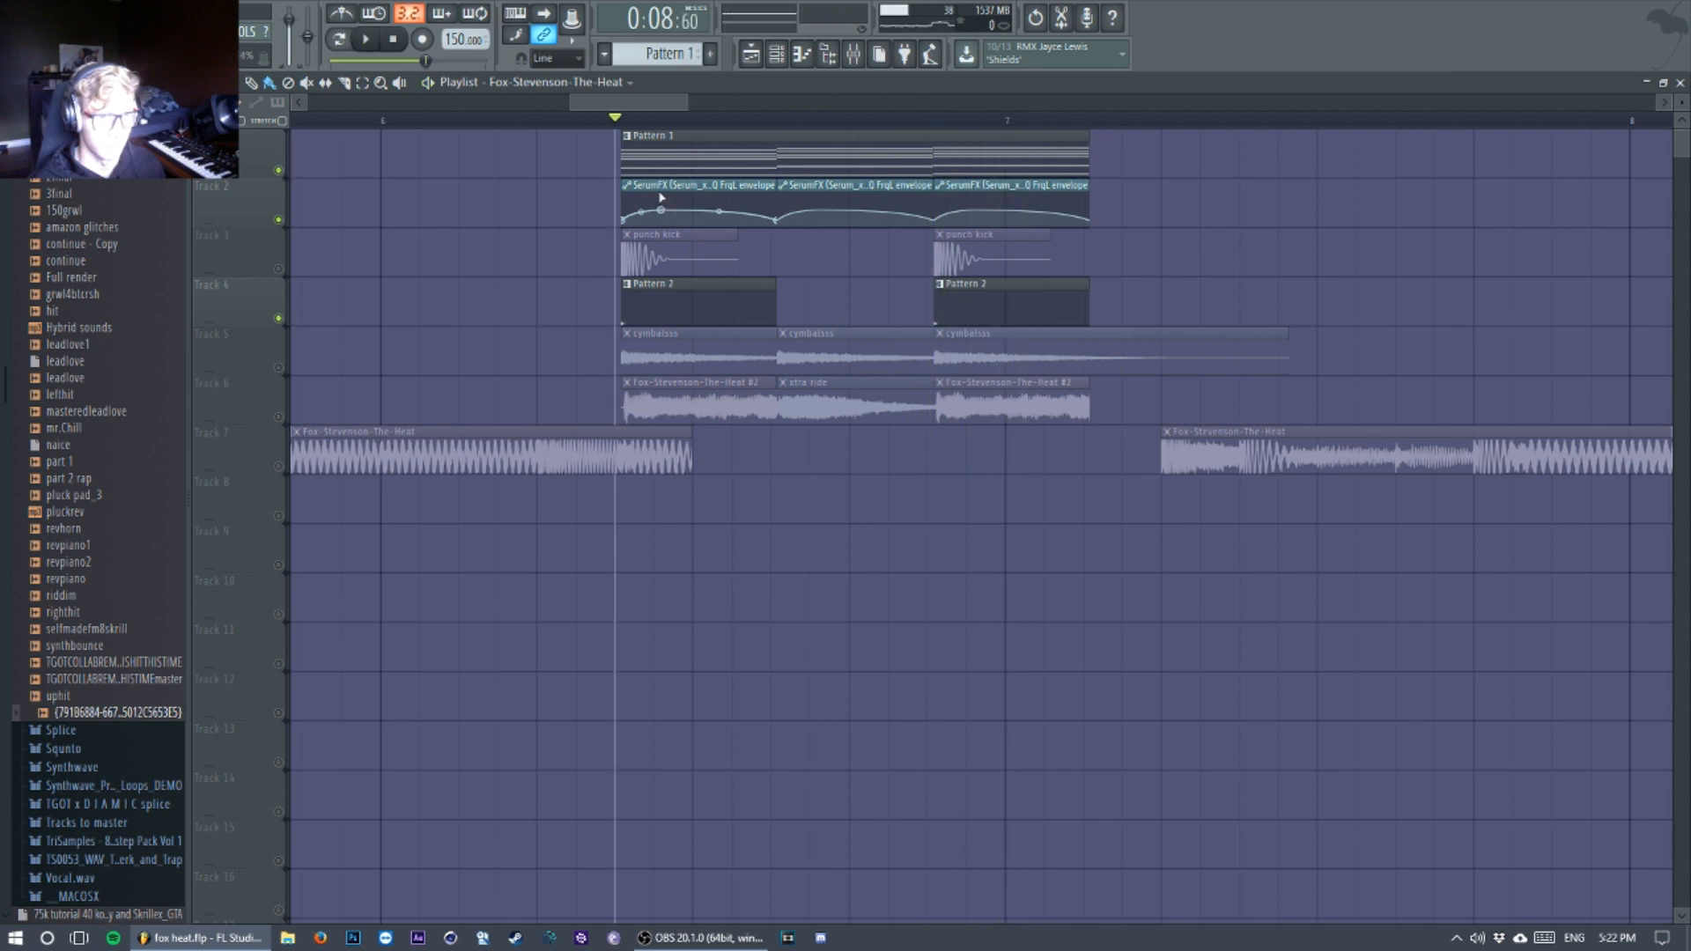
left_click_drag(667, 209, 663, 195)
key("space")
Step: Open the Serum_x64 #2 channel from the channel rack and audition its Fox Stevenson Heat Vowel patch
key("space")
key("F5")
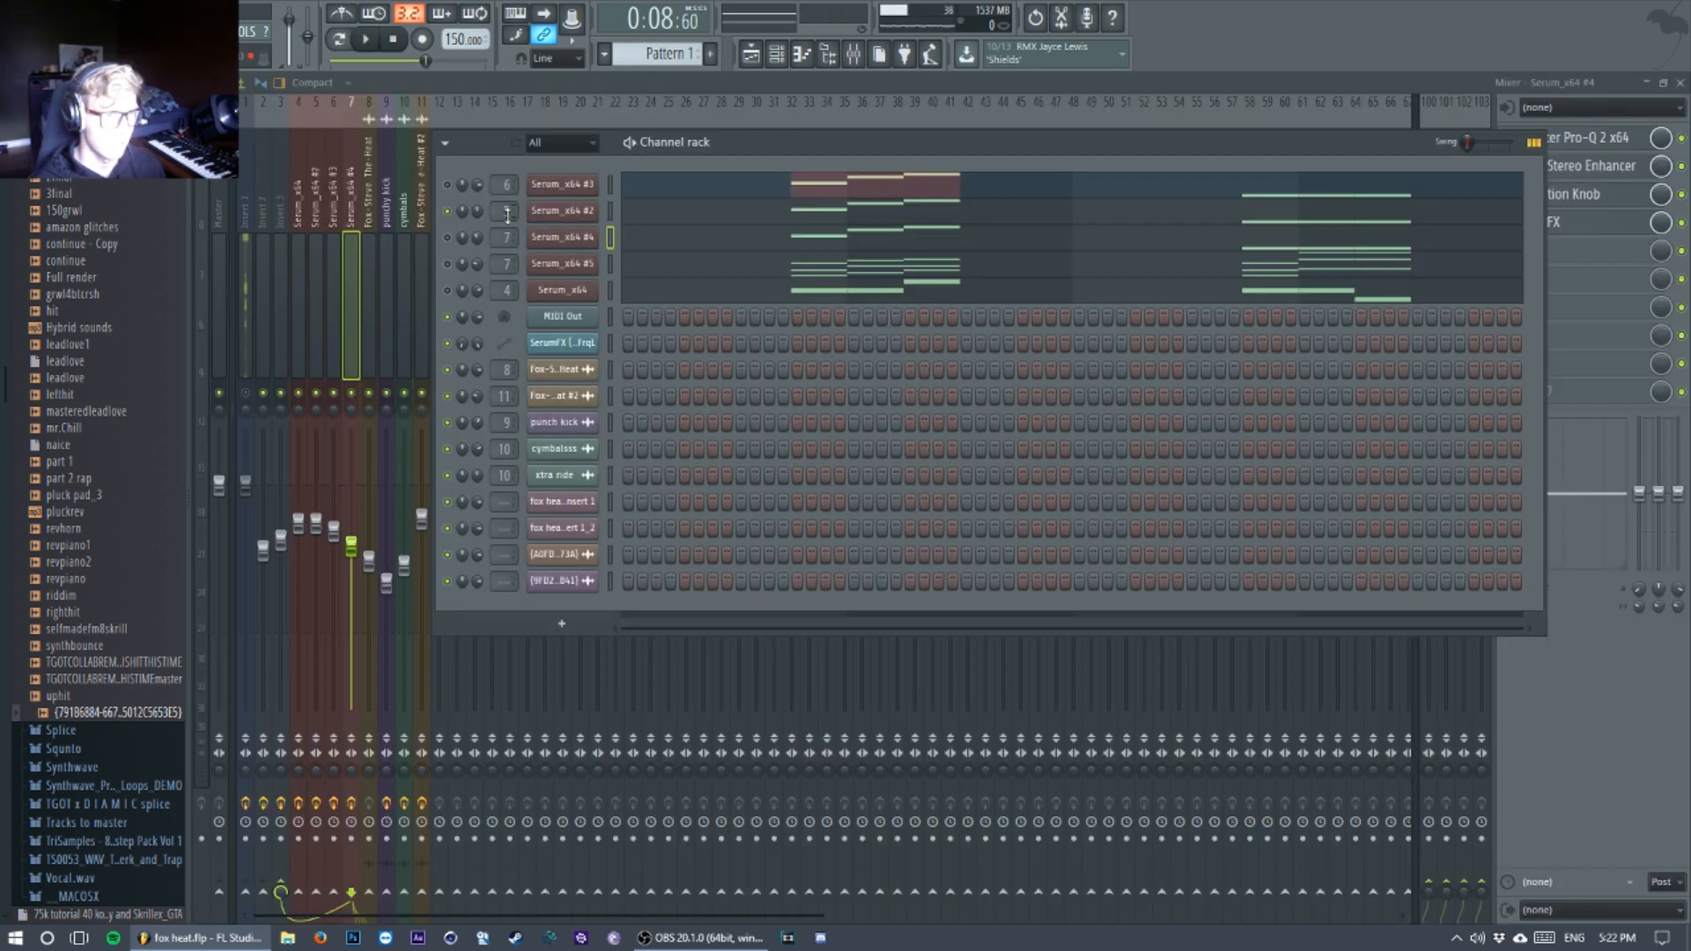
left_click(563, 213)
left_click_drag(719, 88, 796, 97)
key("space")
key("space")
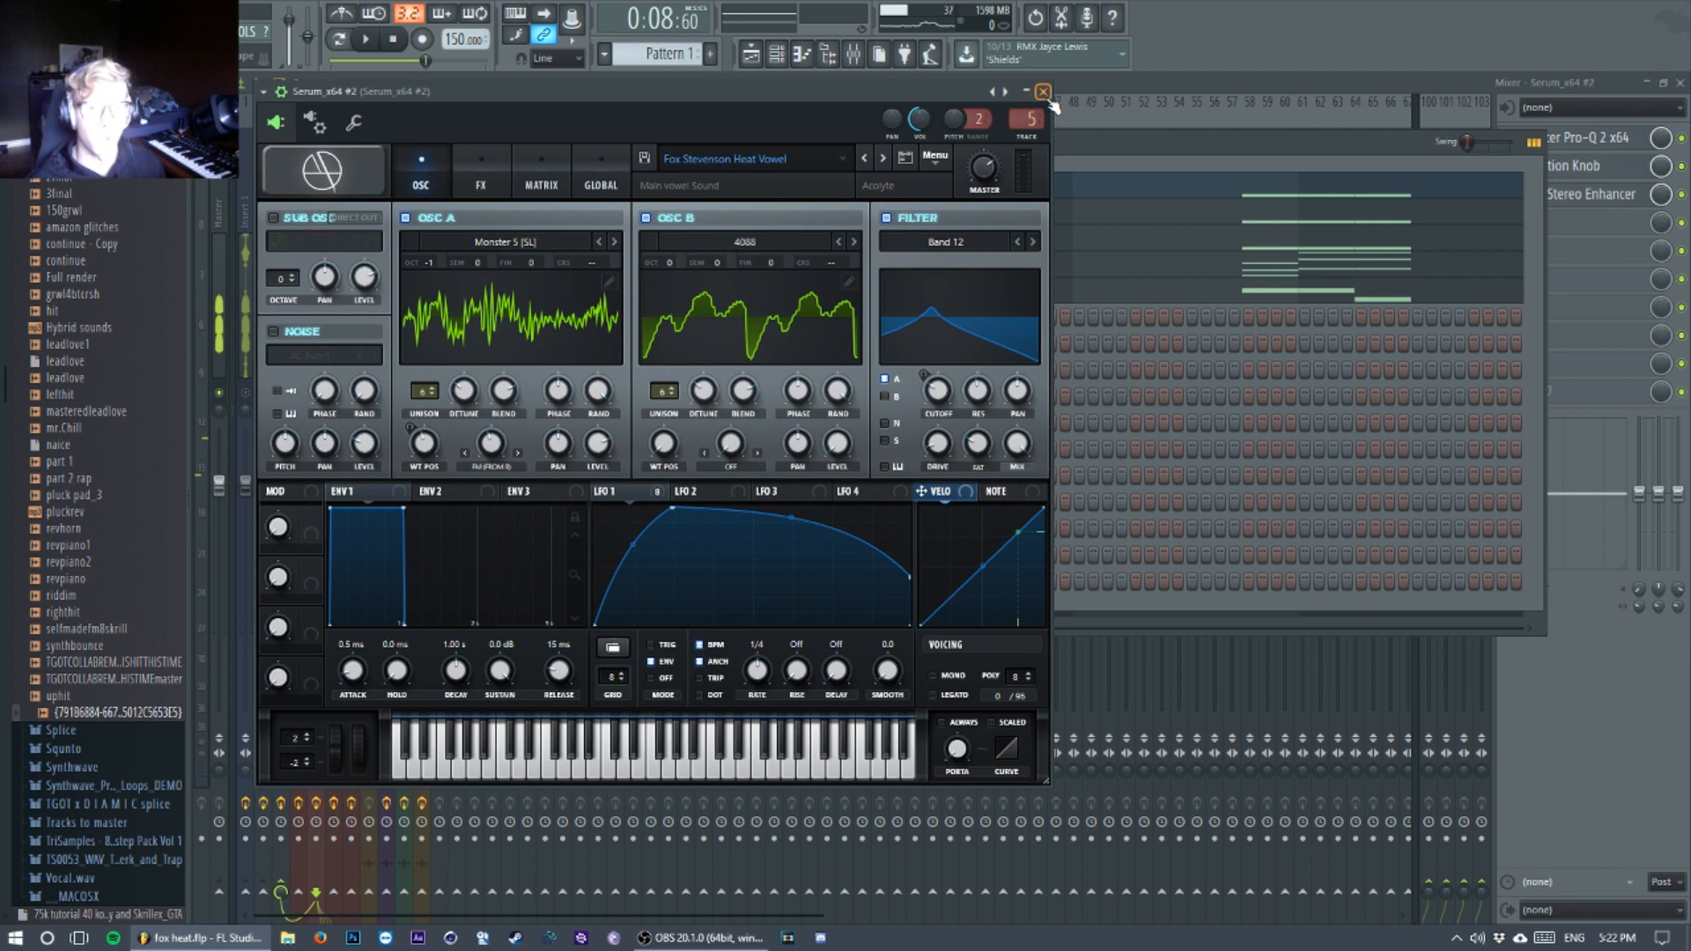
Step: Close the Serum_x64 #2 window and audition the layers while watching the mixer tracks
left_click(1043, 92)
left_click(317, 138)
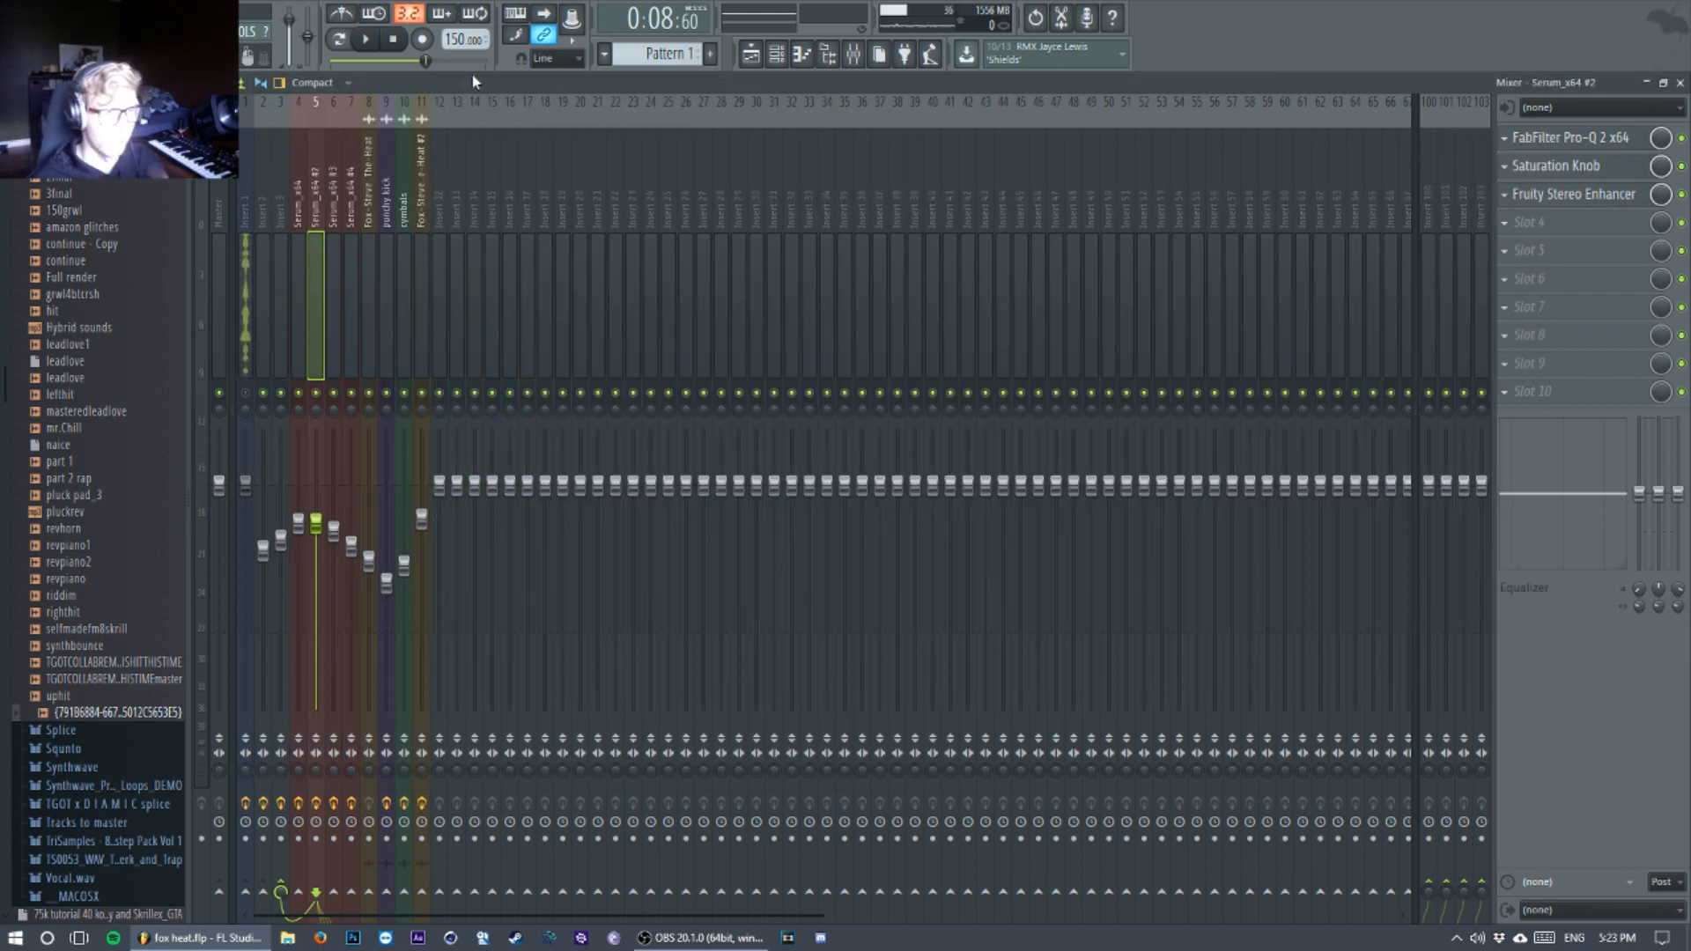
key("space")
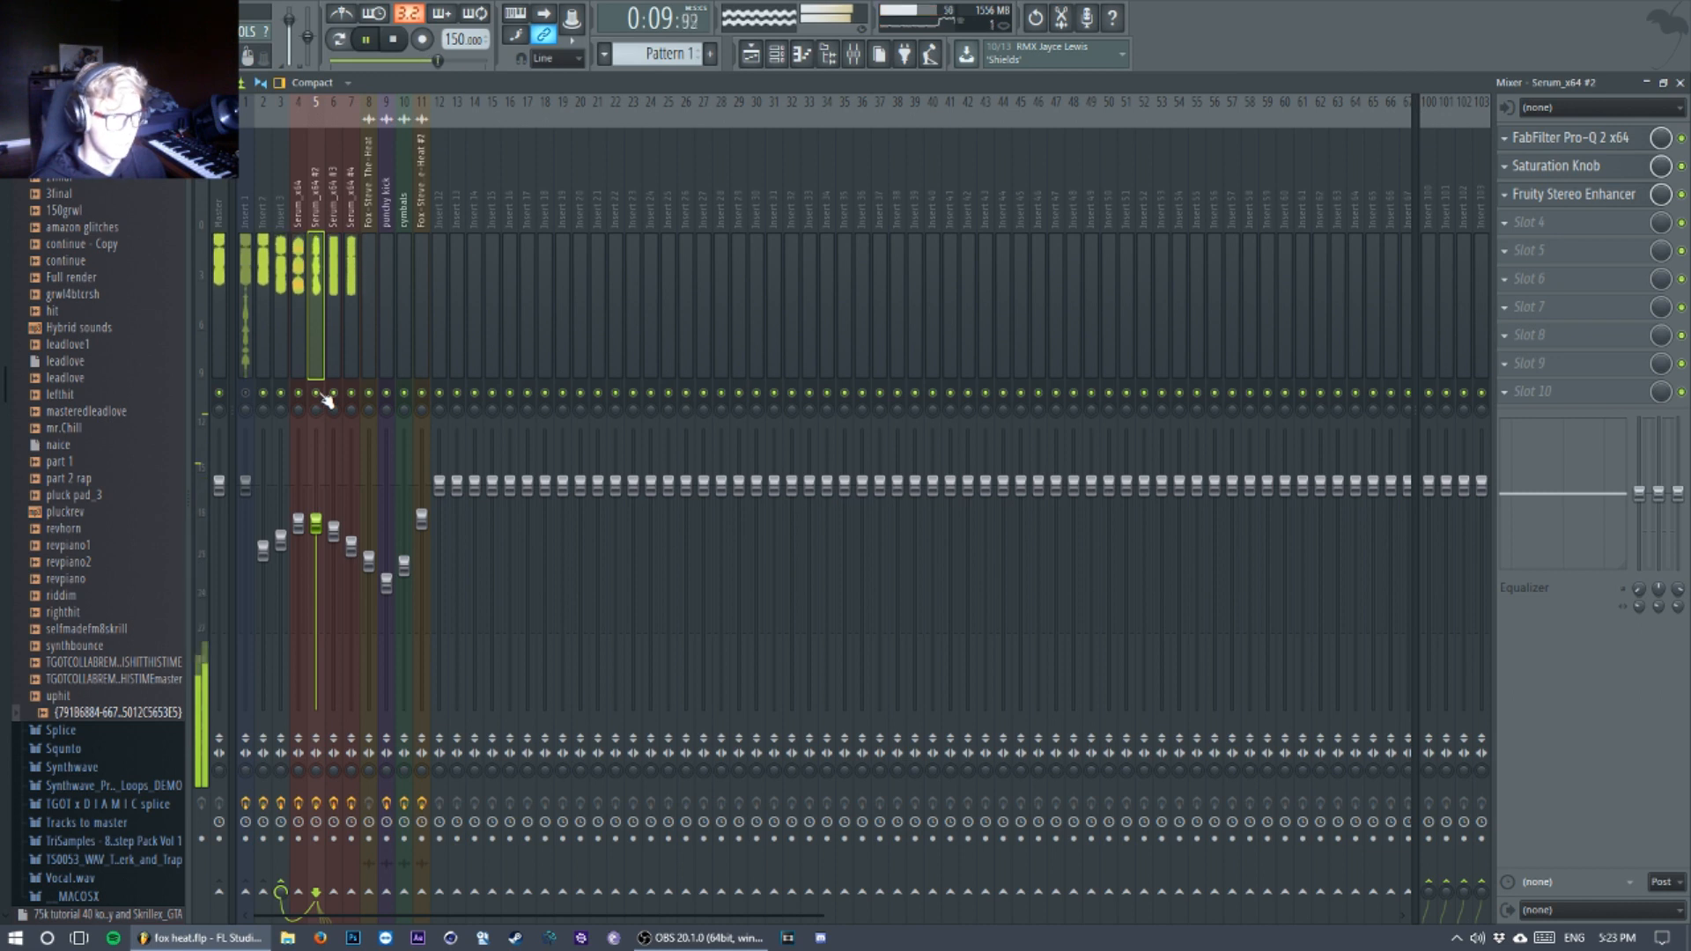
key("space")
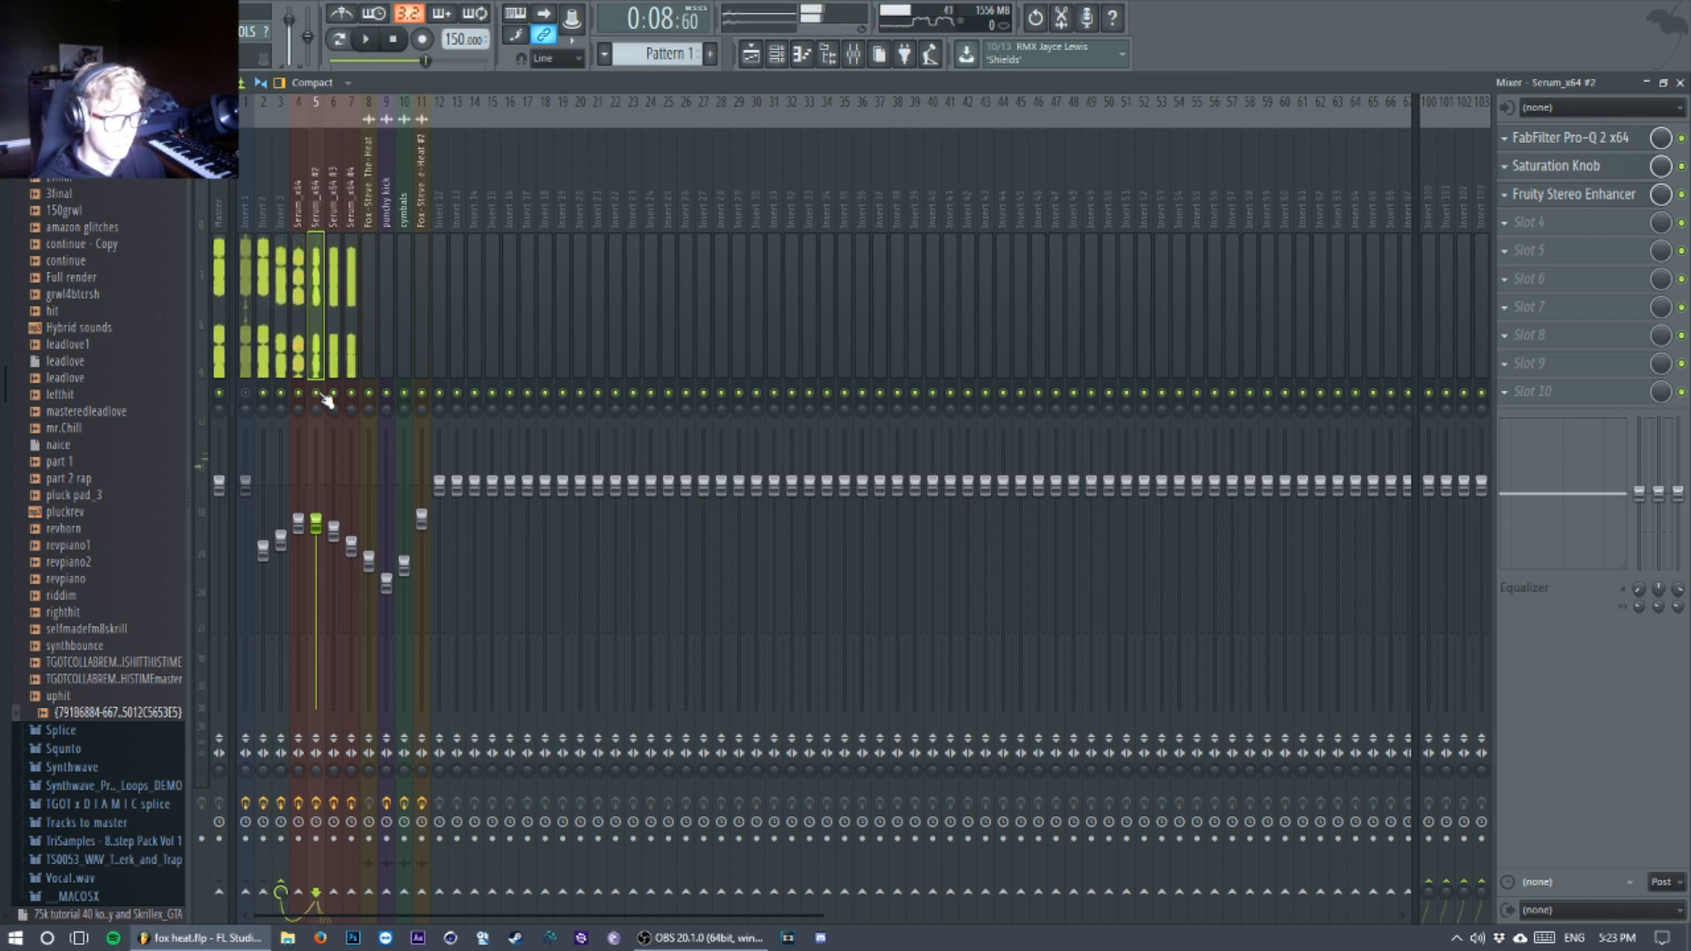
Step: Reopen Serum_x64 #2 and examine where oscillator A's wavetable sits in the Spectral category
left_click(791, 56)
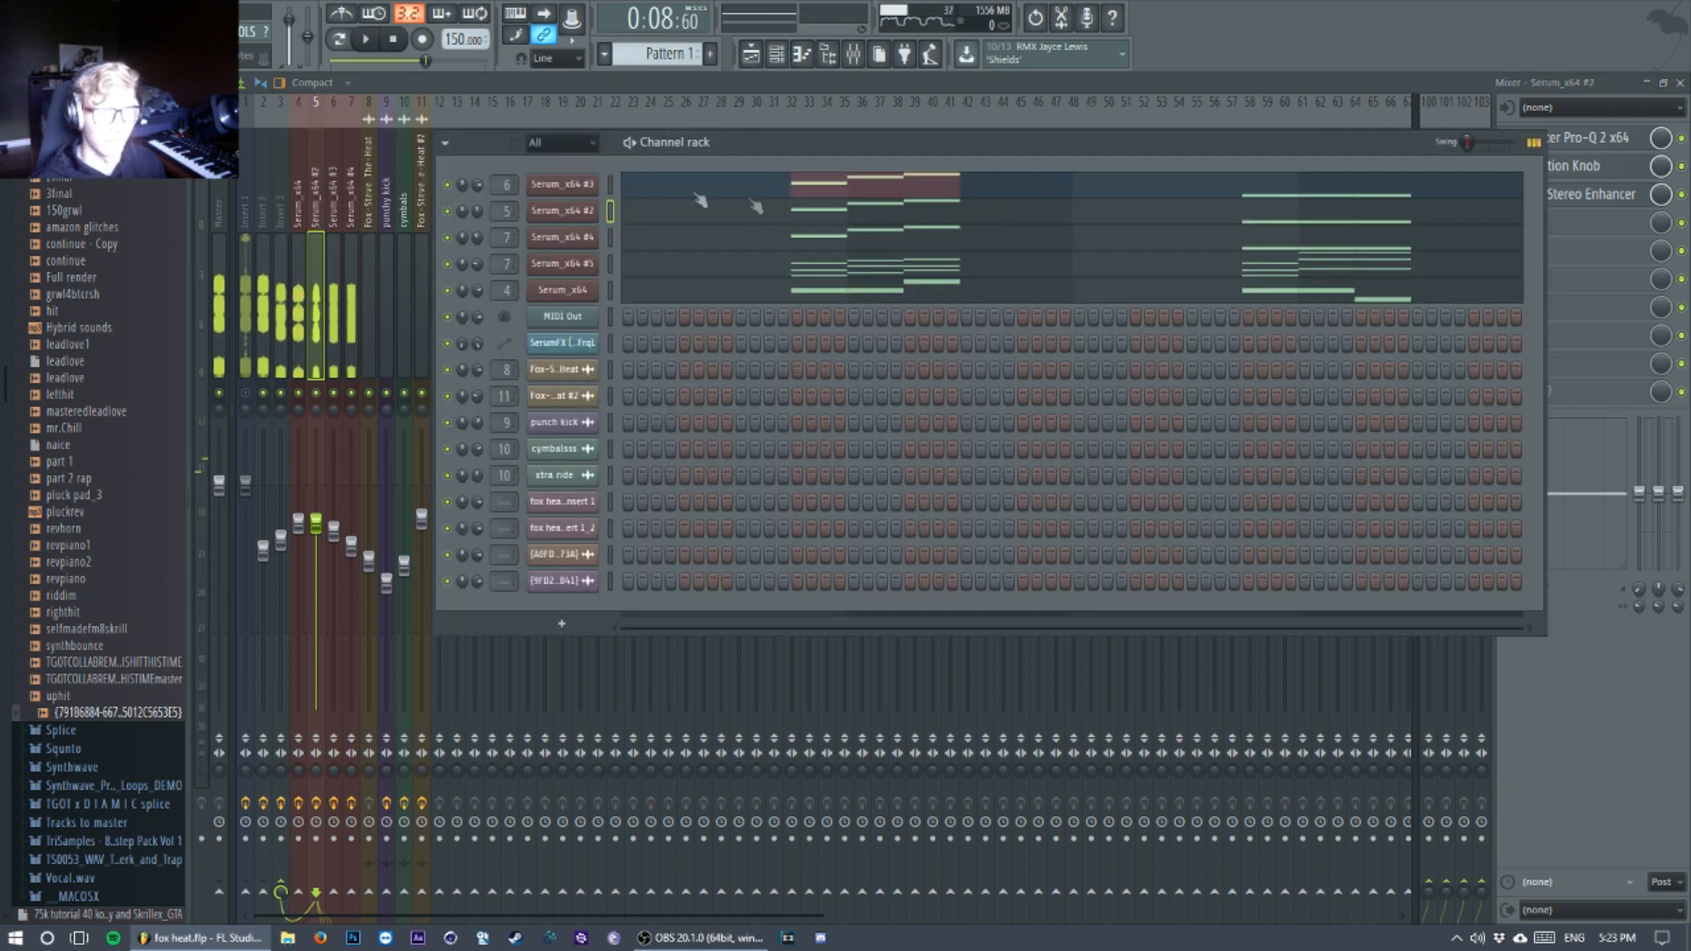
left_click(571, 212)
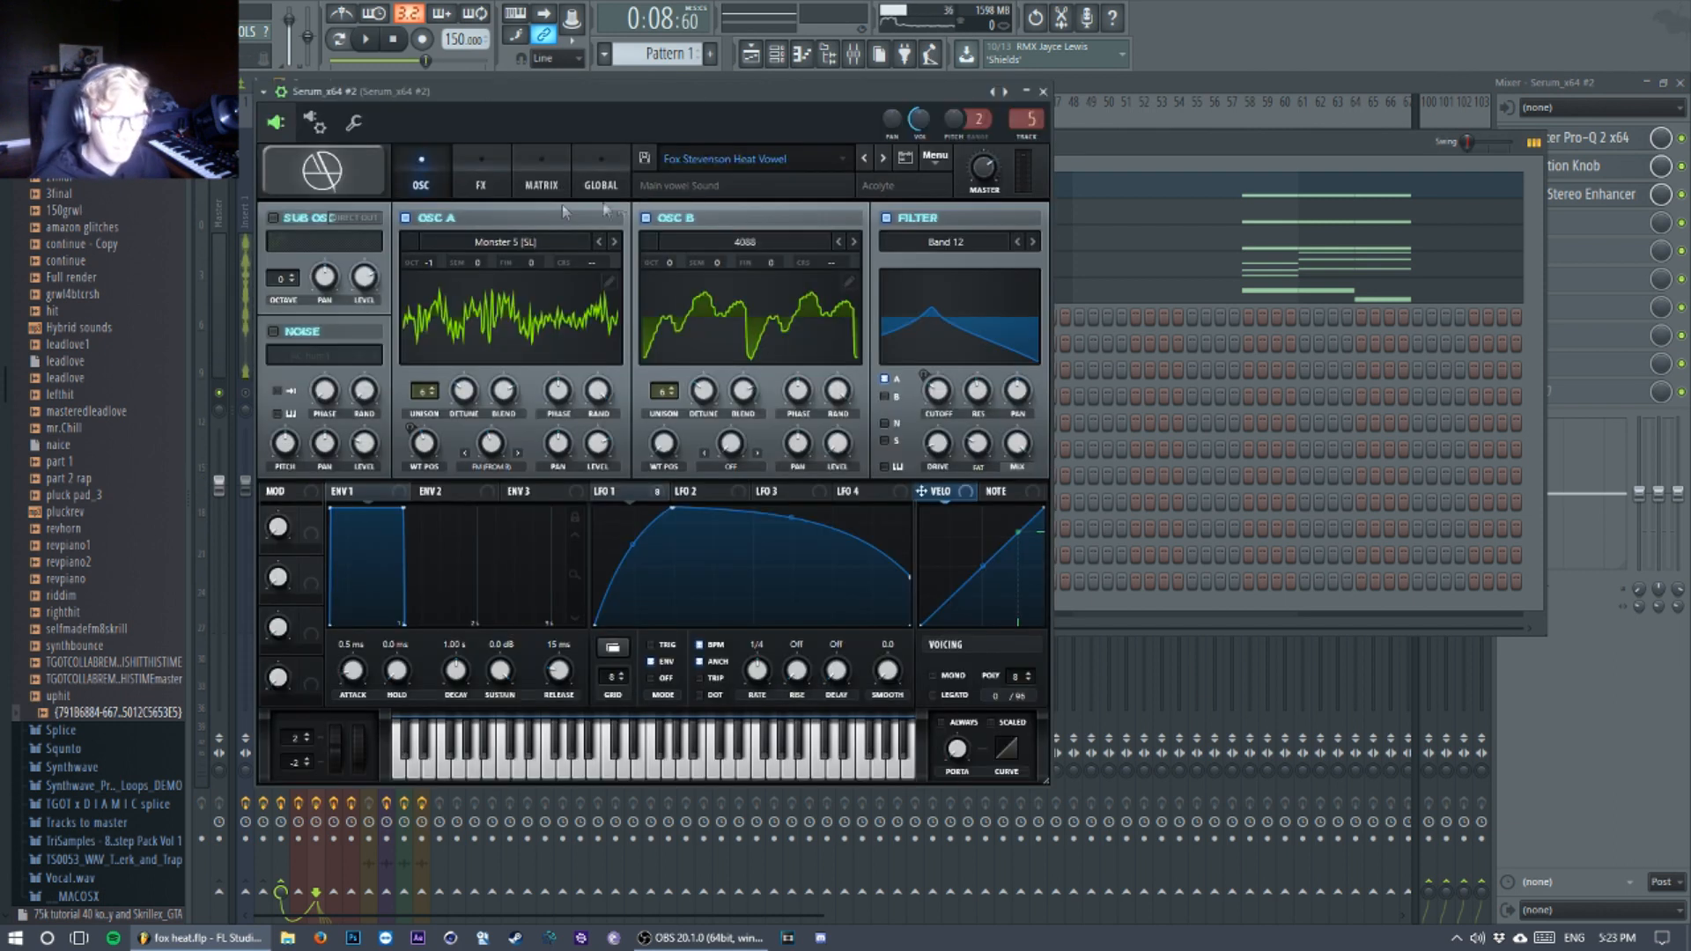
left_click_drag(1075, 139, 1094, 140)
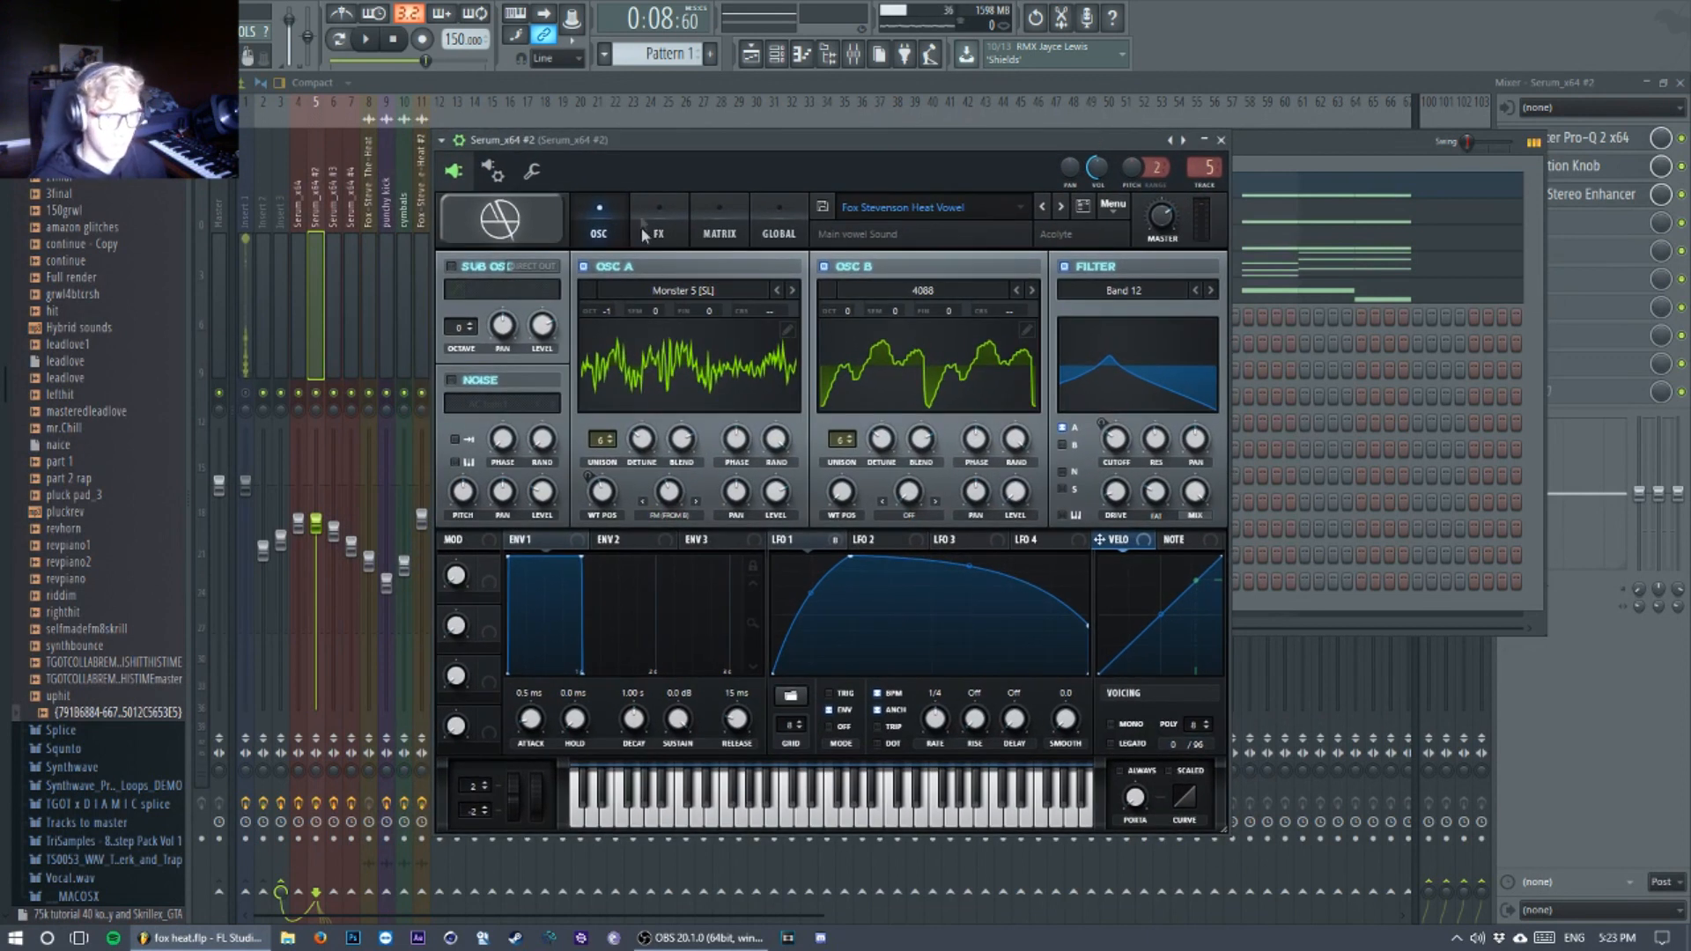
left_click(685, 289)
mouse_move(673, 638)
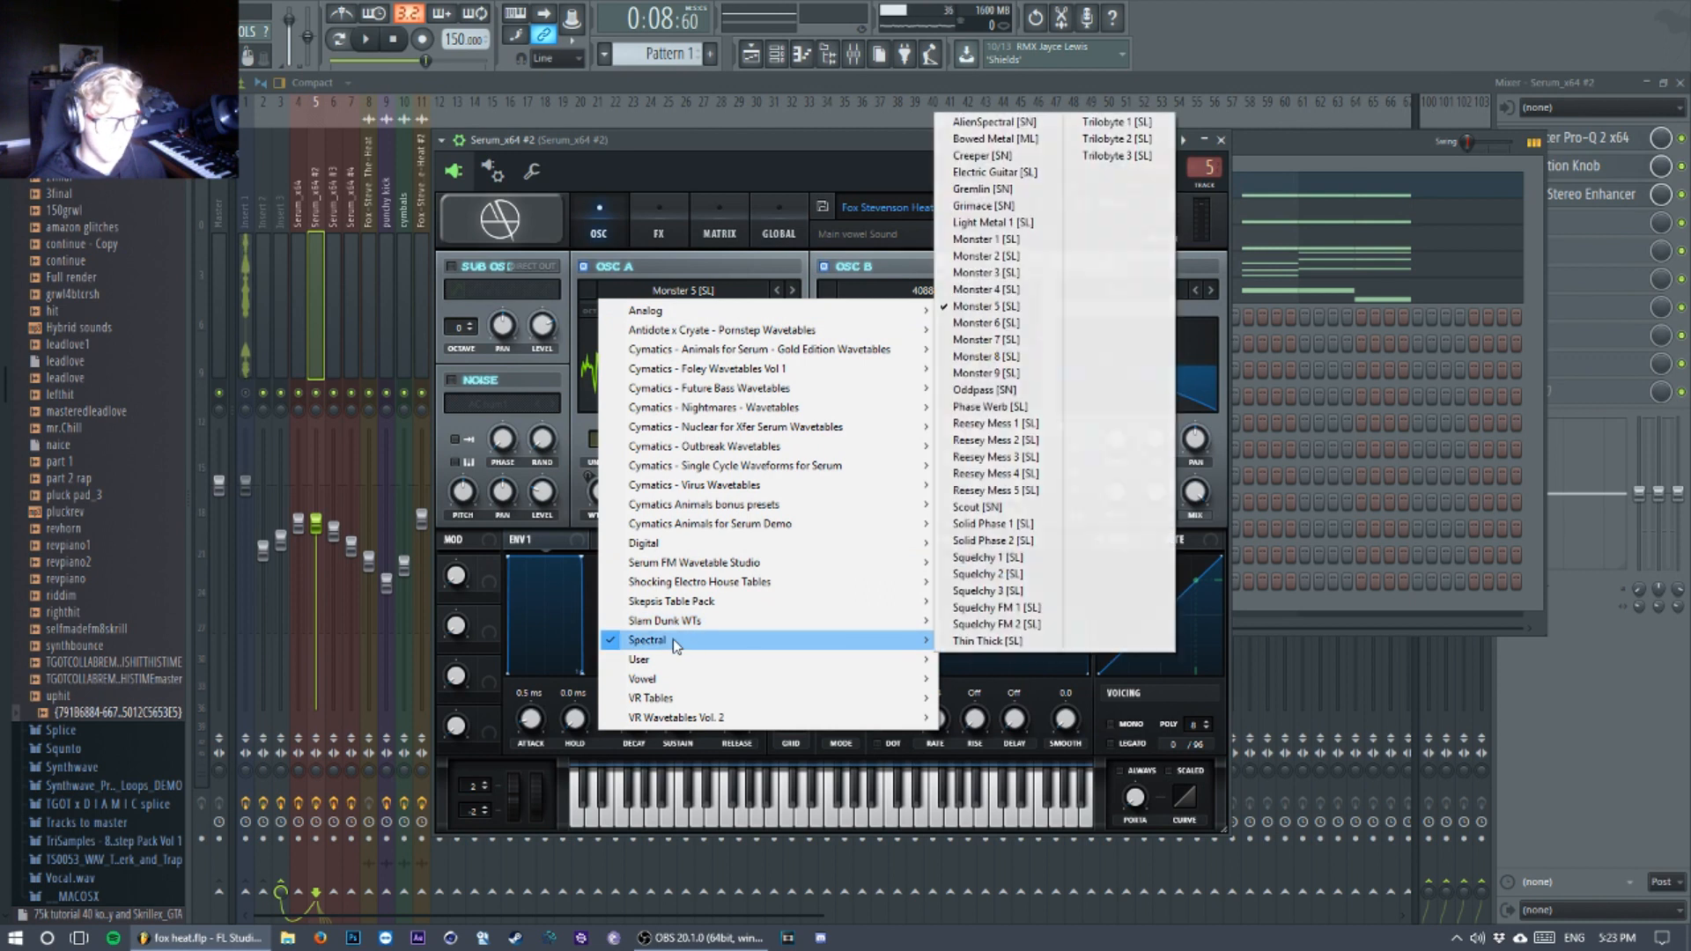
left_click(521, 373)
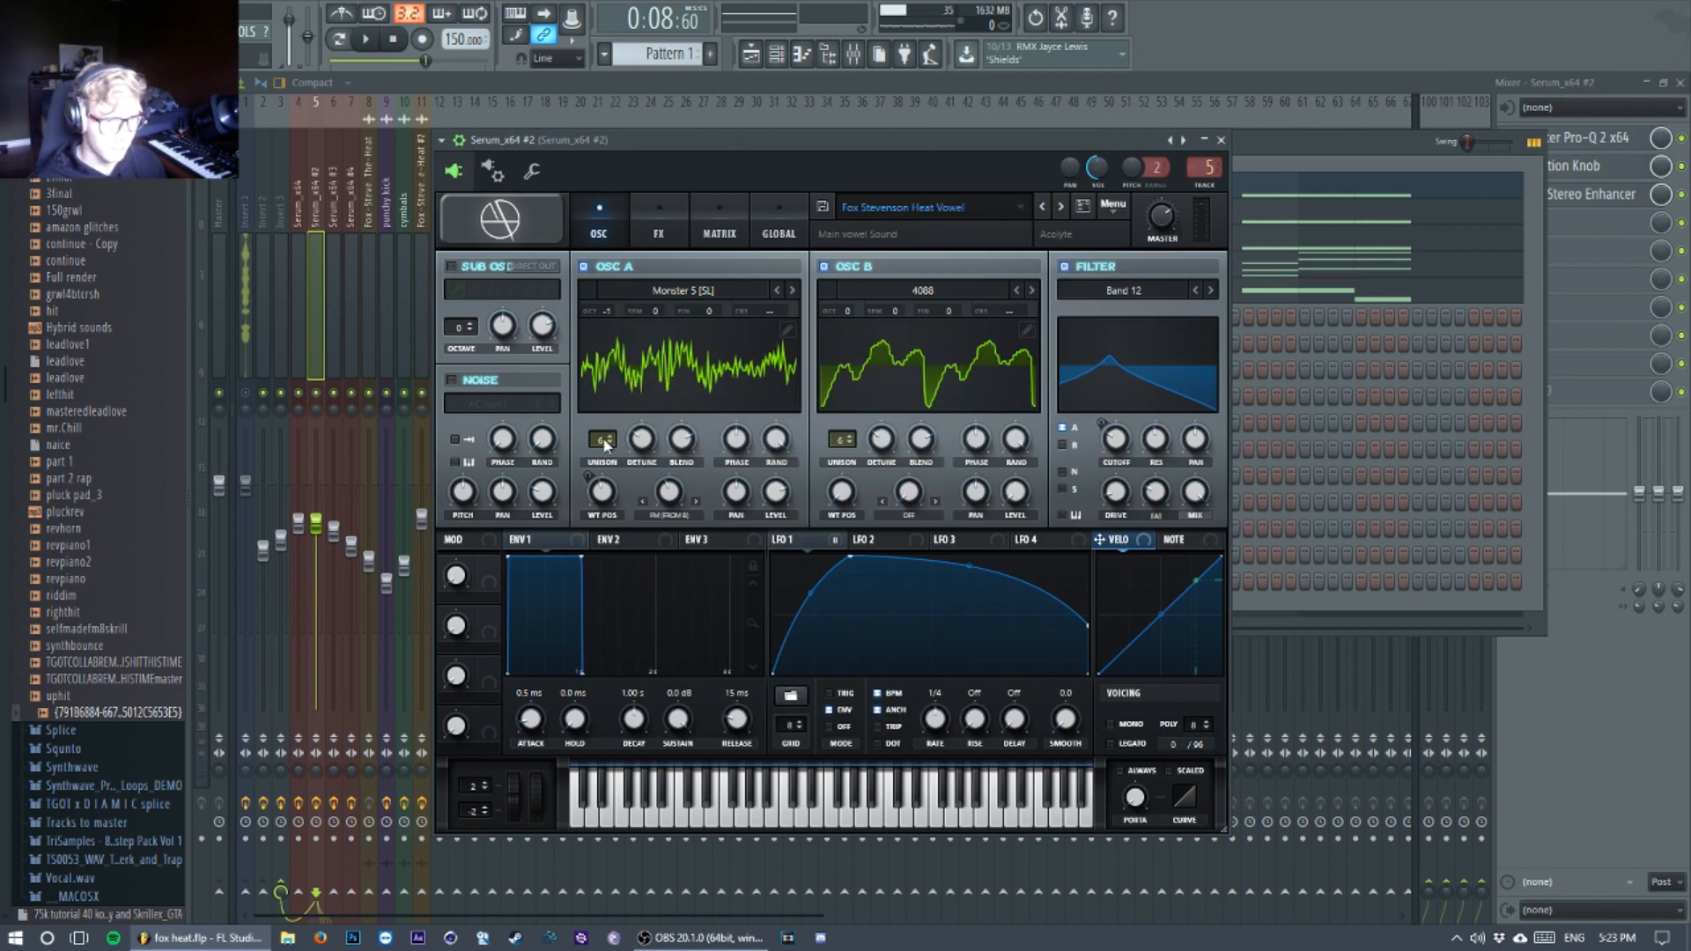
Step: Examine oscillator A's unison detune, wavetable position and FM warp amount
mouse_move(648, 452)
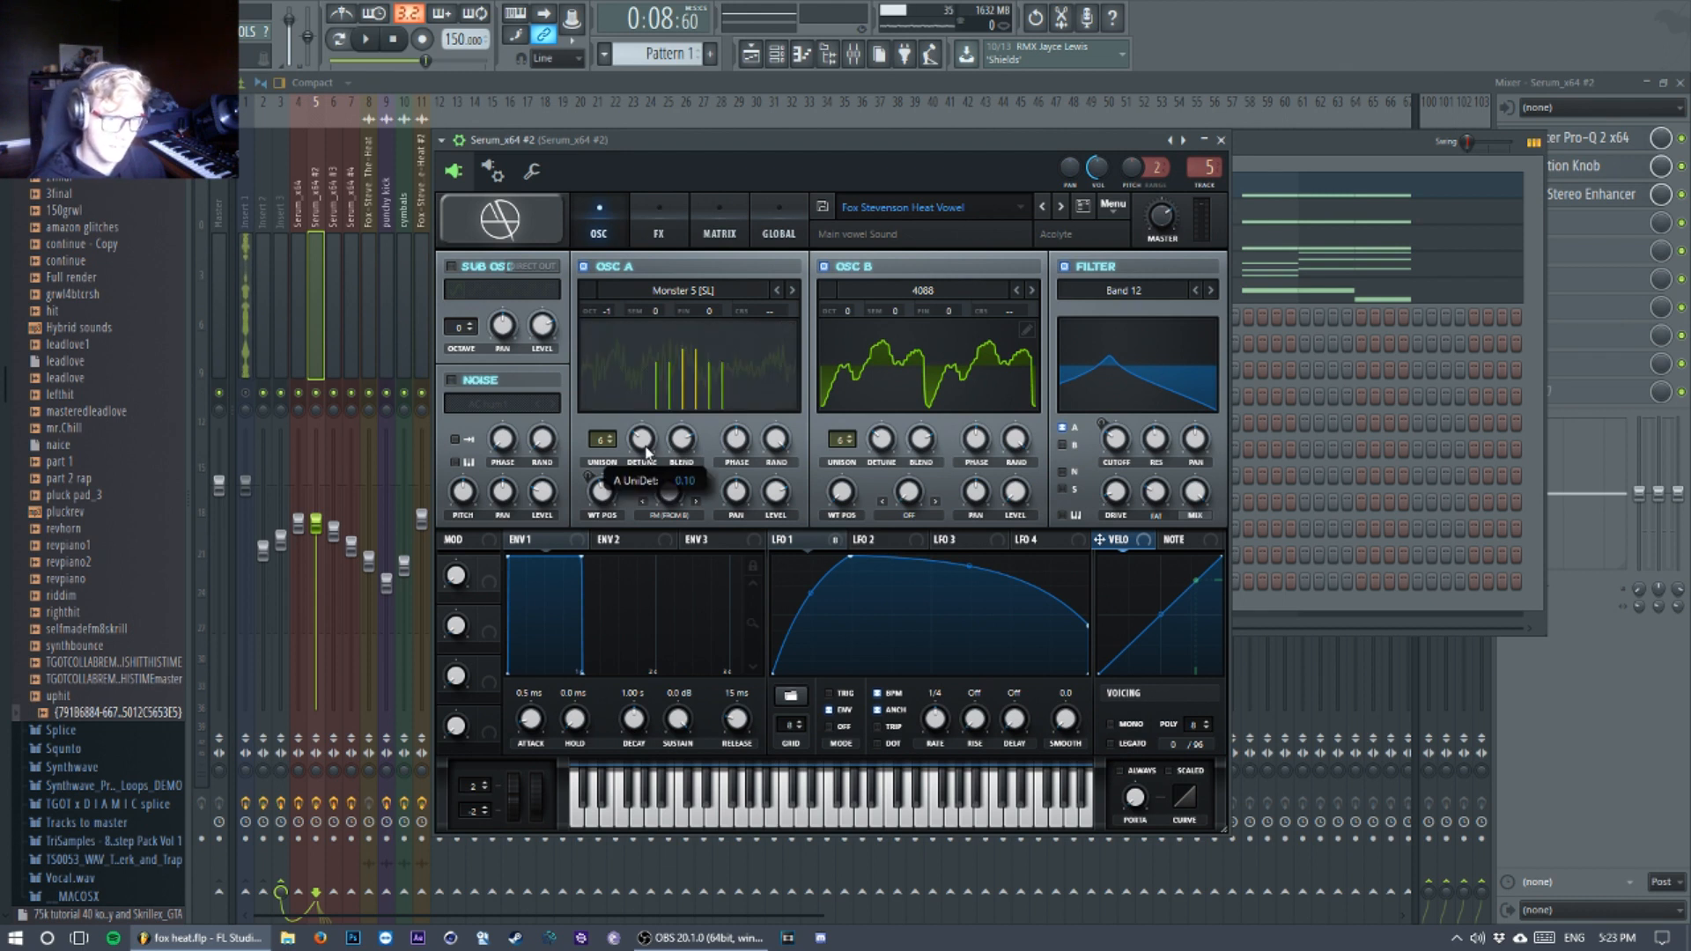
mouse_move(604, 496)
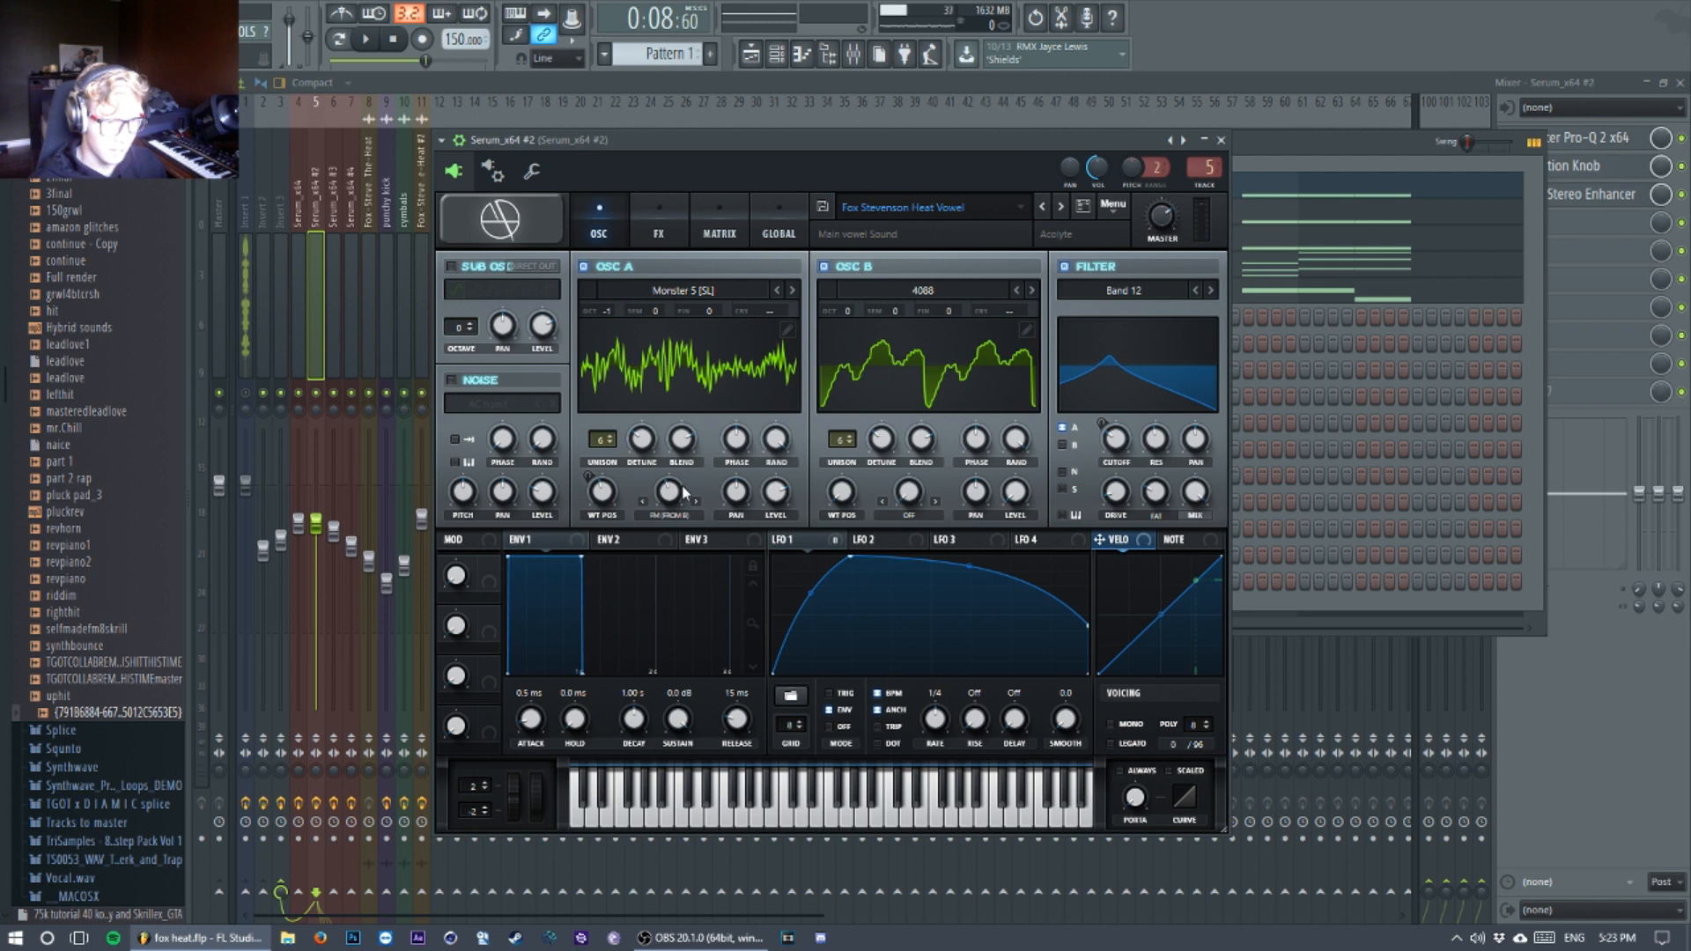
mouse_move(685, 493)
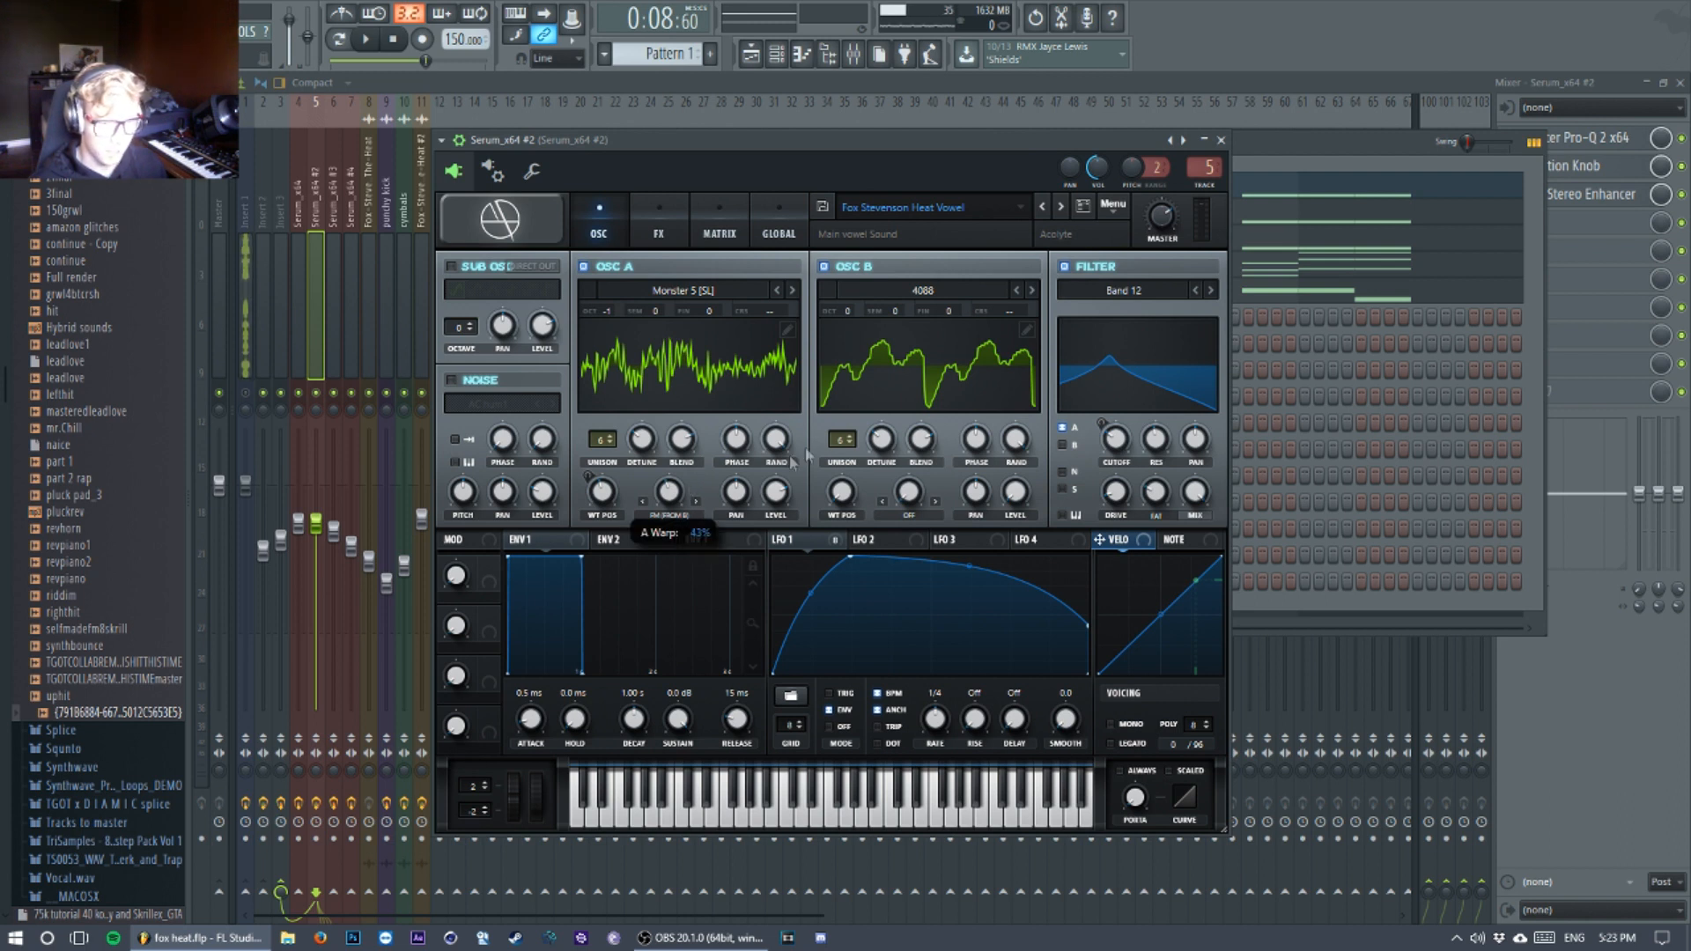
Step: Examine oscillator B's wavetable choice along with its unison and detune settings
left_click(954, 300)
mouse_move(933, 308)
left_click(935, 269)
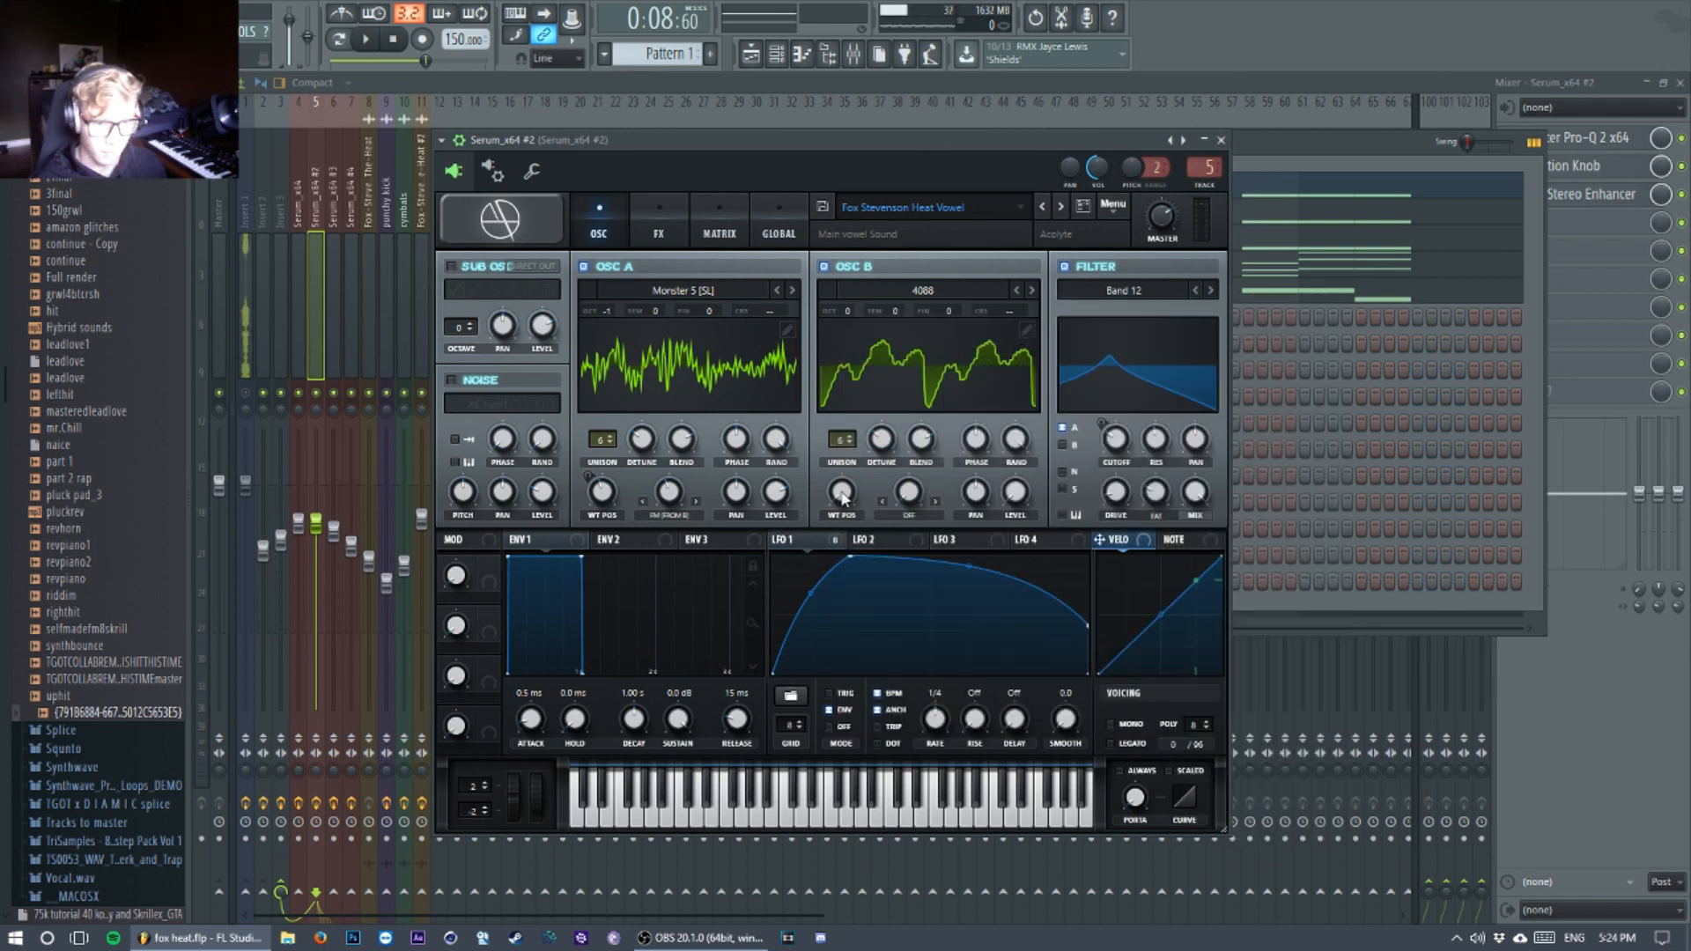
left_click(837, 445)
left_click(881, 446)
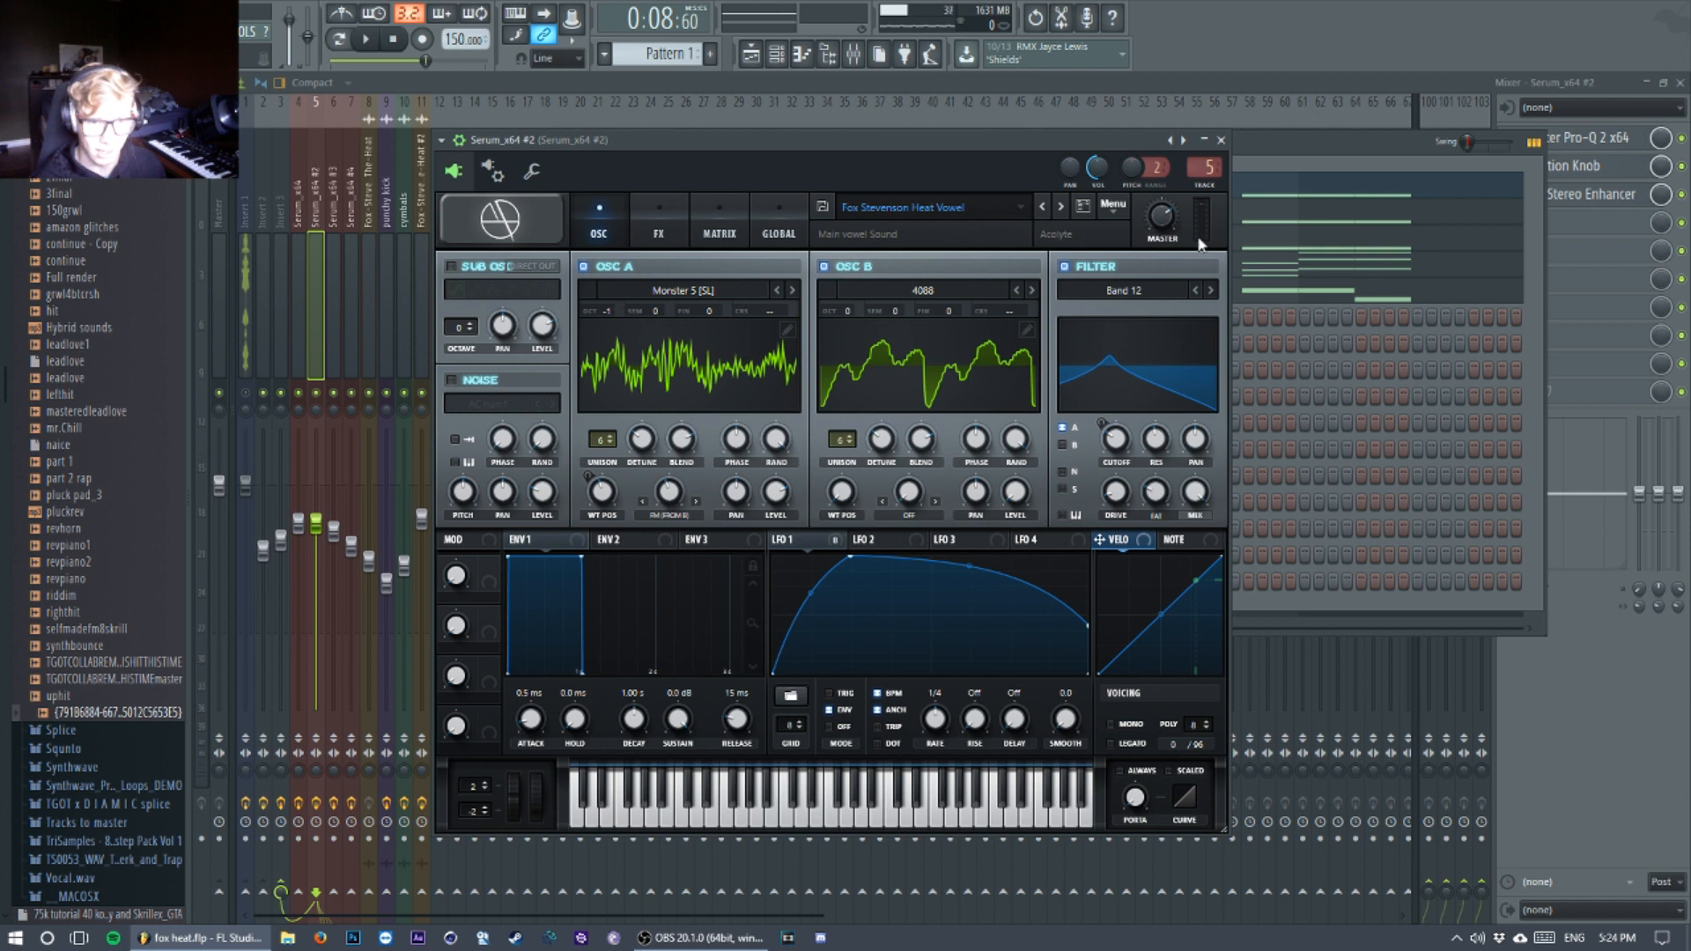
Step: Examine the filter type of the vowel patch along with its cutoff, resonance and fat settings
left_click_drag(1092, 141, 1072, 114)
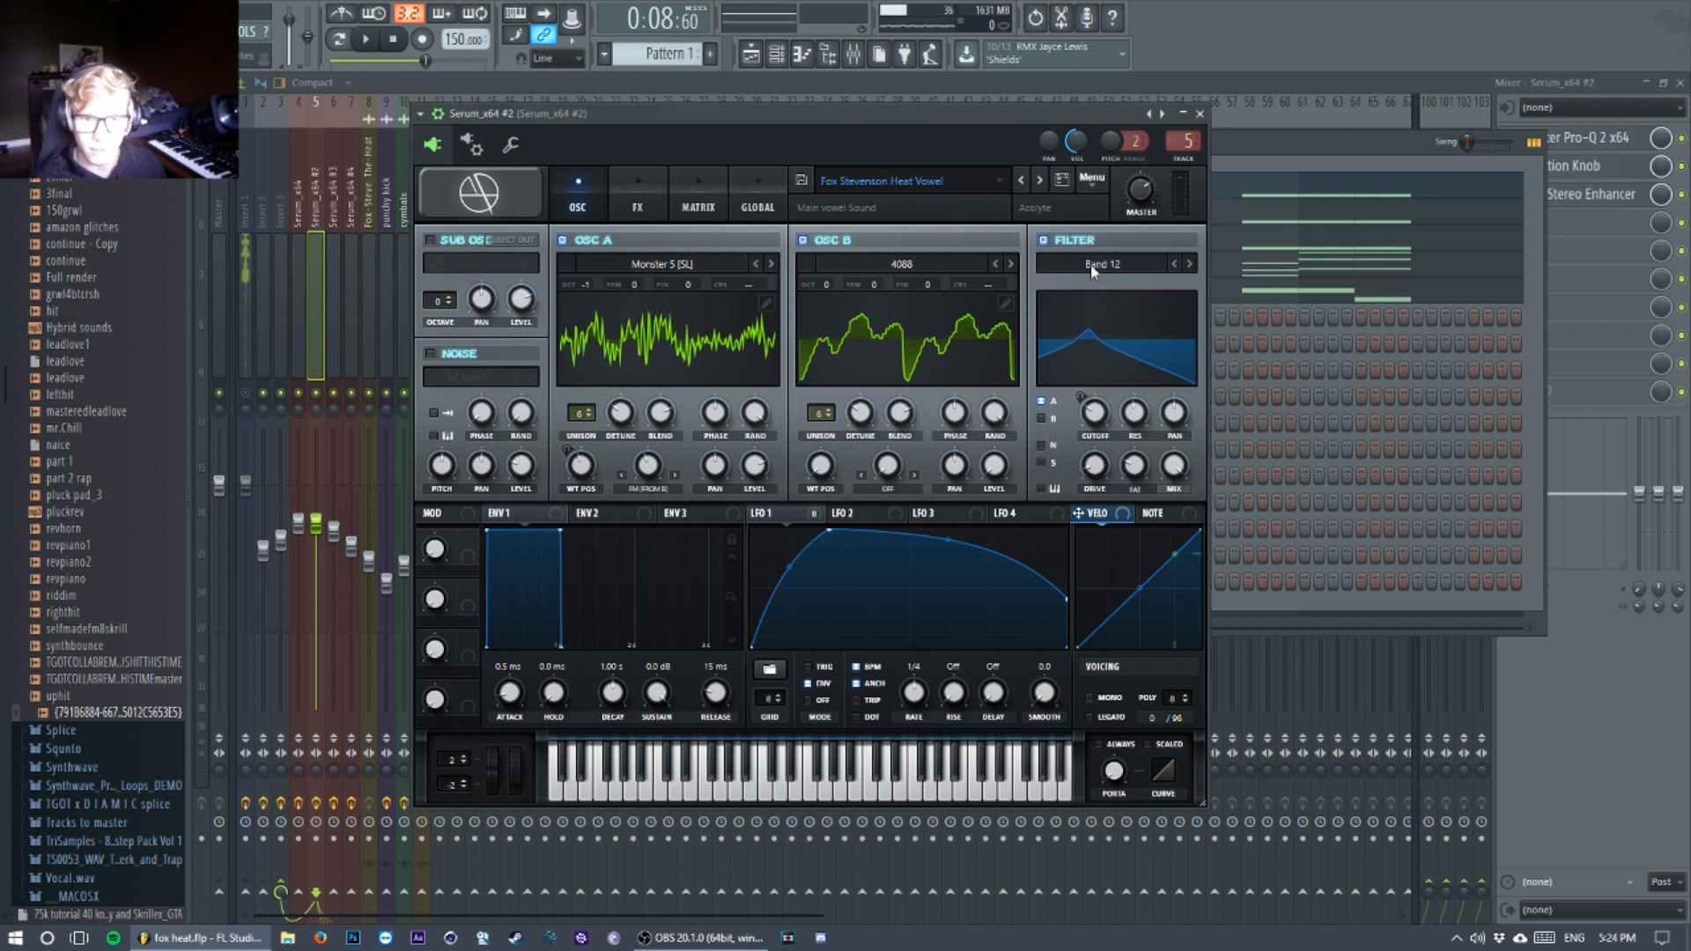
left_click(1095, 267)
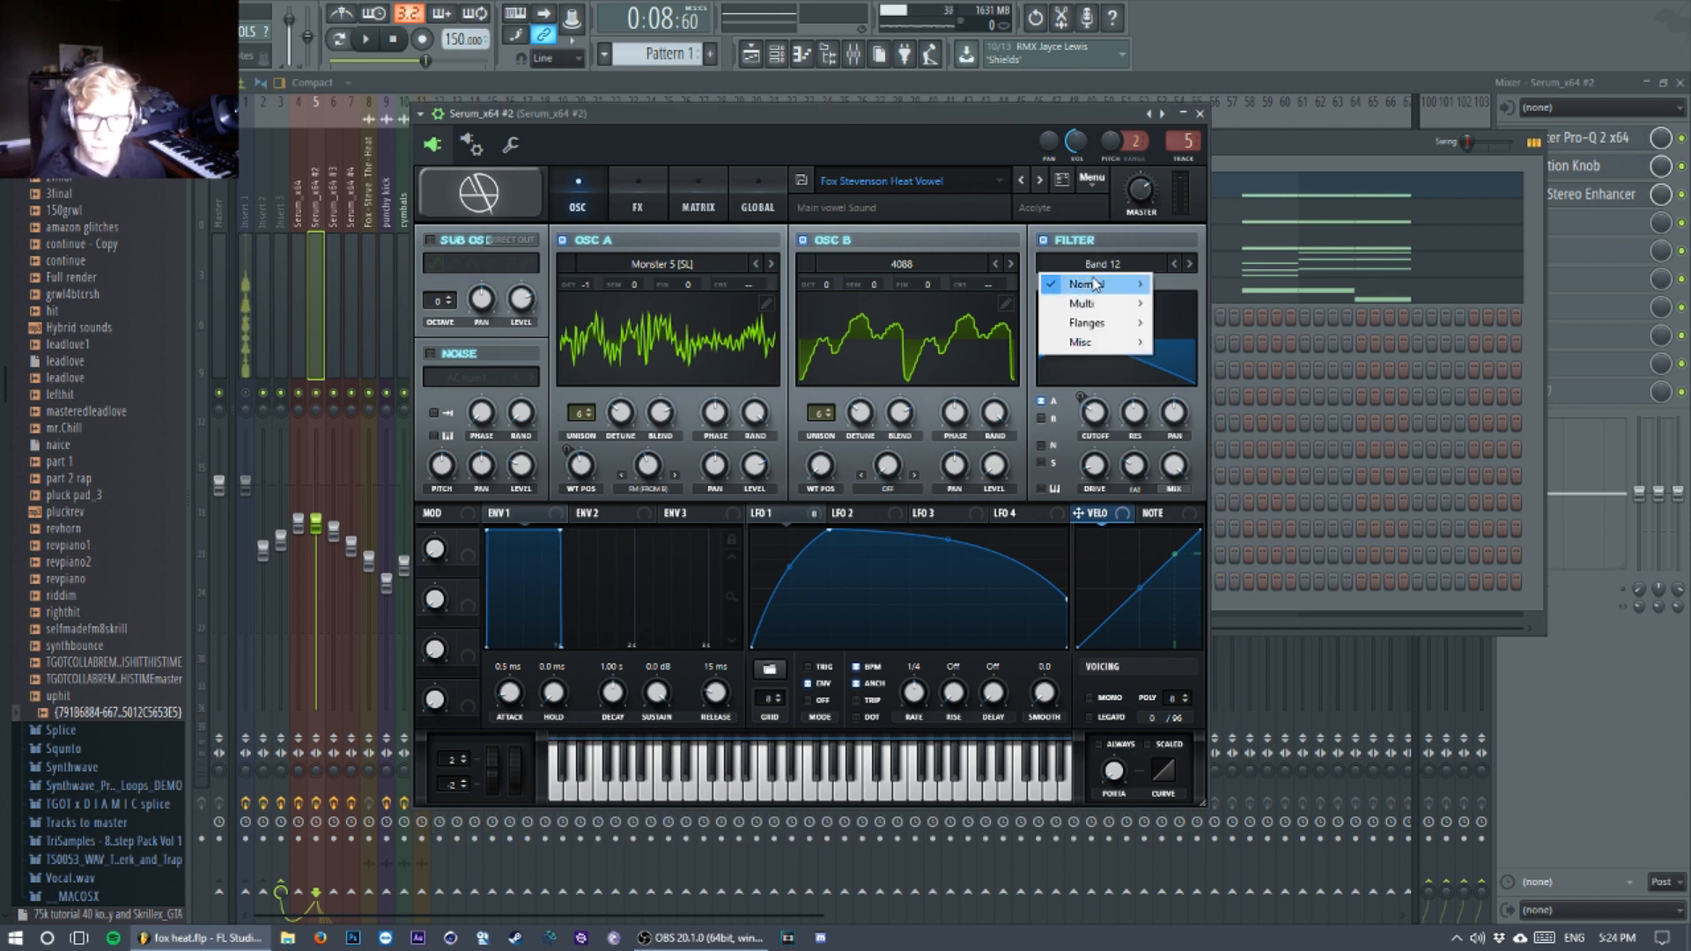
left_click(1012, 114)
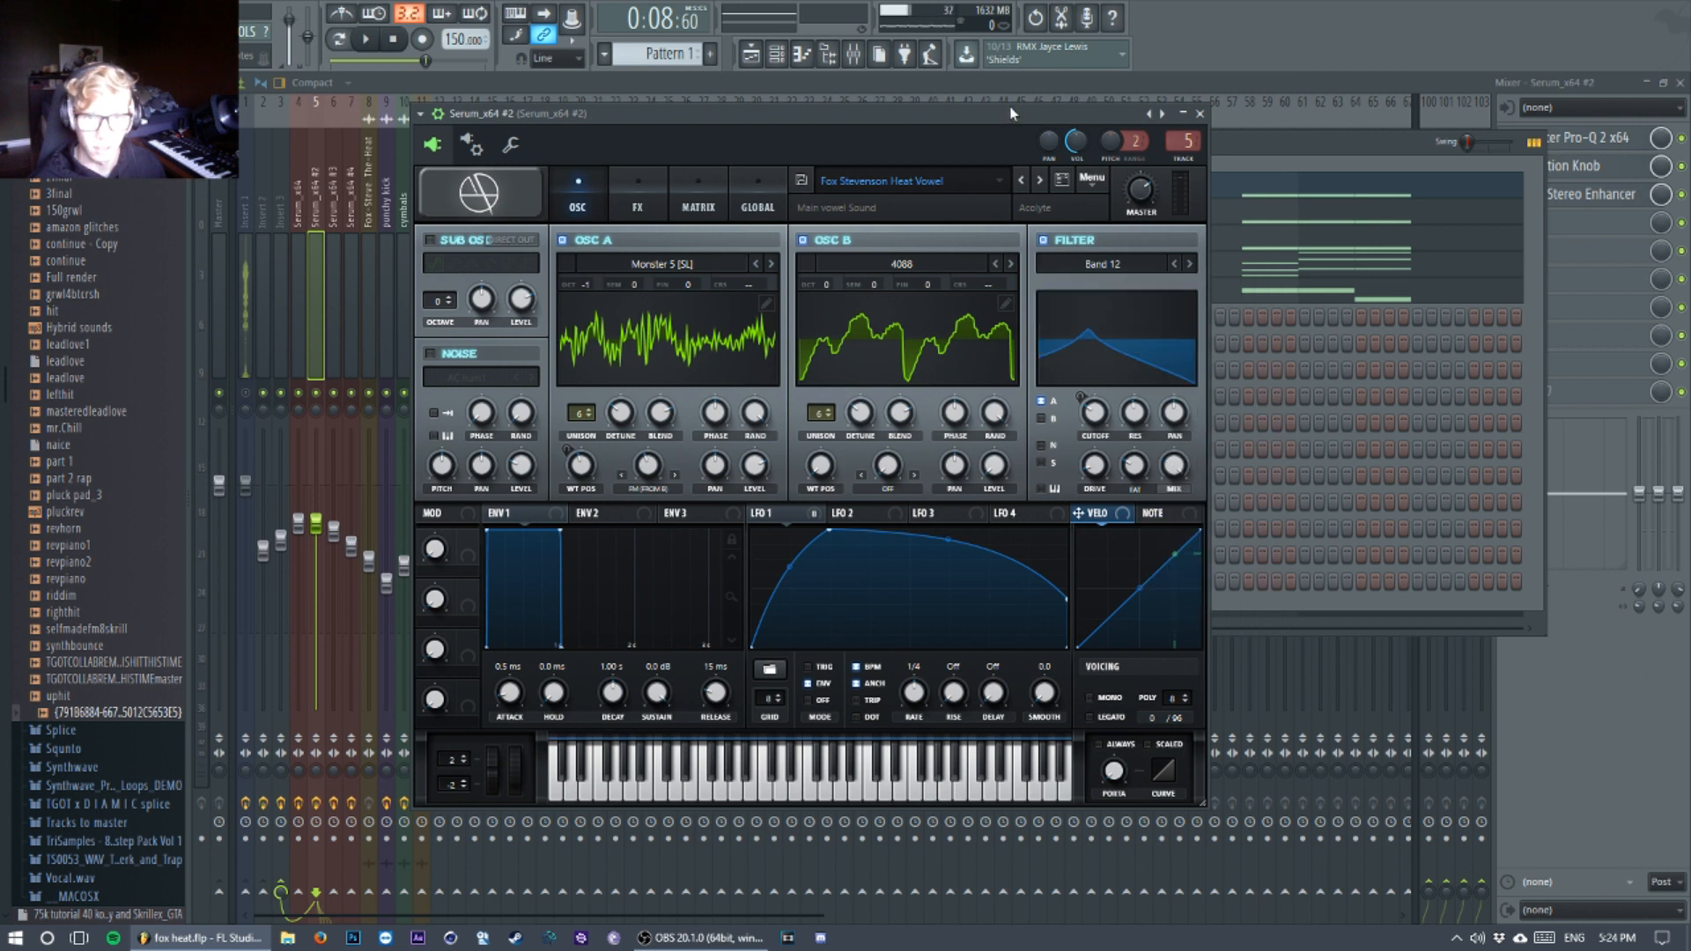
left_click_drag(1012, 113, 1039, 108)
mouse_move(1121, 419)
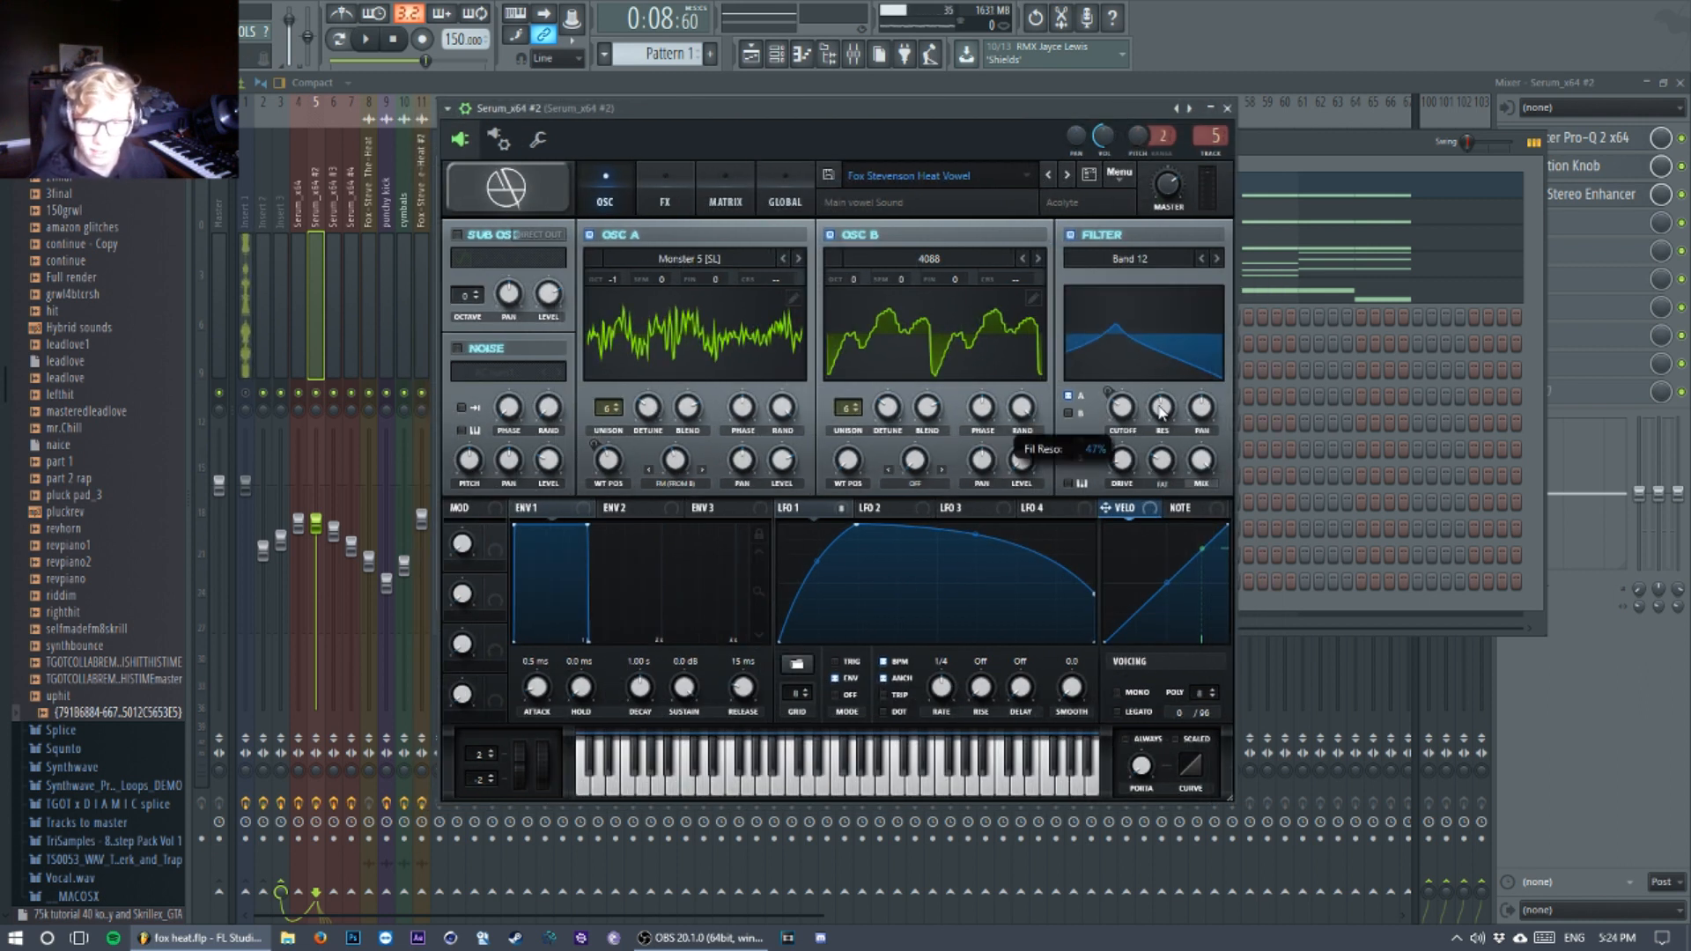
mouse_move(1163, 460)
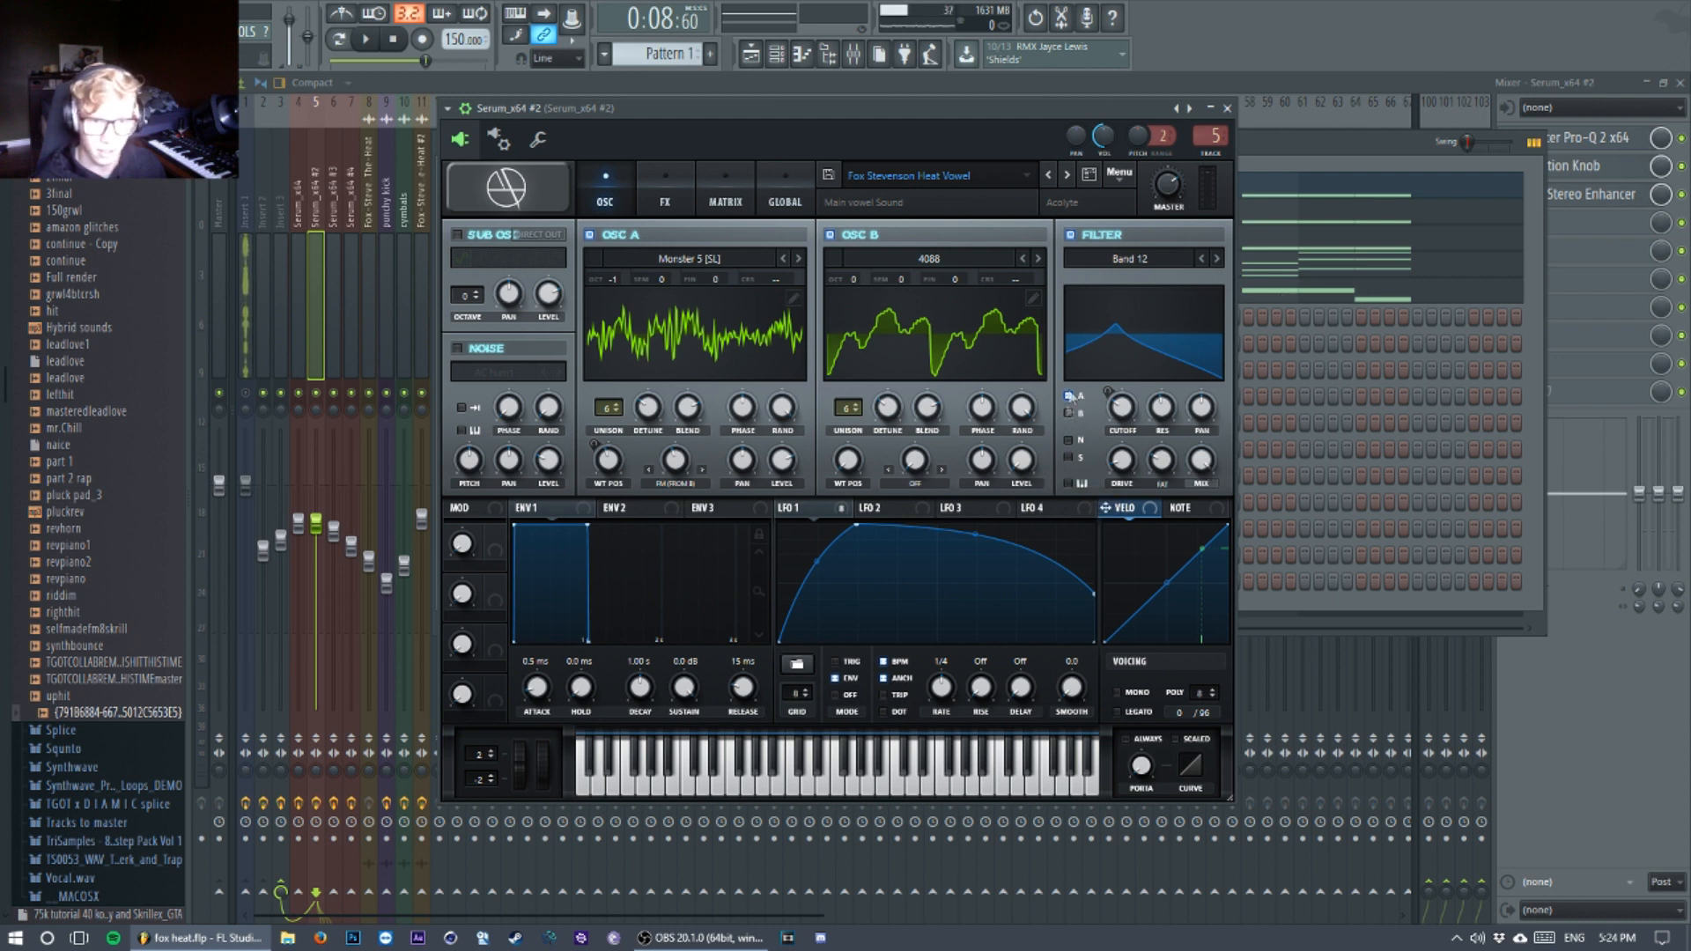
Step: Show the vowel patch's effects and examine the Hyper, Distortion and Phaser settings
left_click(665, 203)
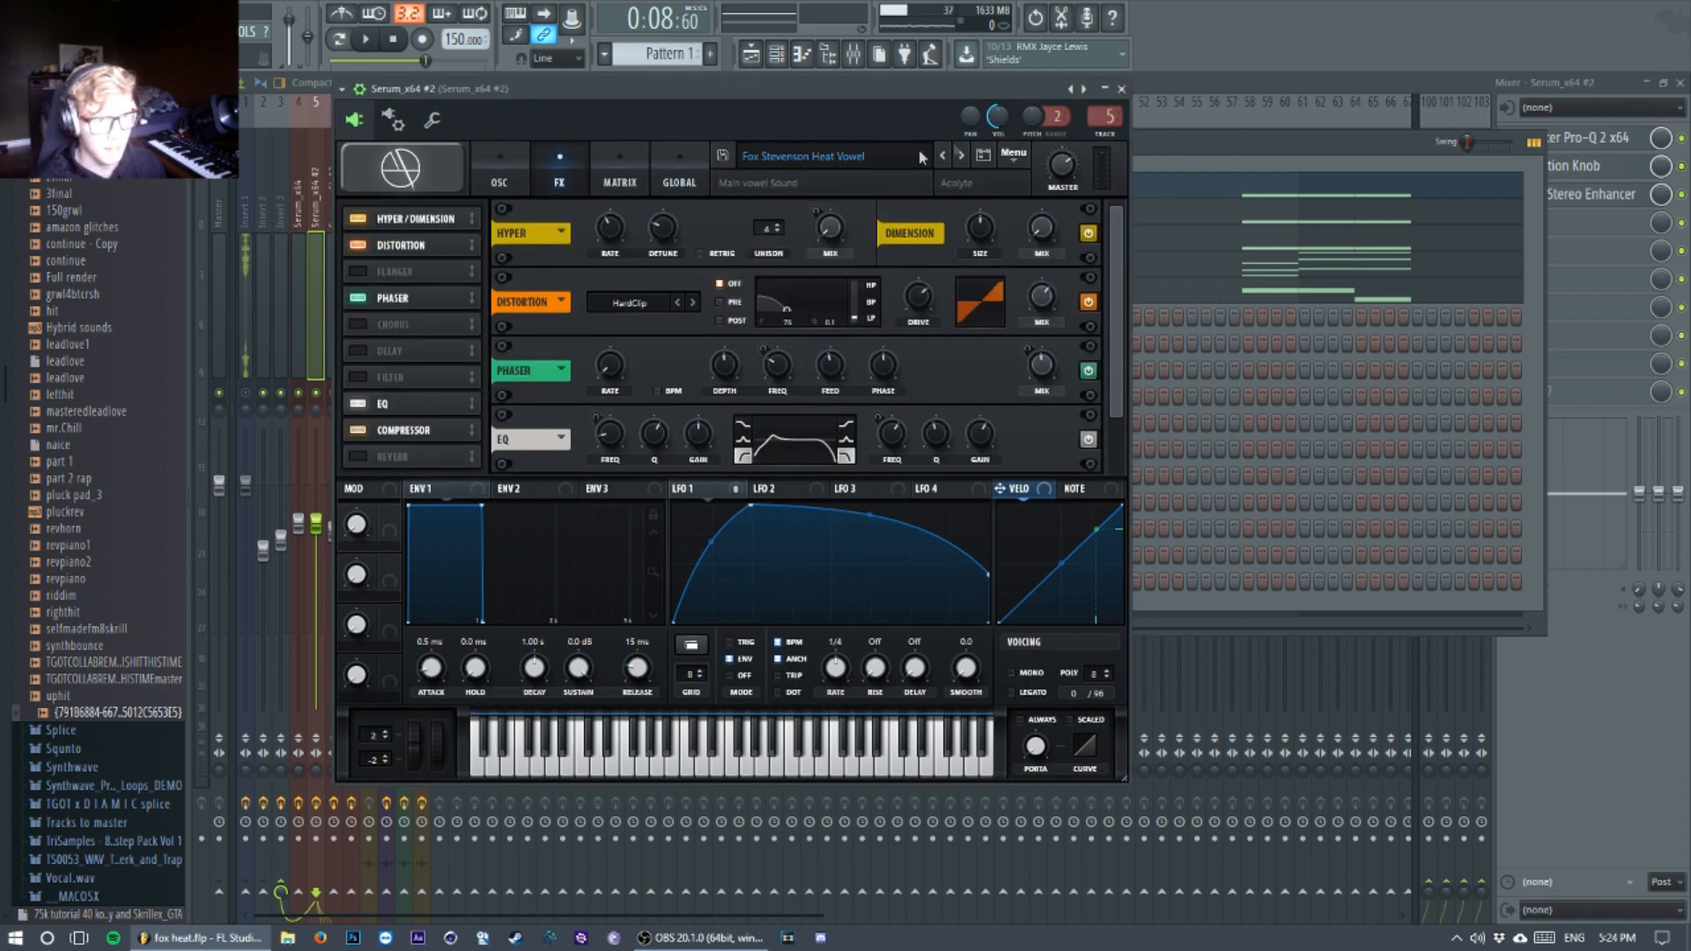
mouse_move(614, 227)
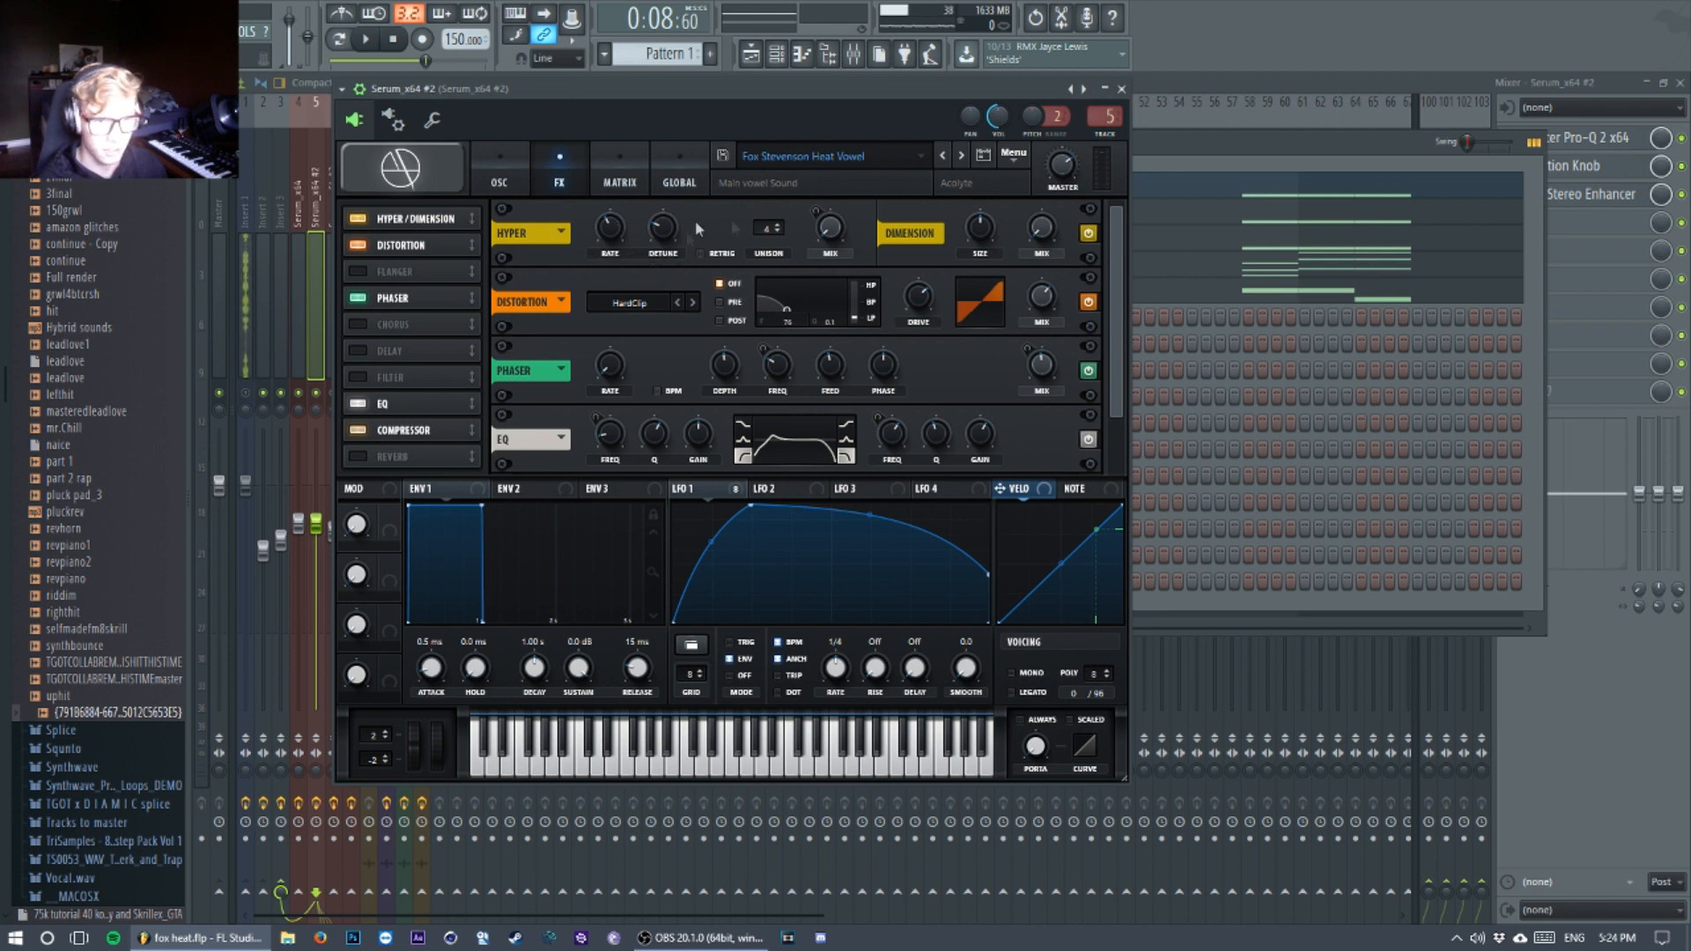
mouse_move(821, 230)
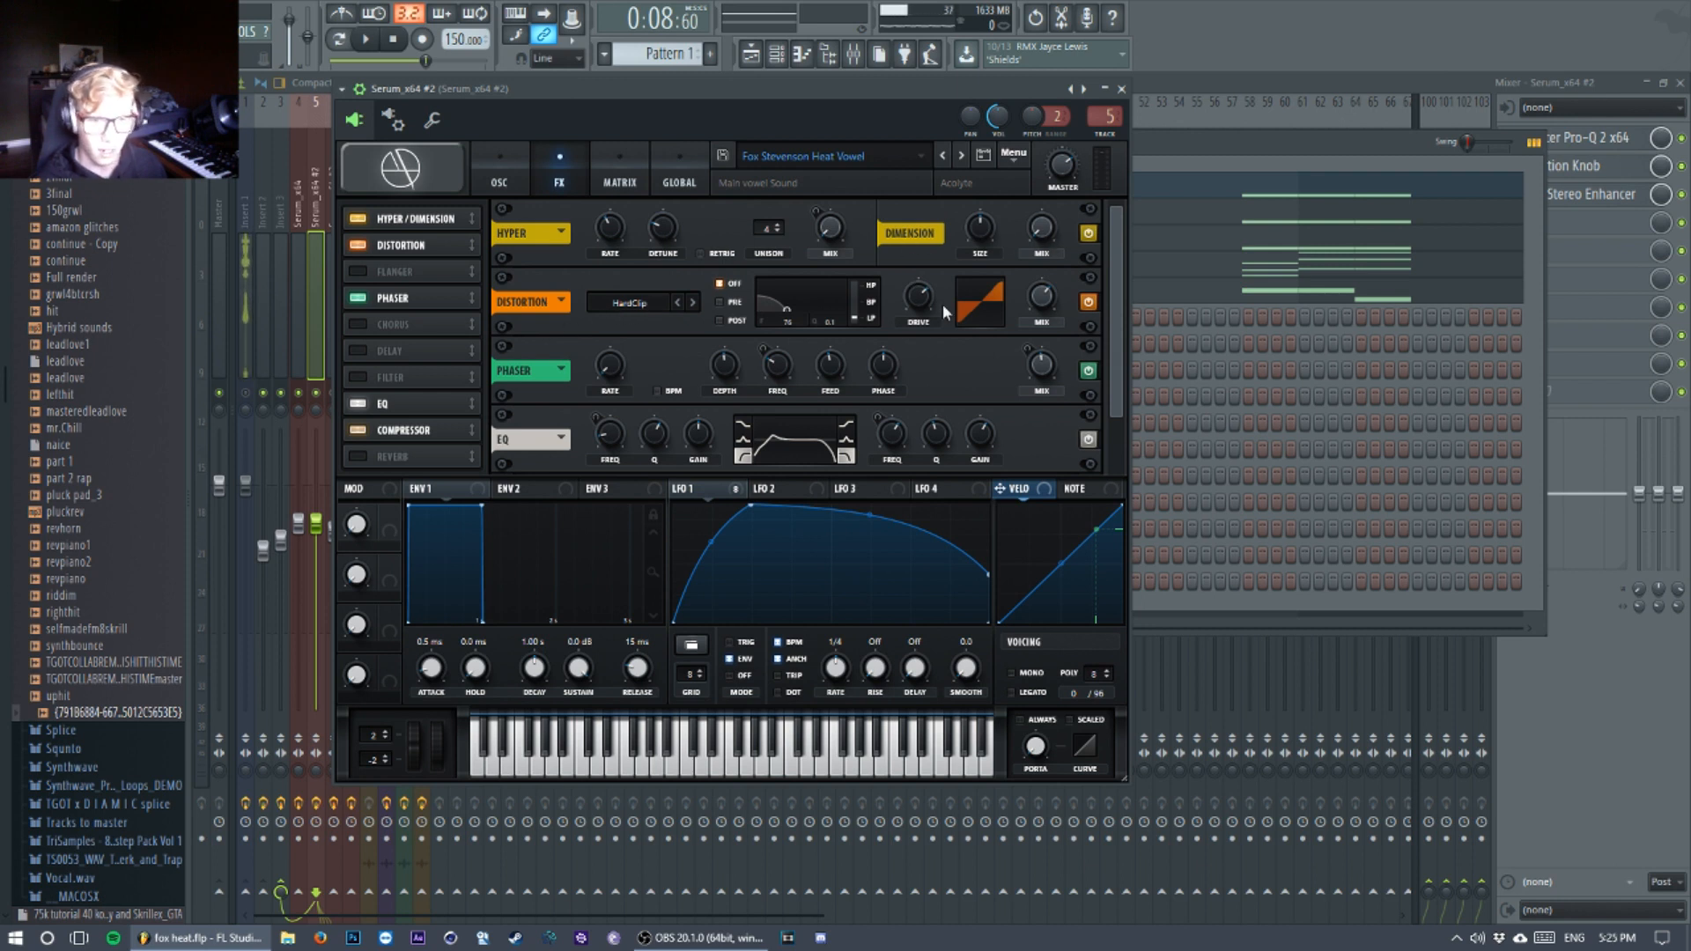
mouse_move(923, 297)
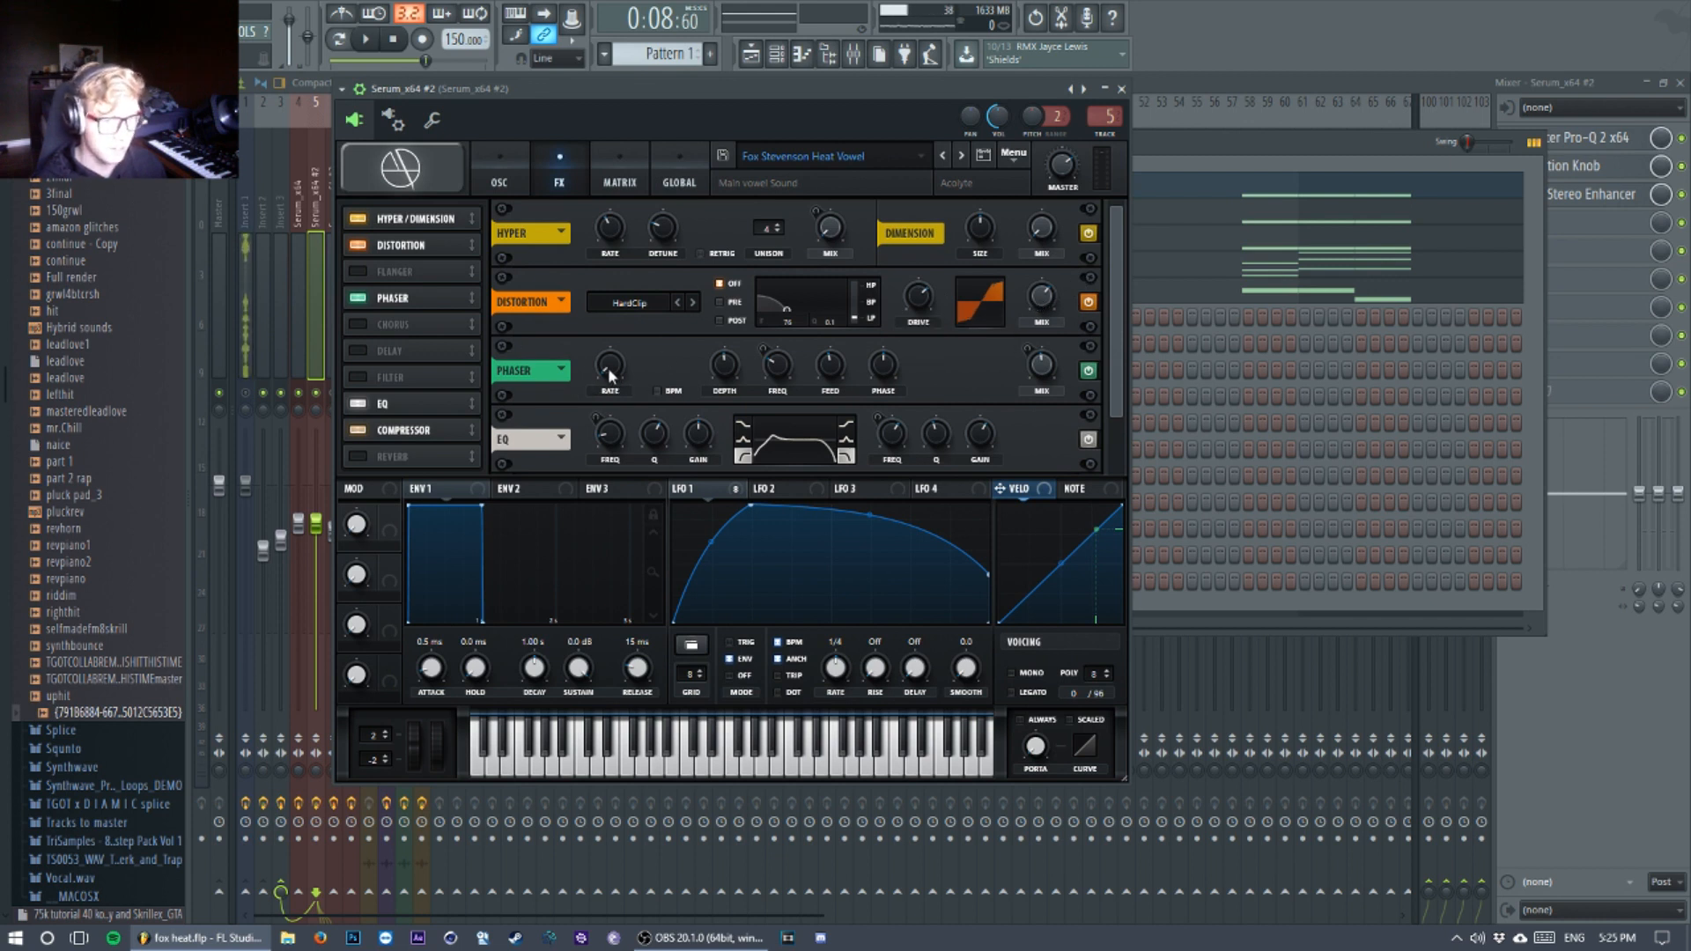
mouse_move(733, 366)
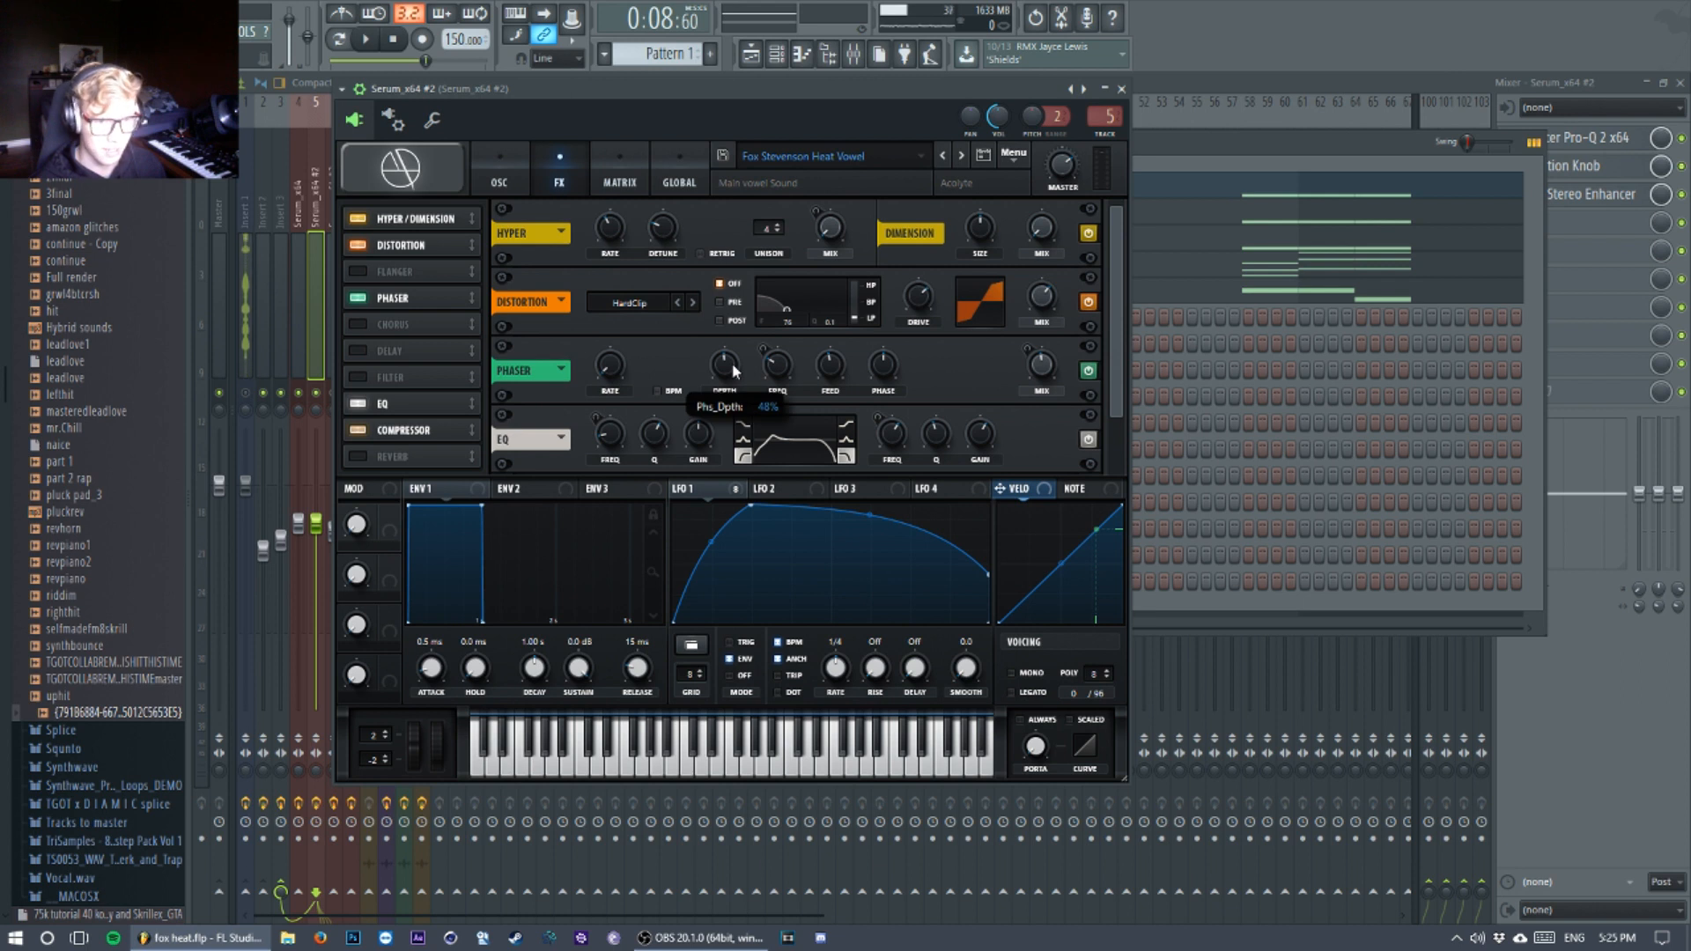
mouse_move(784, 363)
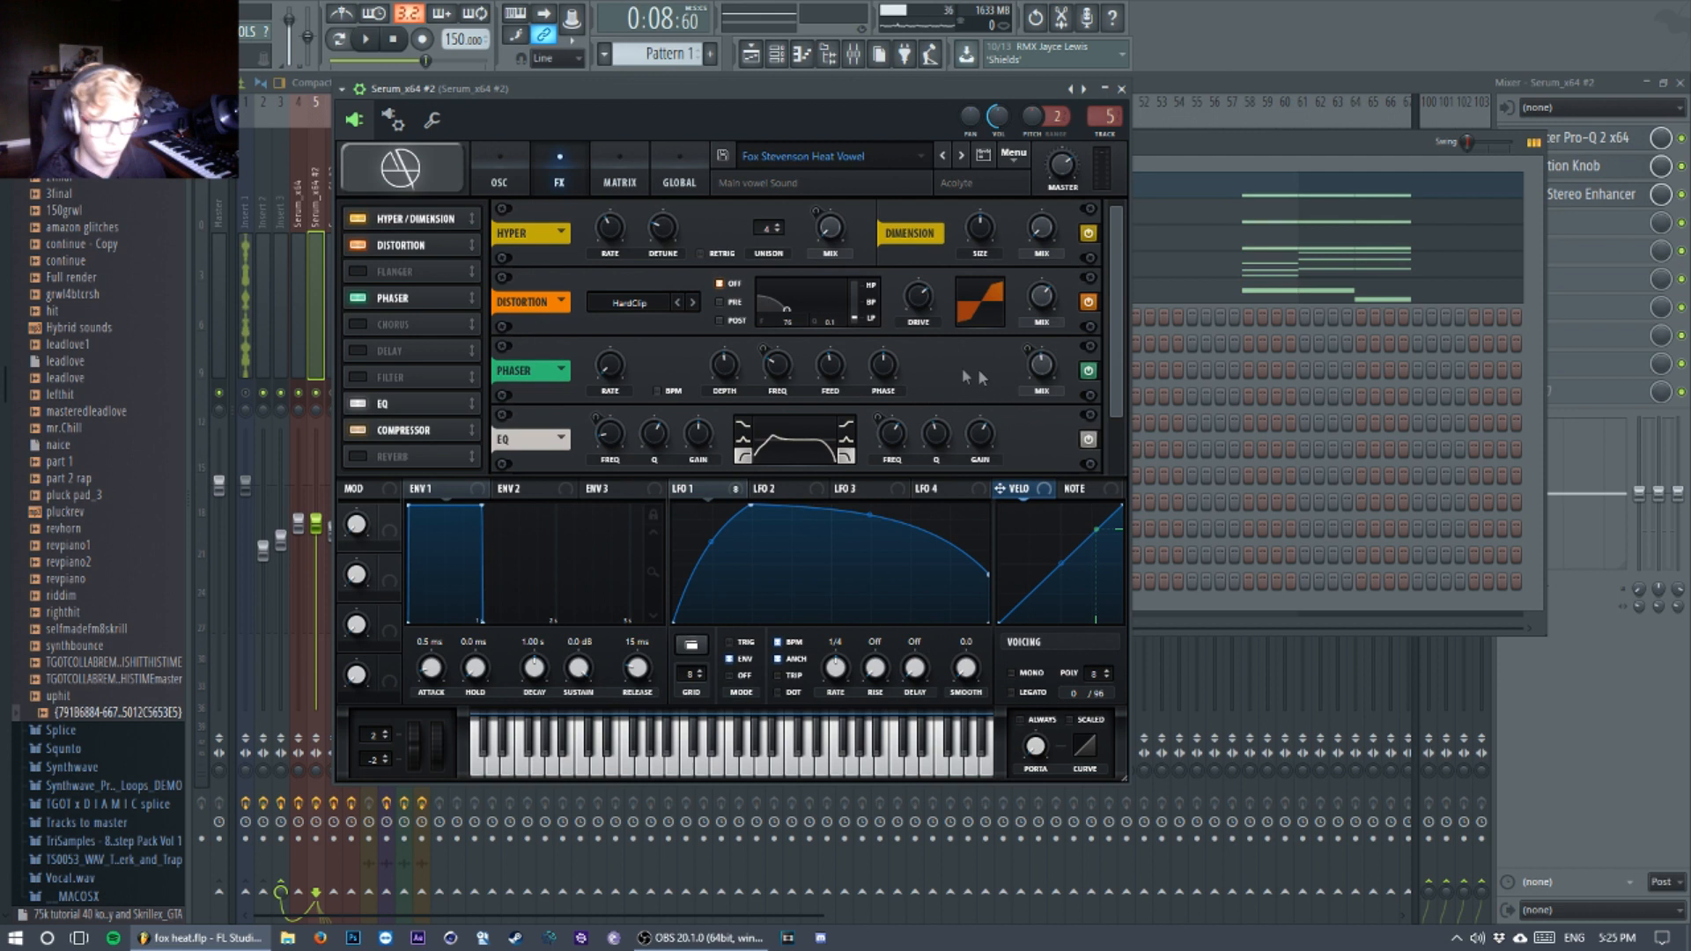
Step: Examine the EQ frequencies and the multiband Compressor's threshold and release in the vowel patch's effects
scroll(999, 425, "down", 1)
mouse_move(616, 366)
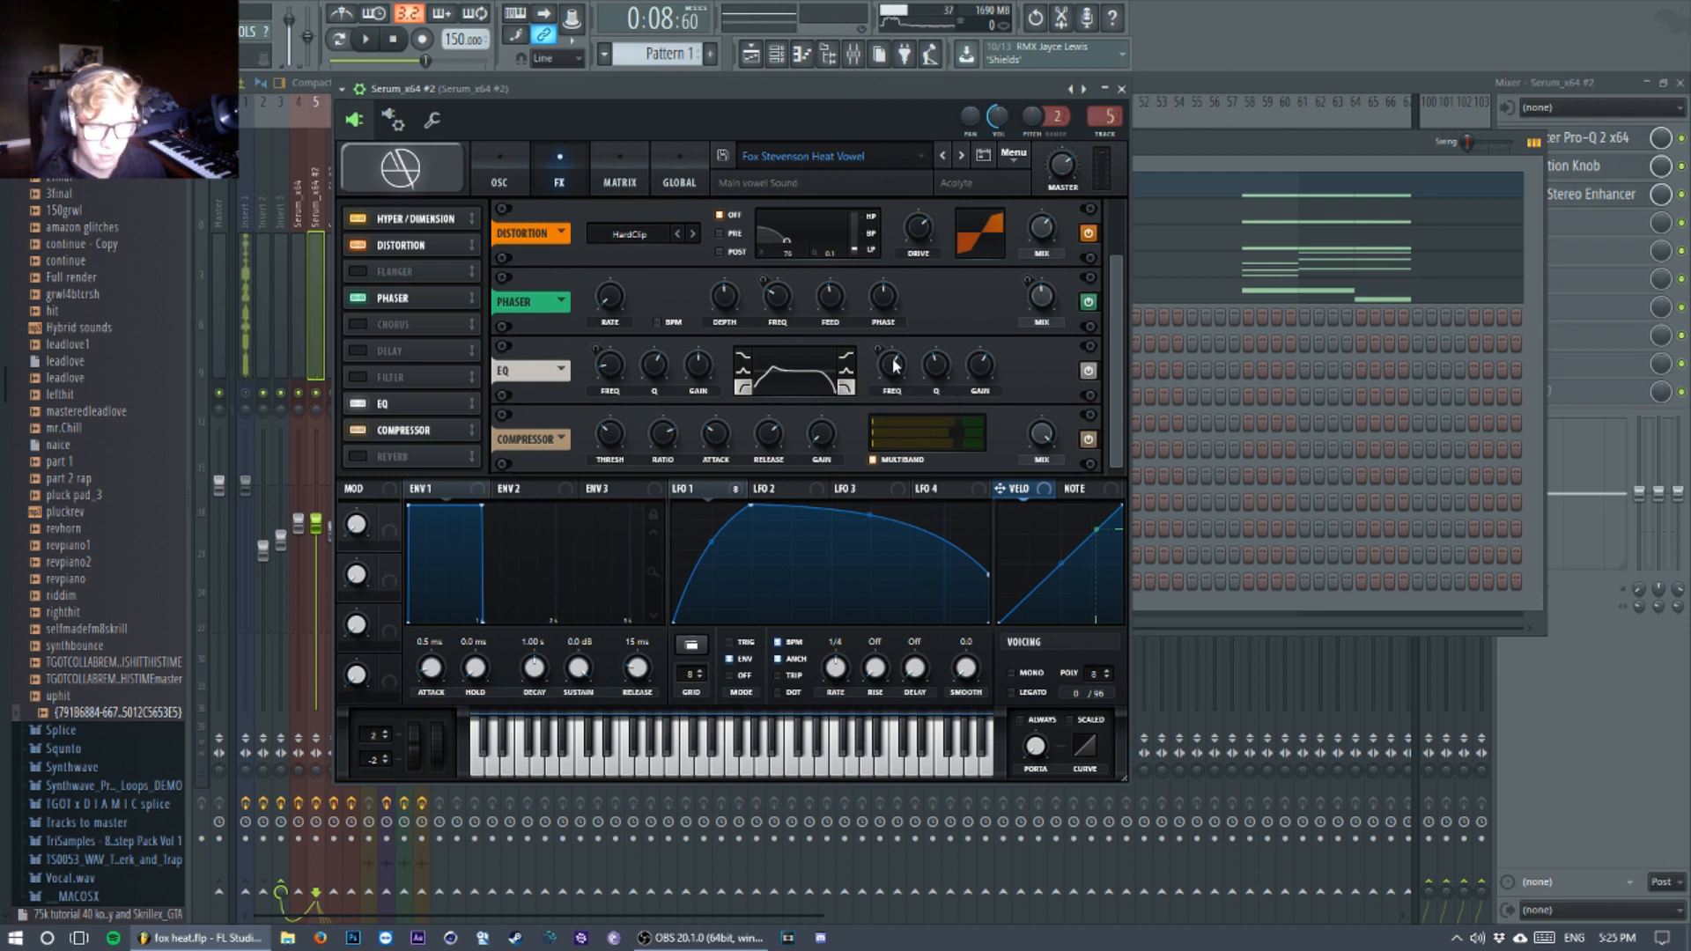
mouse_move(895, 367)
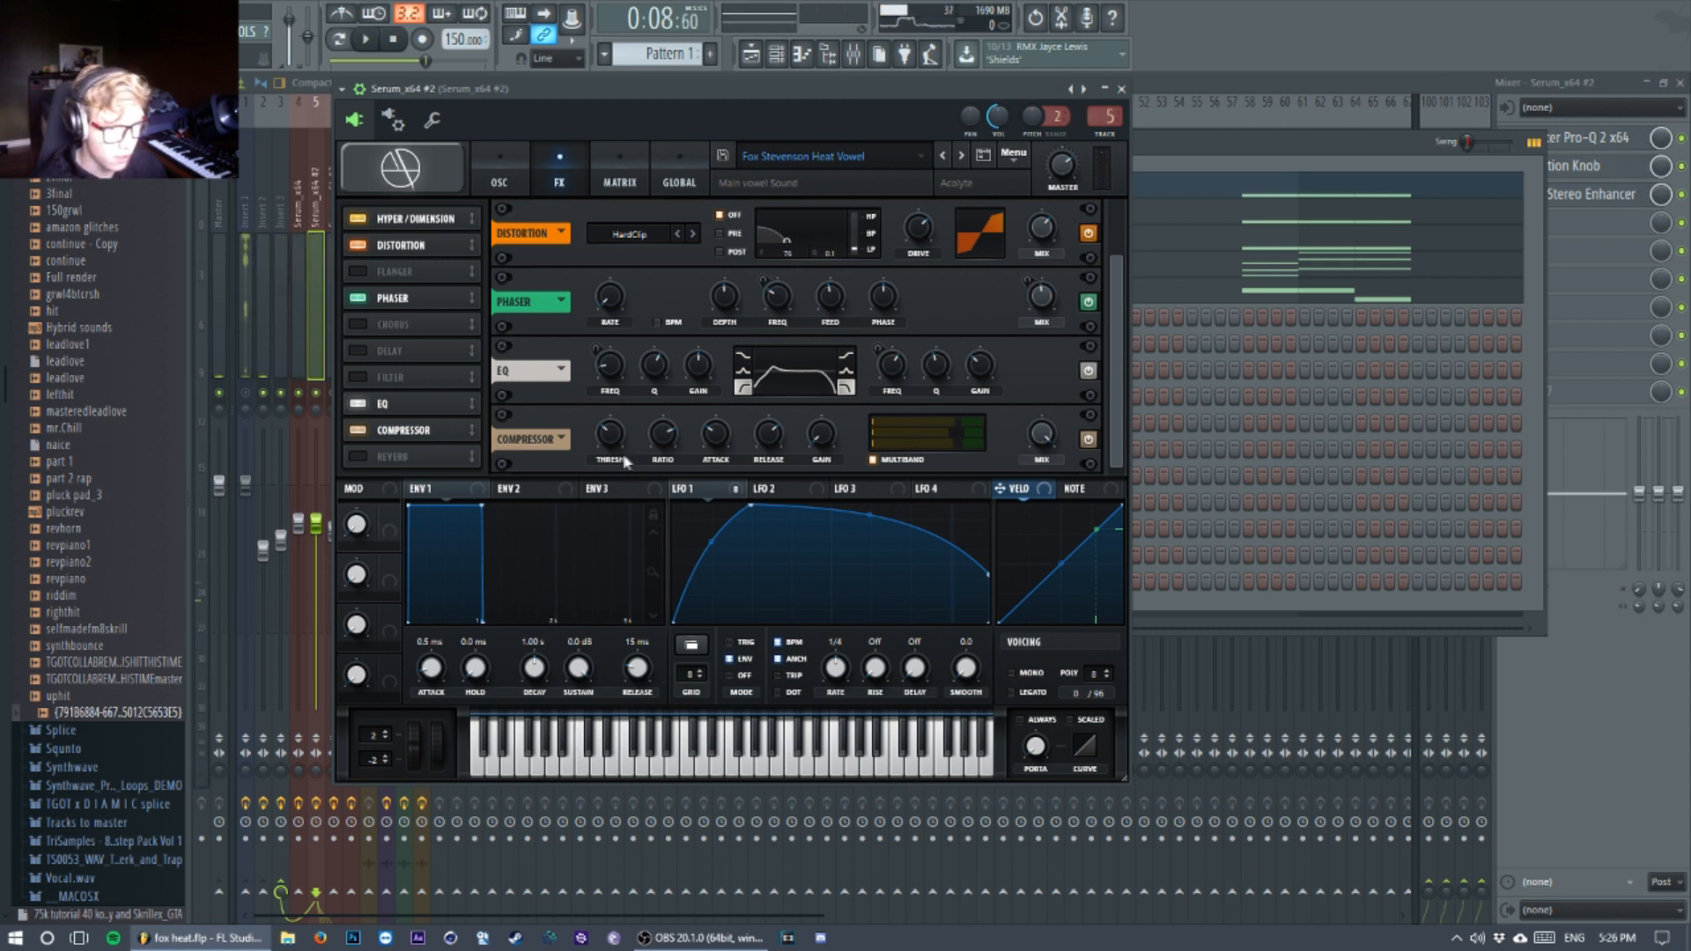
mouse_move(611, 444)
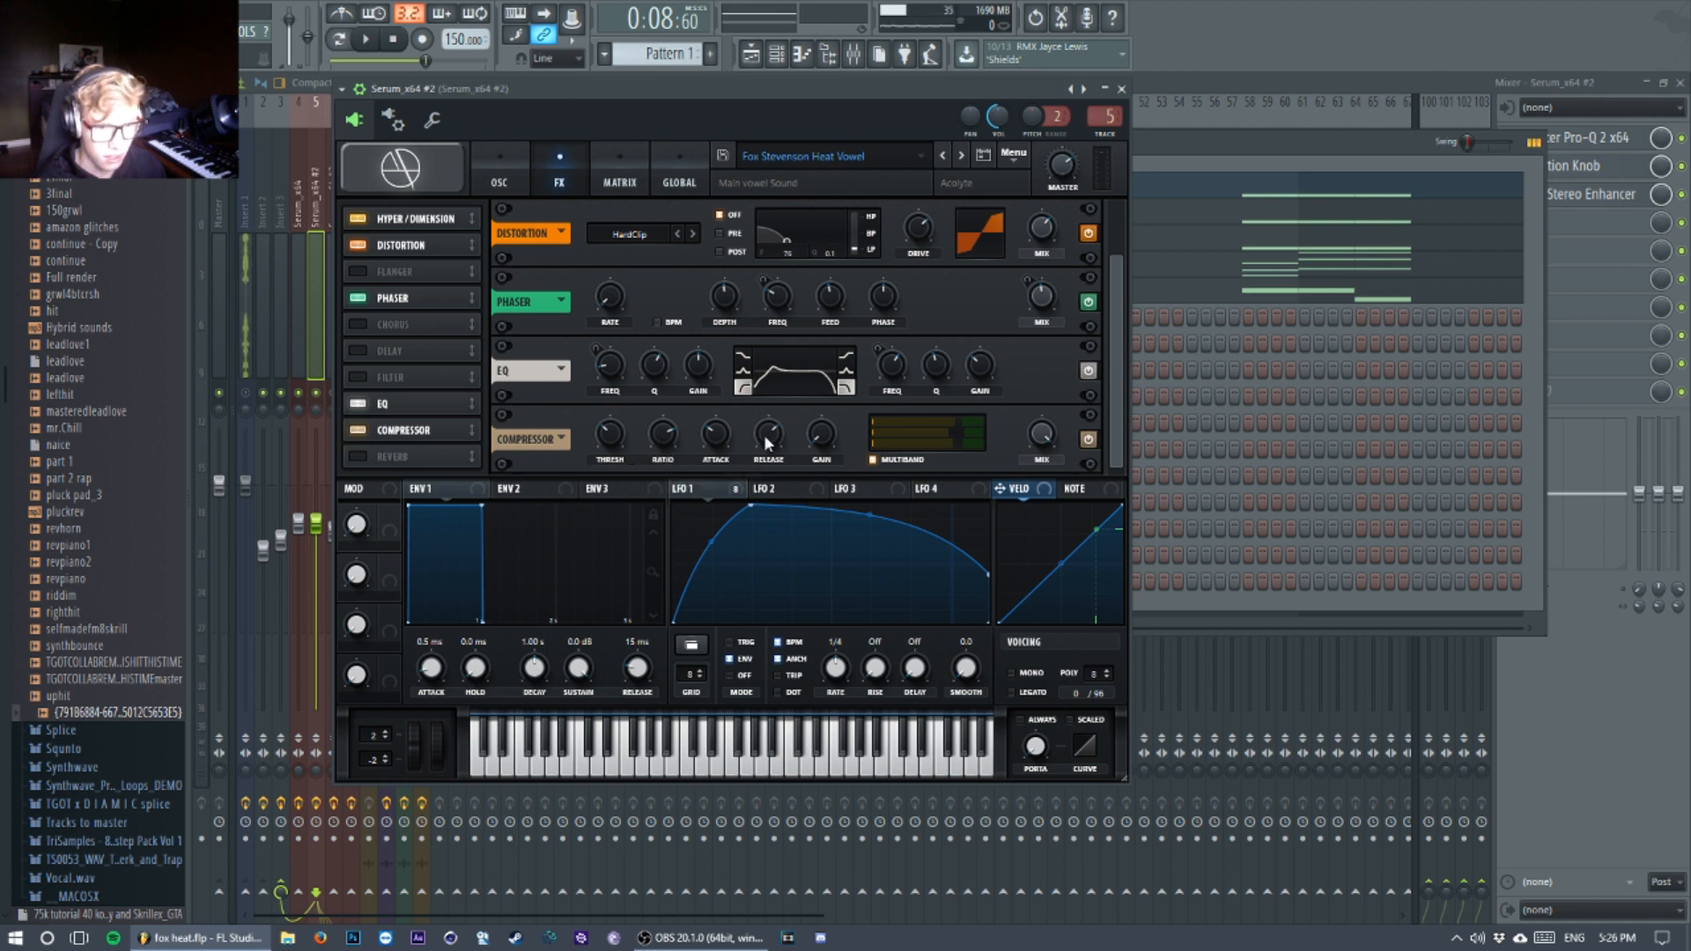
mouse_move(765, 437)
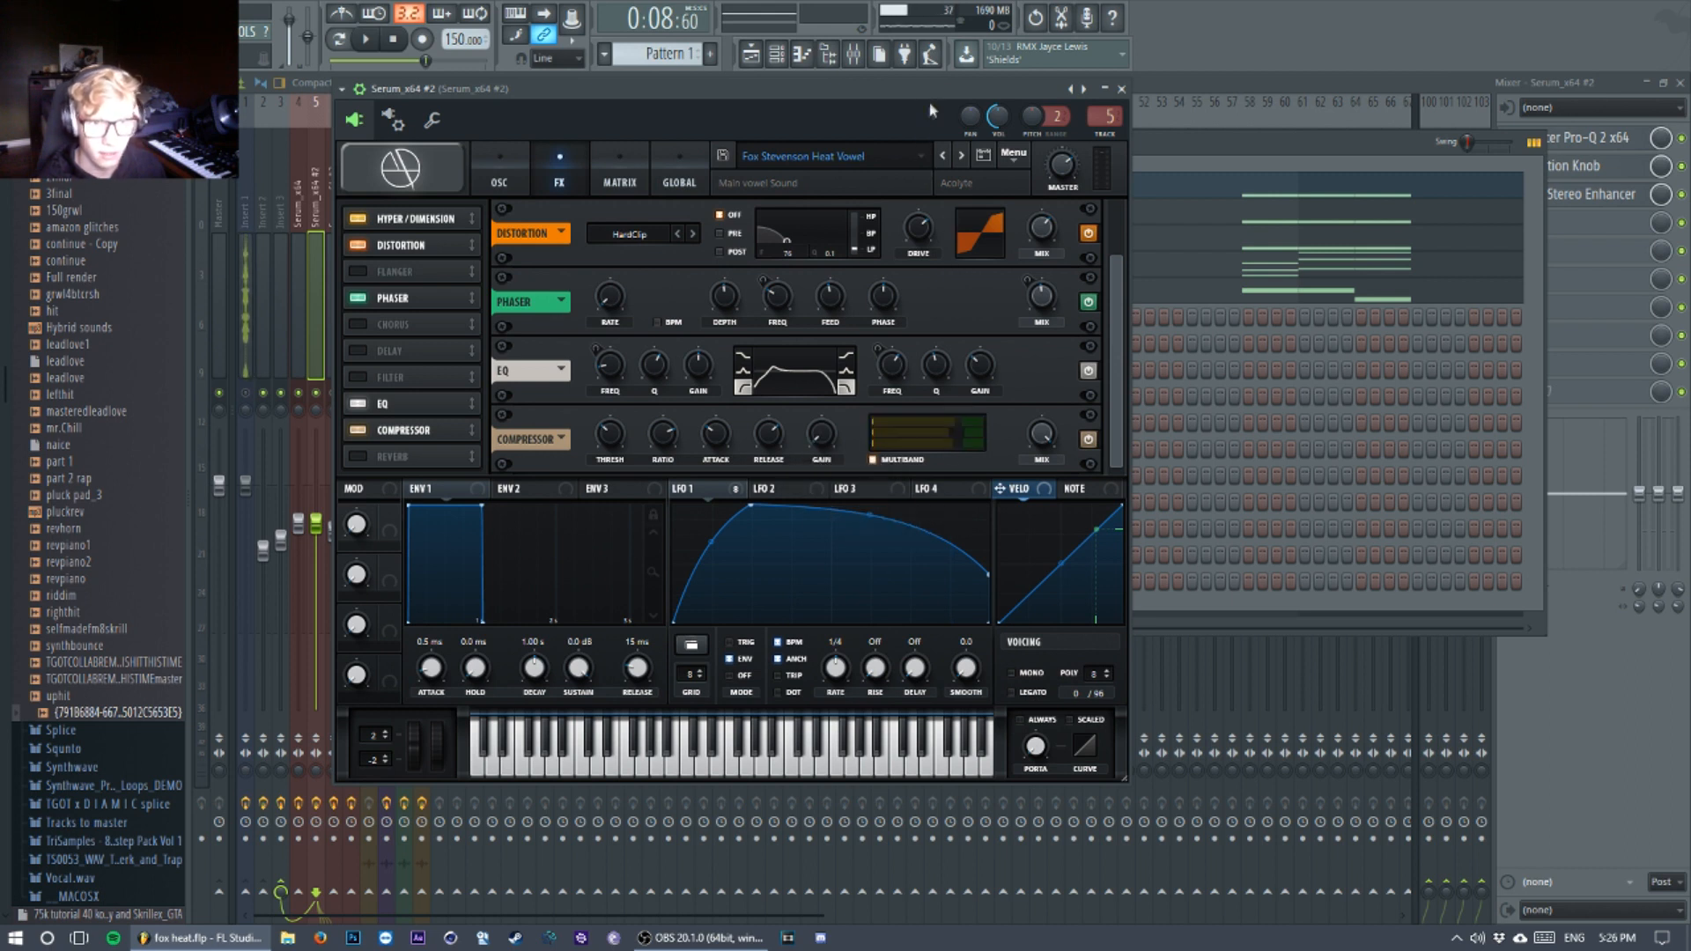
Step: Close the Serum_x64 #2 window and audition the vowel layer with its mixer track in view
key("space")
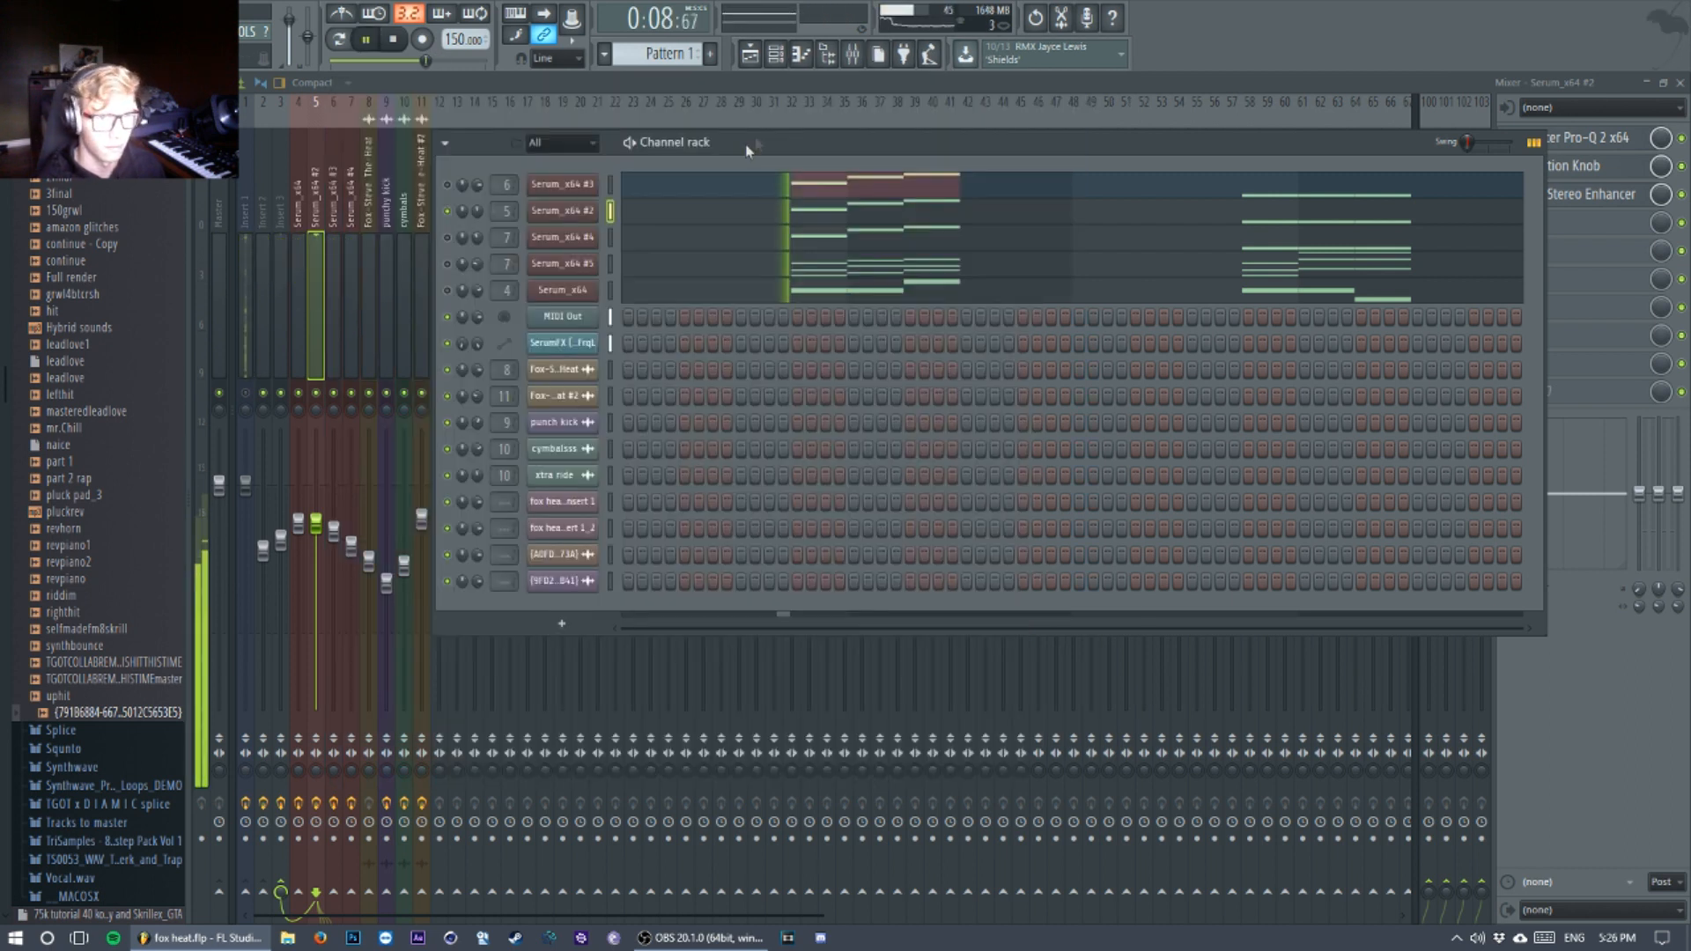
left_click(855, 55)
key("space")
Step: Examine the low cut and bell boost in the vowel track's FabFilter Pro-Q 2, auditioning the bell band
key("space")
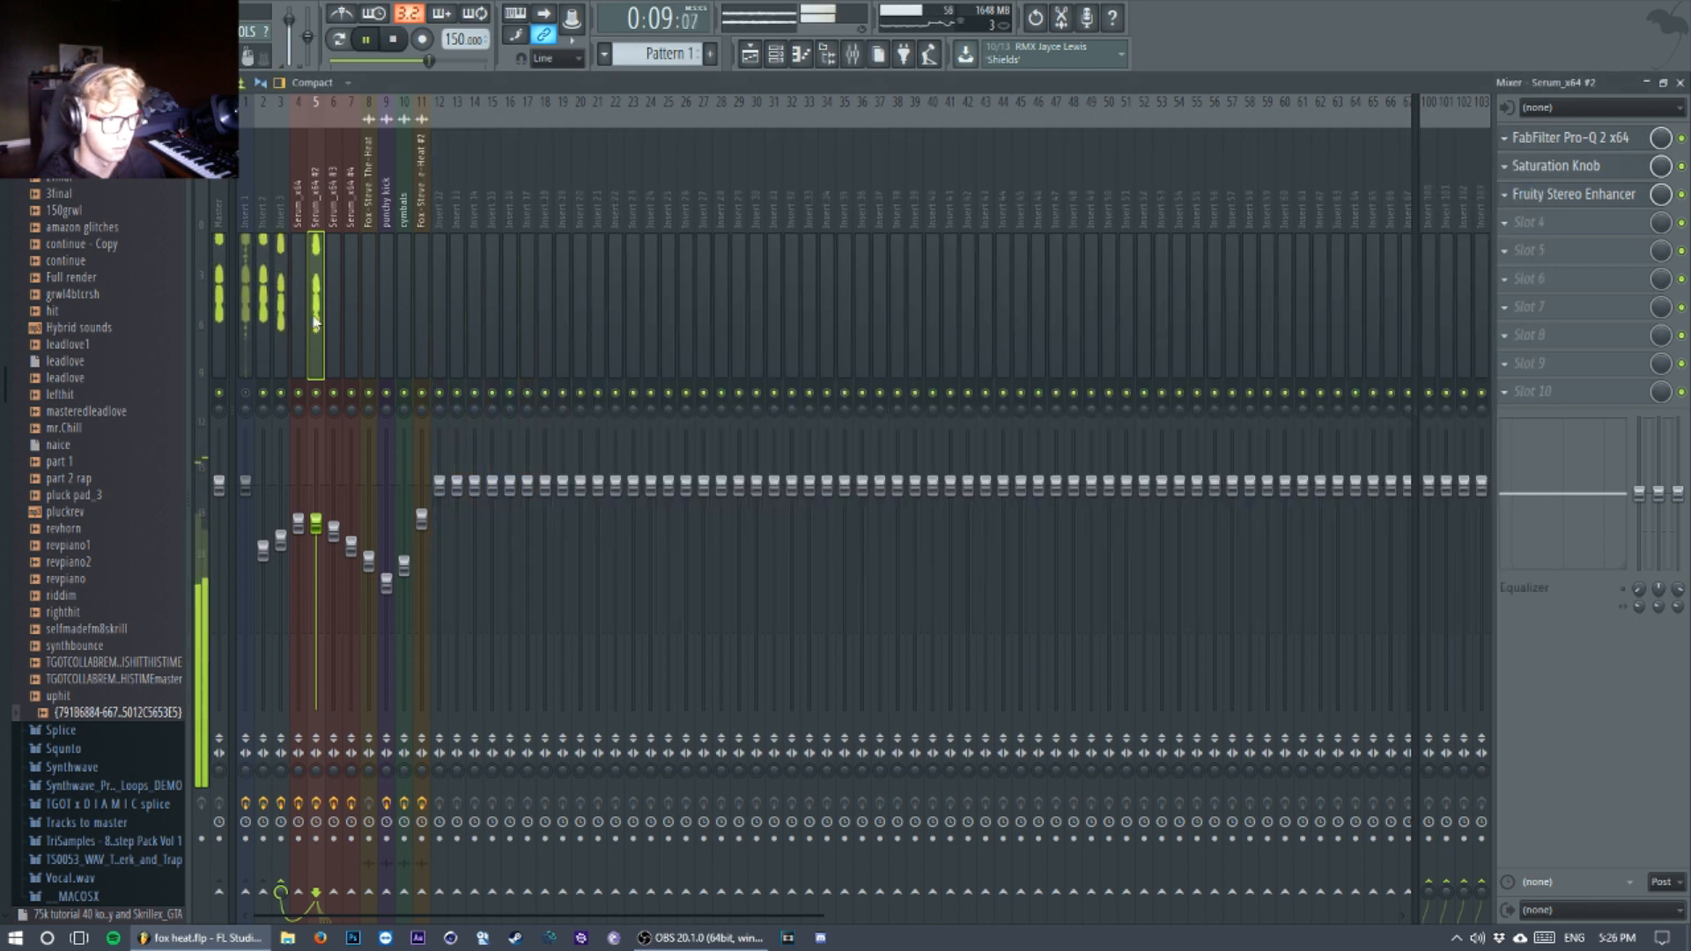
key("space")
left_click(1588, 146)
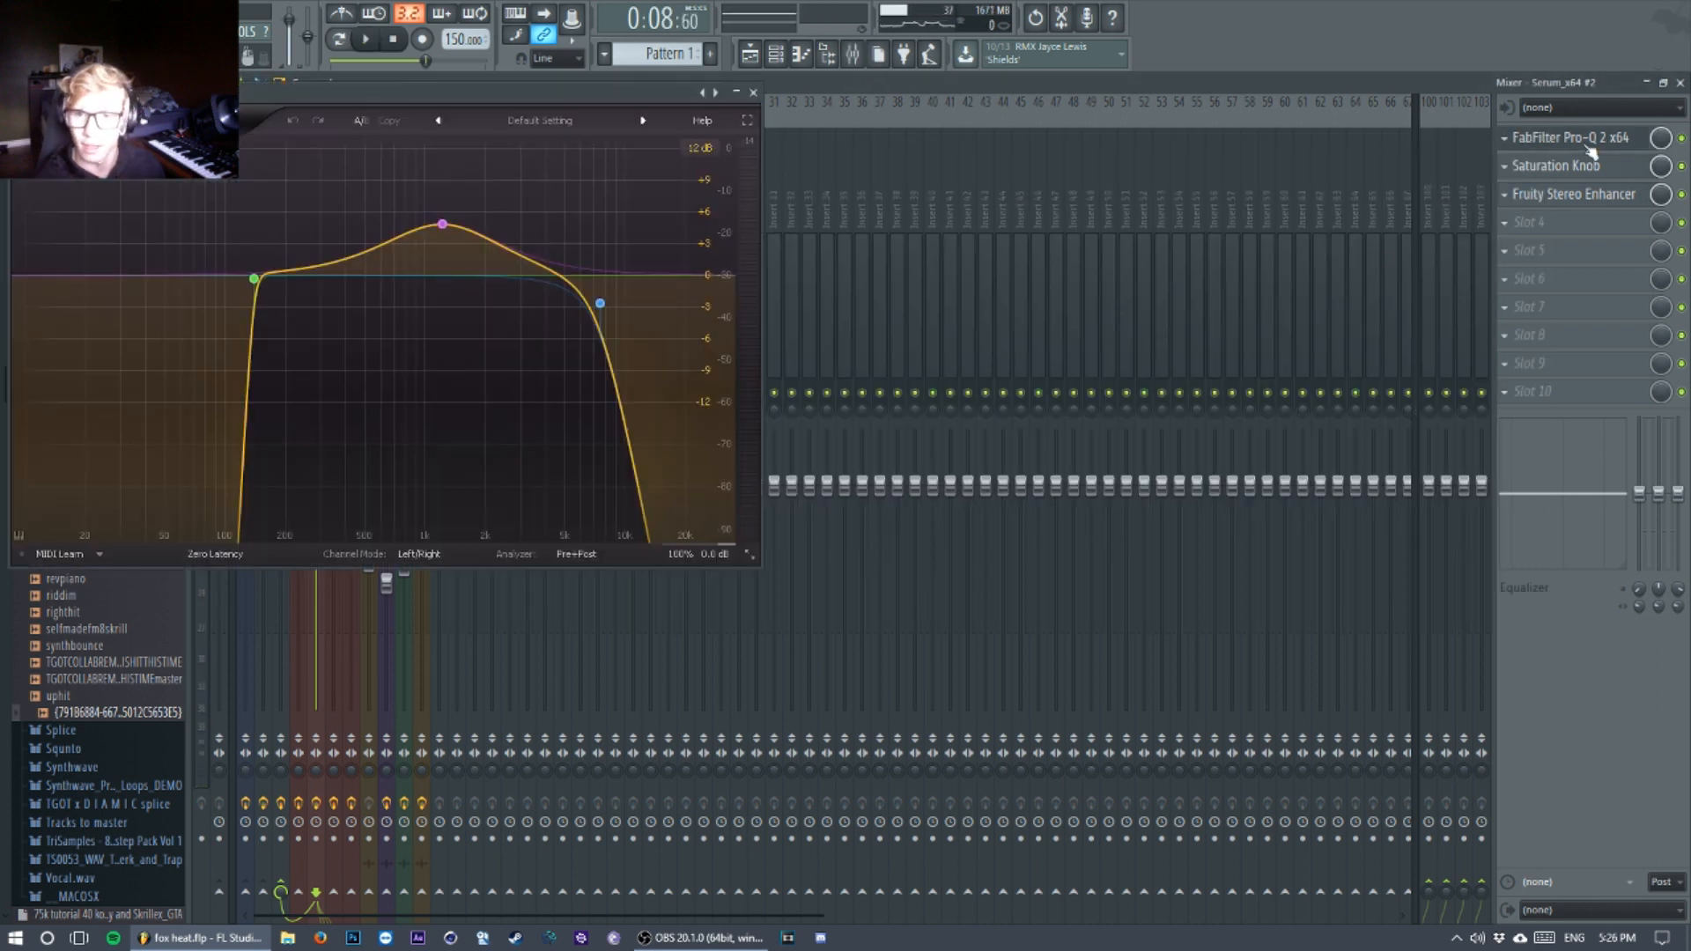
left_click_drag(555, 85, 831, 82)
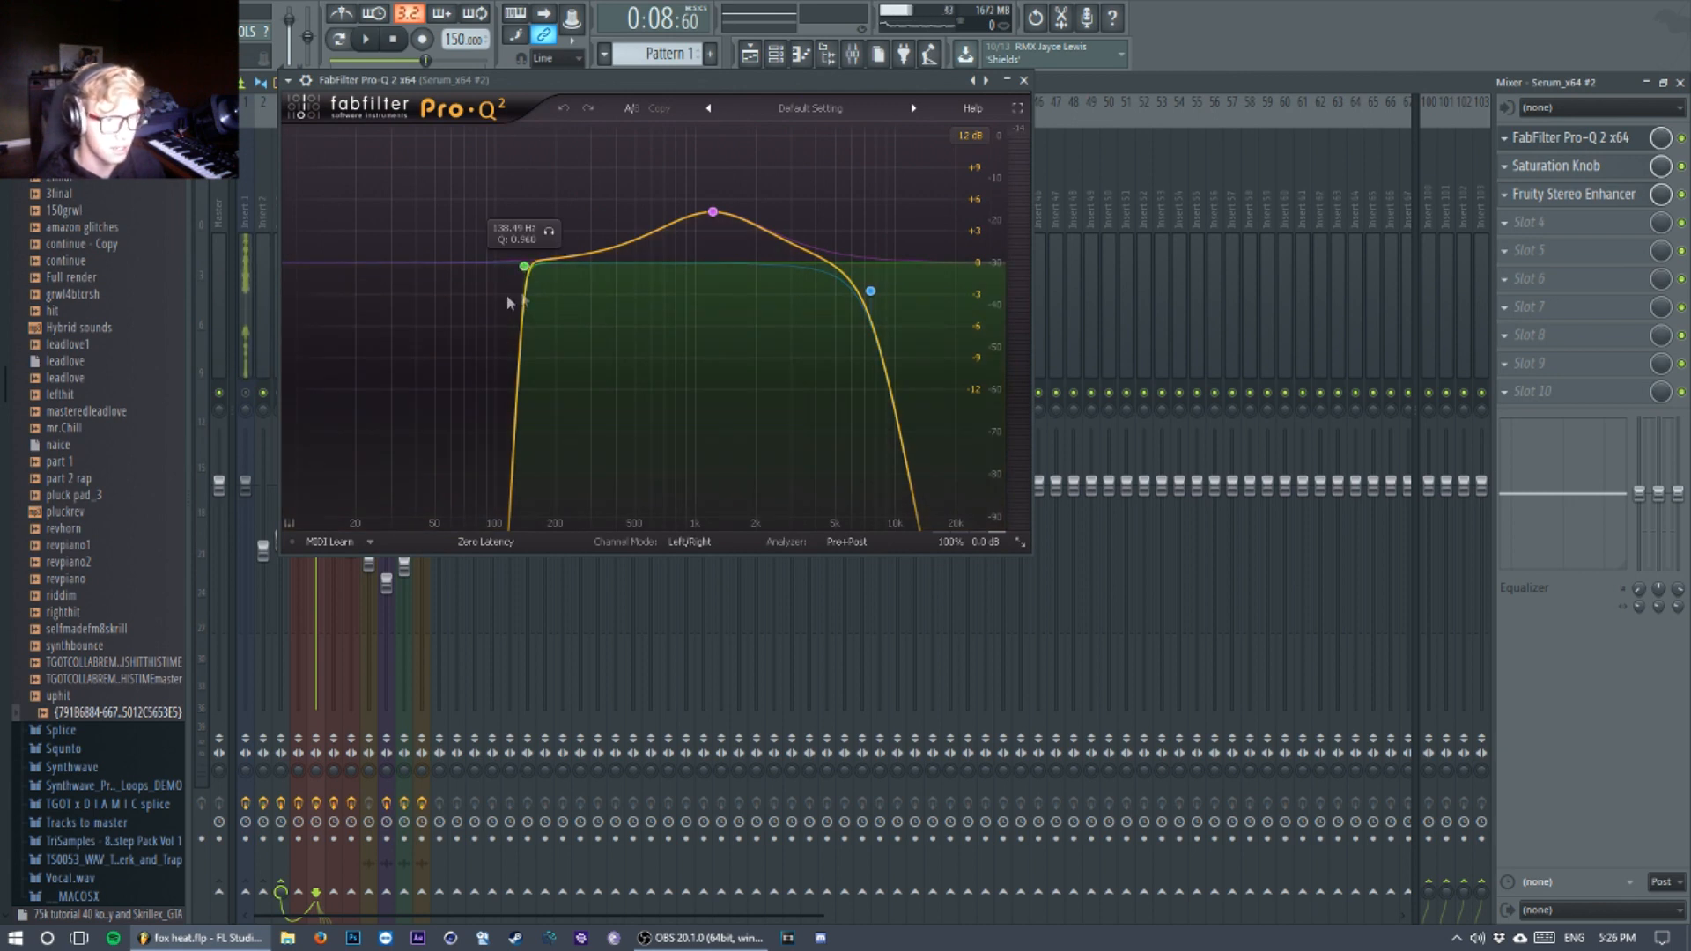
left_click(726, 200)
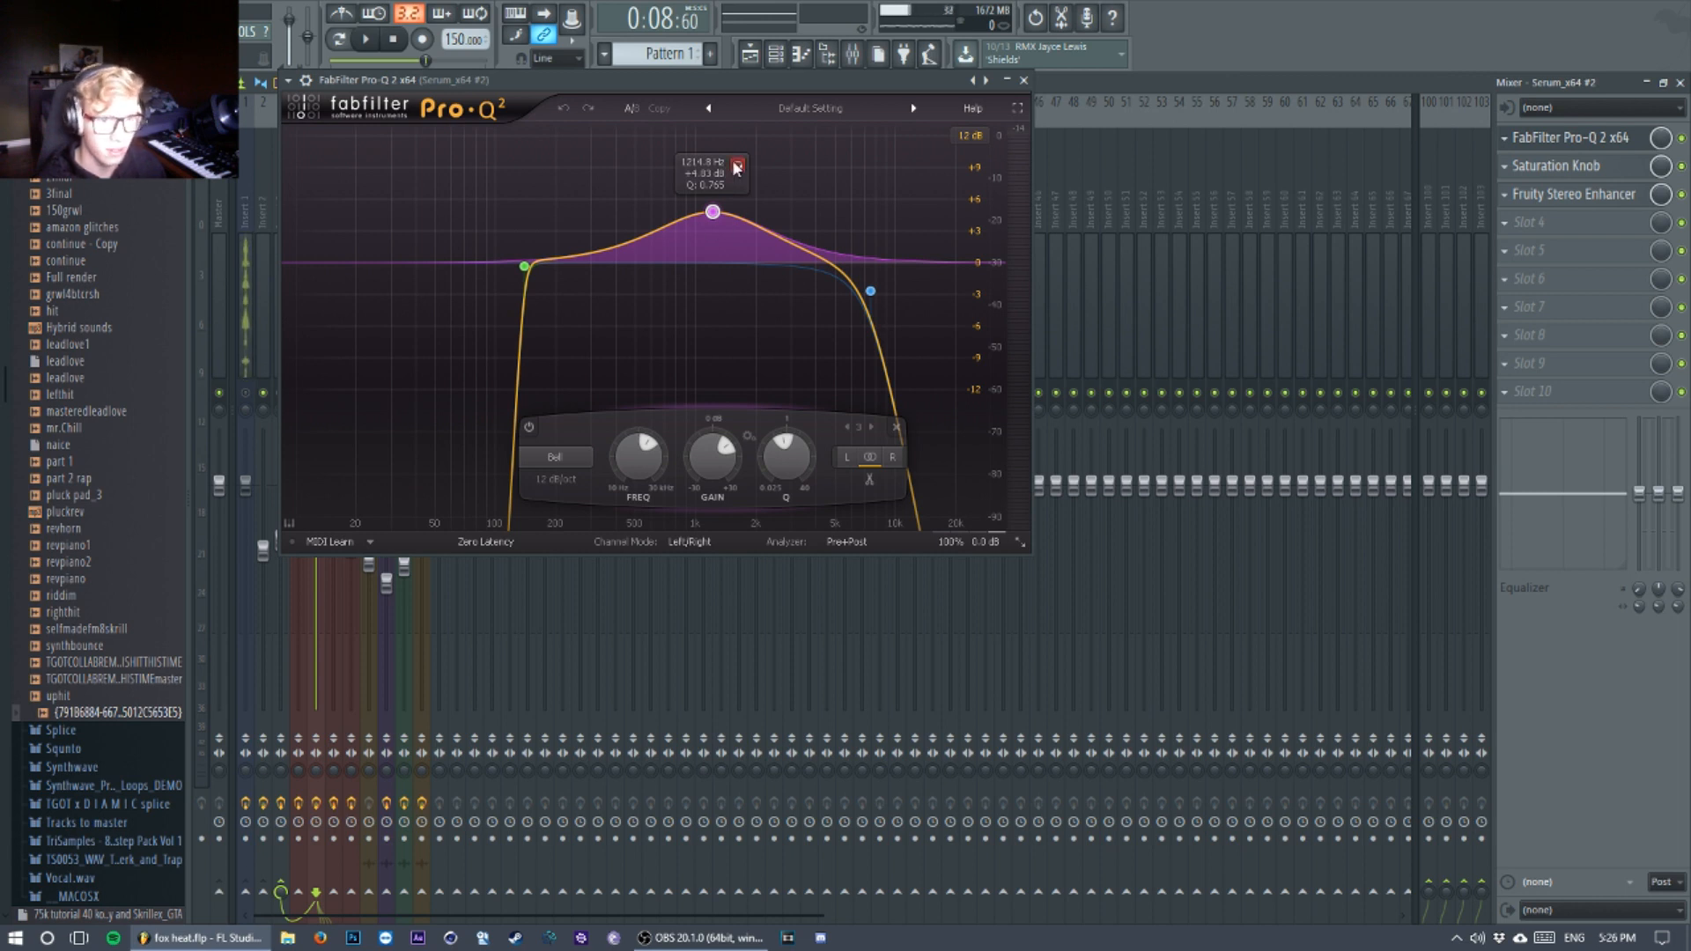
key("space")
left_click(737, 168)
key("space")
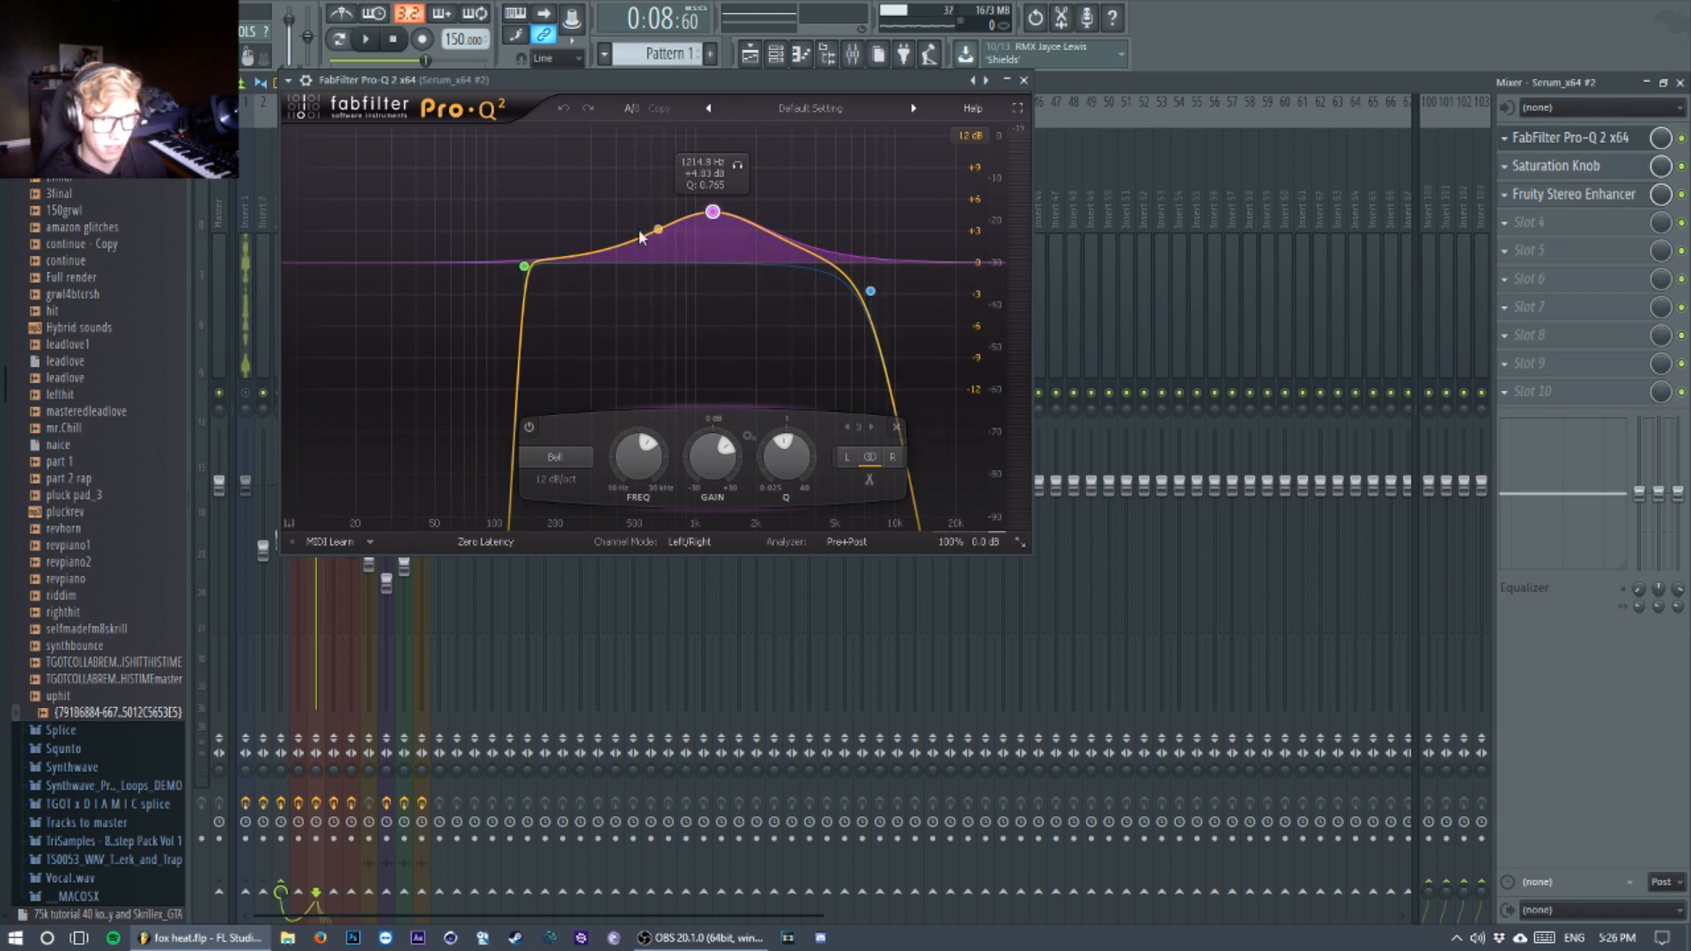
Step: Examine the high cut band's frequency in the vowel track's Pro-Q 2 and audition the equalised sound
left_click(870, 292)
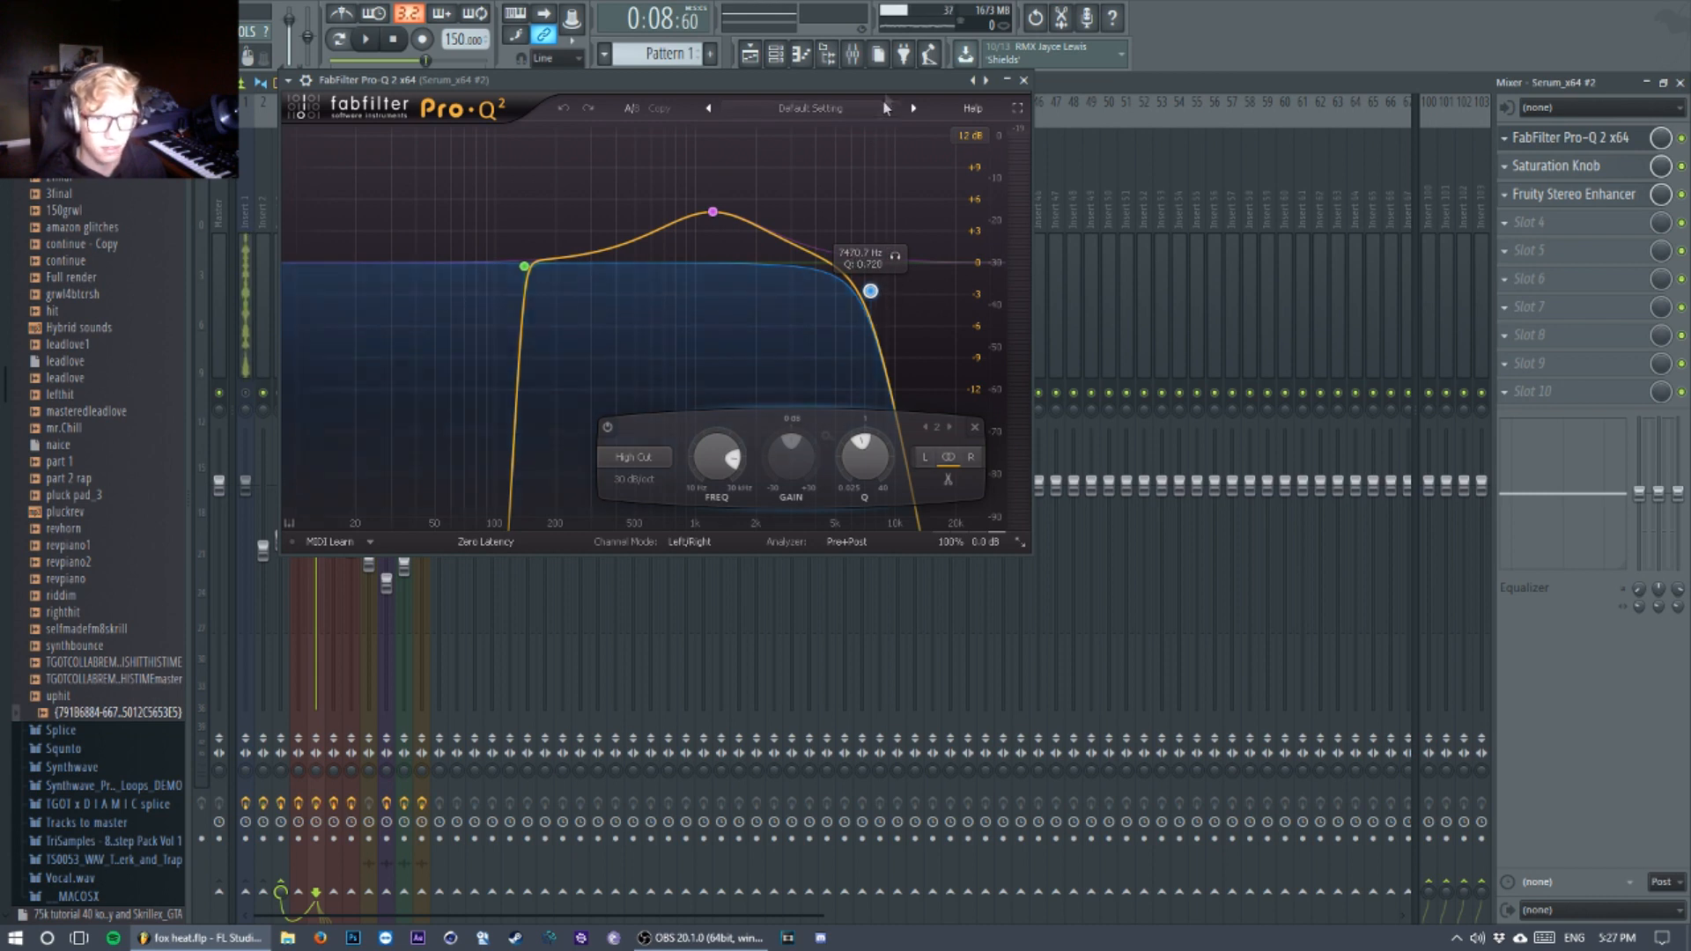
key("space")
key("space")
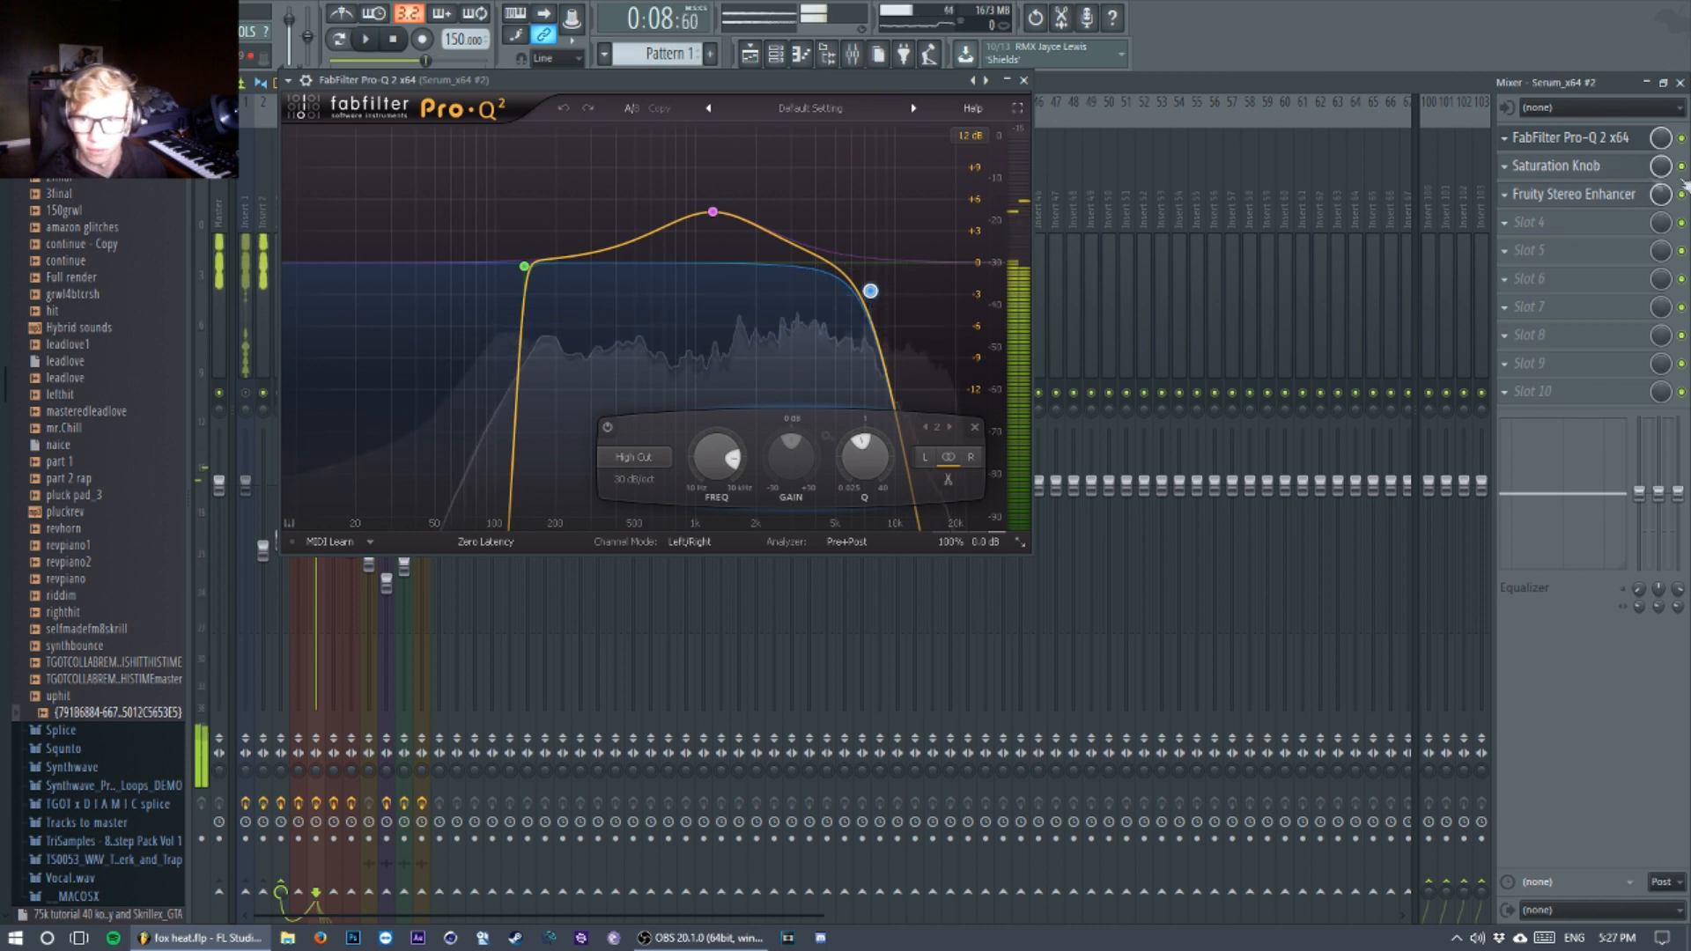
Step: Examine the vowel track's Saturation Knob and audition the sound with the saturation bypassed and enabled
left_click(1556, 166)
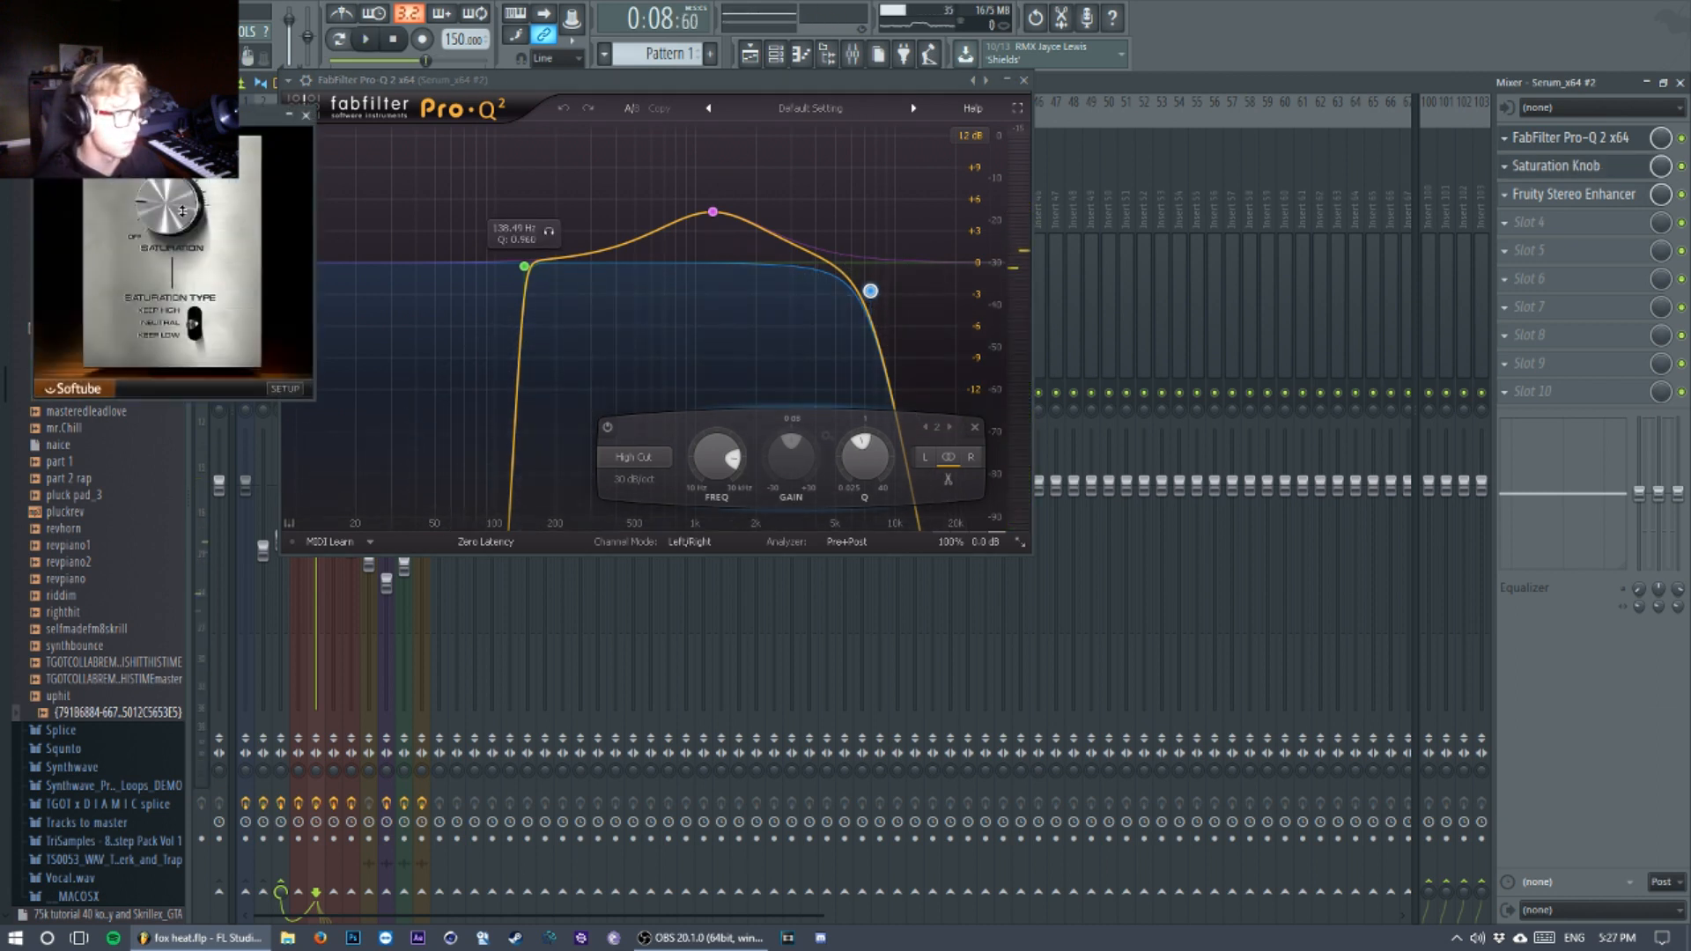
left_click_drag(182, 210, 157, 221)
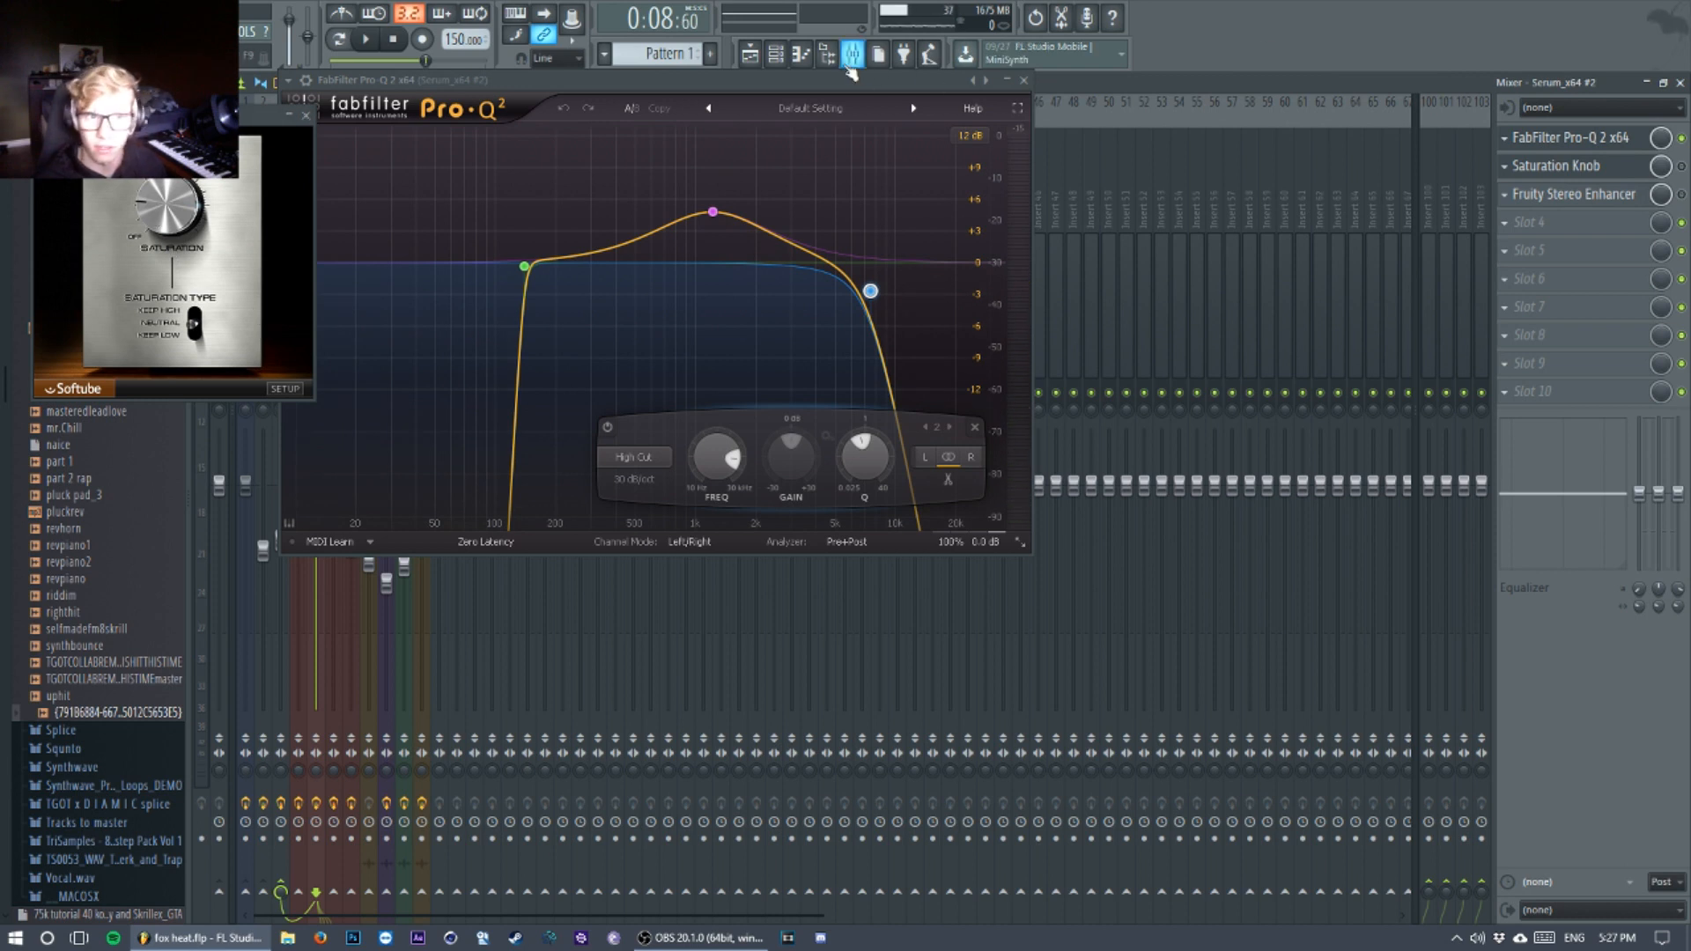
key("space")
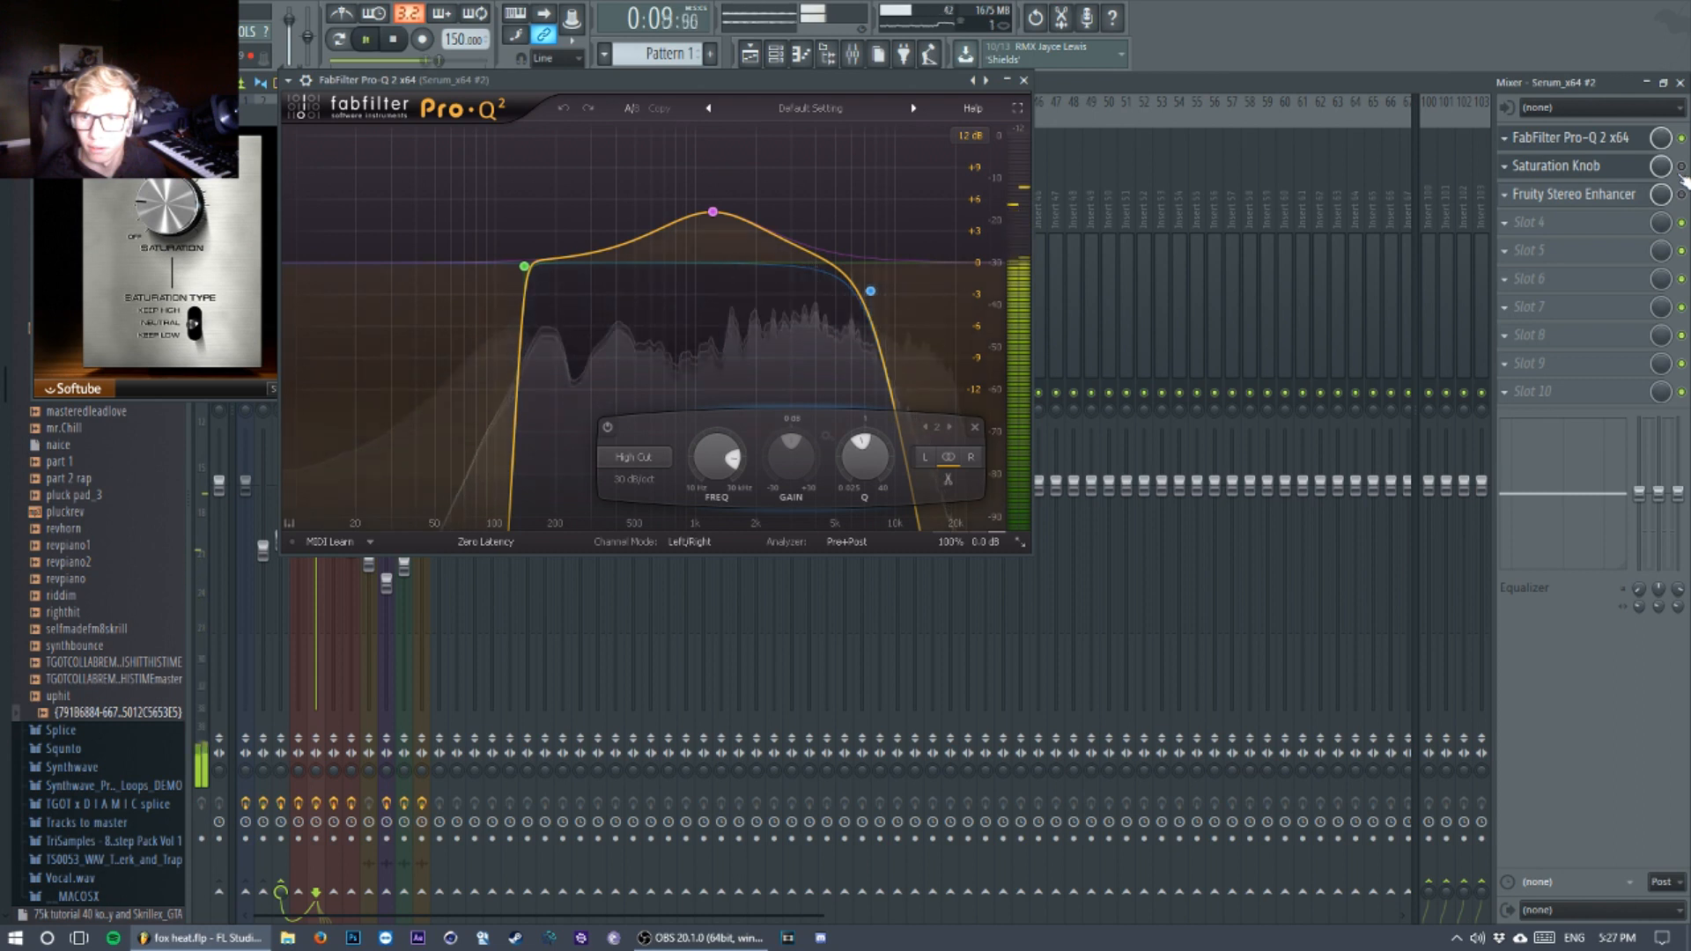
key("space")
key("space")
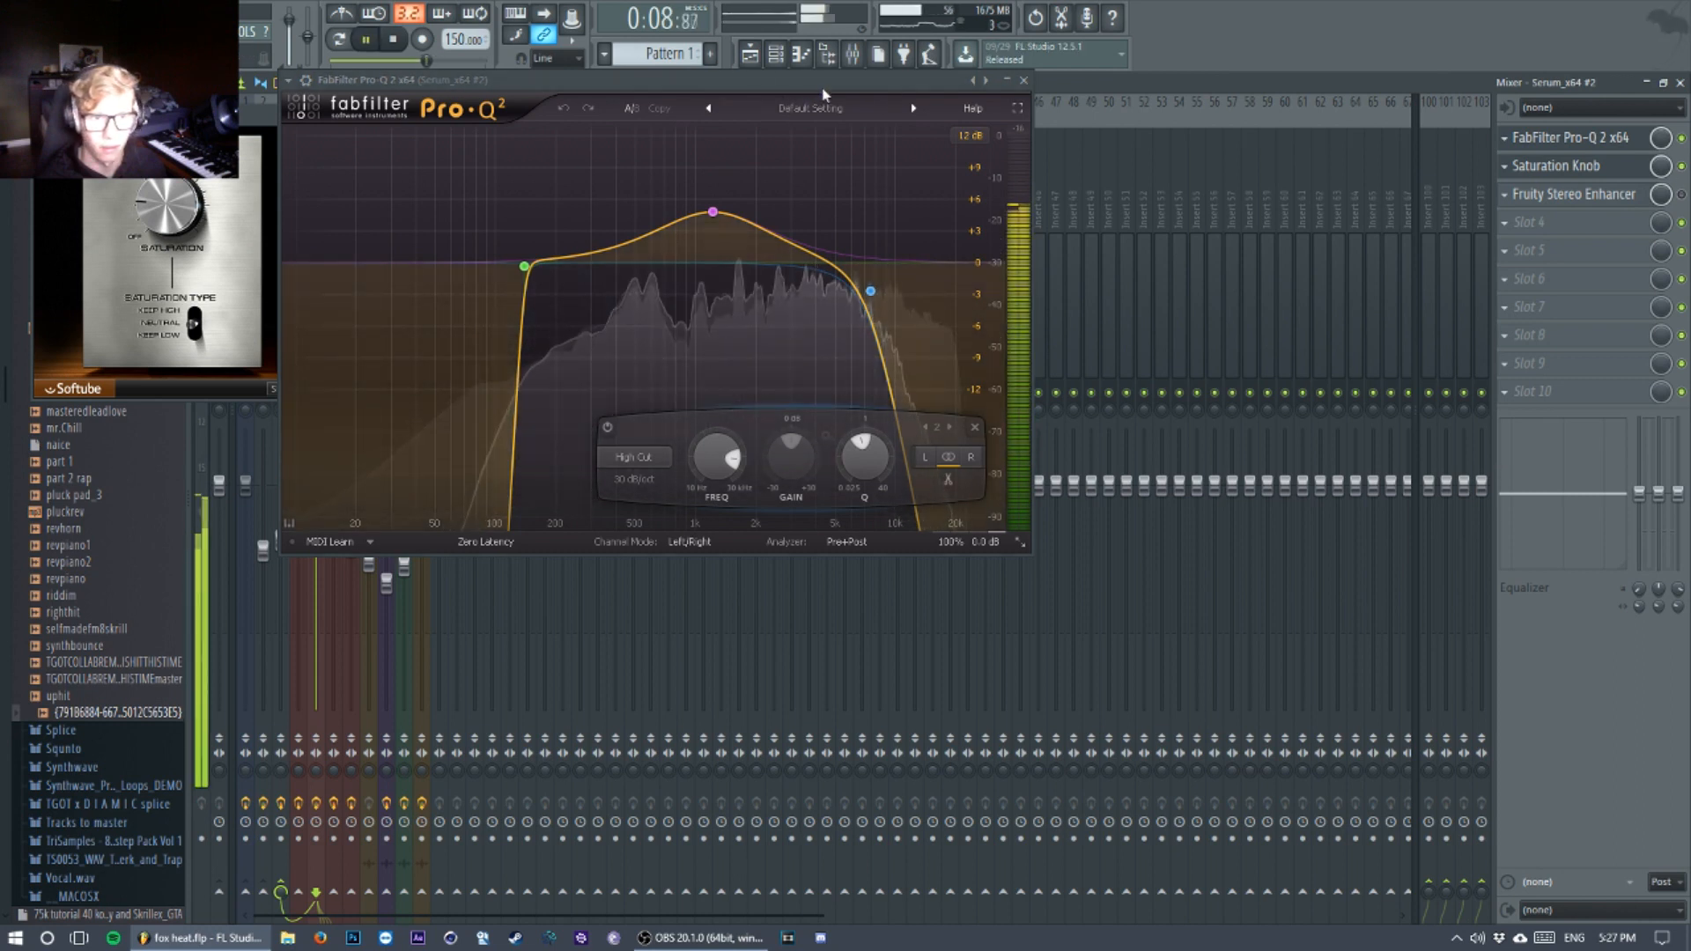
key("space")
Step: Examine and audition the vowel track's Fruity Stereo Enhancer, and close its three effect windows
left_click(1577, 194)
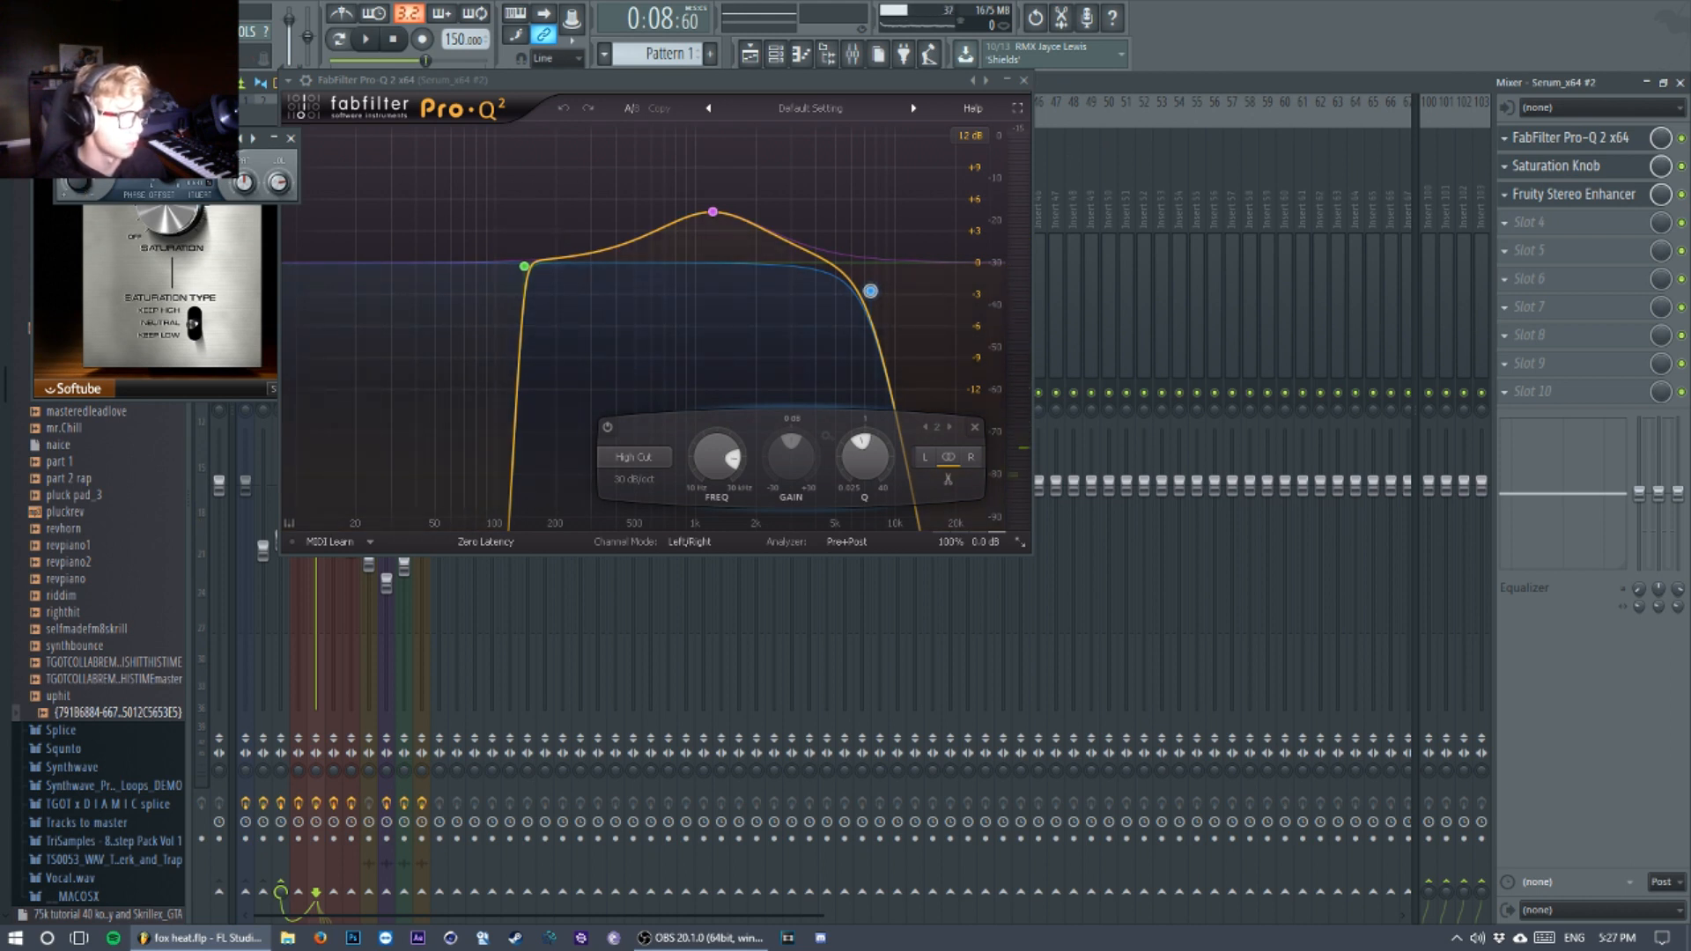
left_click_drag(189, 138, 256, 130)
key("space")
key("space")
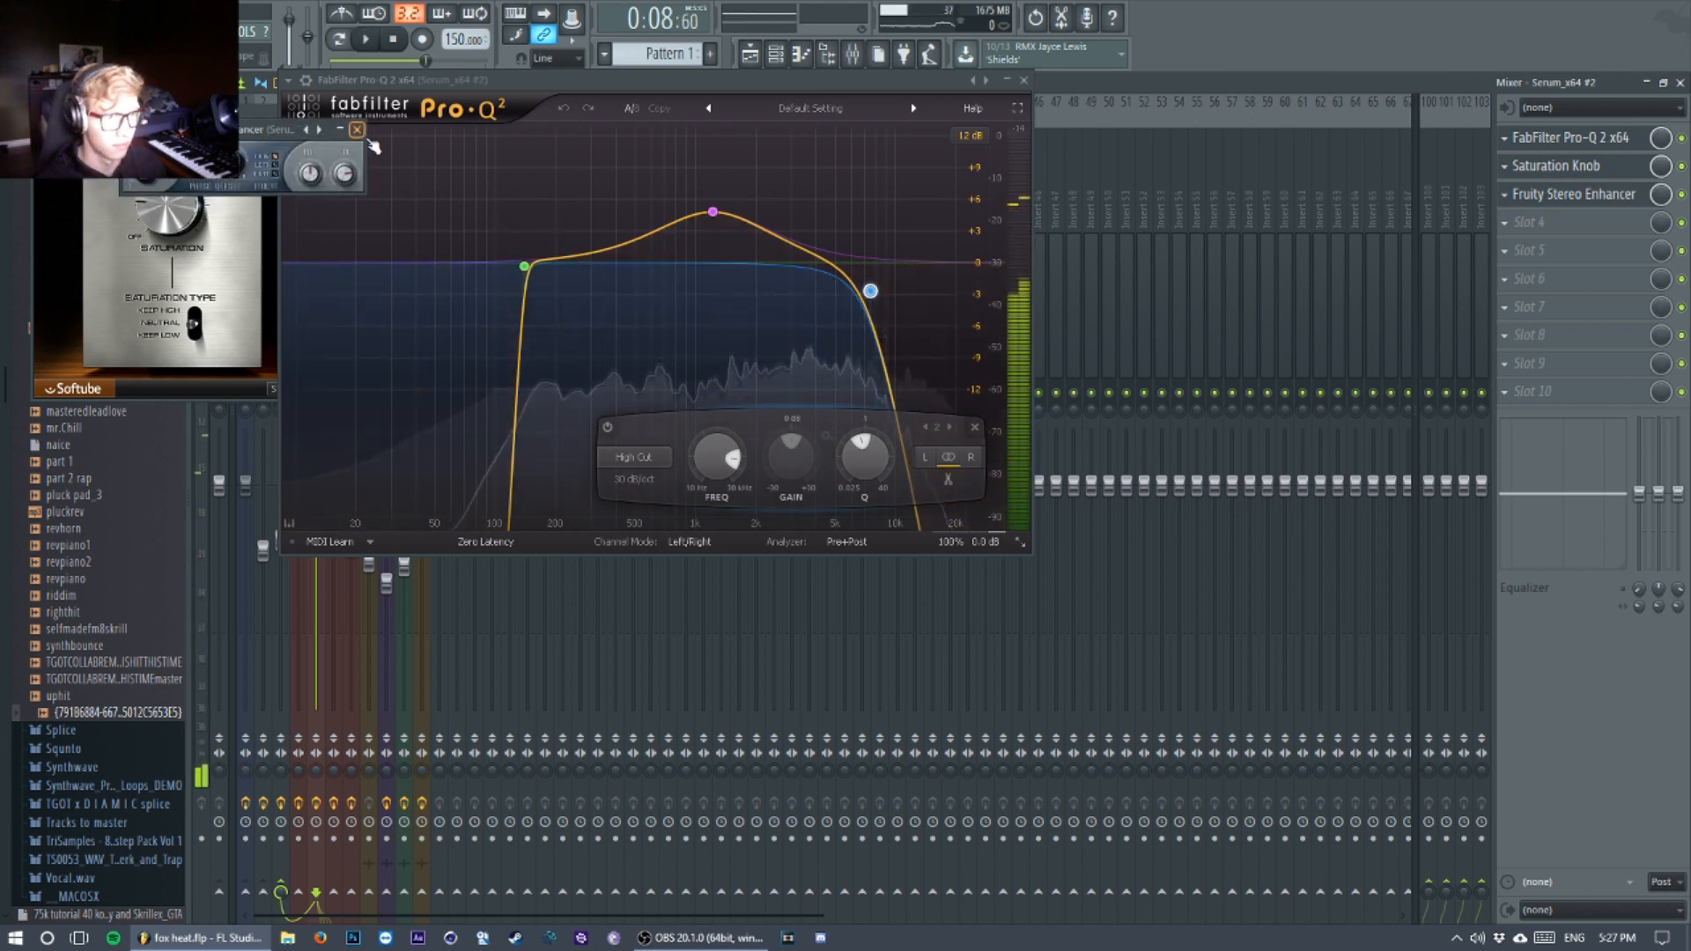
left_click(357, 130)
left_click(1023, 80)
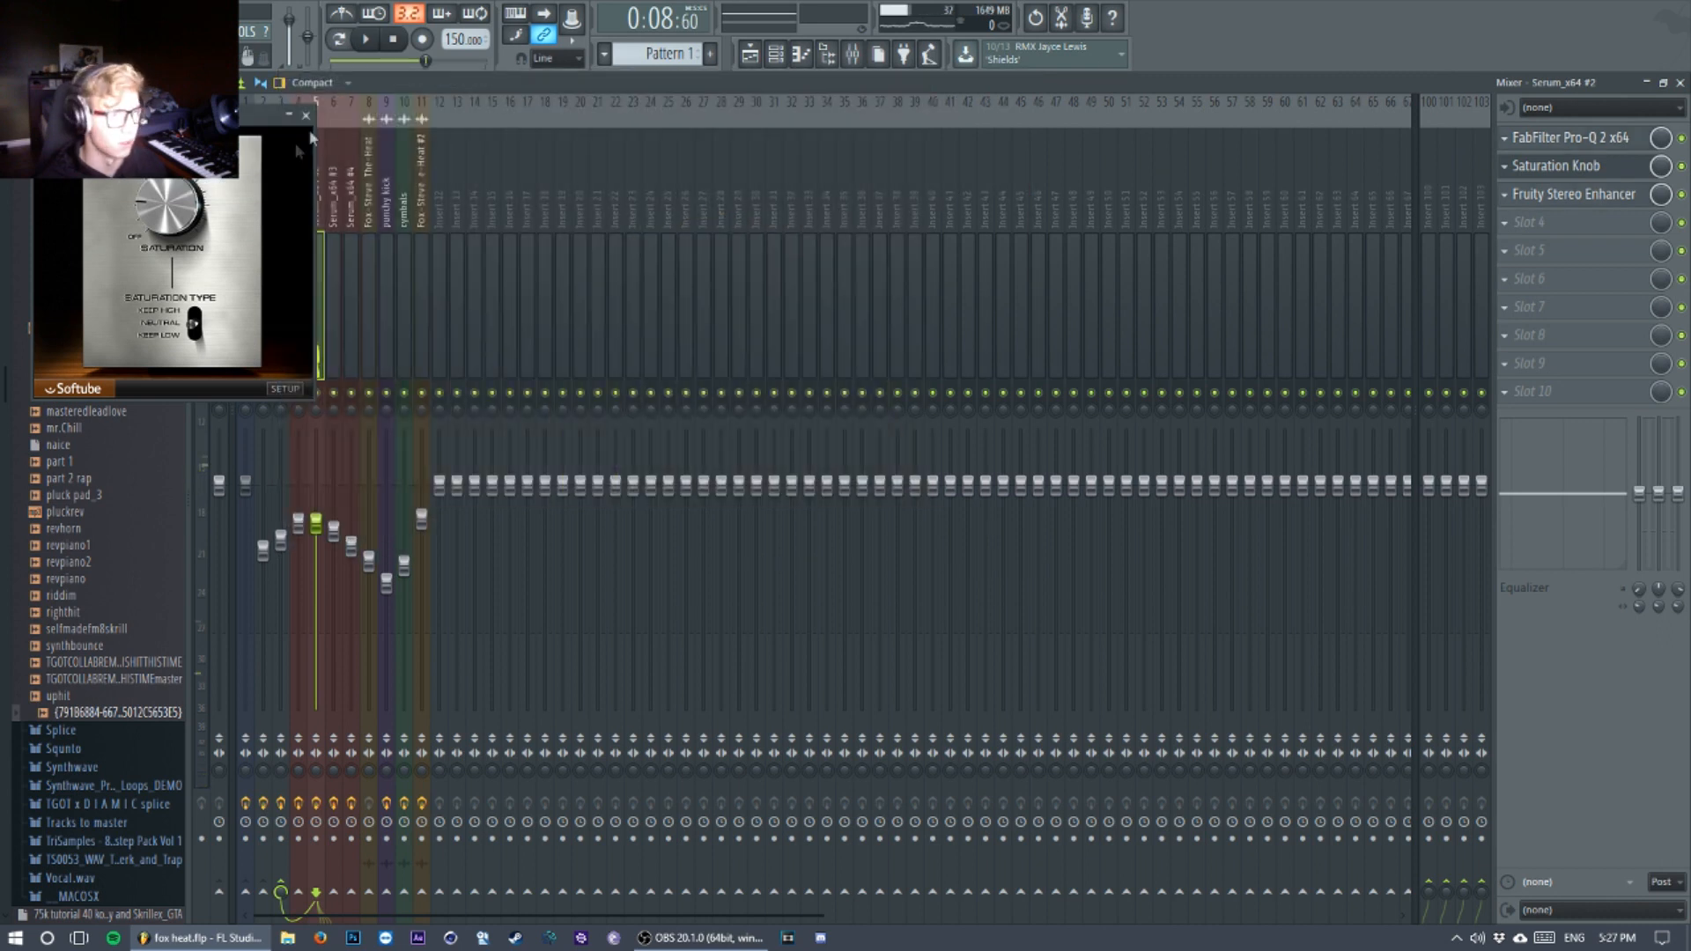
left_click(306, 115)
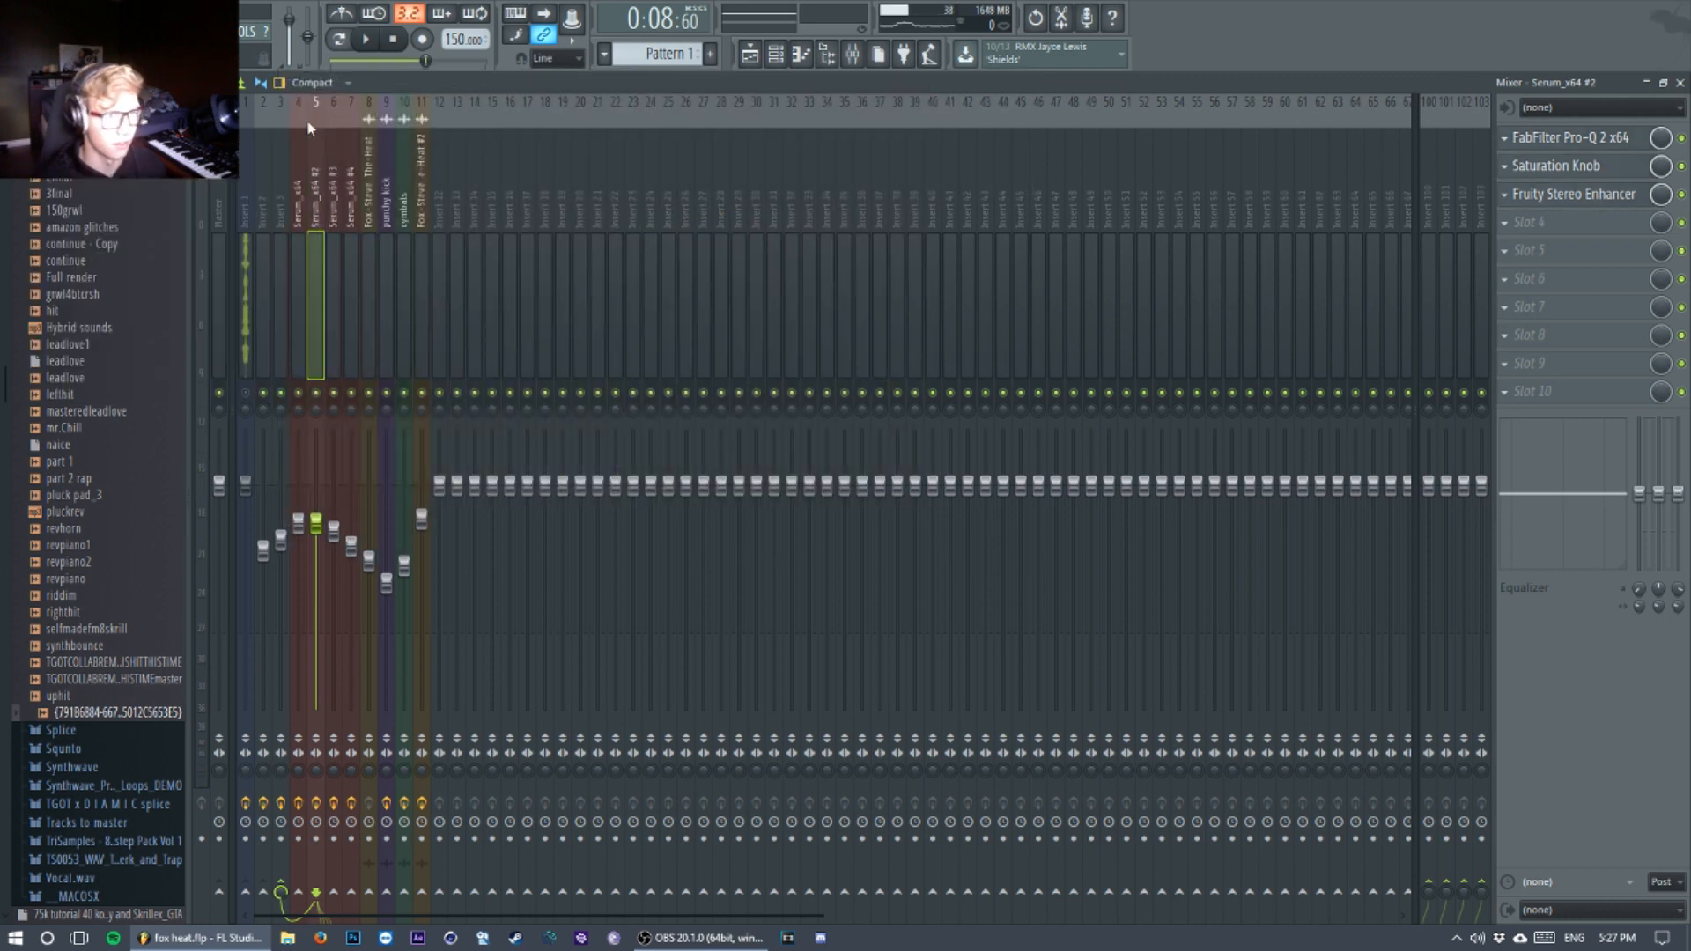
Step: Show the channel rack and audition the Serum_x64 #2 vowel layer on its own and together with the other layers
key("space")
left_click(755, 60)
left_click(771, 60)
key("space")
right_click(456, 220)
key("space")
key("space")
right_click(458, 216)
right_click(448, 212)
key("space")
key("space")
key("space")
key("space")
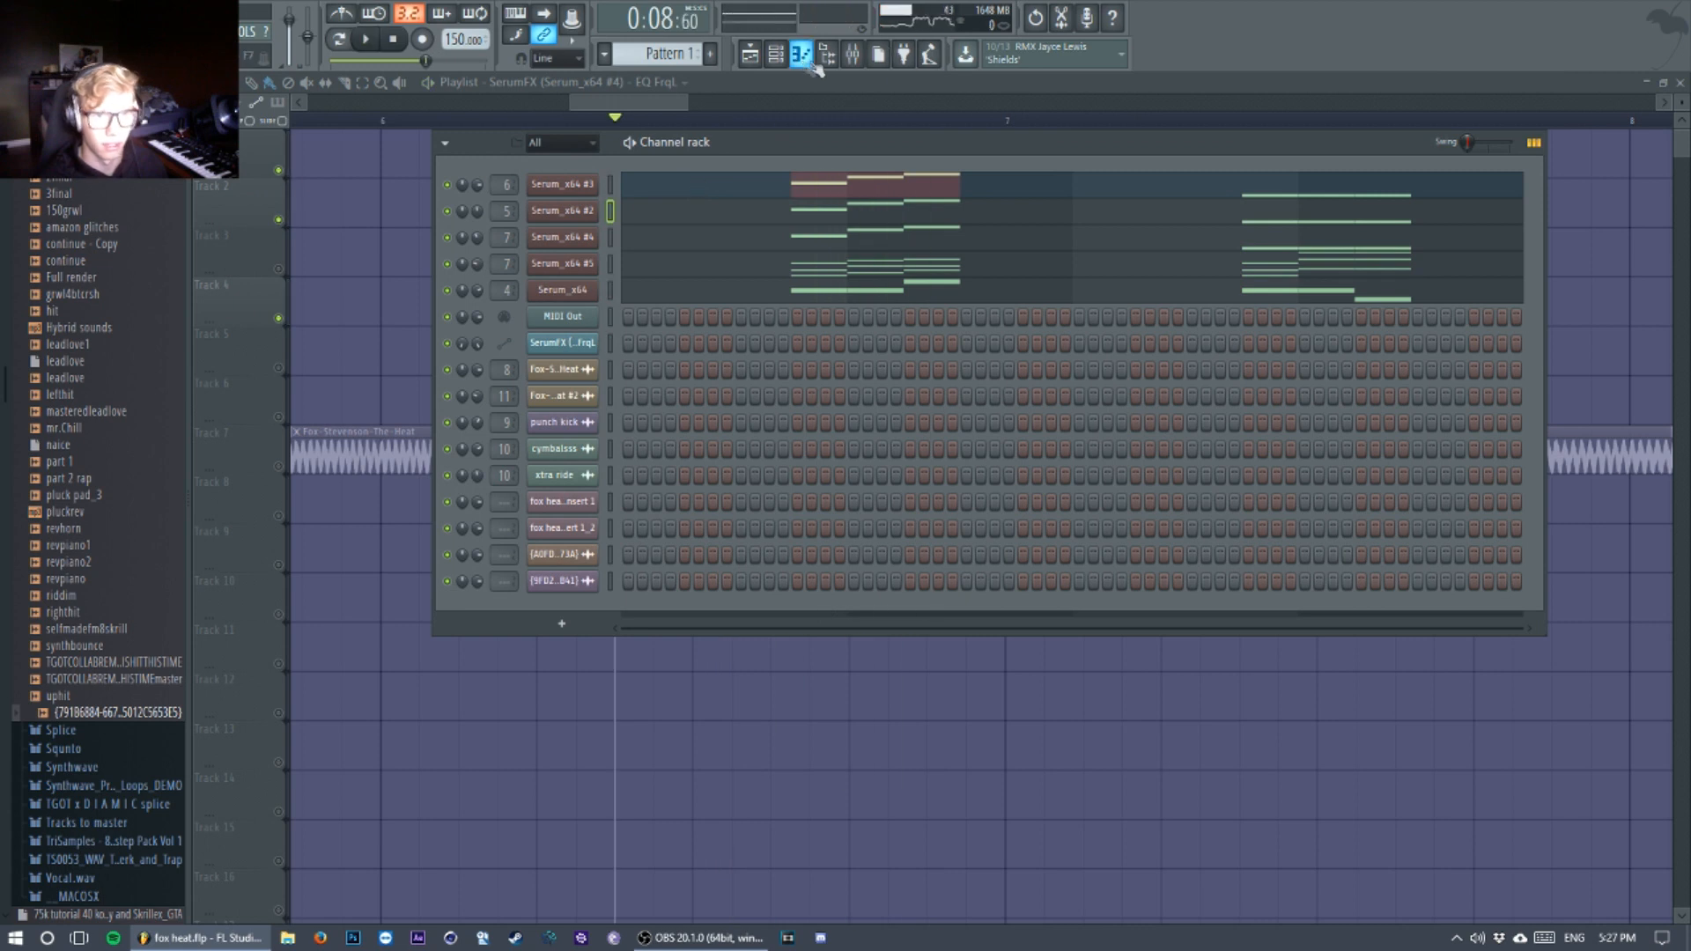
Step: Audition the combined Serum layers with their mixer tracks in view
left_click(852, 53)
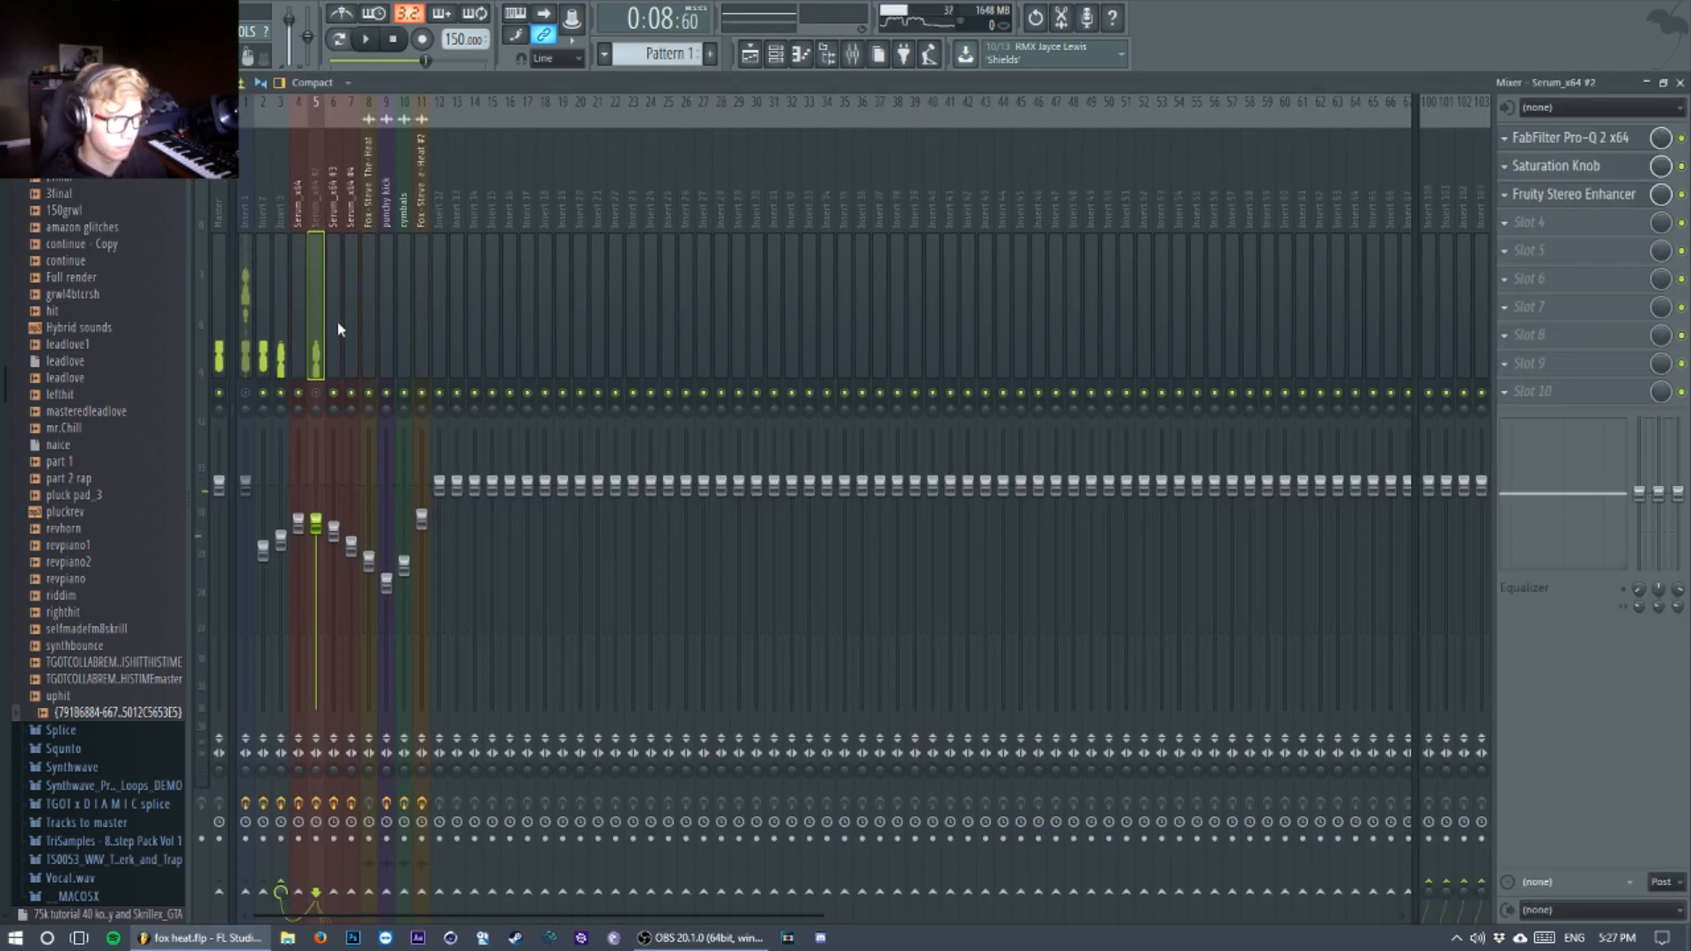
key("space")
key("space")
key("space")
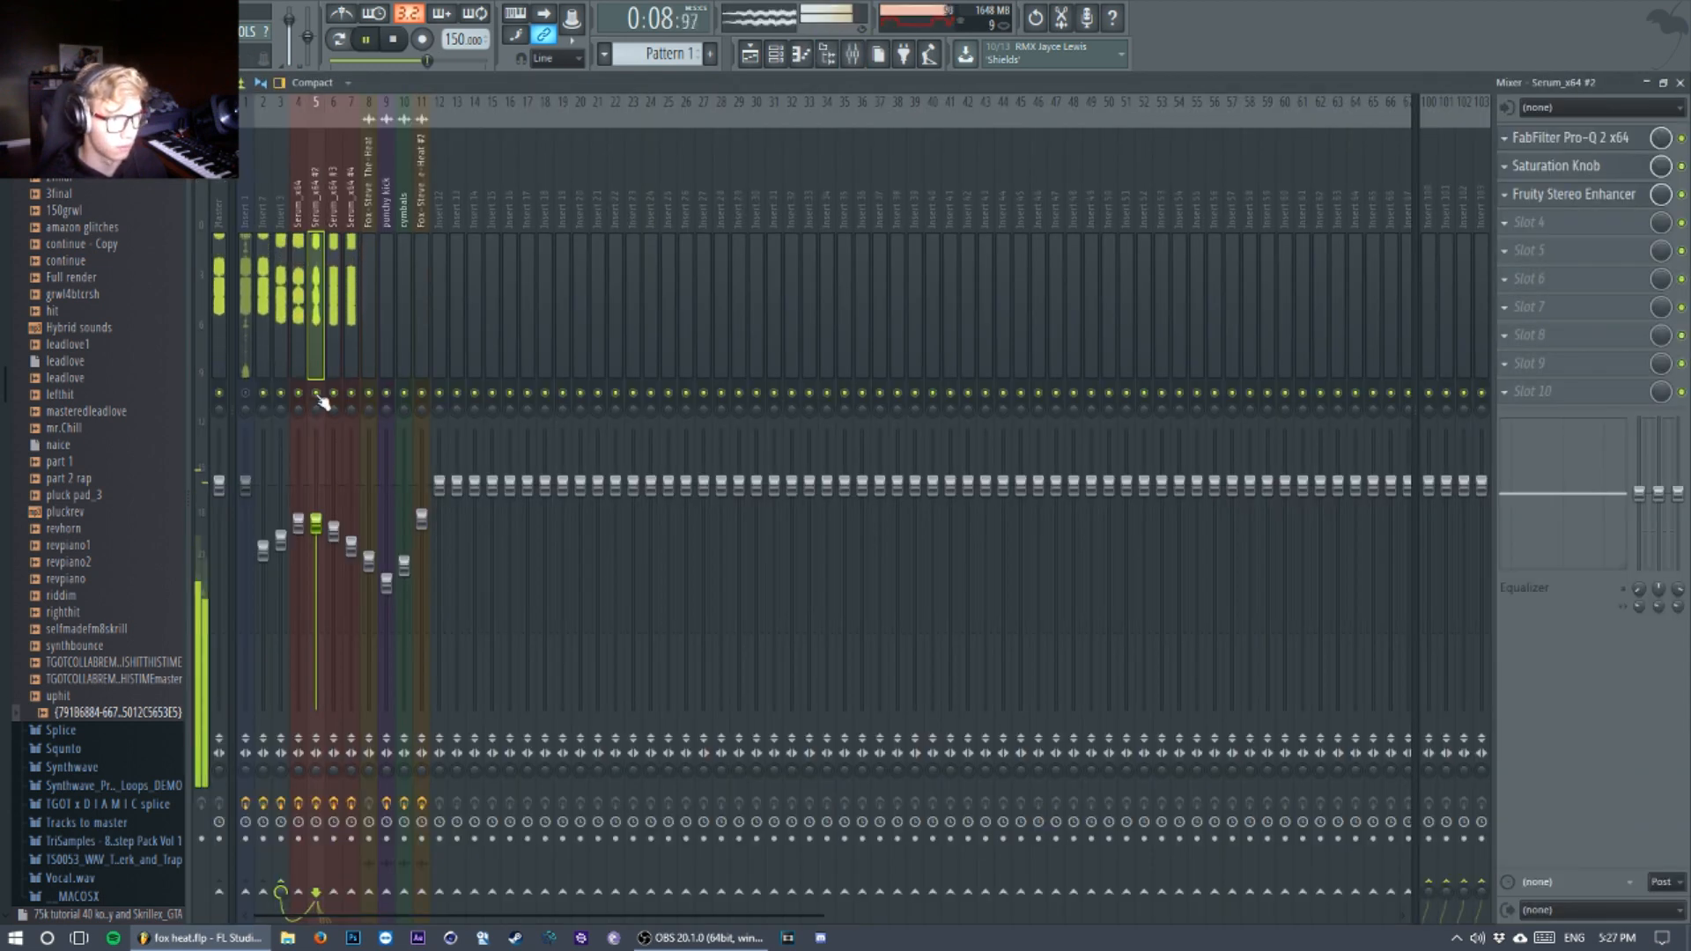
key("space")
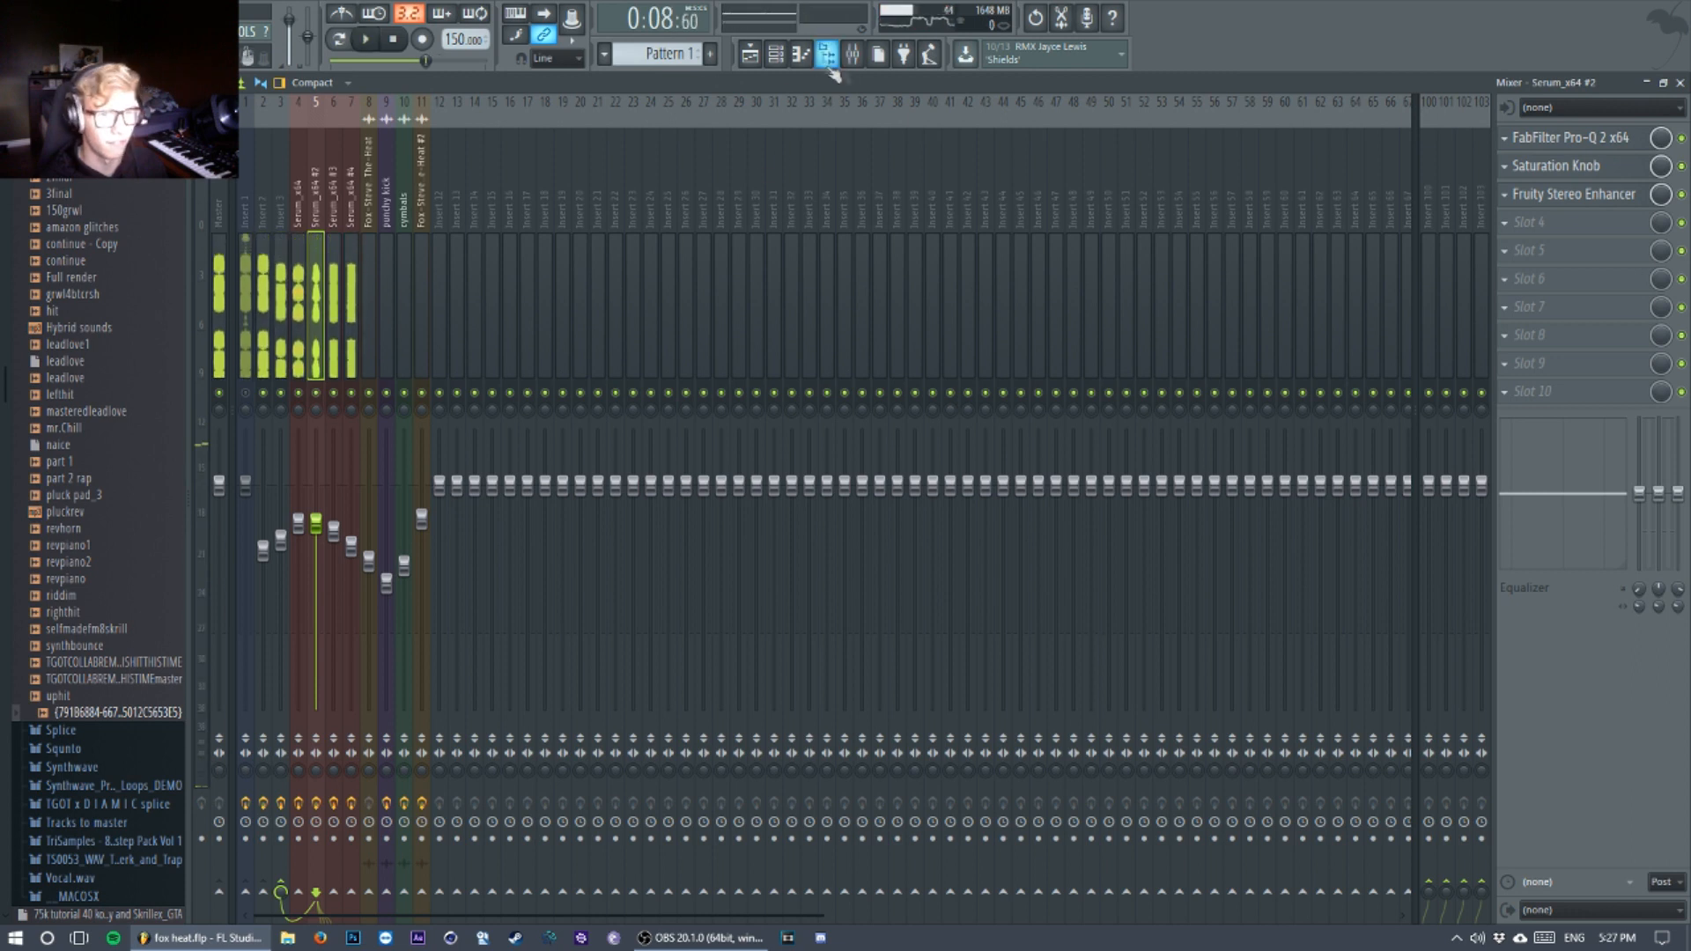
Step: Examine the sub oscillator and effects of the Serum_x64 #3 patch from the channel rack, and close the synth
left_click(775, 54)
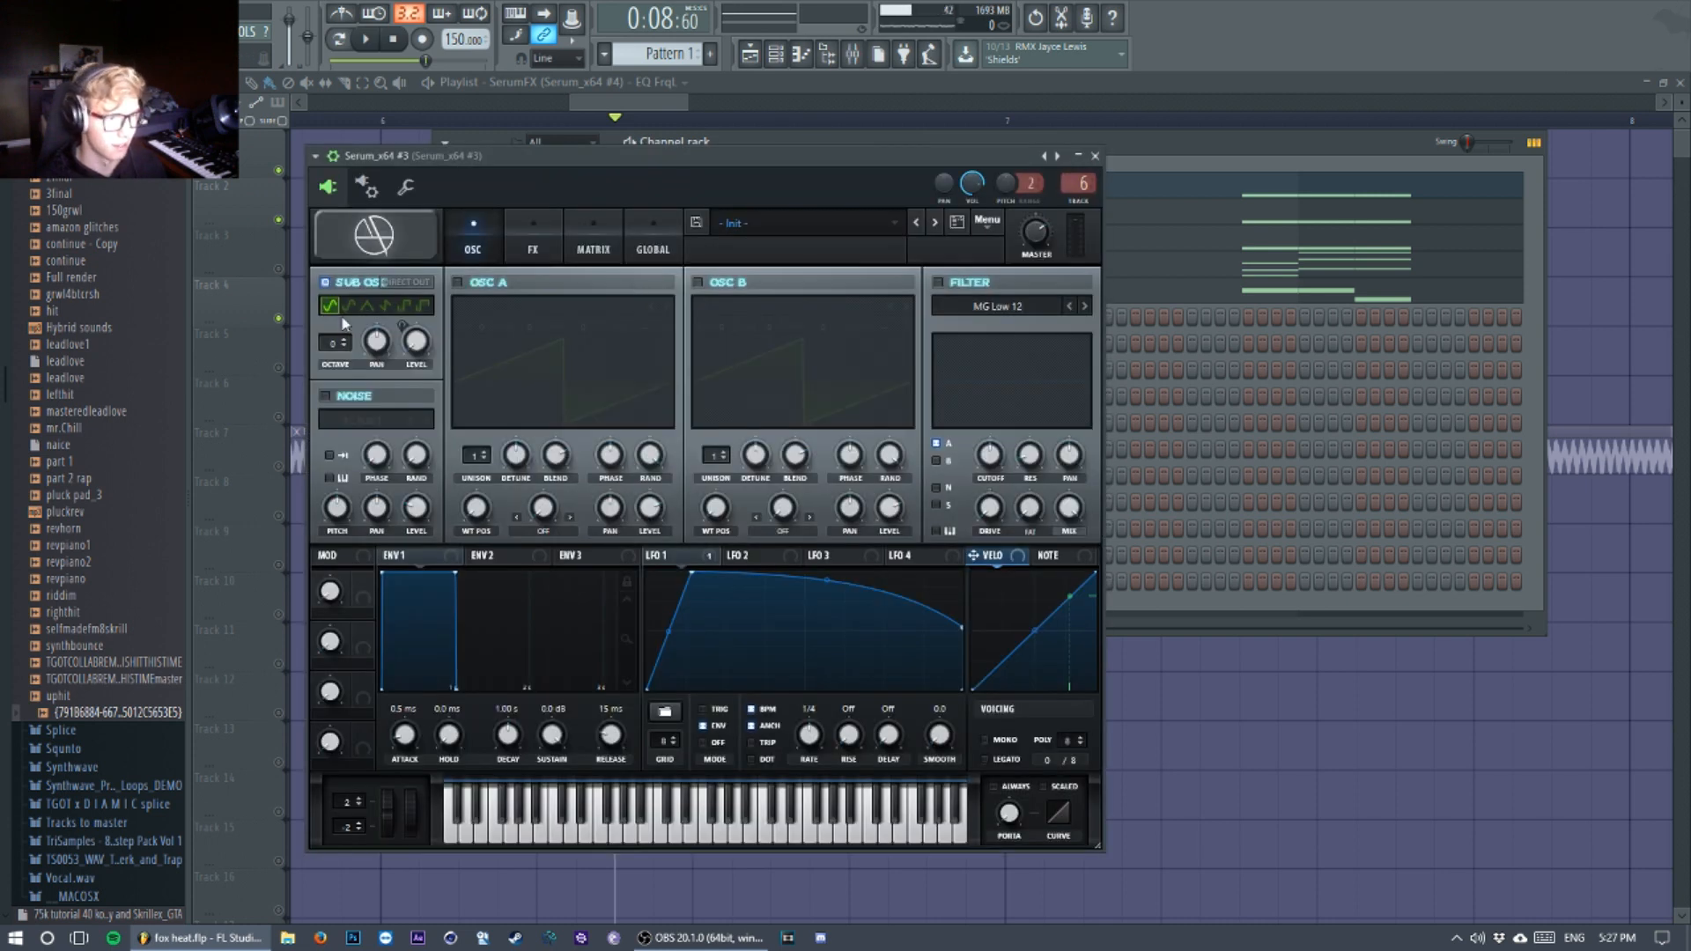
left_click(527, 253)
left_click(473, 249)
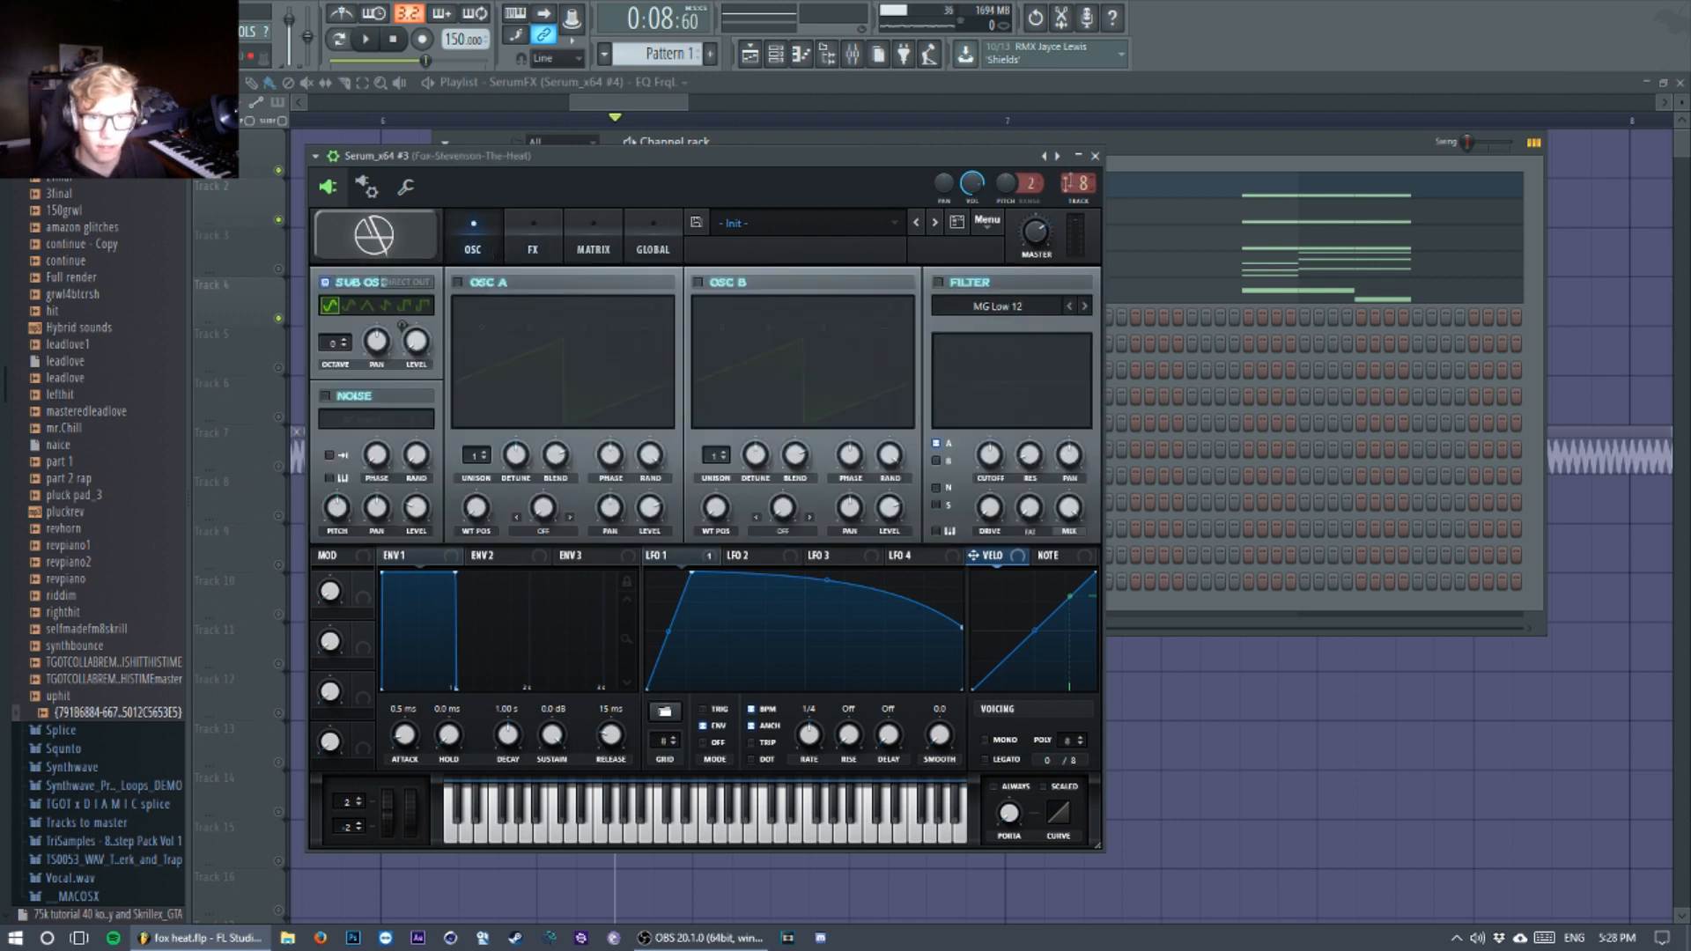
left_click(1095, 155)
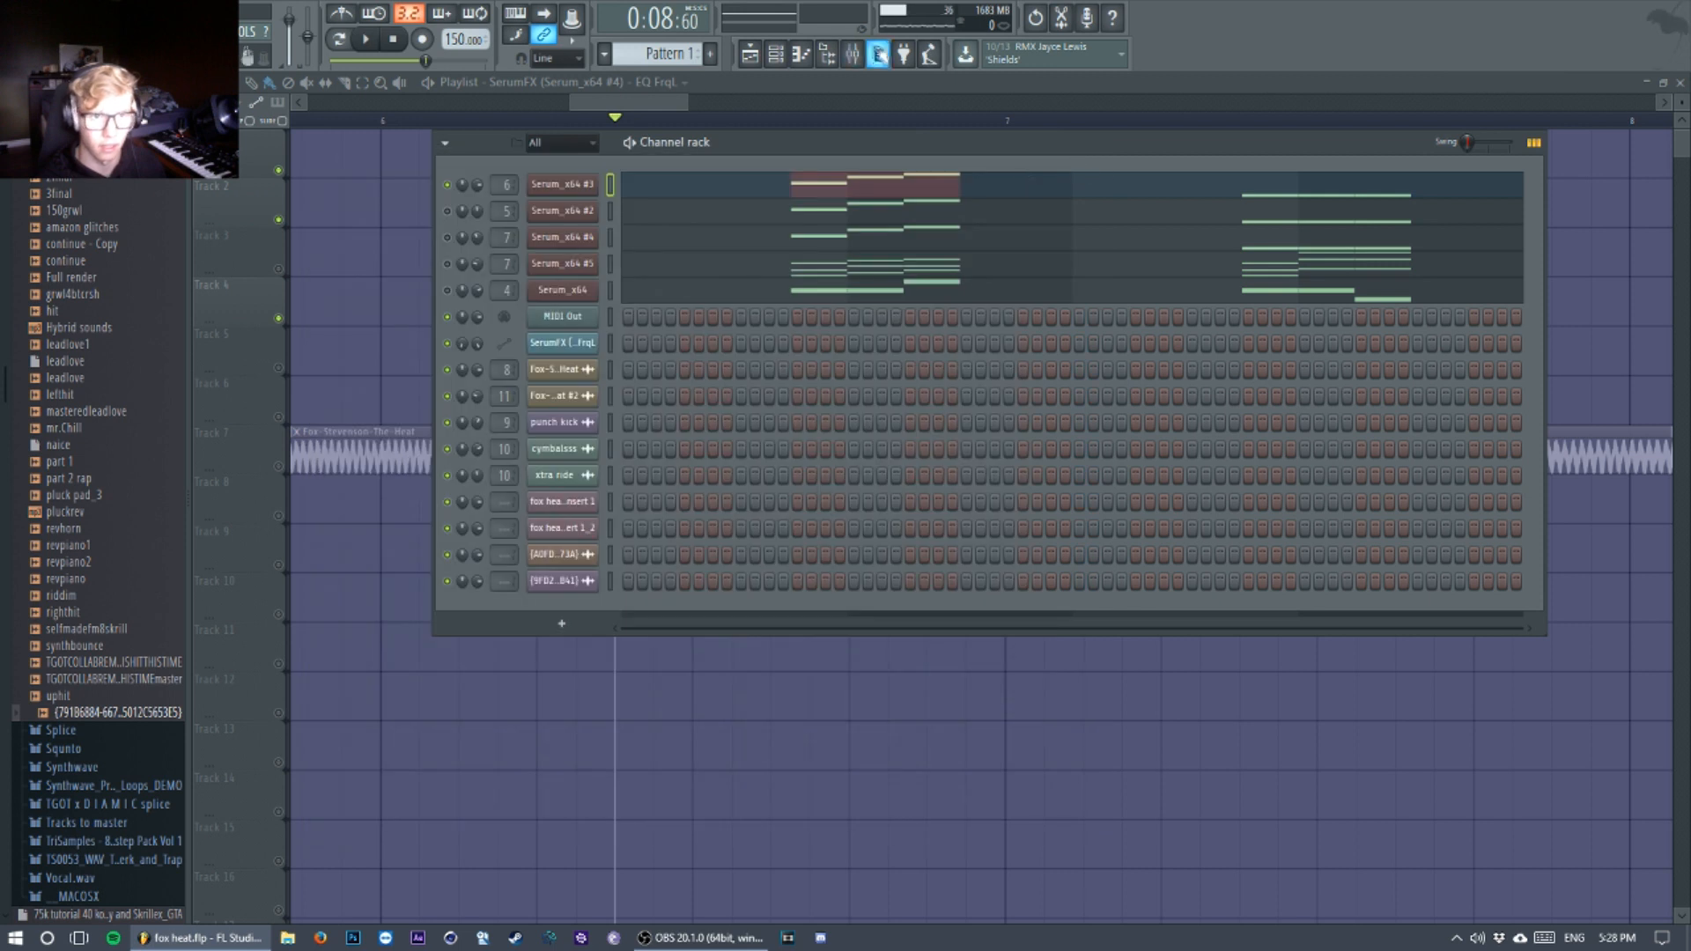
Step: Examine the Saturation Knob on the Serum_x64 #3 mixer track, audition the sub layer, and close the effect
left_click(853, 53)
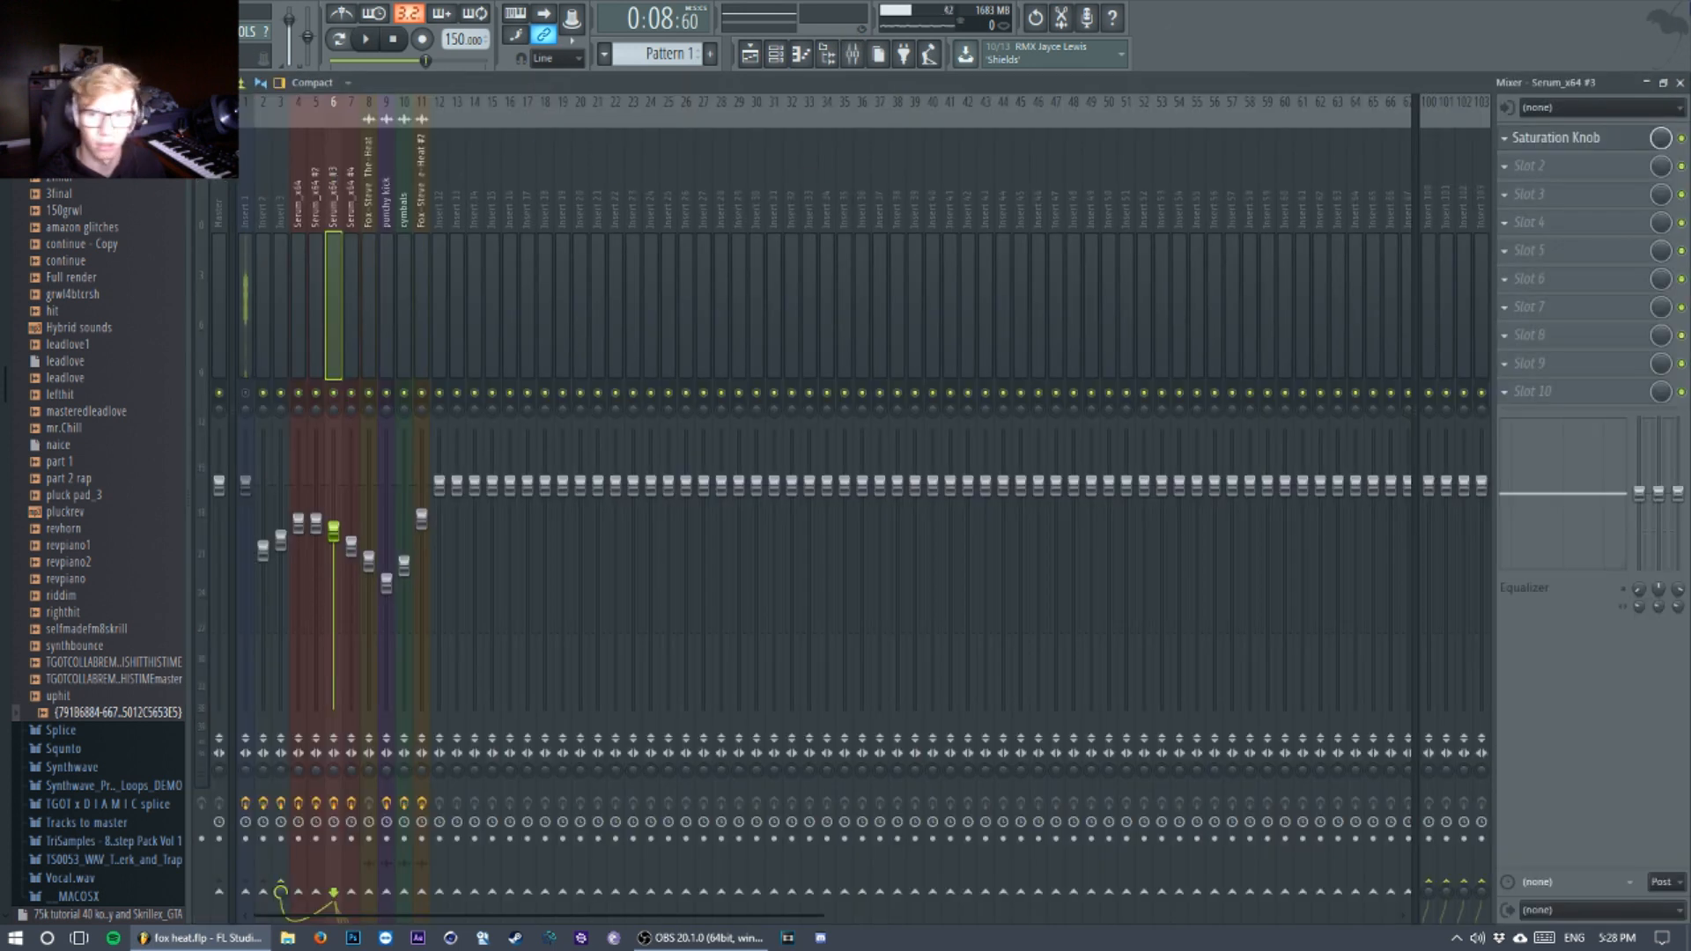
left_click(1555, 138)
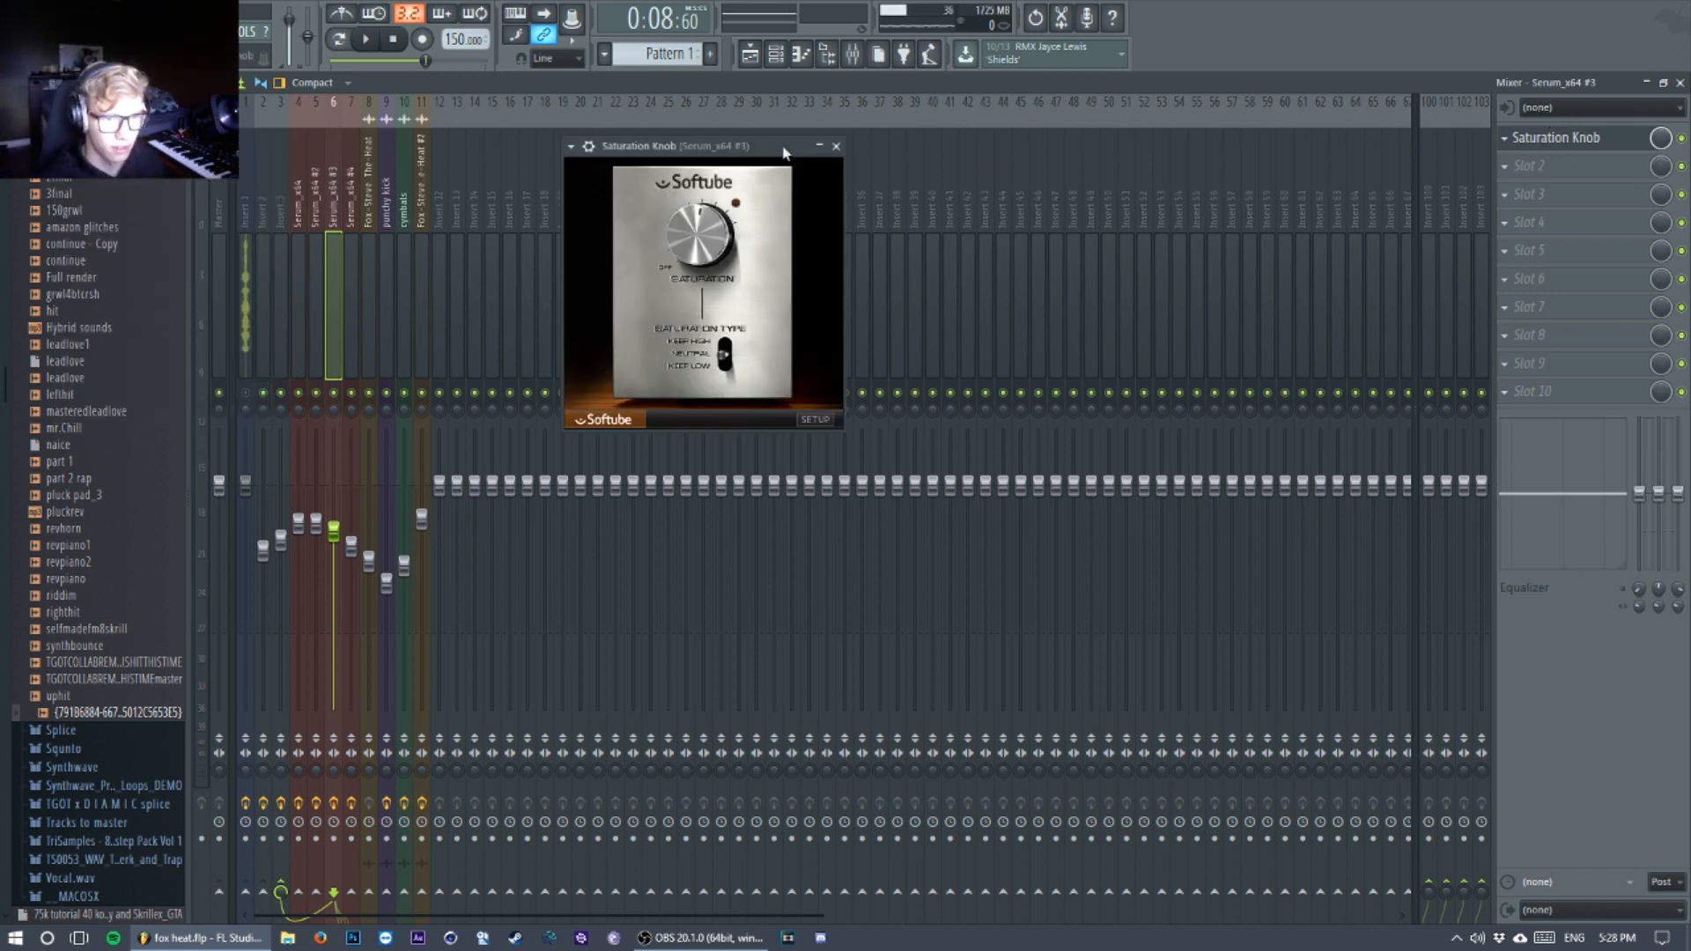
key("space")
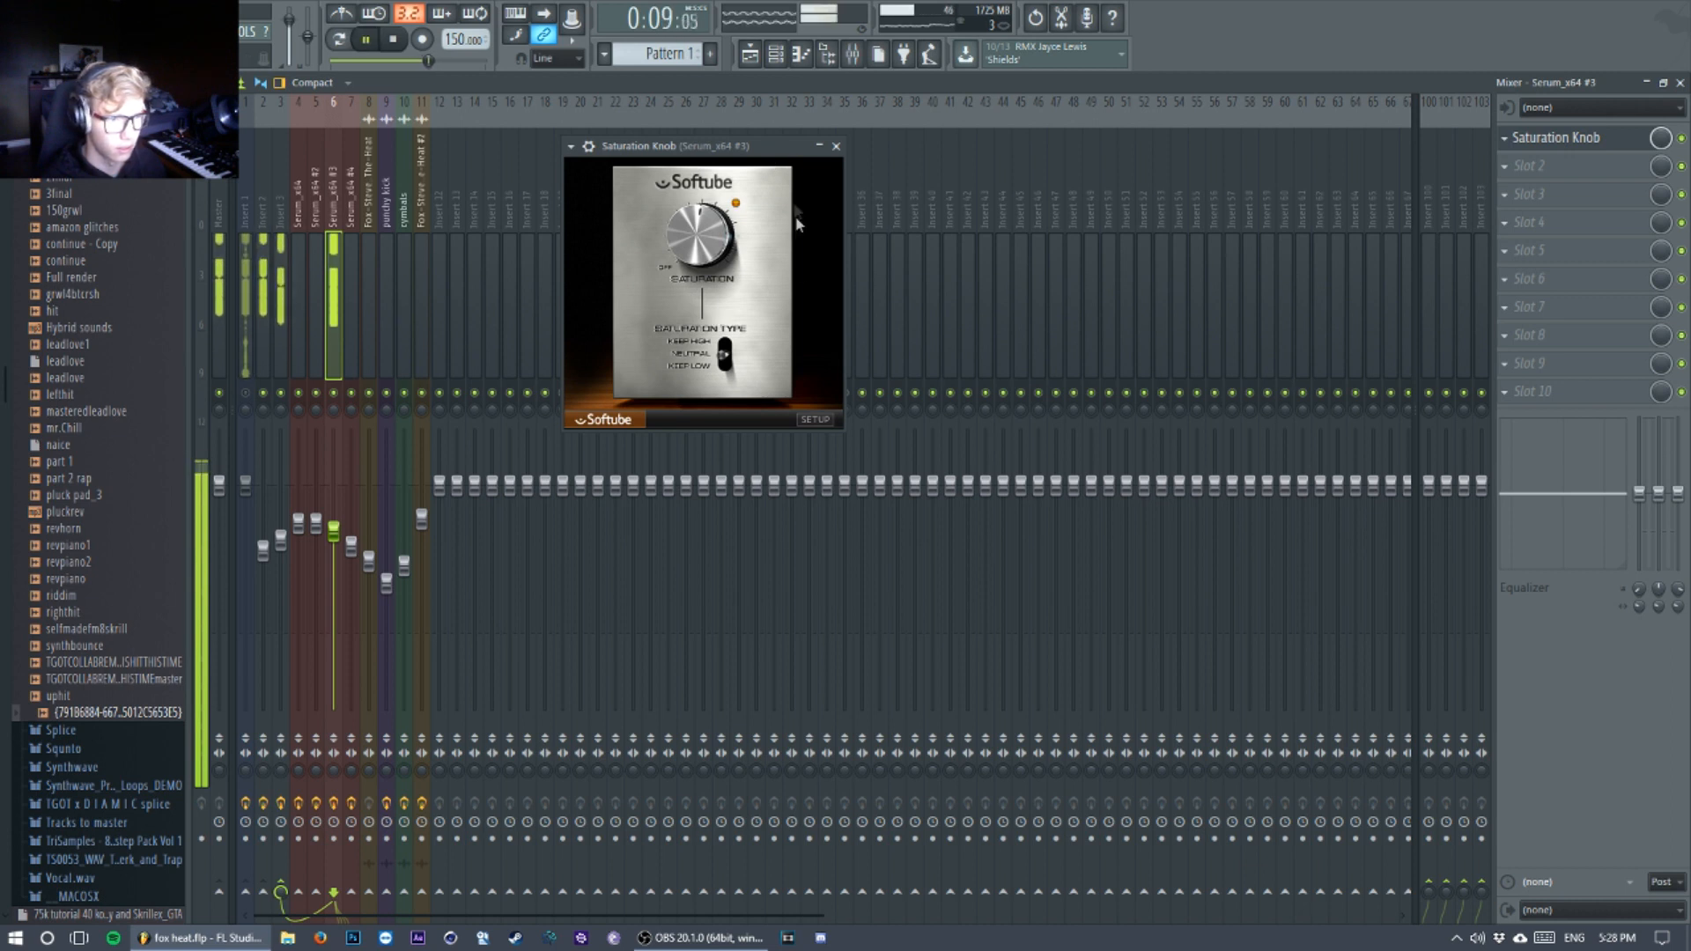
key("space")
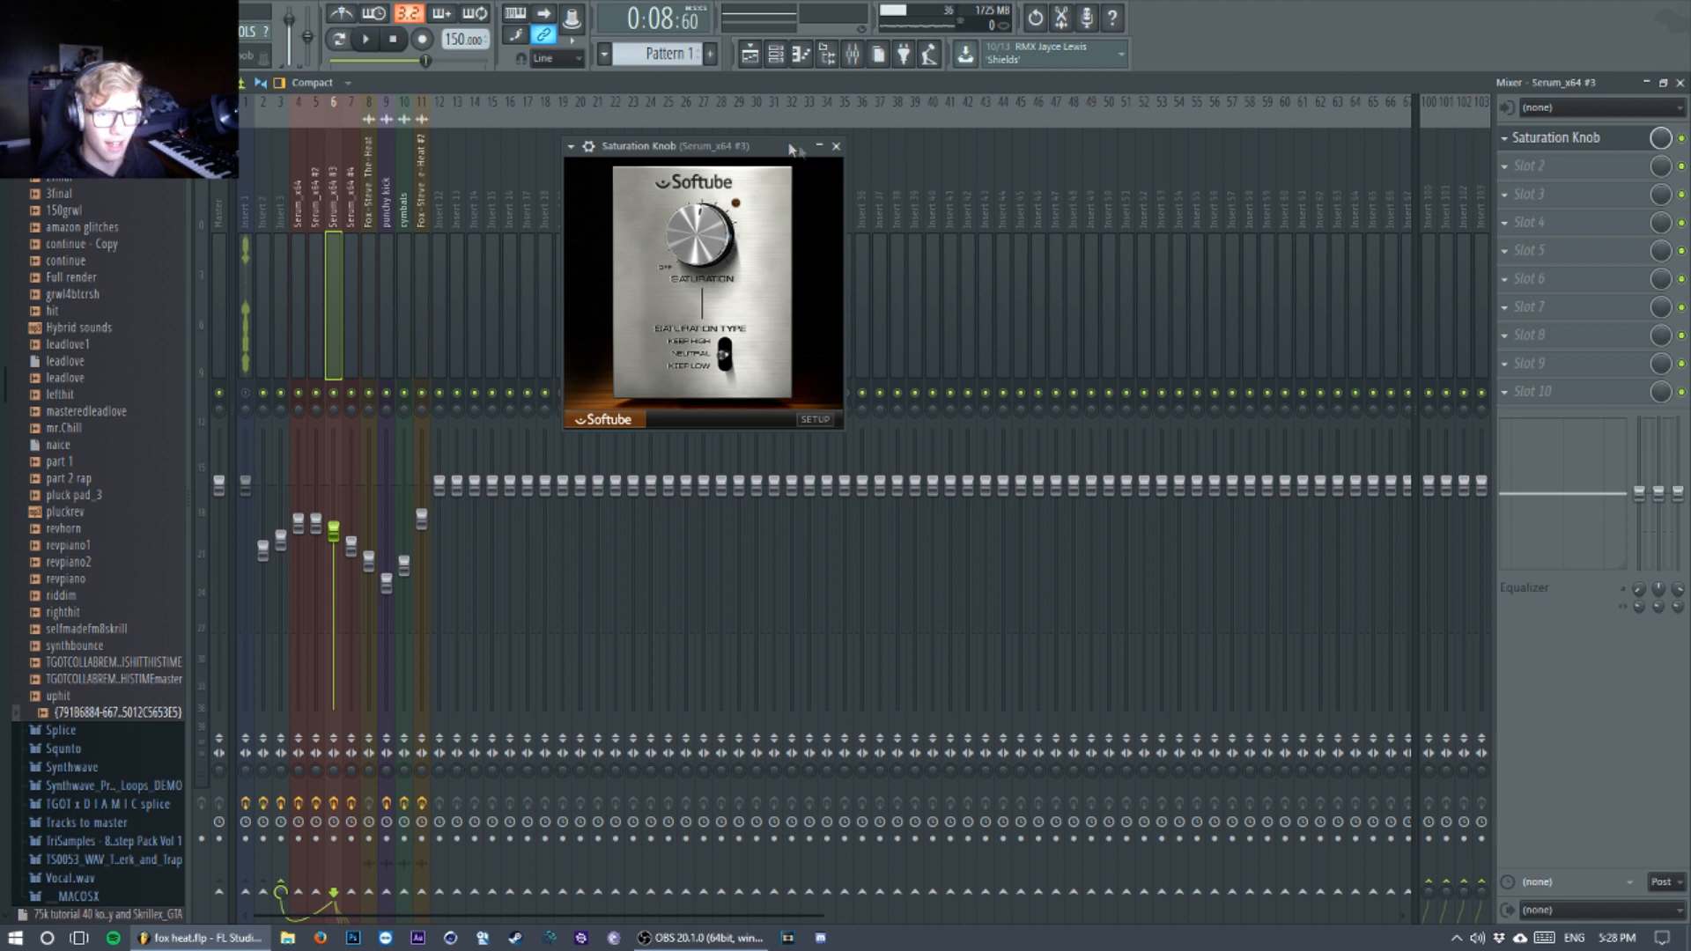
left_click(836, 146)
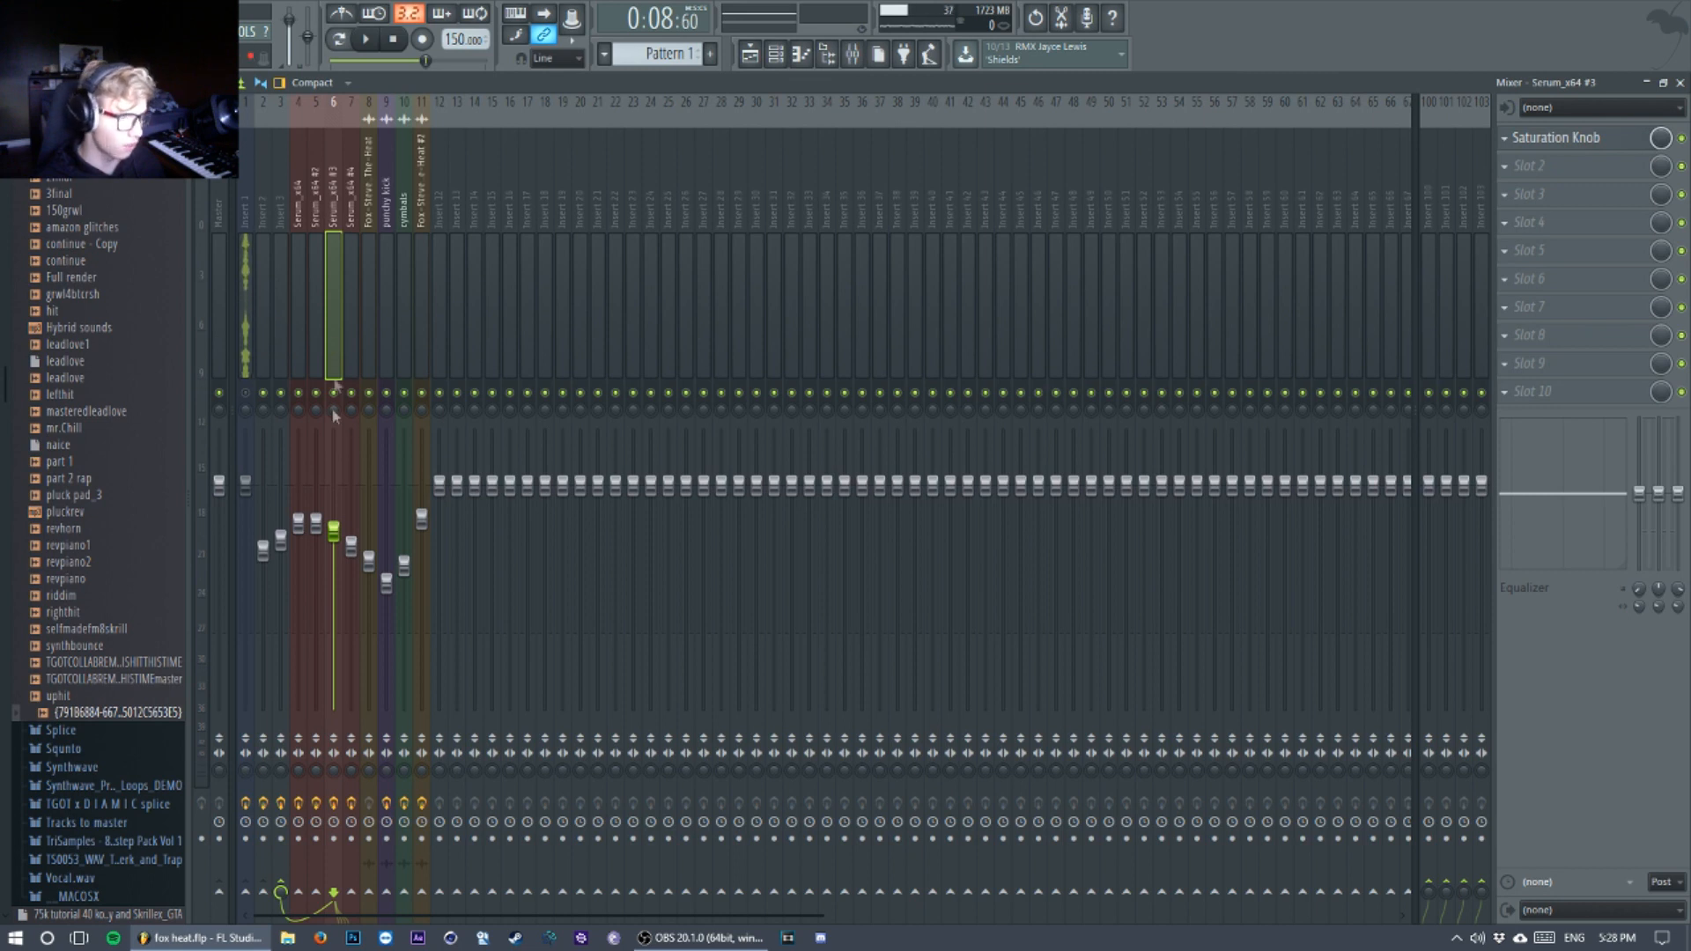
Step: Select the Insert 3 mixer track, audition its sound, and show its Saturation Knob settings
left_click(281, 248)
key("space")
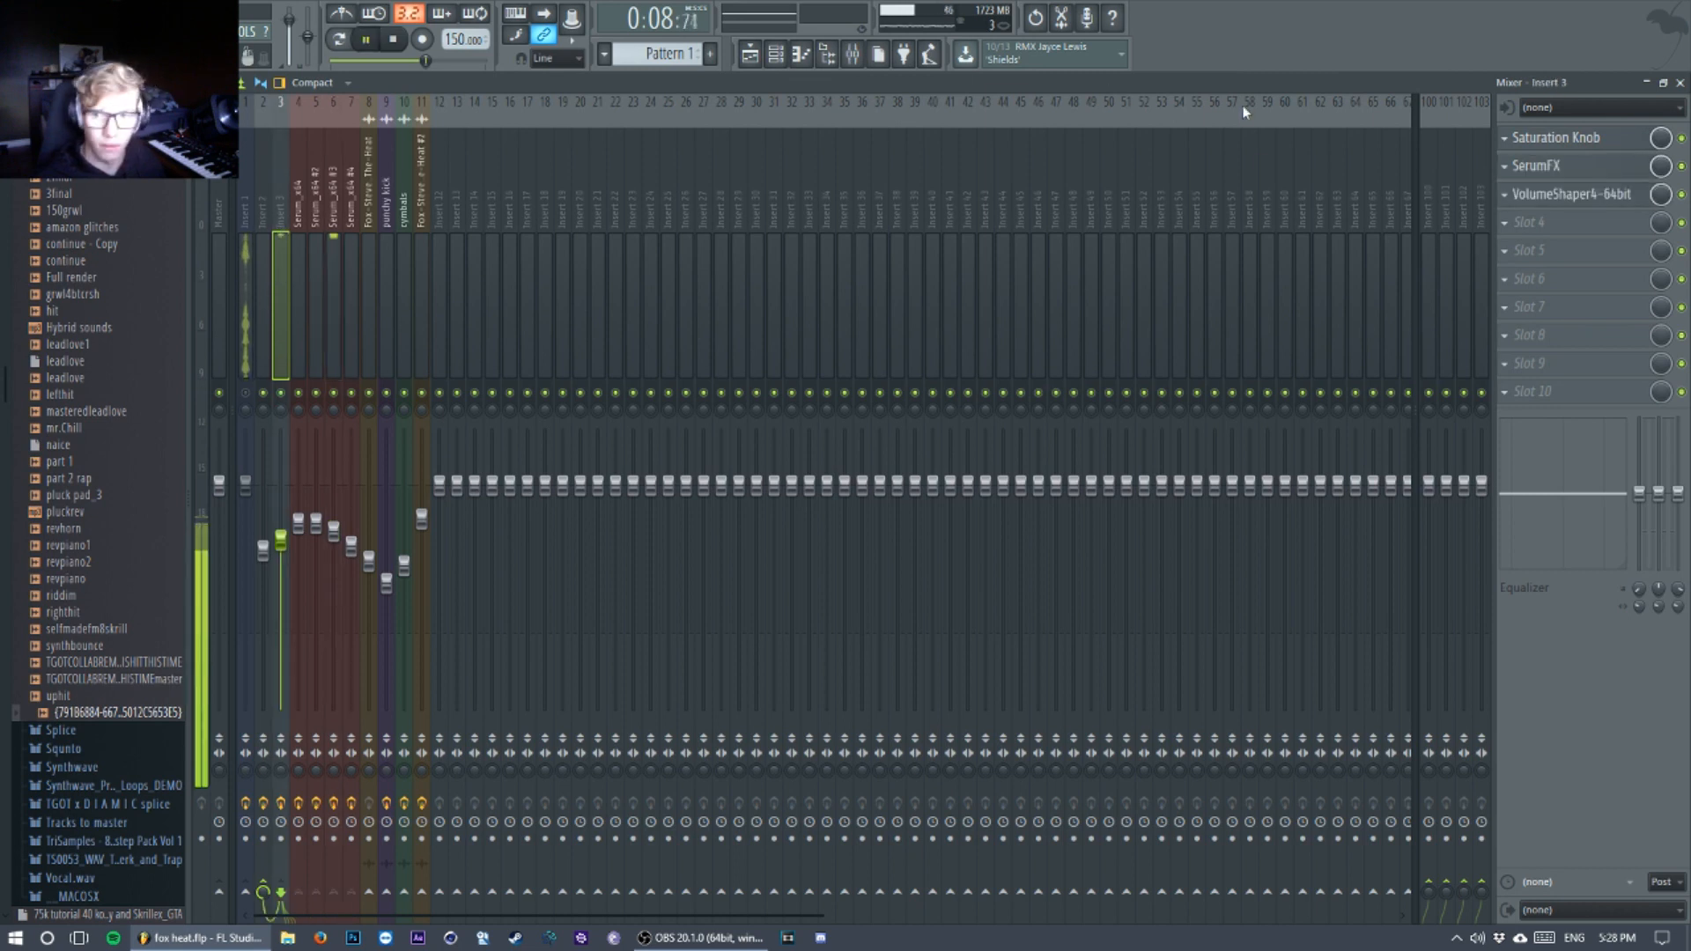
key("space")
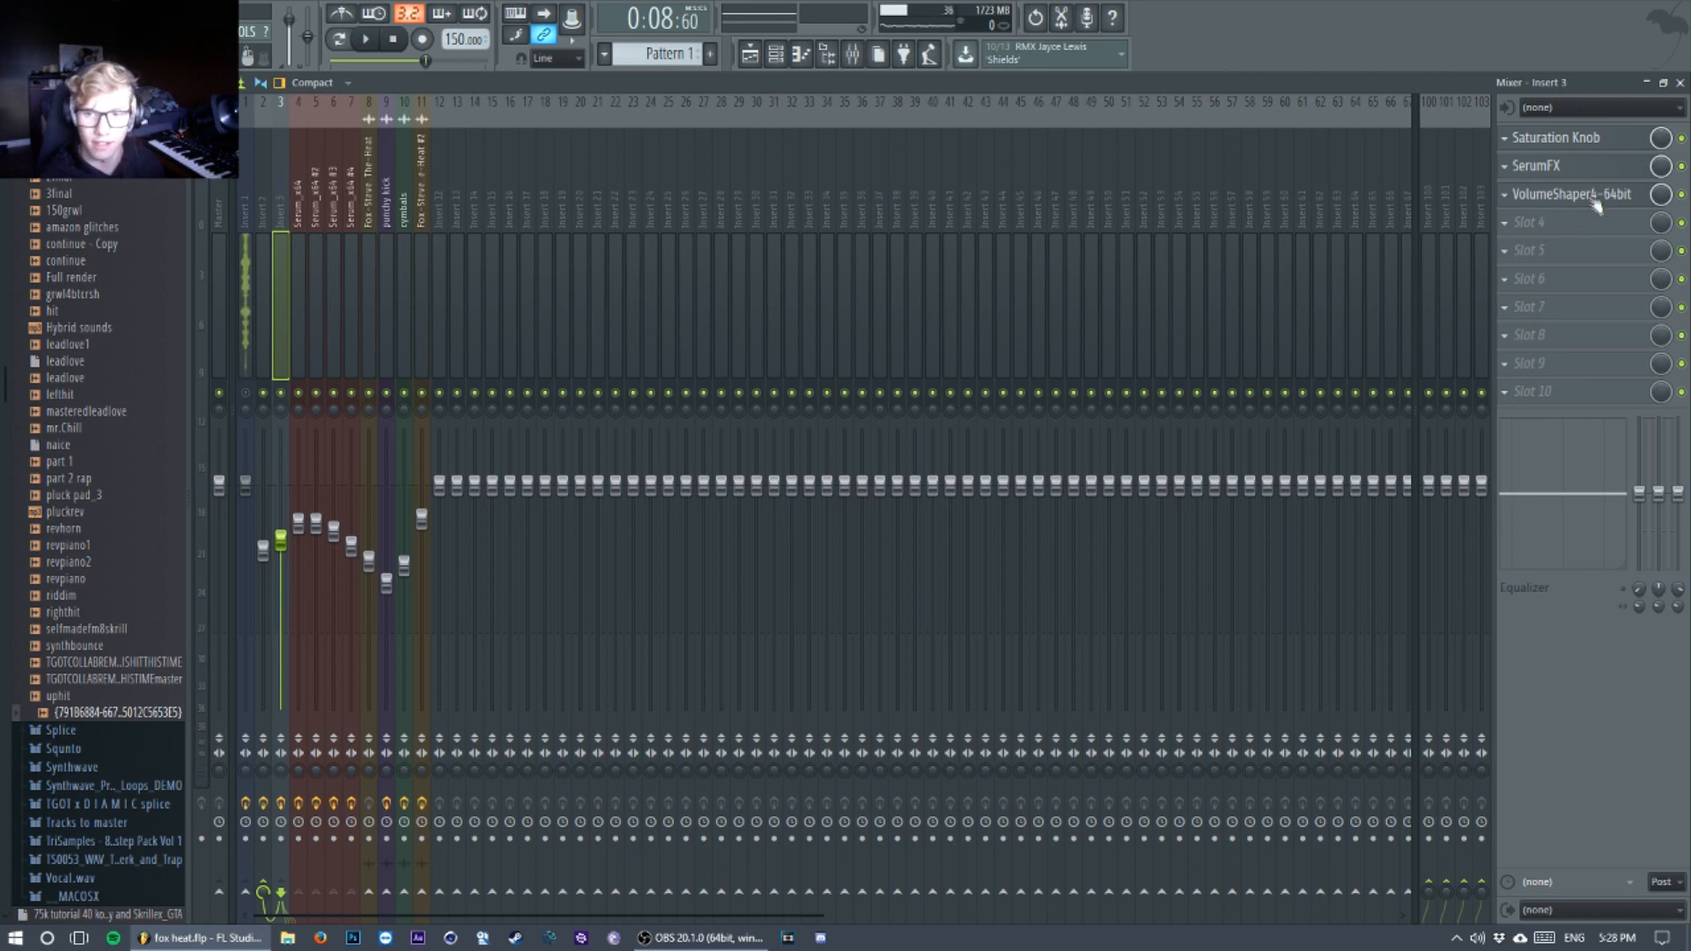
left_click(1582, 139)
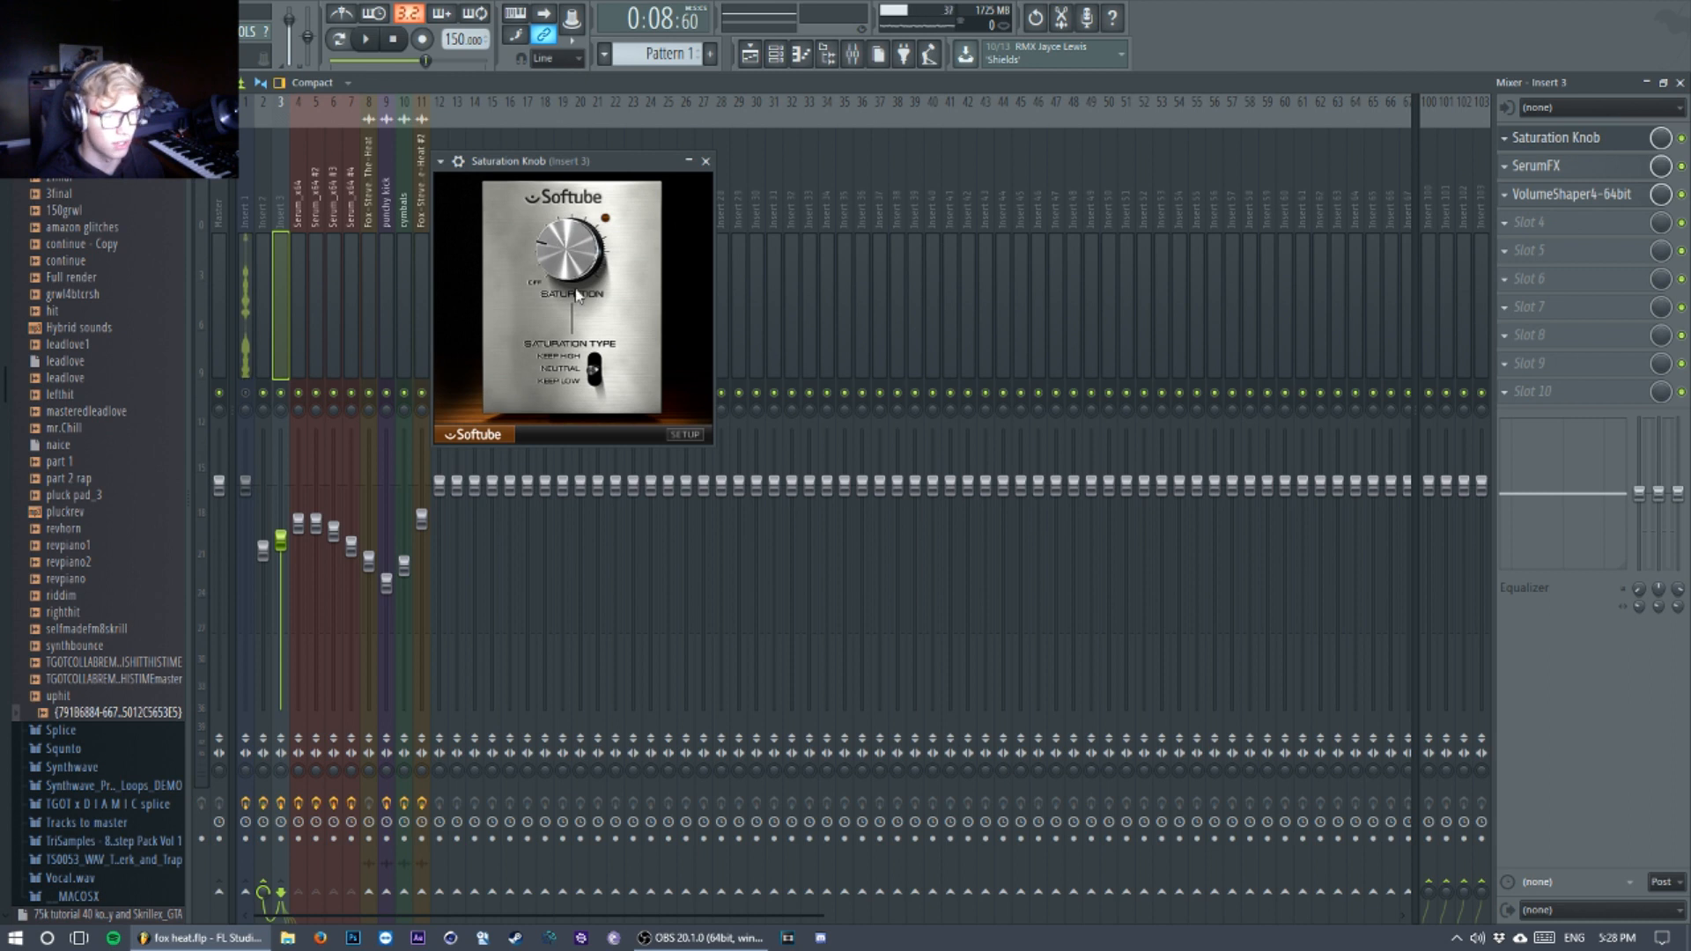
Step: Examine the multiband Compressor's threshold, ratio and release in Insert 3's SerumFX
left_click(1574, 175)
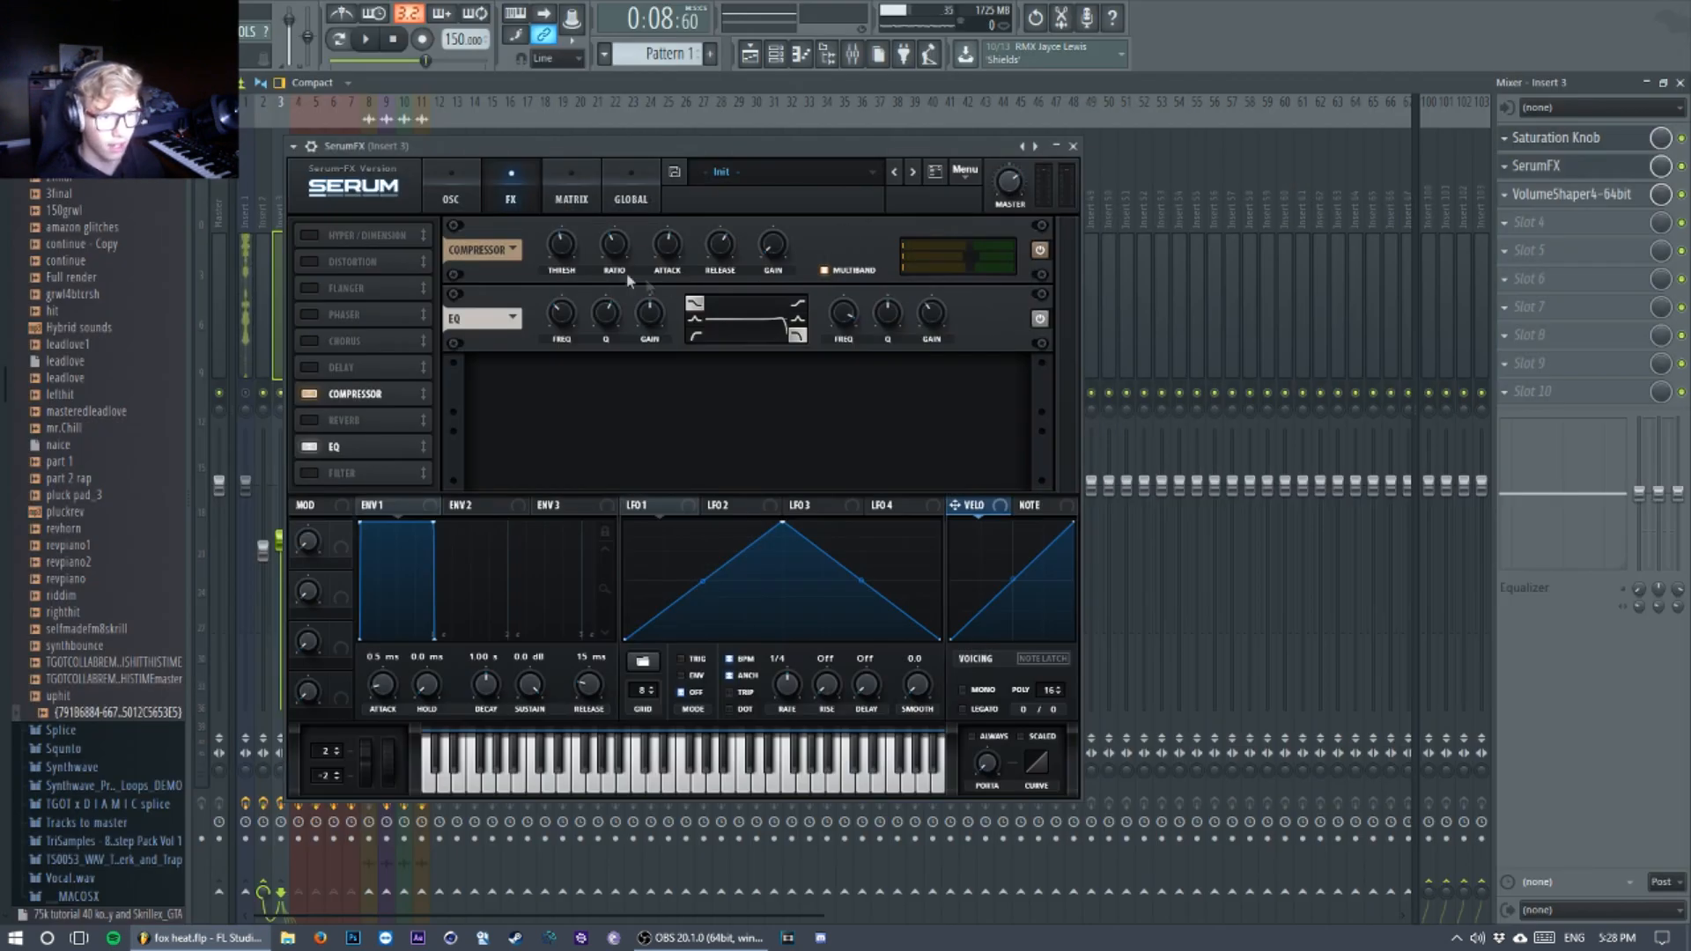
mouse_move(564, 249)
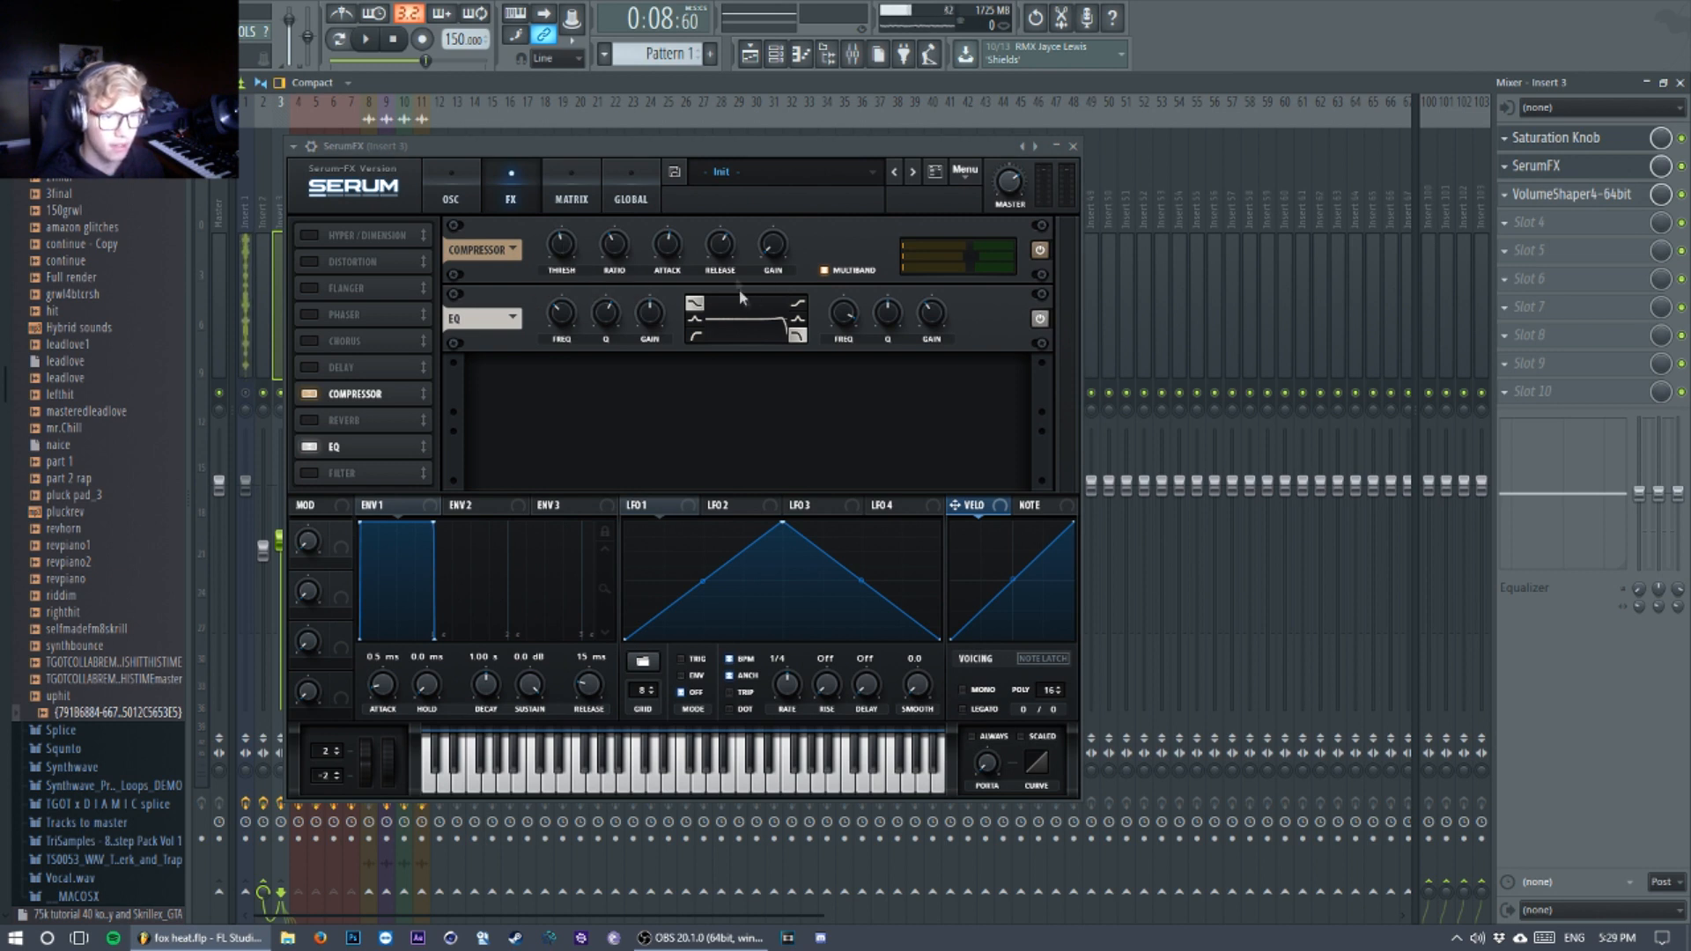
mouse_move(717, 256)
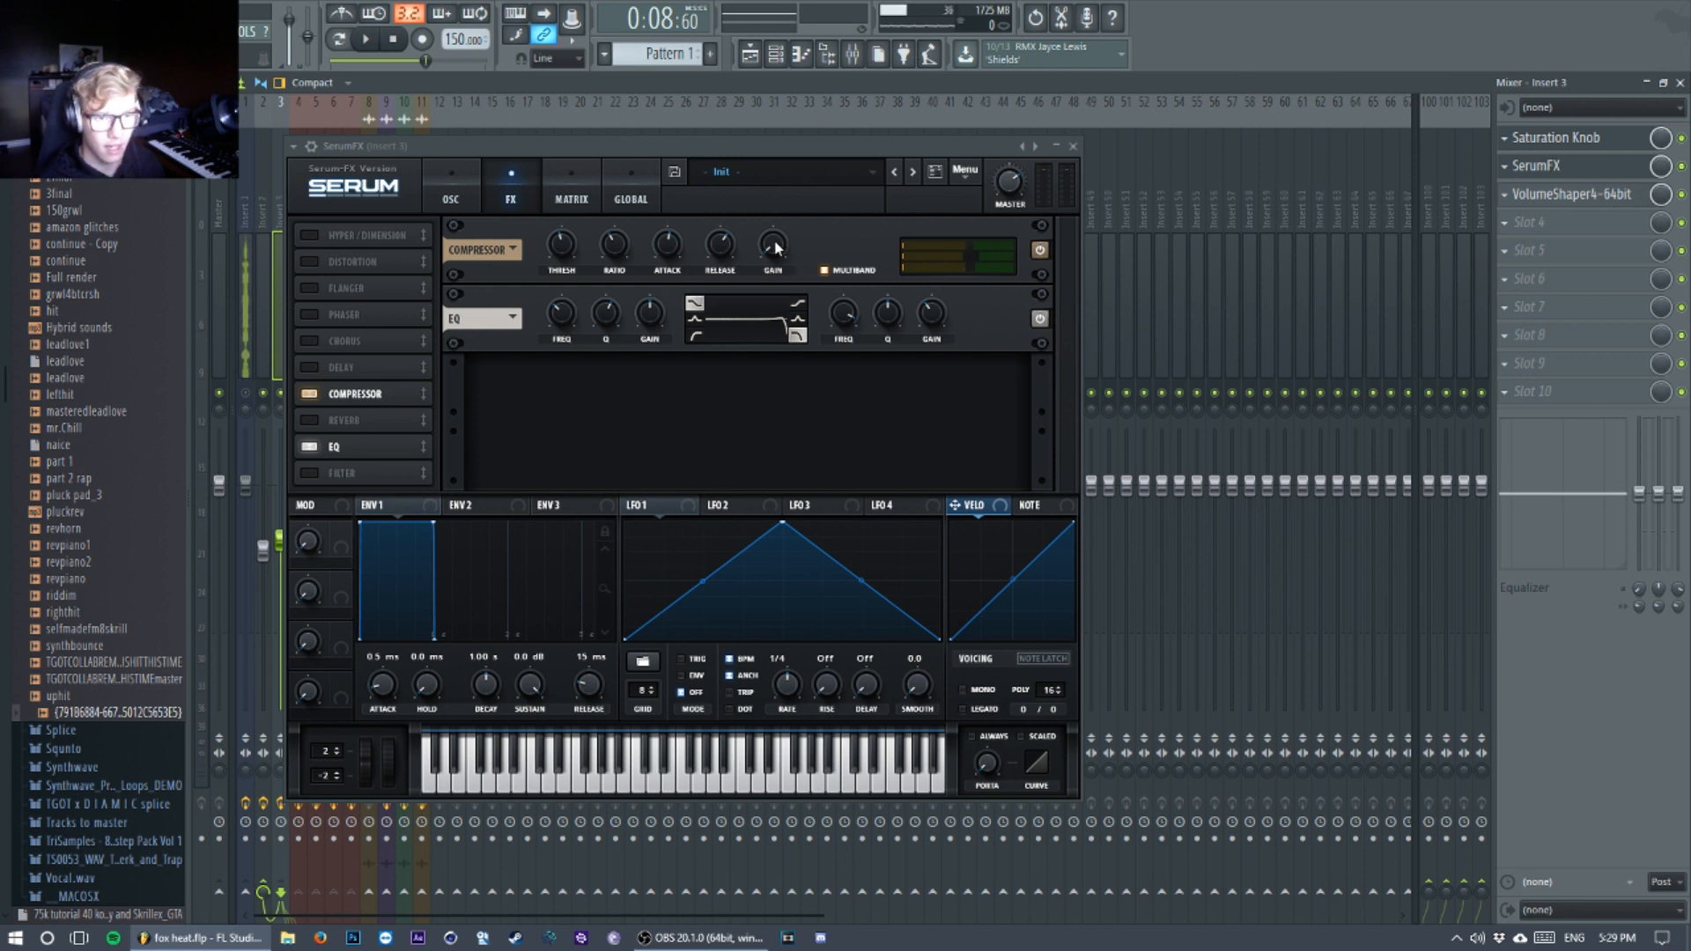
mouse_move(617, 251)
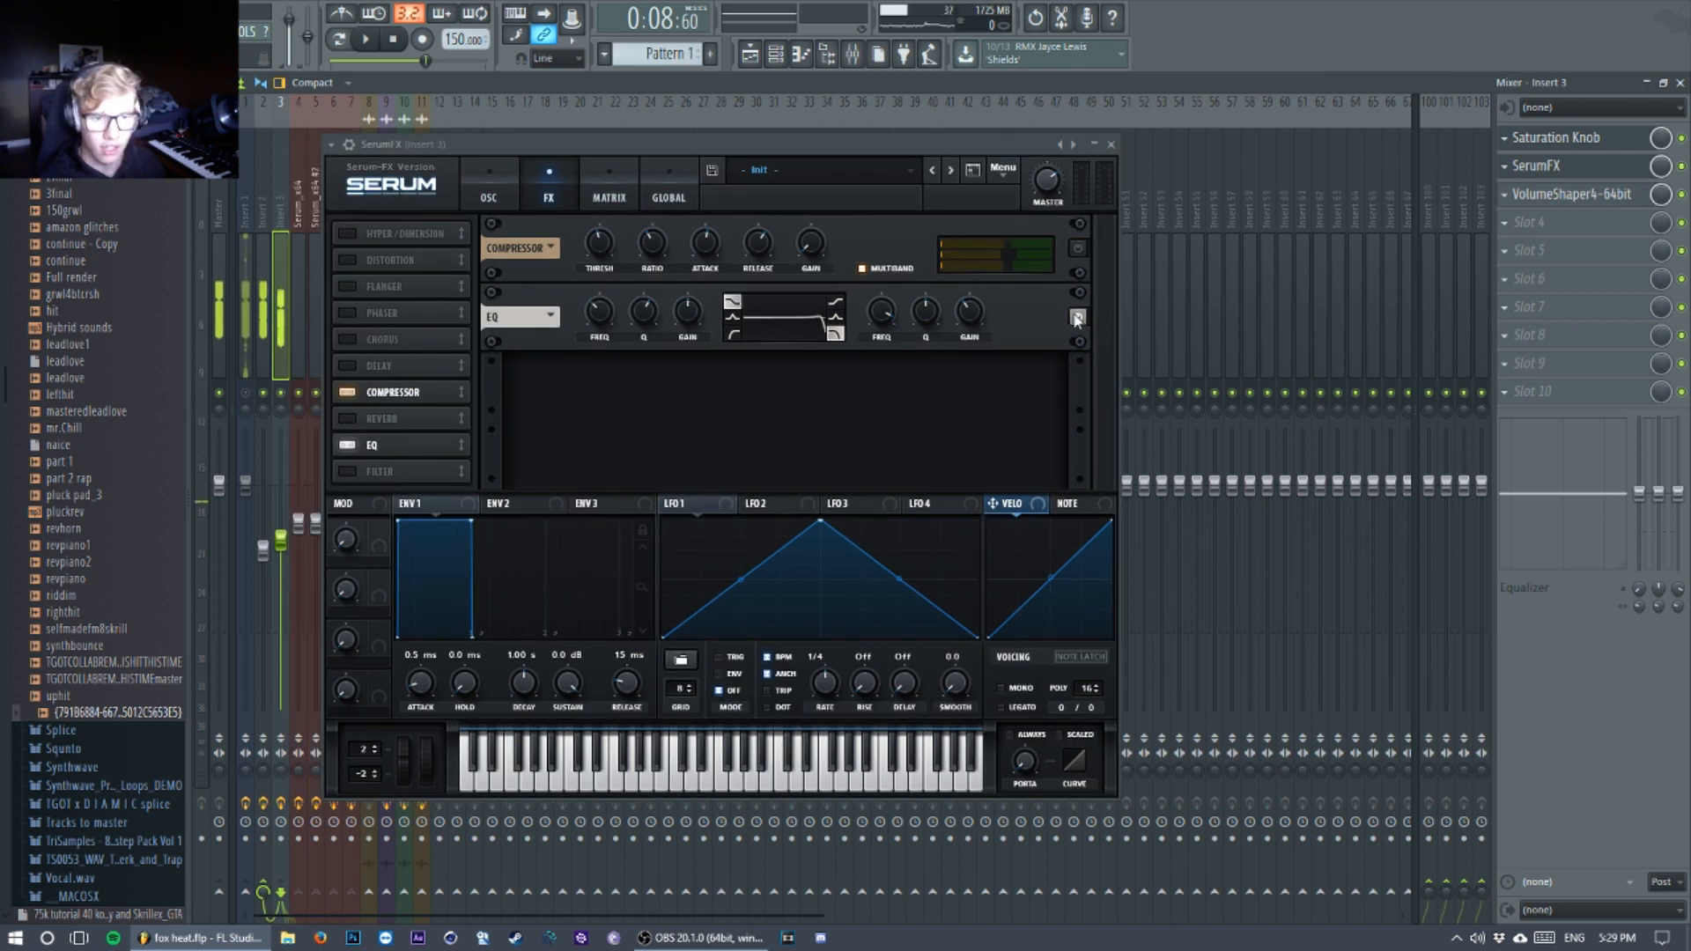
Step: Toggle the EQ in Insert 3's SerumFX while auditioning the sound, and close SerumFX
left_click(1078, 318)
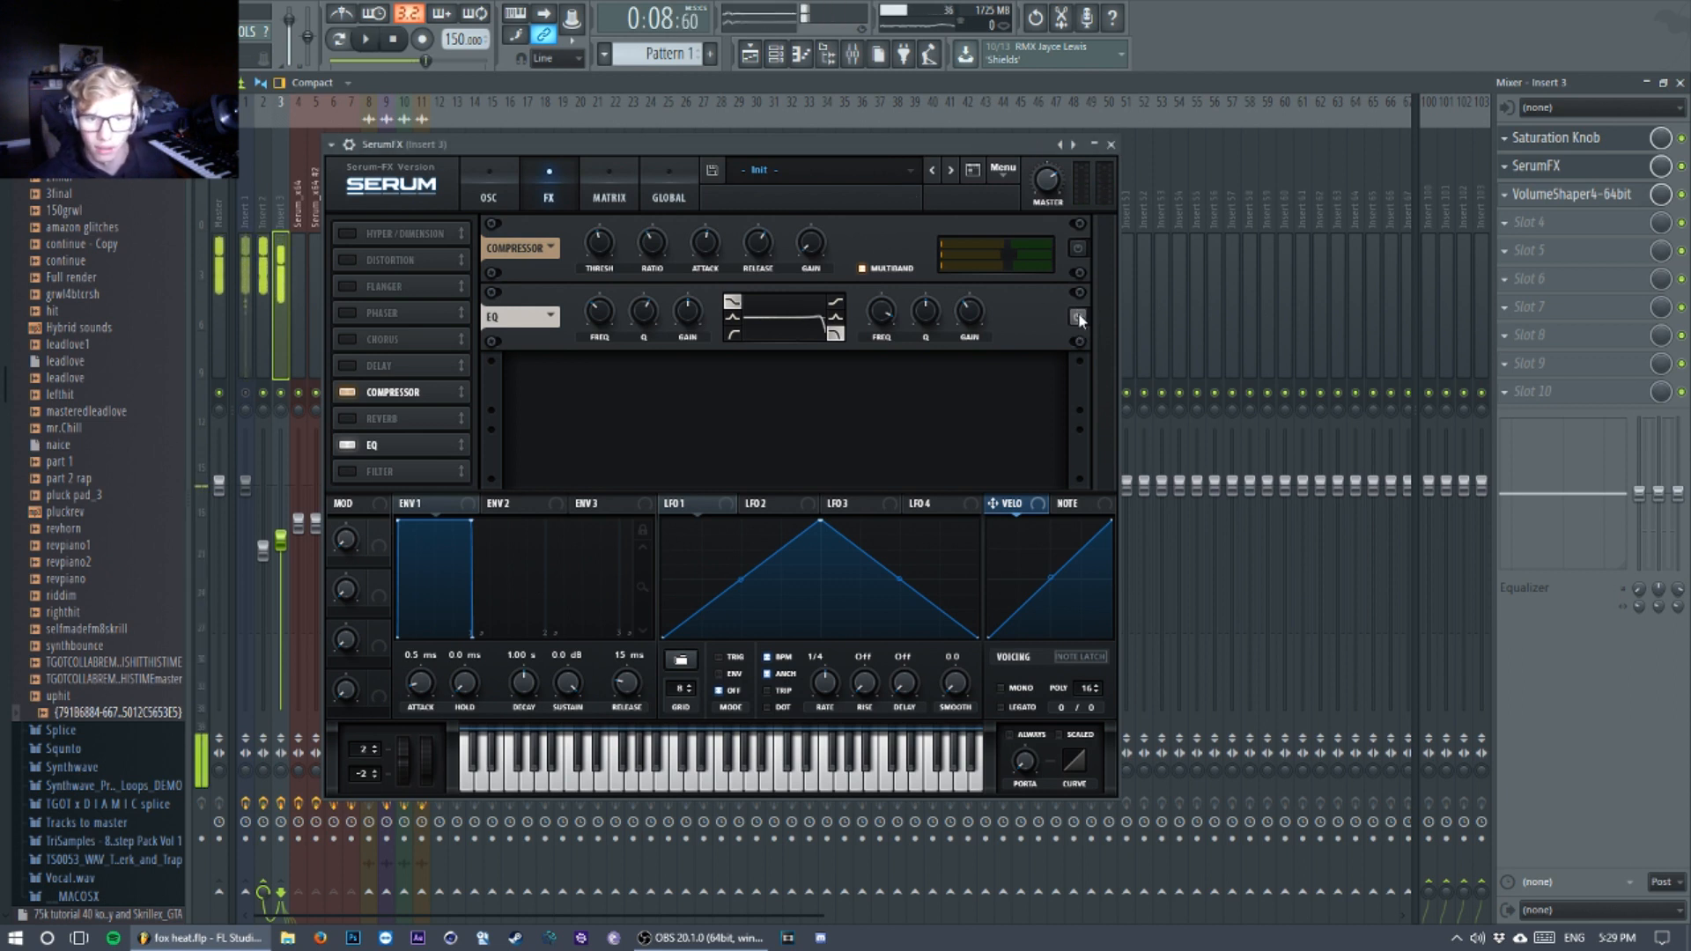
key("space")
left_click(1110, 144)
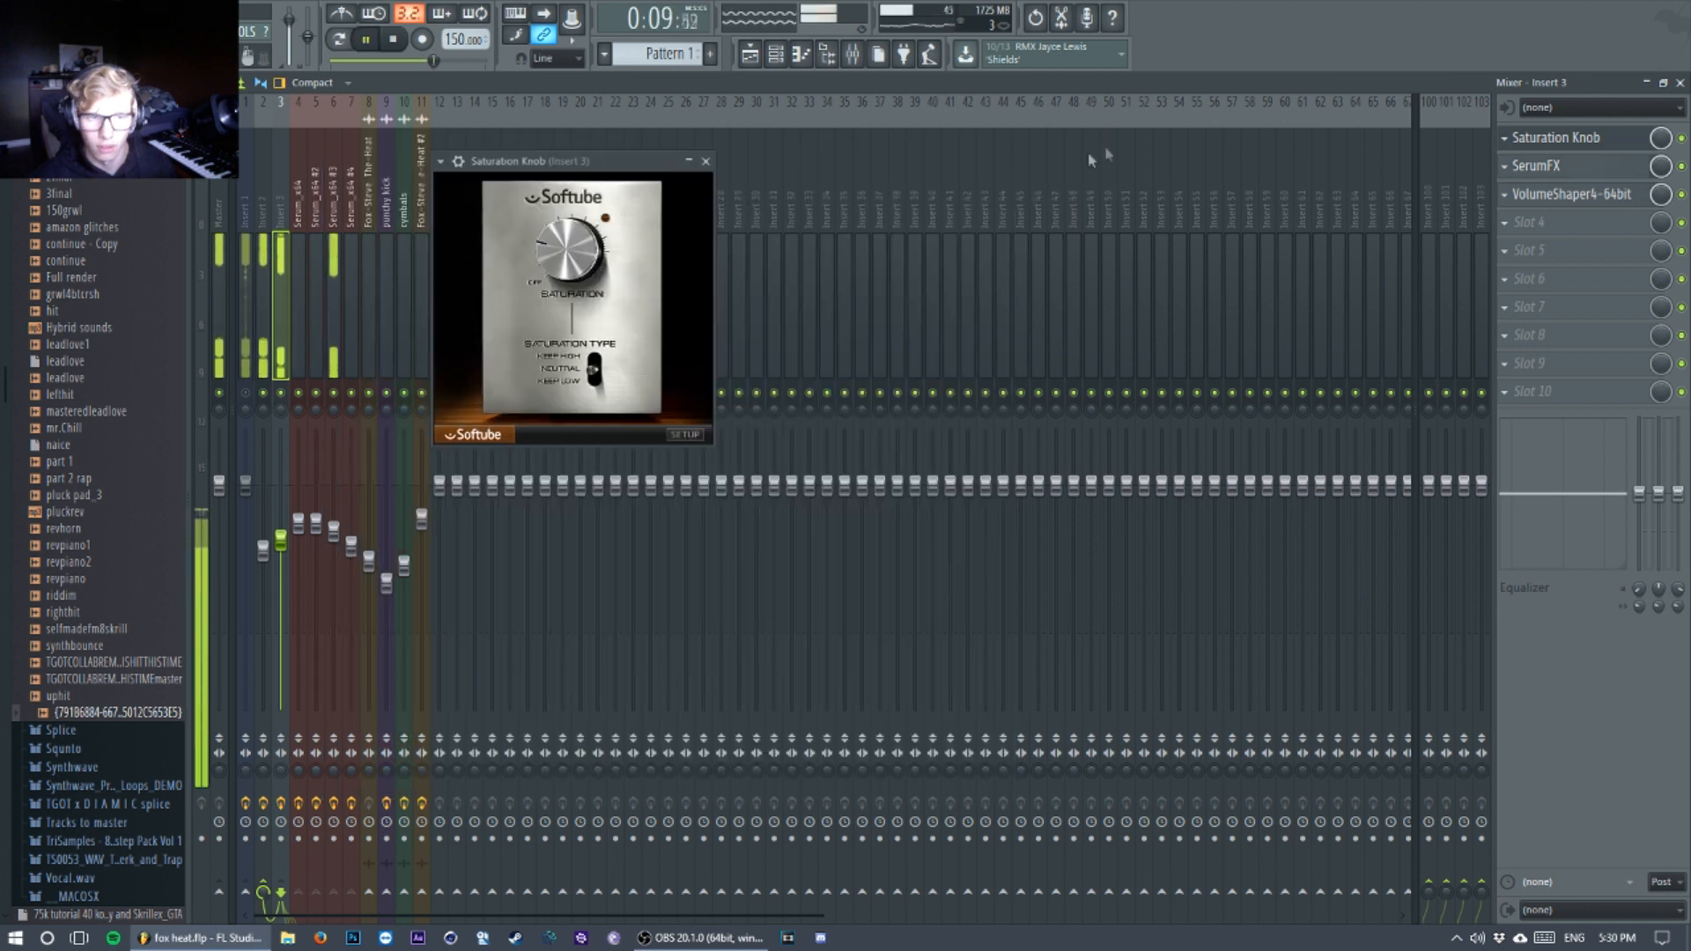
Step: Stop playback, display the channel rack, and close the Saturation Knob on Insert 3
key("space")
left_click(312, 276)
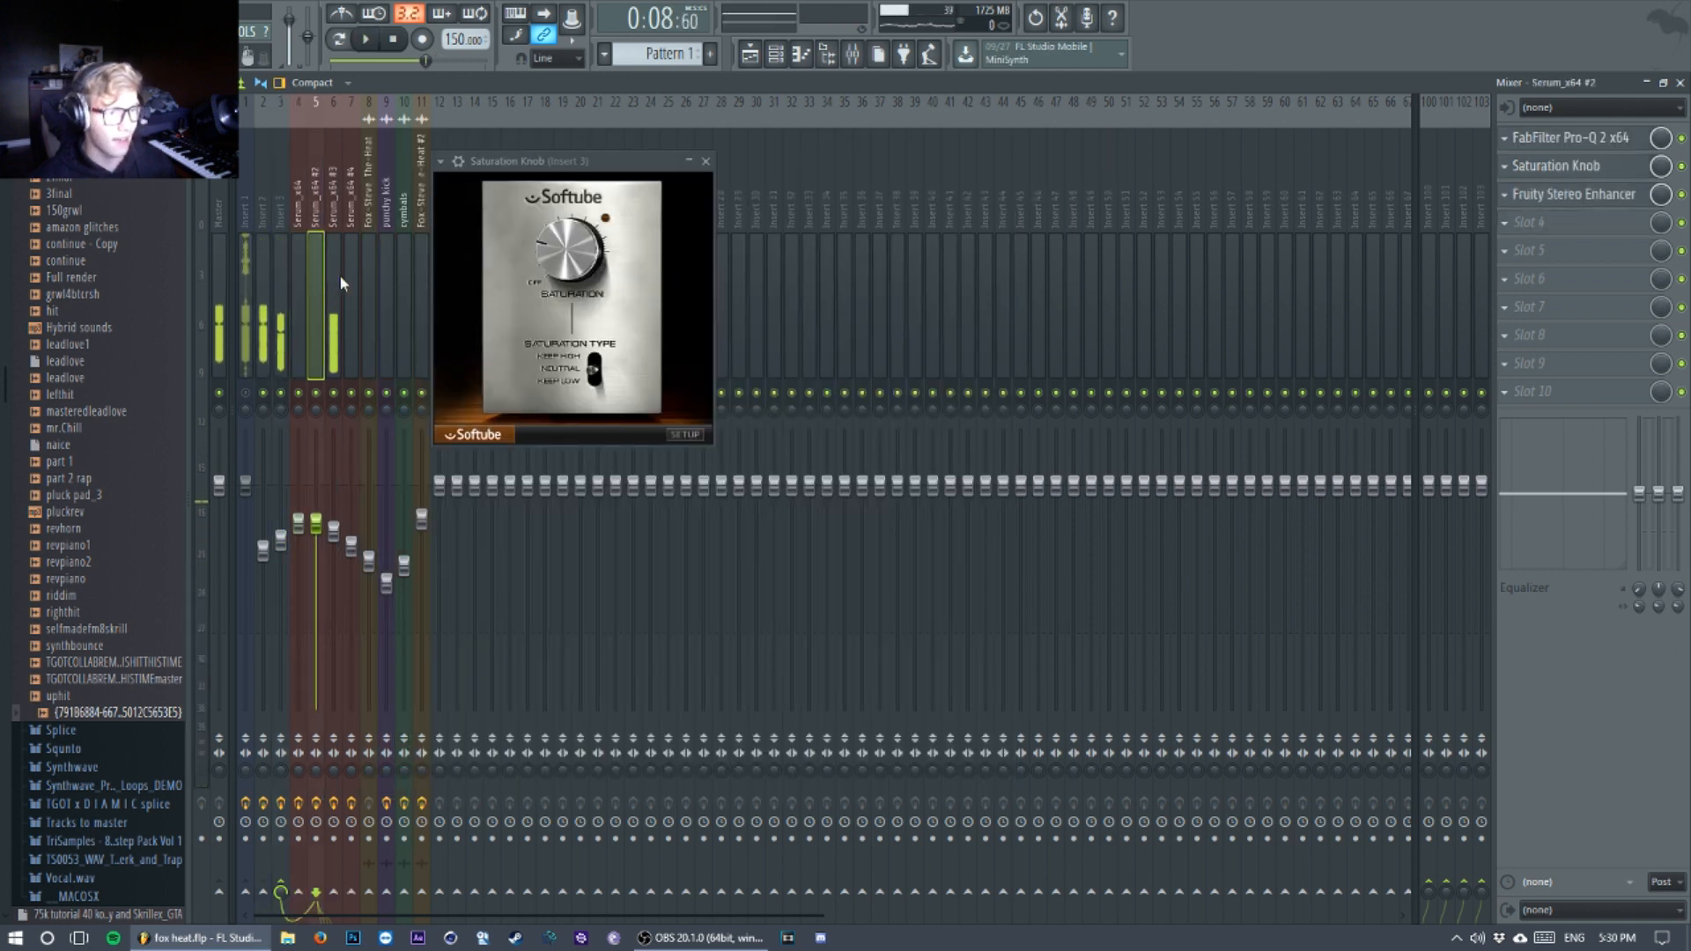
left_click(340, 283)
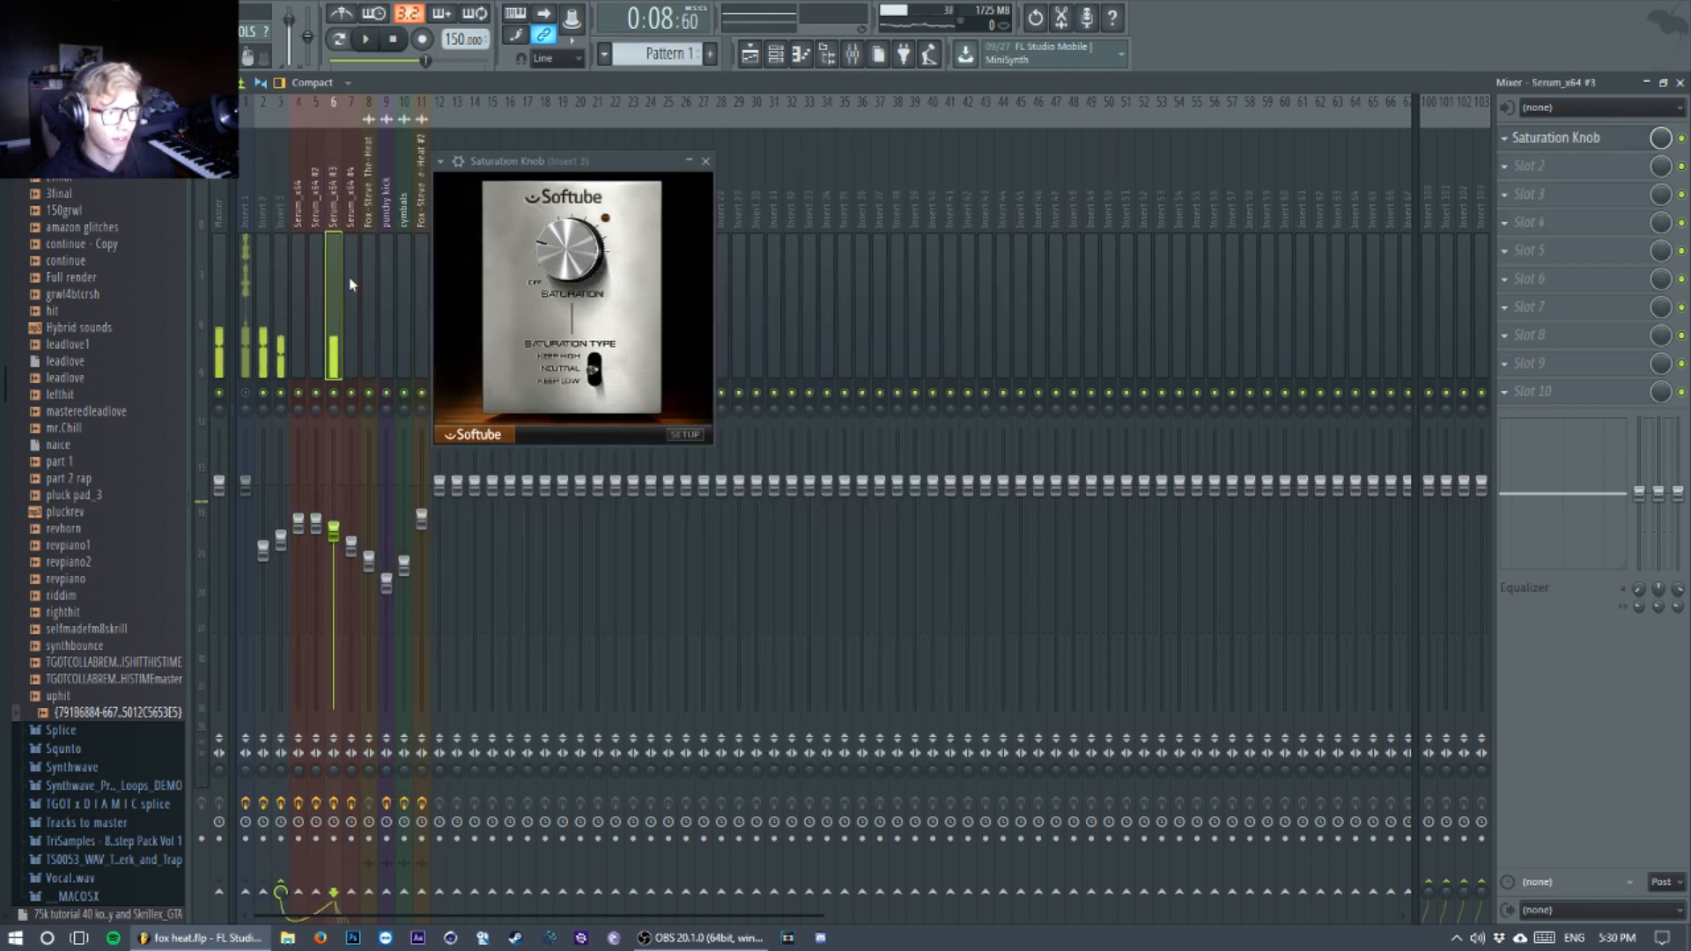
left_click(774, 54)
left_click(706, 162)
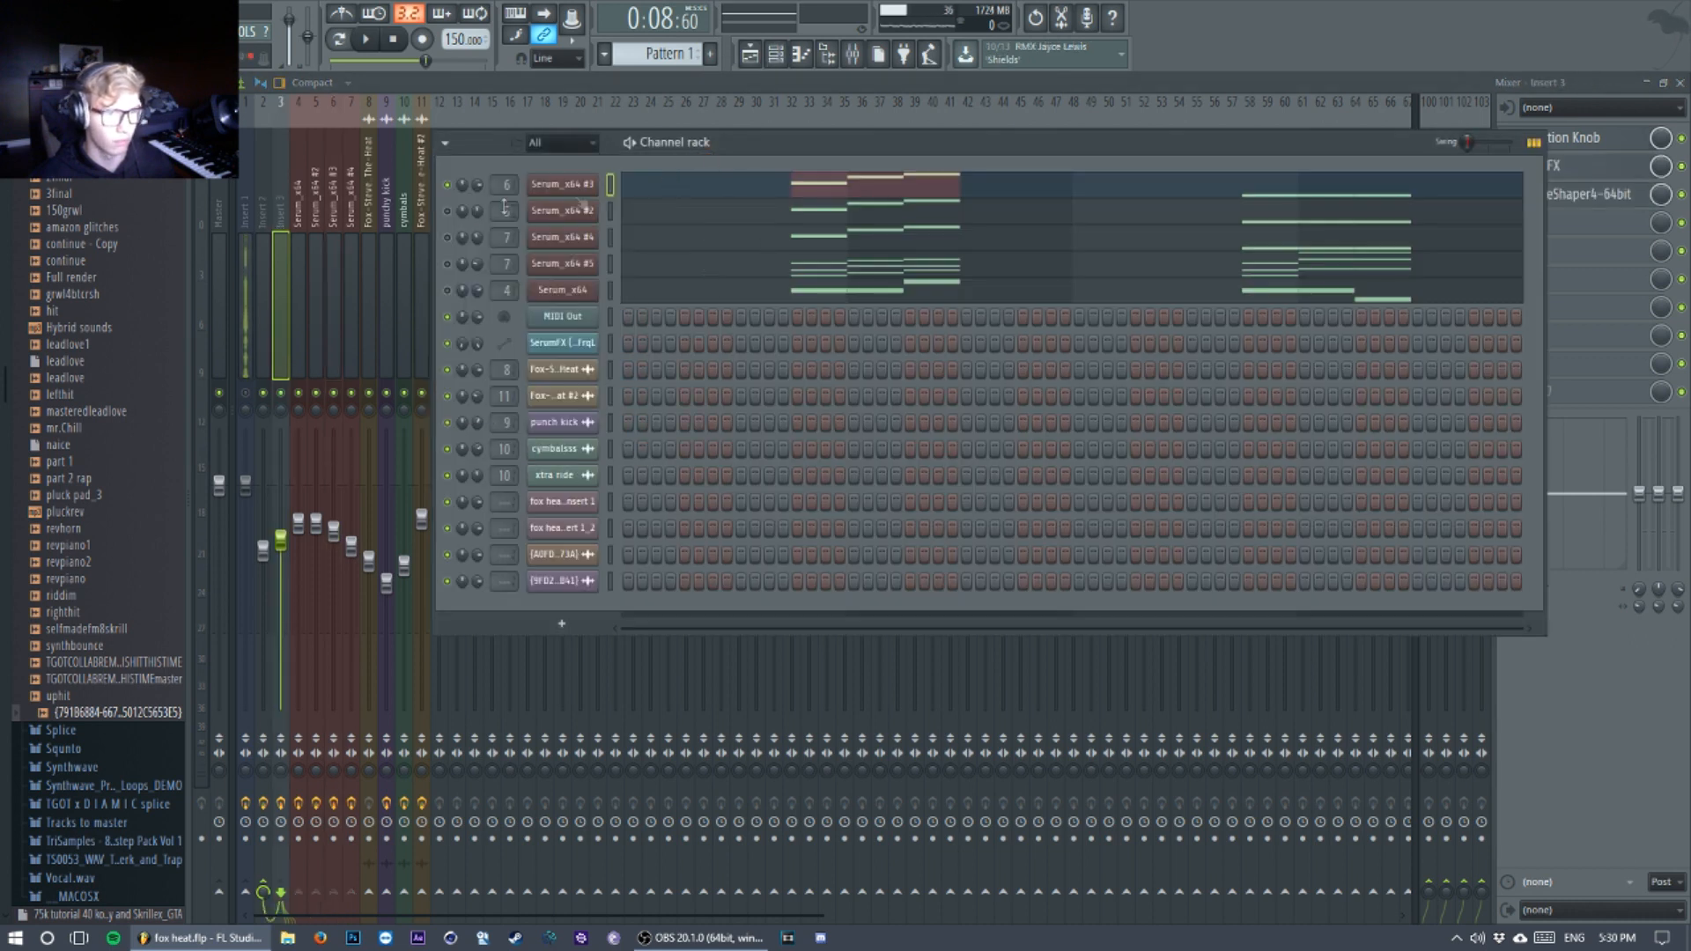
Step: Re-enable all the Serum channels in the channel rack and audition the full layered chord
right_click(448, 186)
left_click(464, 192)
right_click(447, 188)
left_click(470, 195)
key("space")
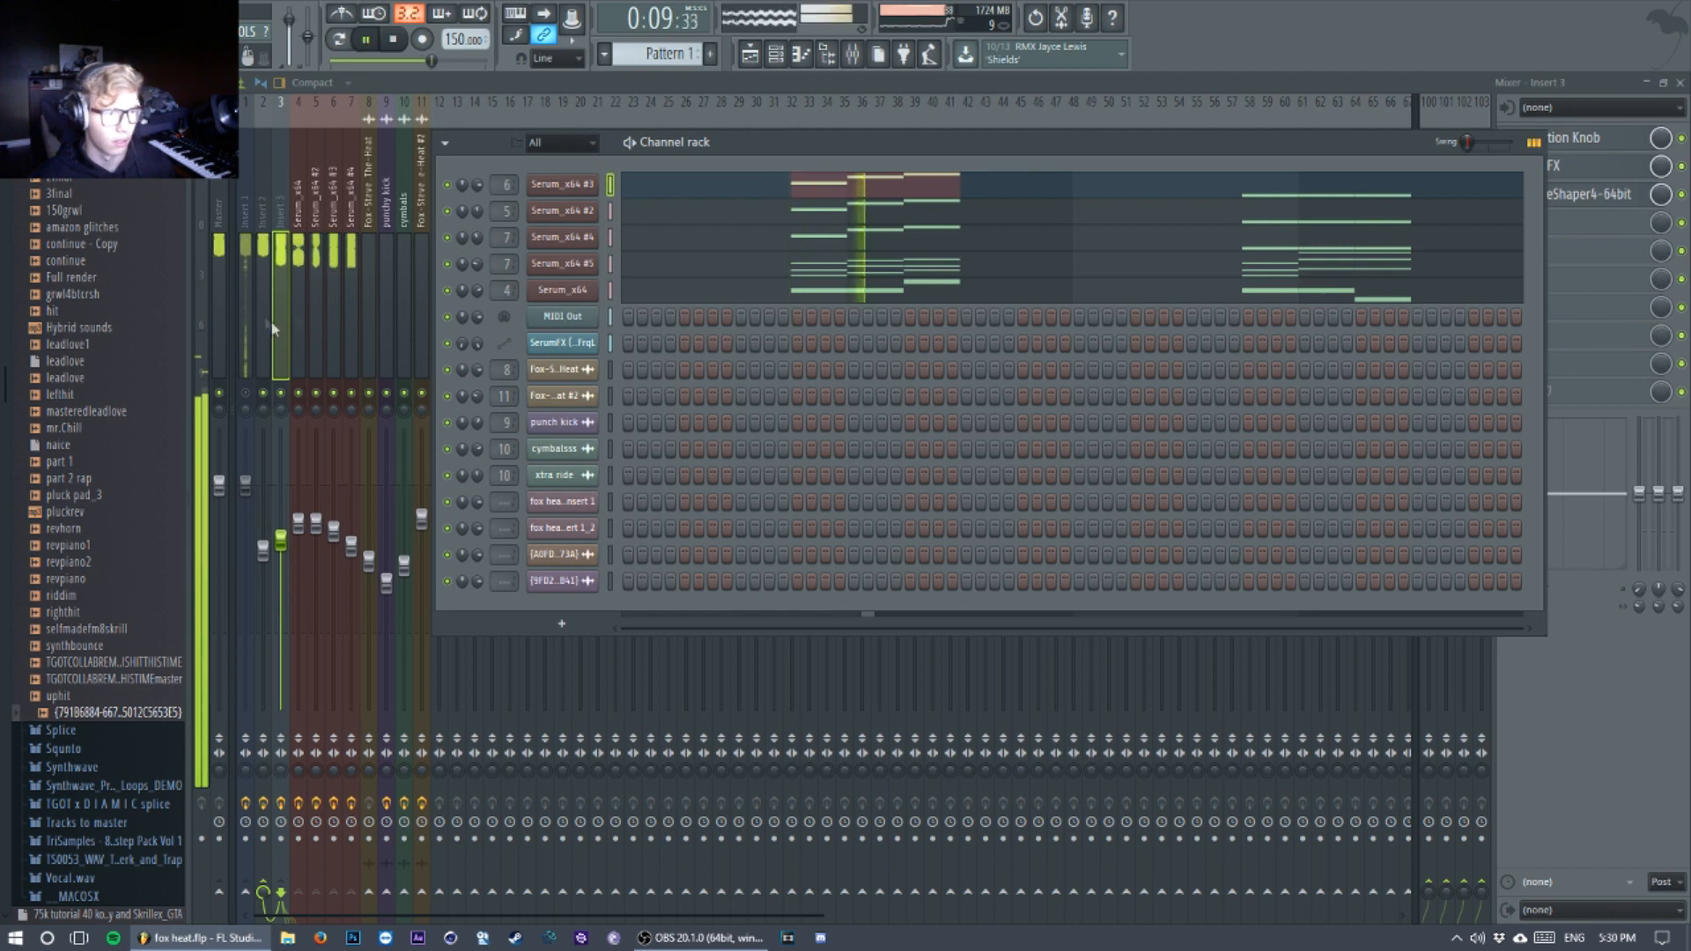
key("space")
Step: Examine the individual Serum layer tracks in the mixer and return to the Insert 3 bus they feed
left_click(285, 281)
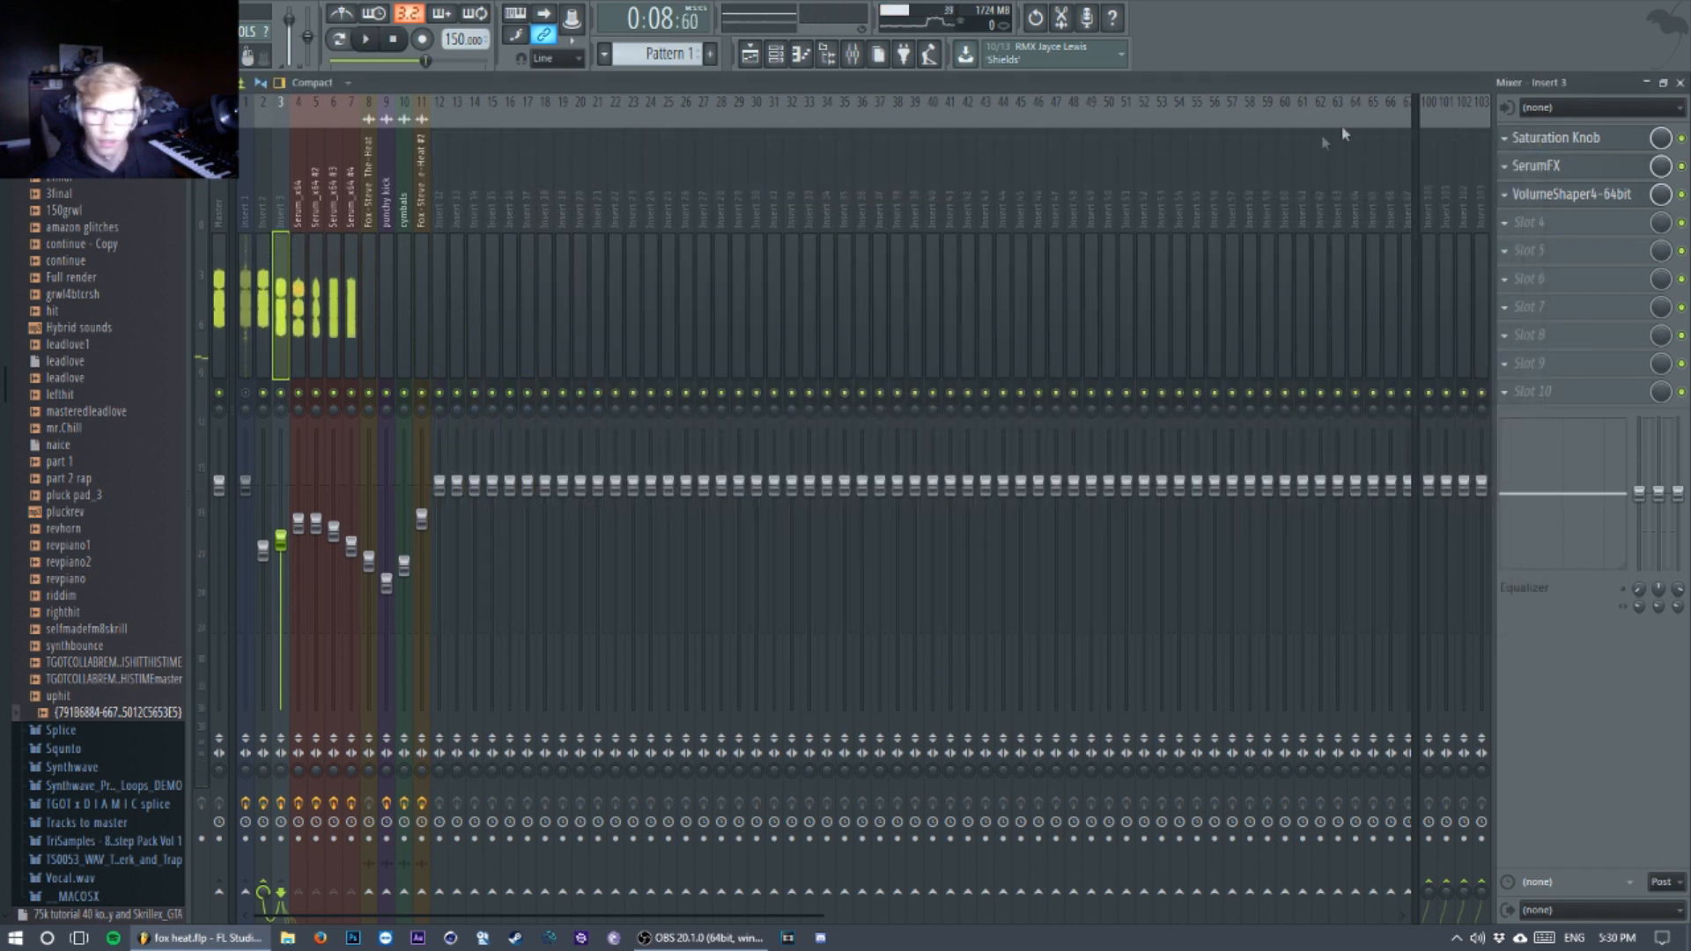
left_click(322, 328)
left_click(346, 325)
left_click(332, 331)
left_click(315, 330)
left_click(300, 328)
left_click(367, 336)
left_click(311, 345)
left_click(284, 346)
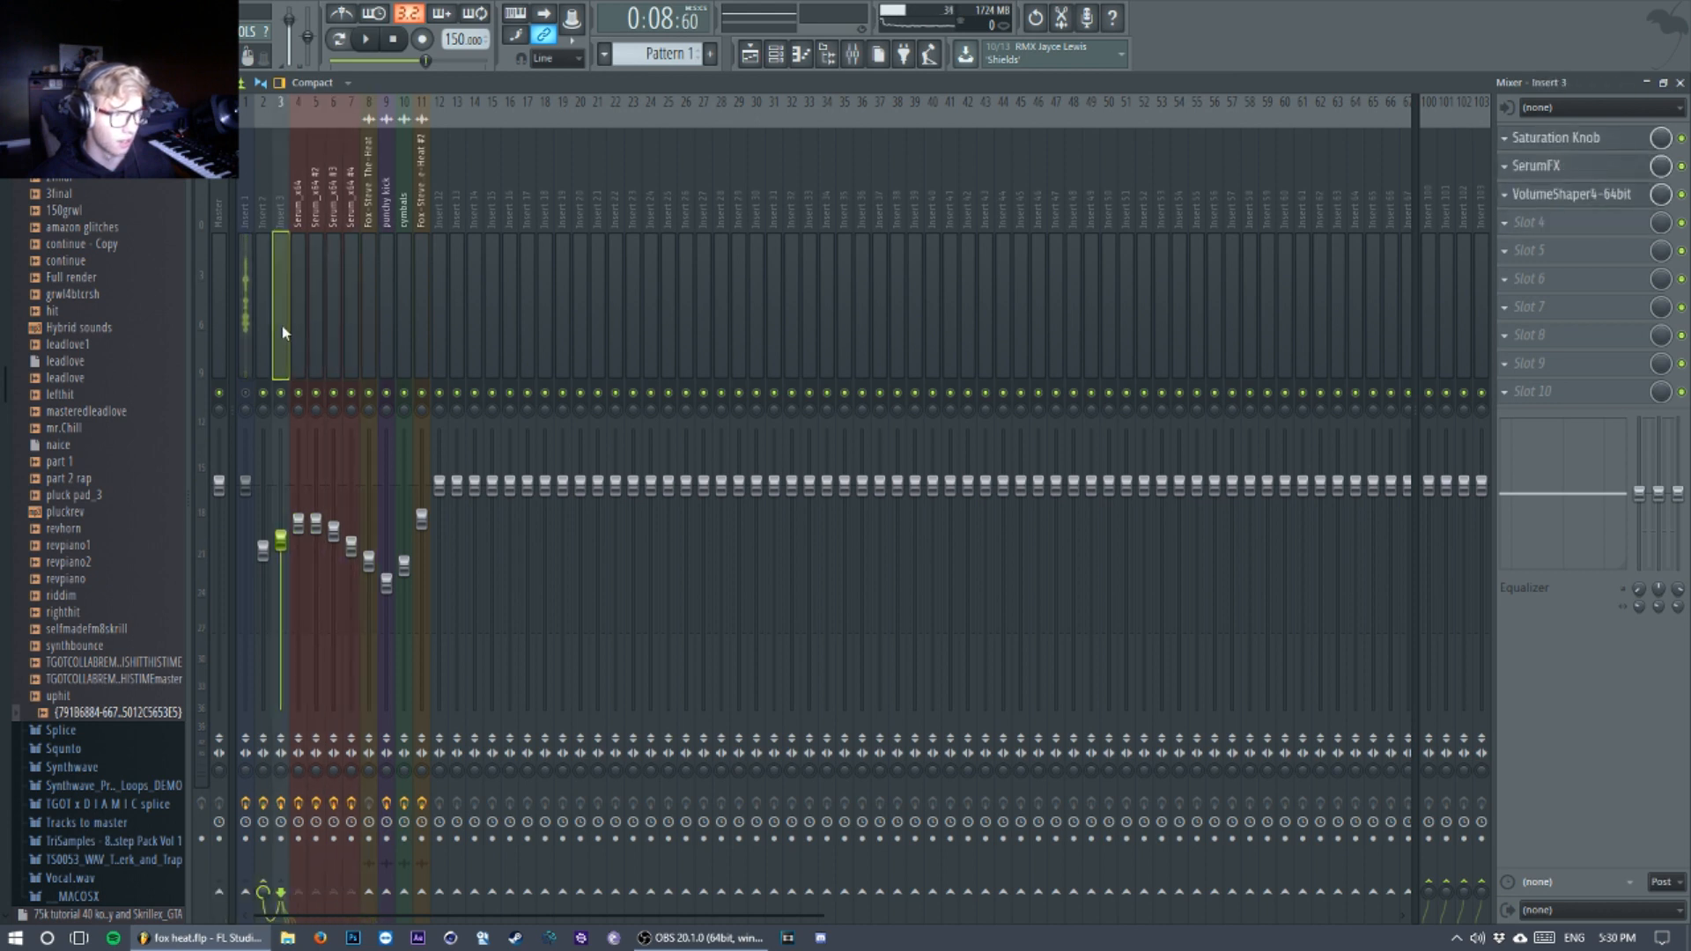
Step: Bypass Saturation Knob and SerumFX on Insert 3 and audition the chord without the bus processing
left_click(1682, 138)
left_click(1682, 167)
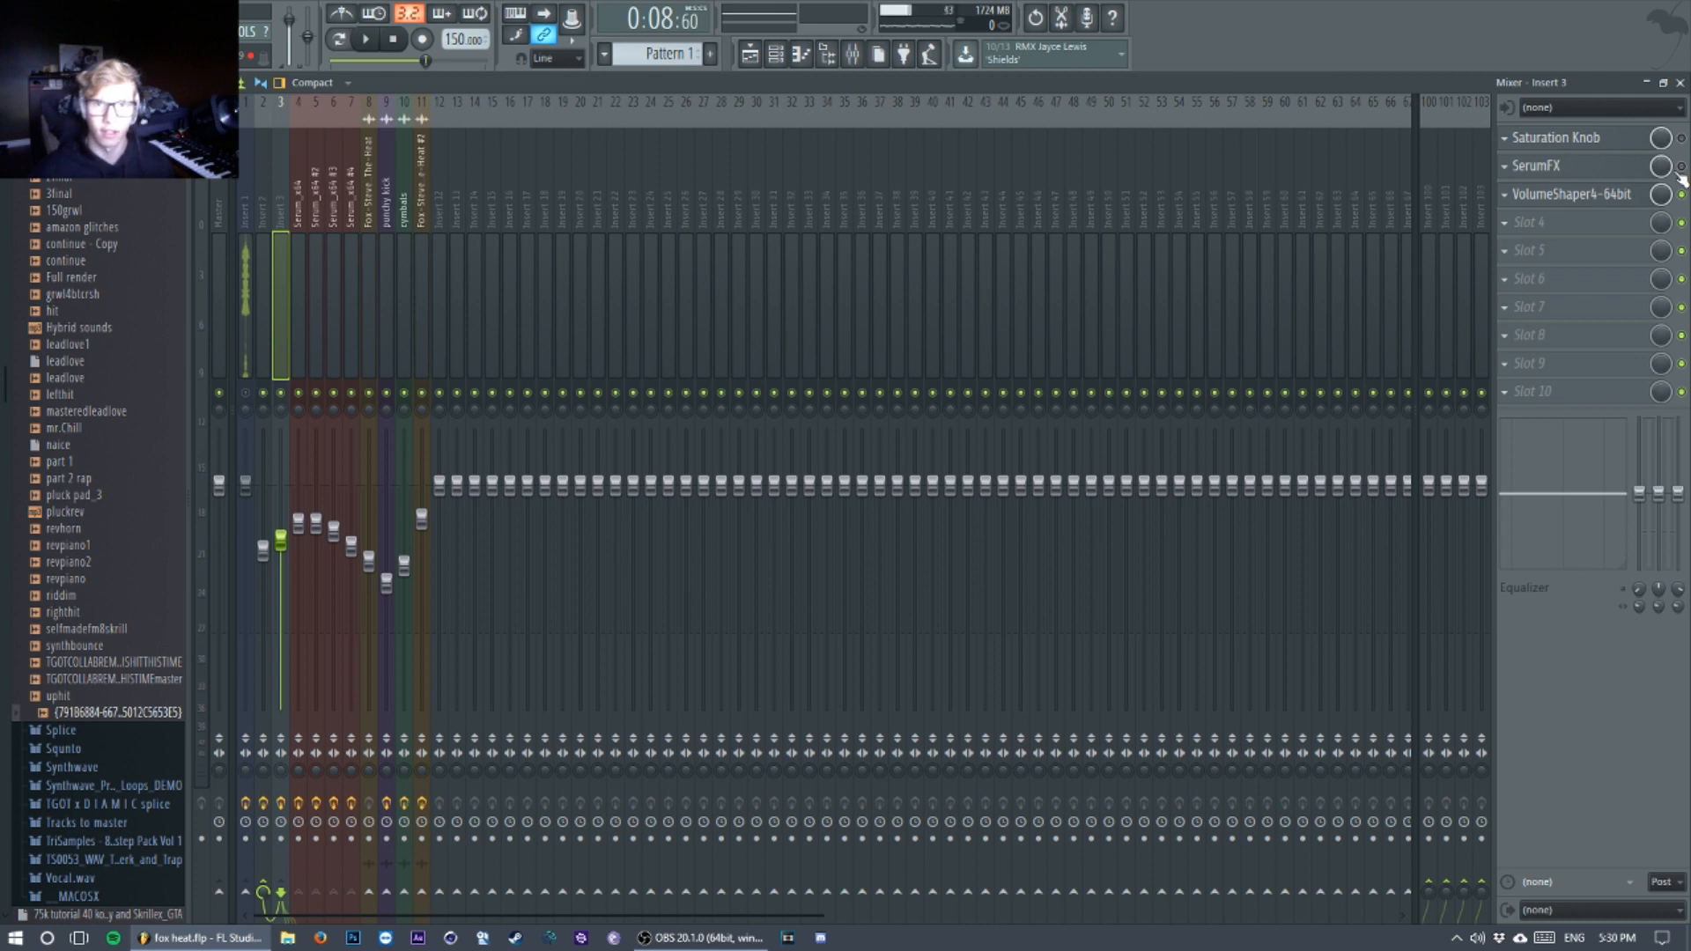
left_click(1681, 167)
left_click(1681, 138)
key("space")
left_click(1682, 167)
key("space")
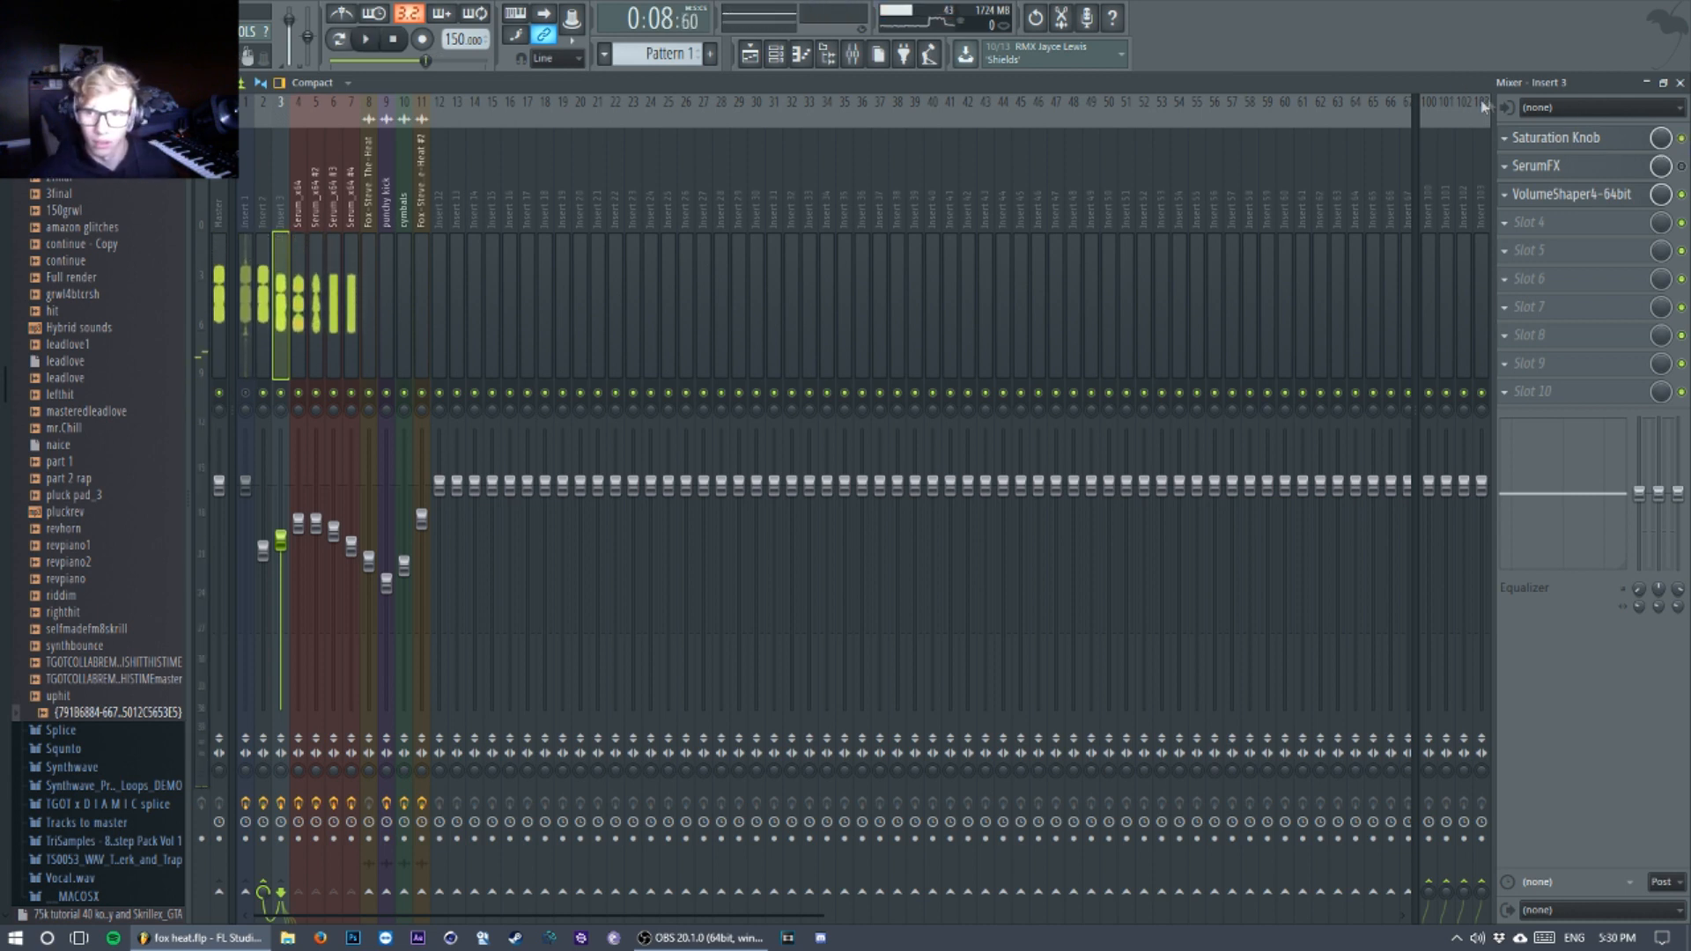
left_click(1682, 138)
key("space")
Step: Turn SerumFX and Saturation Knob on Insert 3 back on and audition the processed chord for comparison
left_click(1682, 167)
left_click(1681, 139)
key("space")
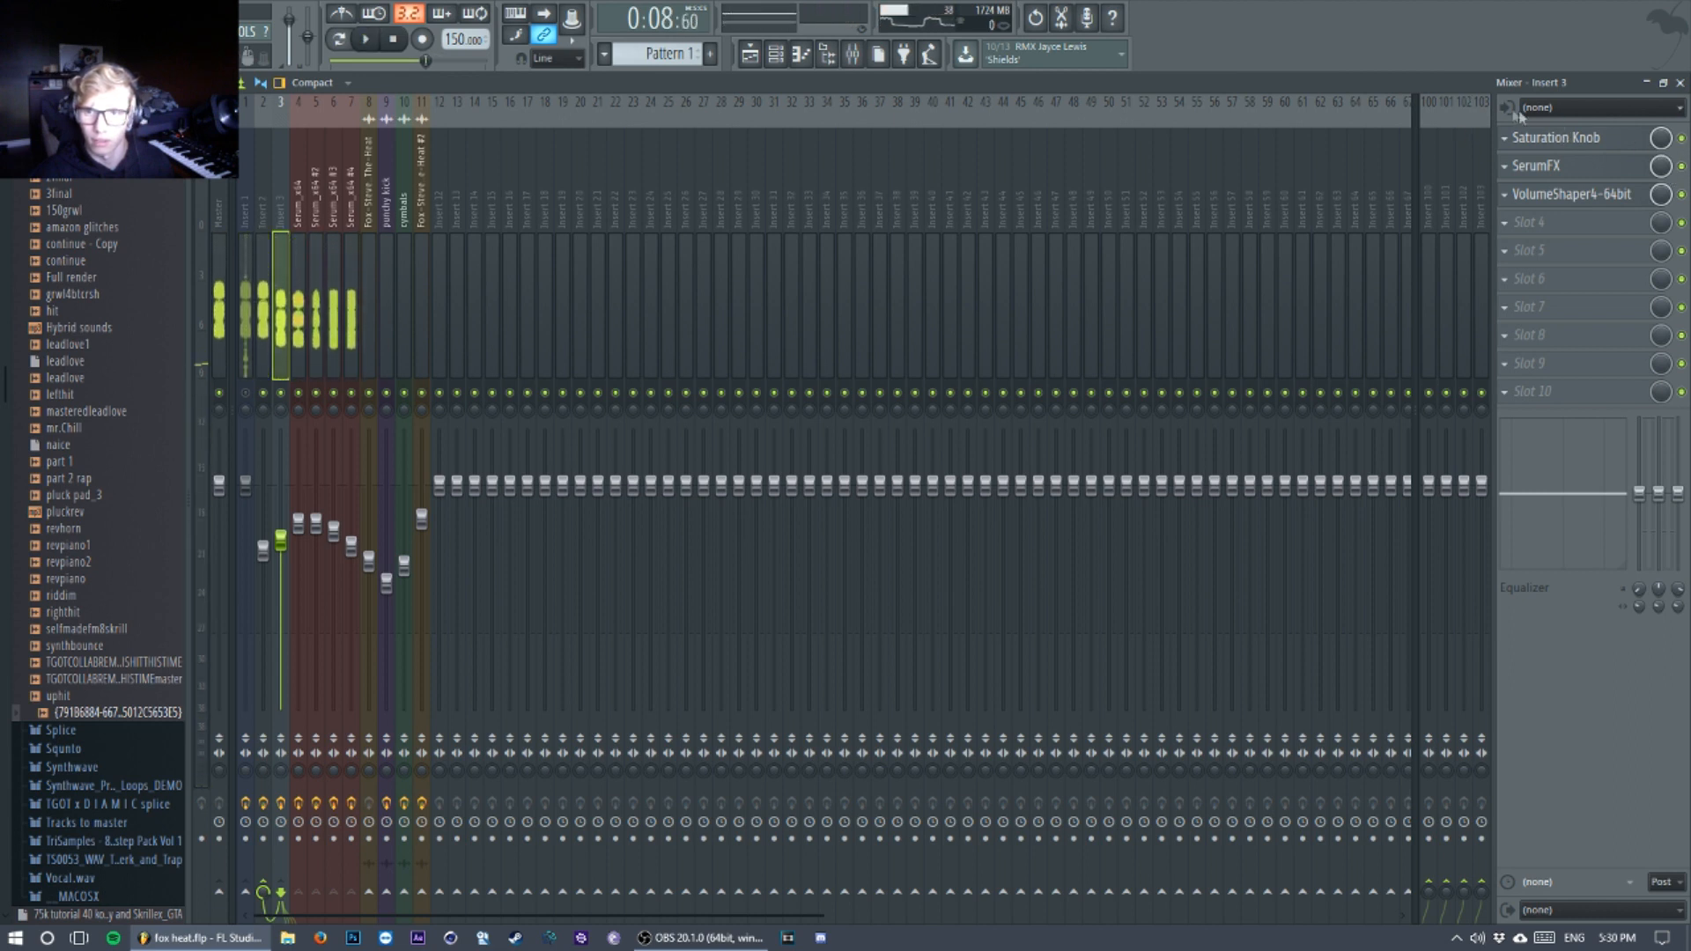
key("space")
key("space")
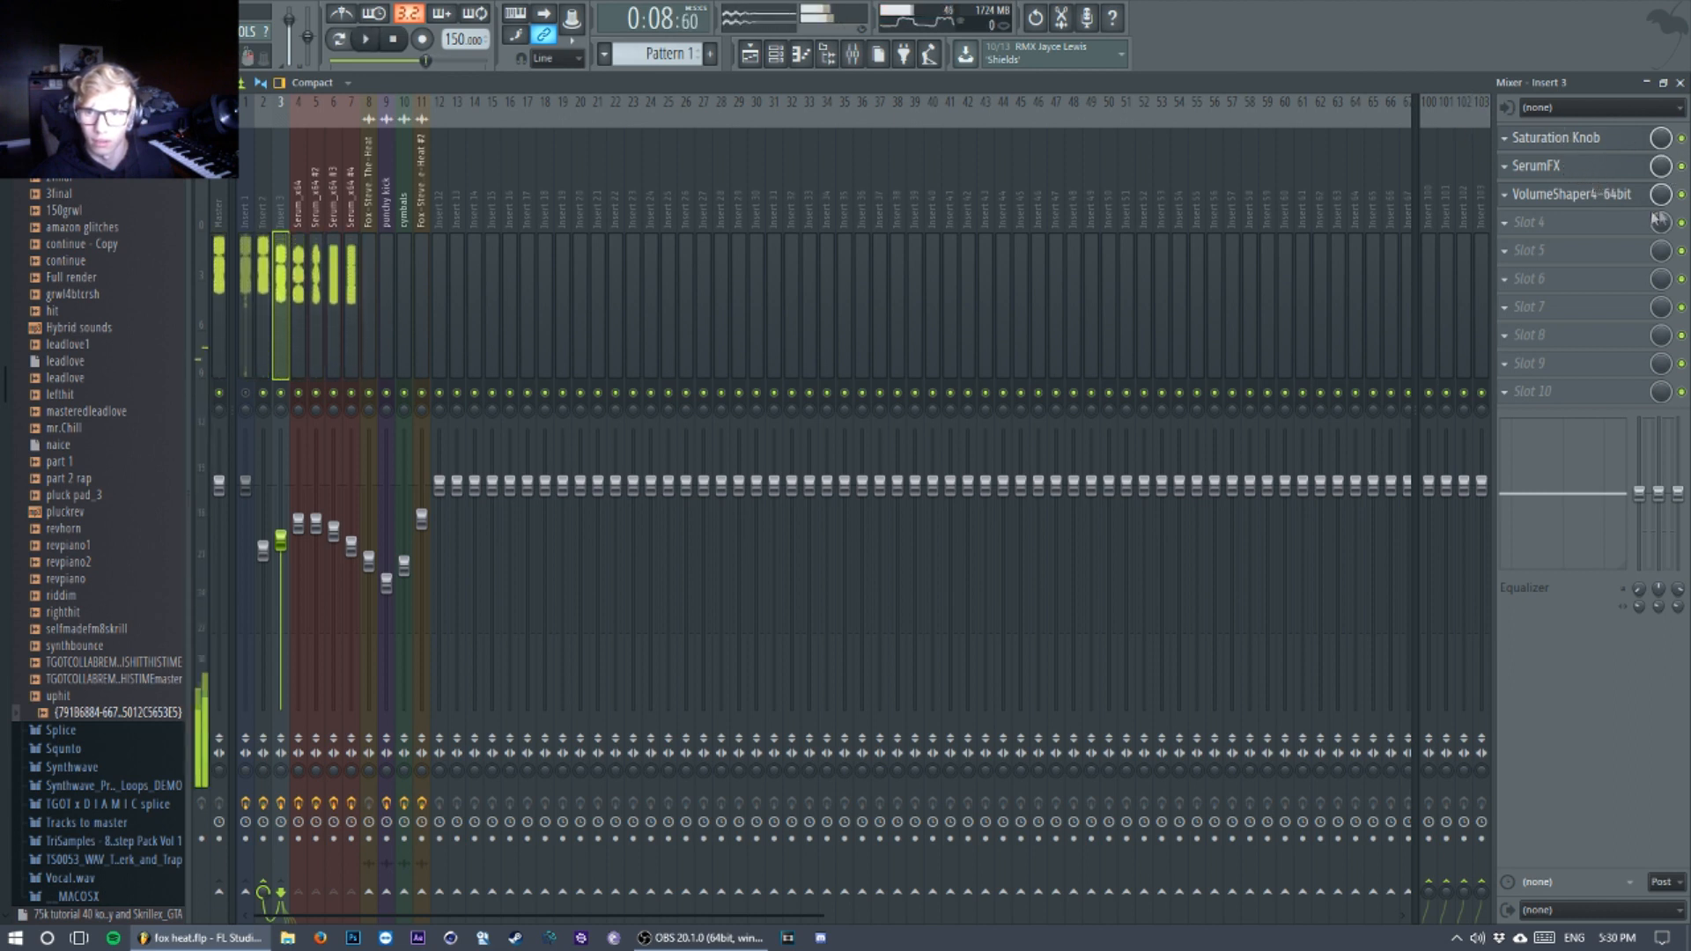
Step: Examine the ducking curve in Insert 3's VolumeShaper4 and close the effect
left_click(1621, 196)
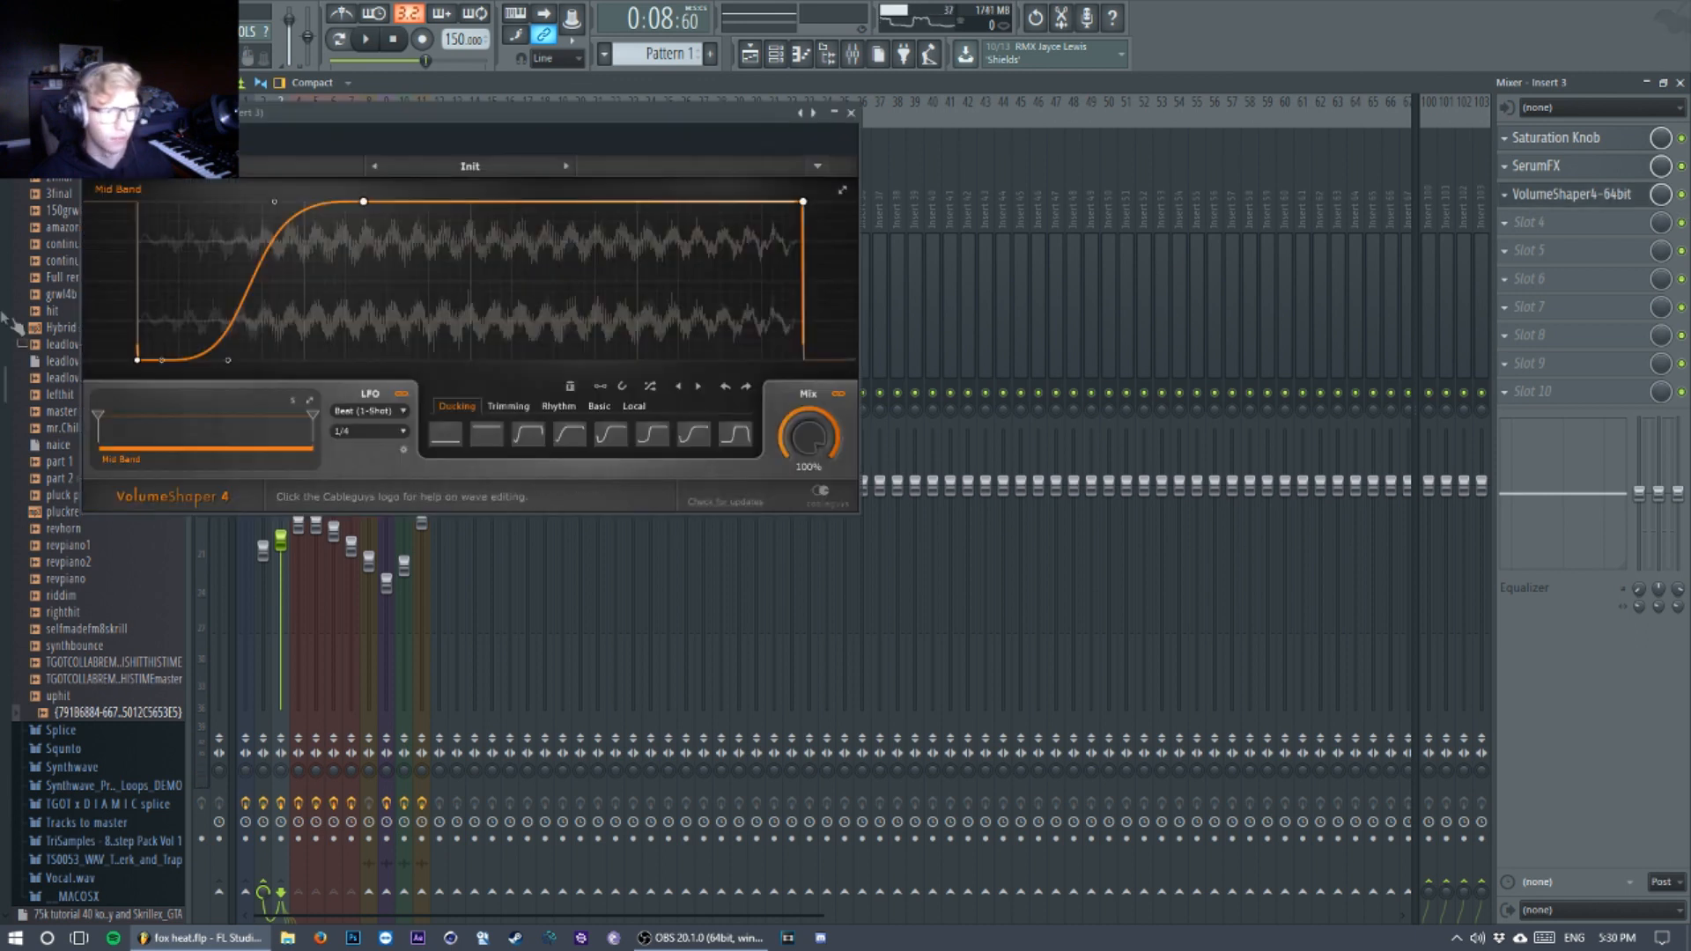
left_click(112, 113)
left_click(112, 113)
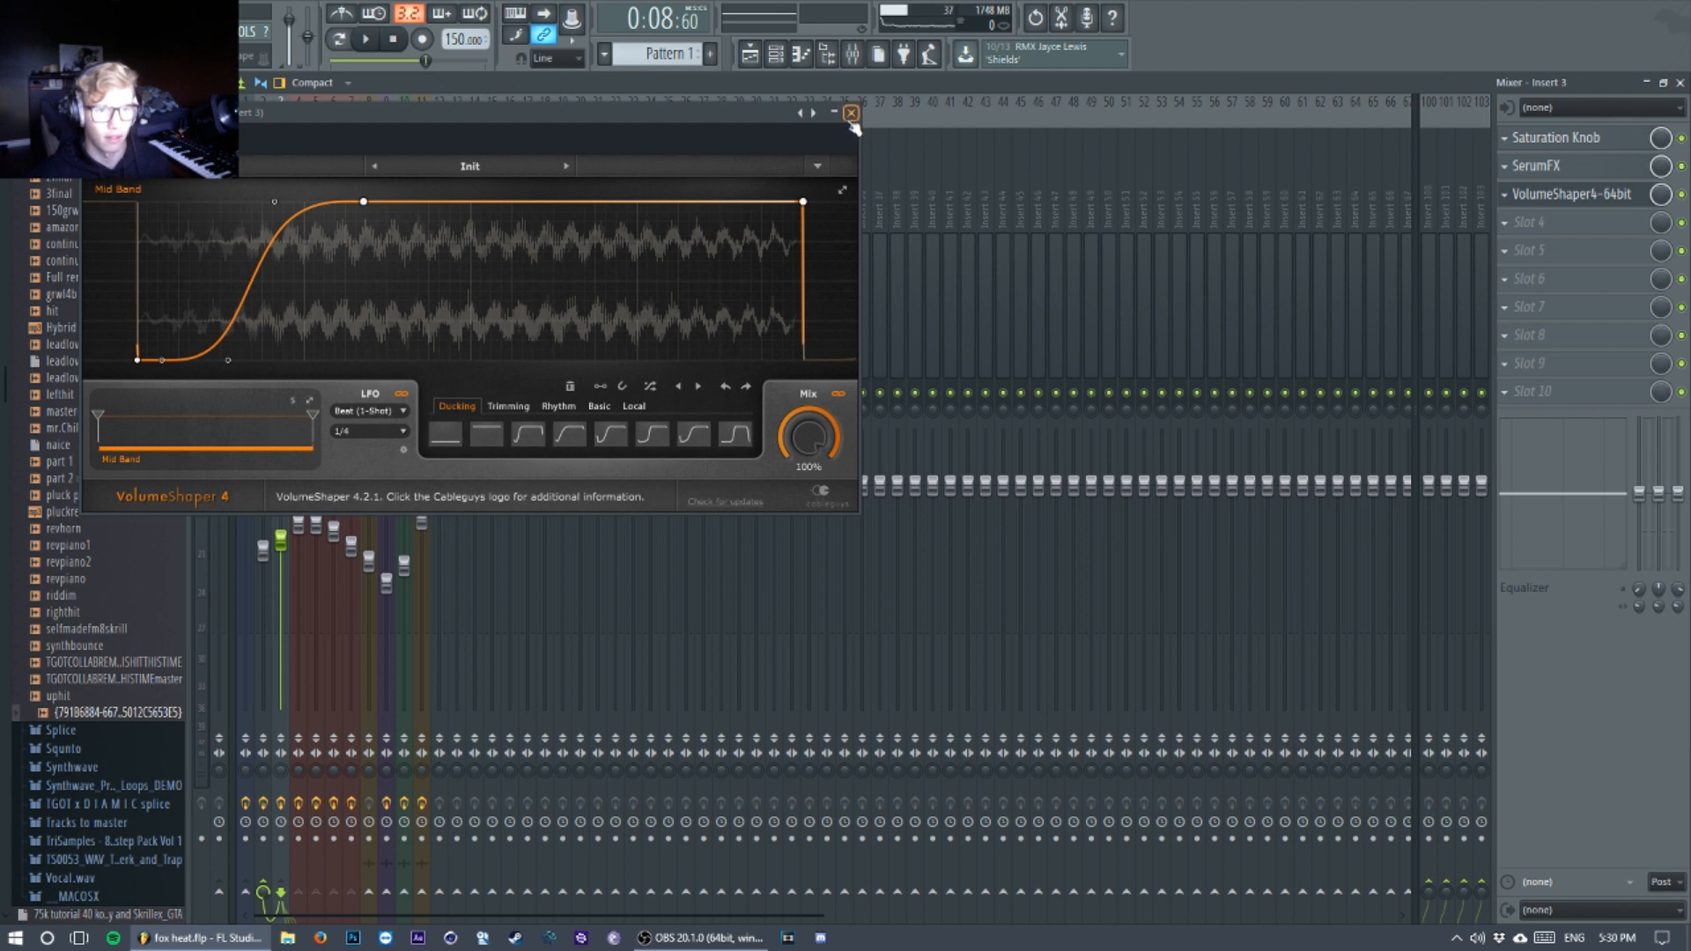
Step: Check the effect slots of the Insert 2 mixer track, and show the whole arrangement in the playlist
left_click(750, 55)
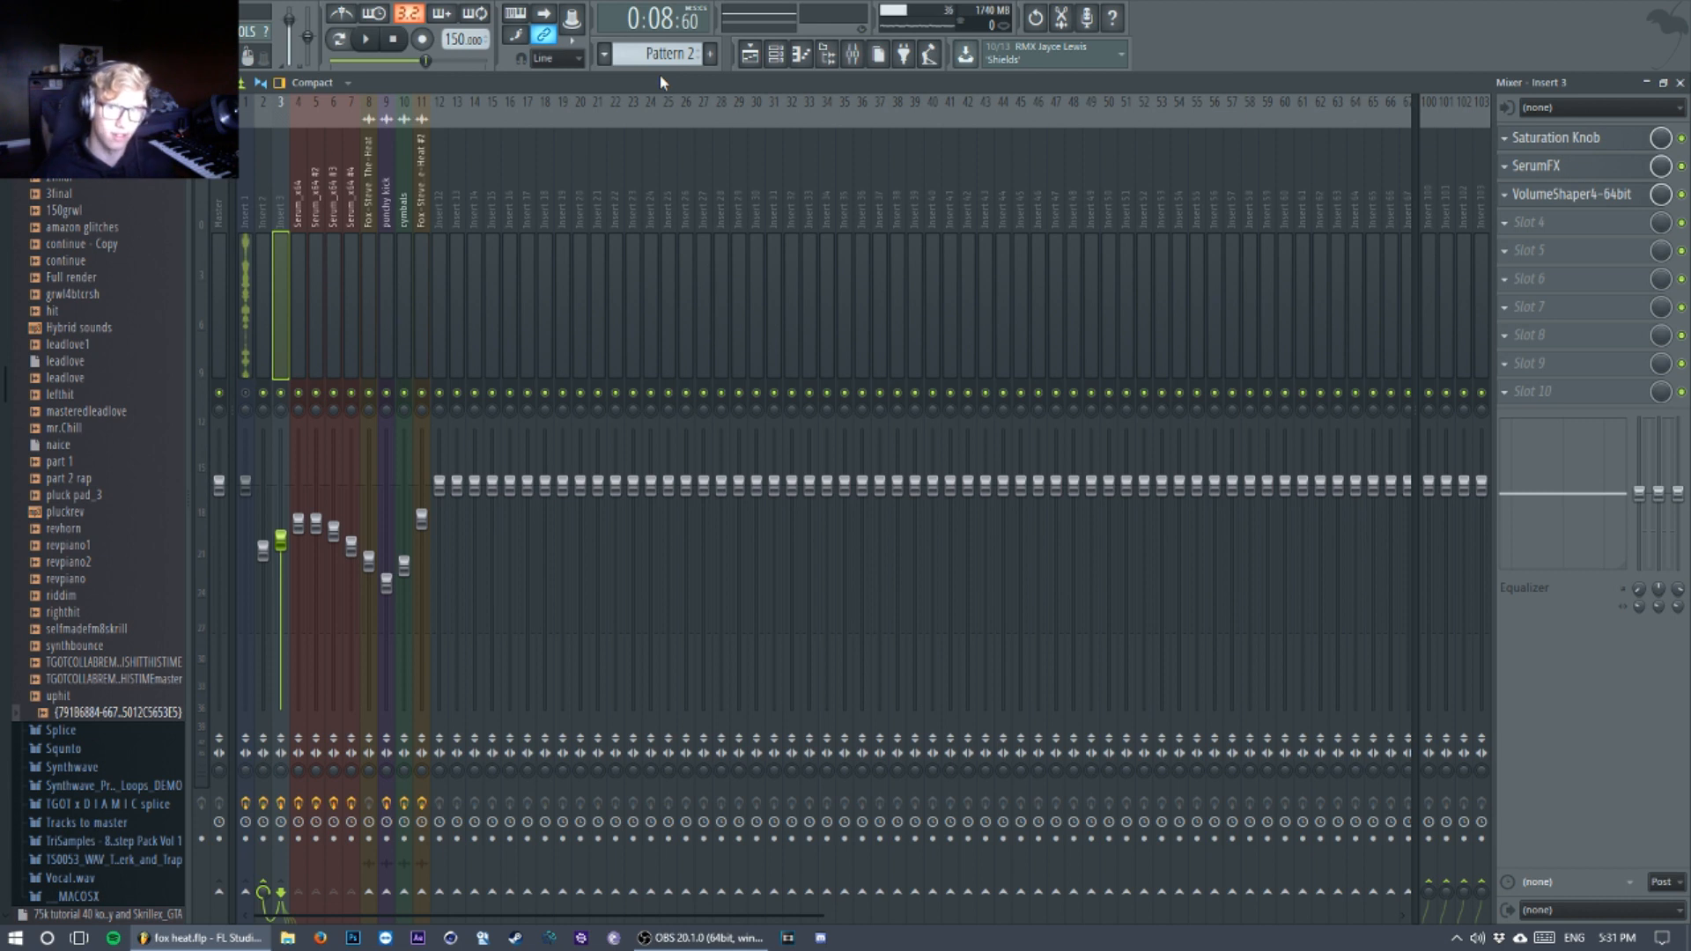
left_click(263, 211)
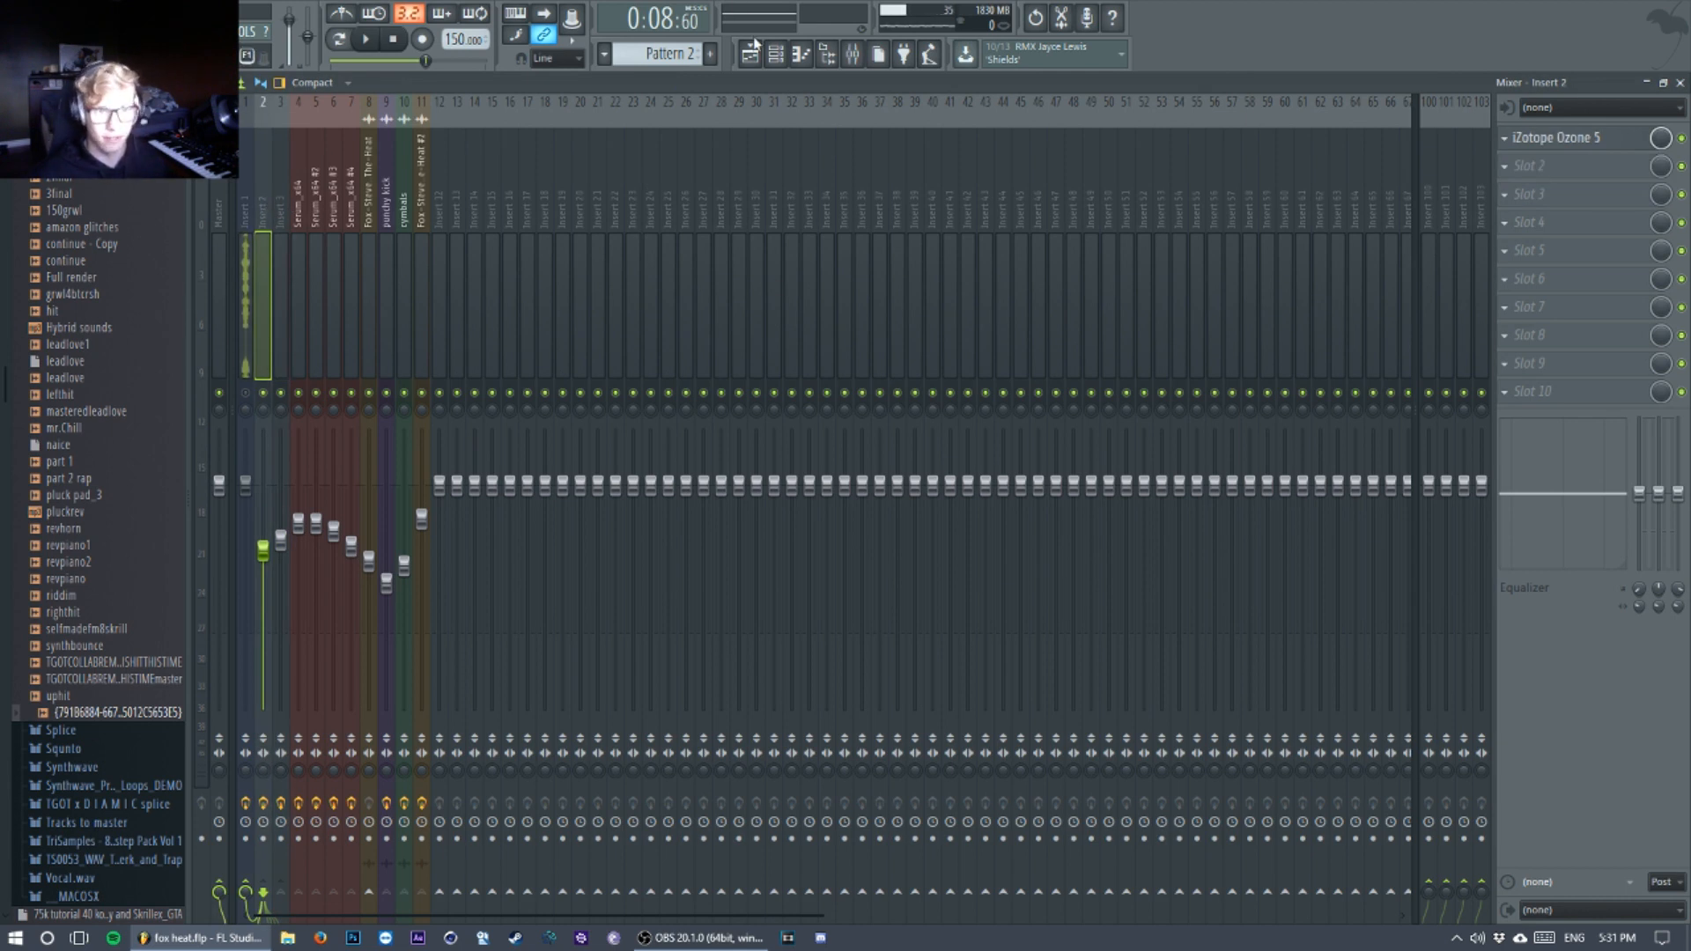
left_click(750, 51)
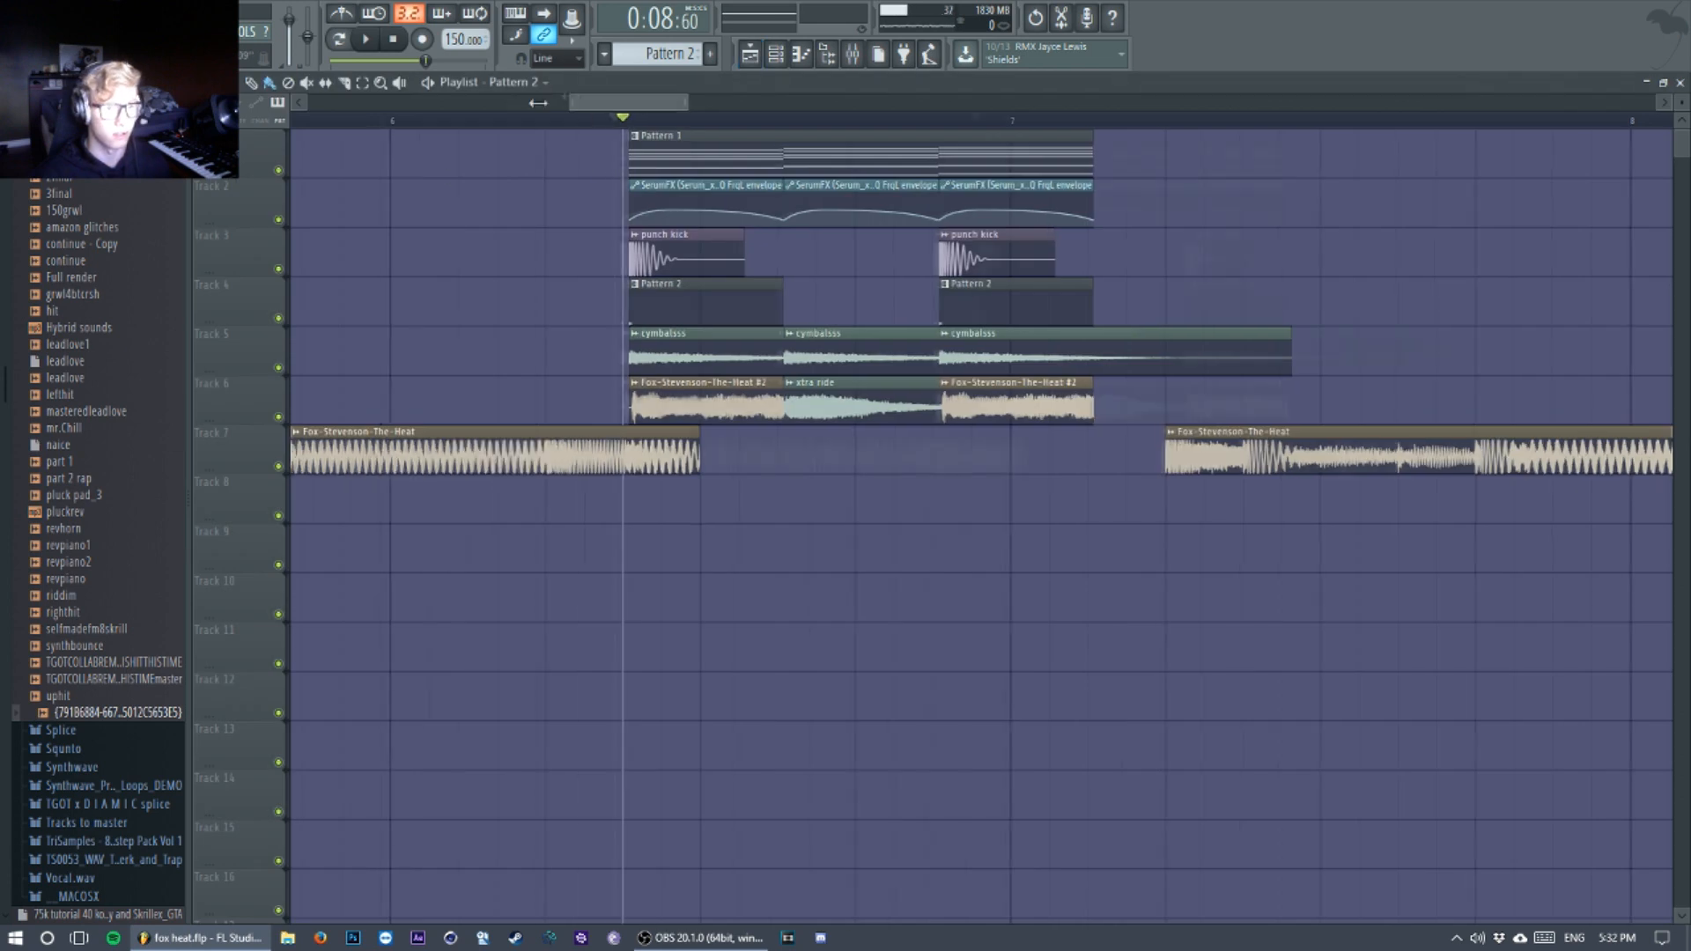
scroll(945, 123, "down", 5)
left_click_drag(681, 108, 785, 103)
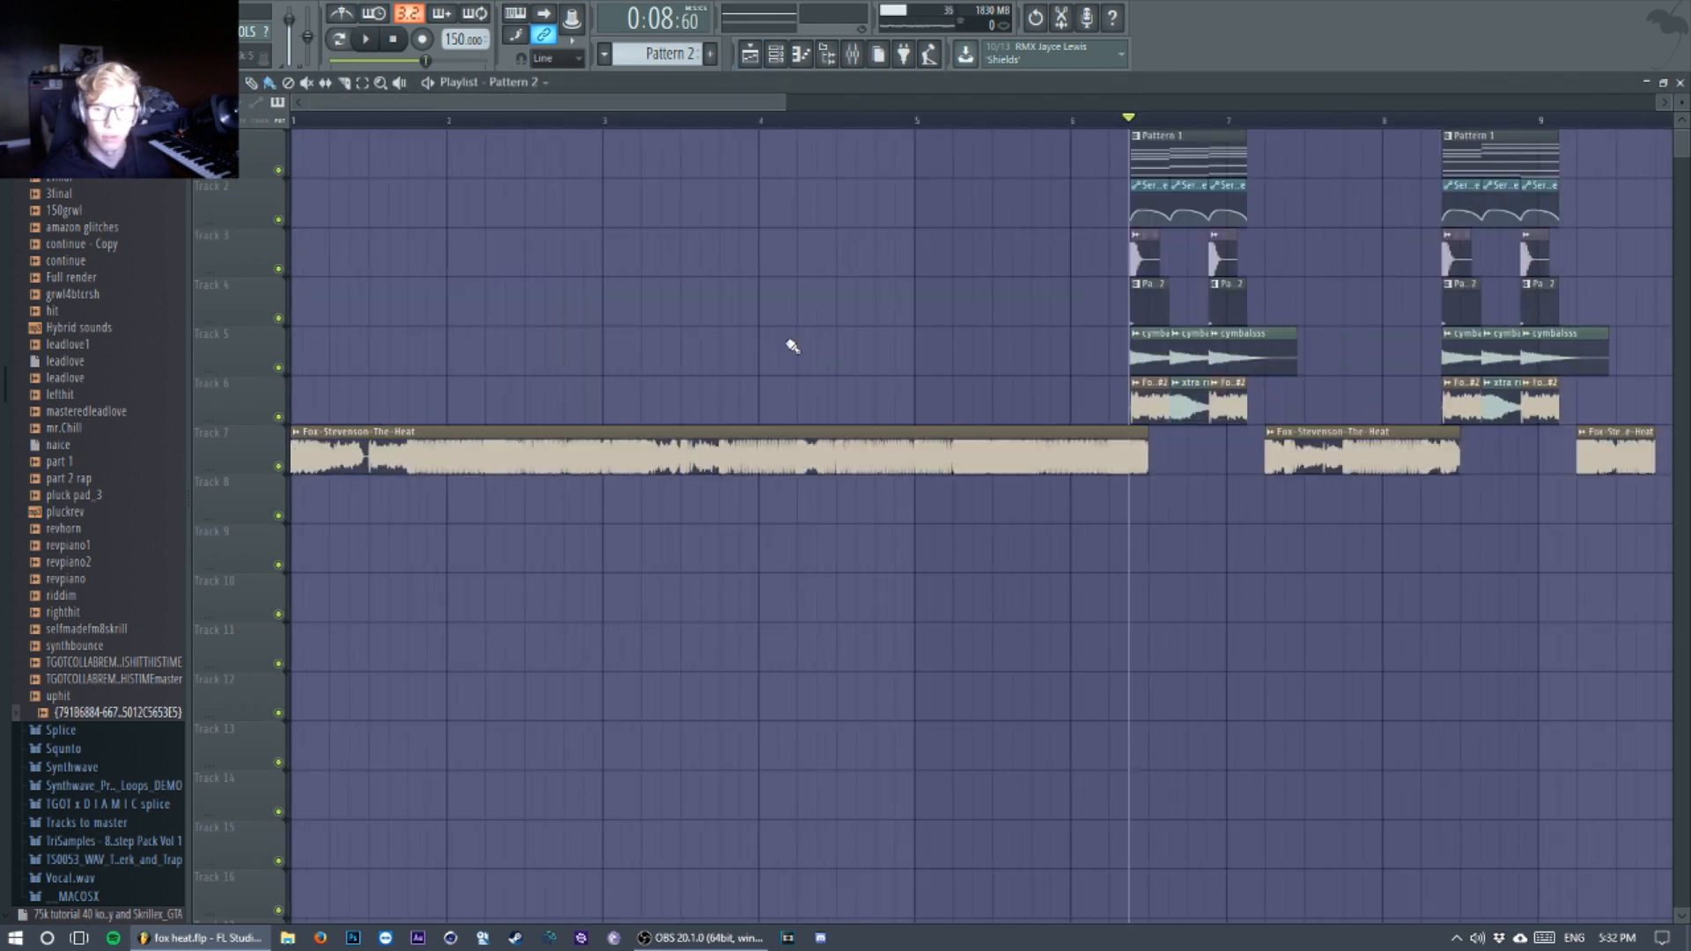